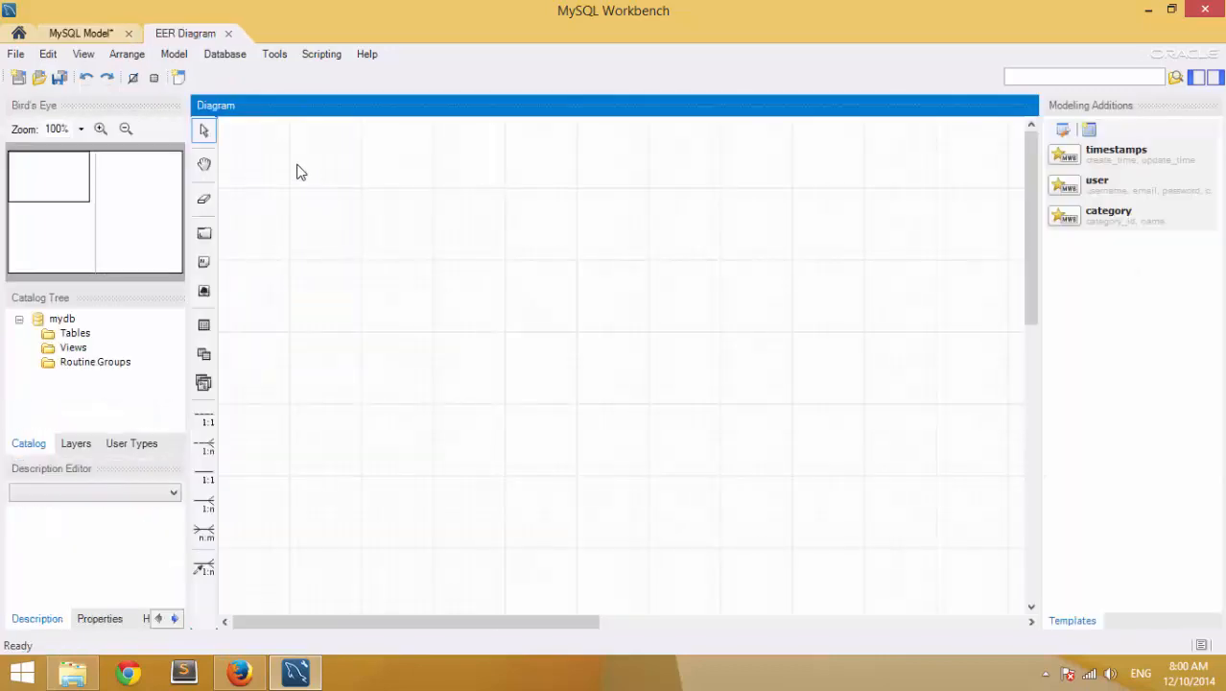
- Drop a new table, table1, onto the empty EER diagram canvas in mydb
left_click(376, 279)
left_click(204, 325)
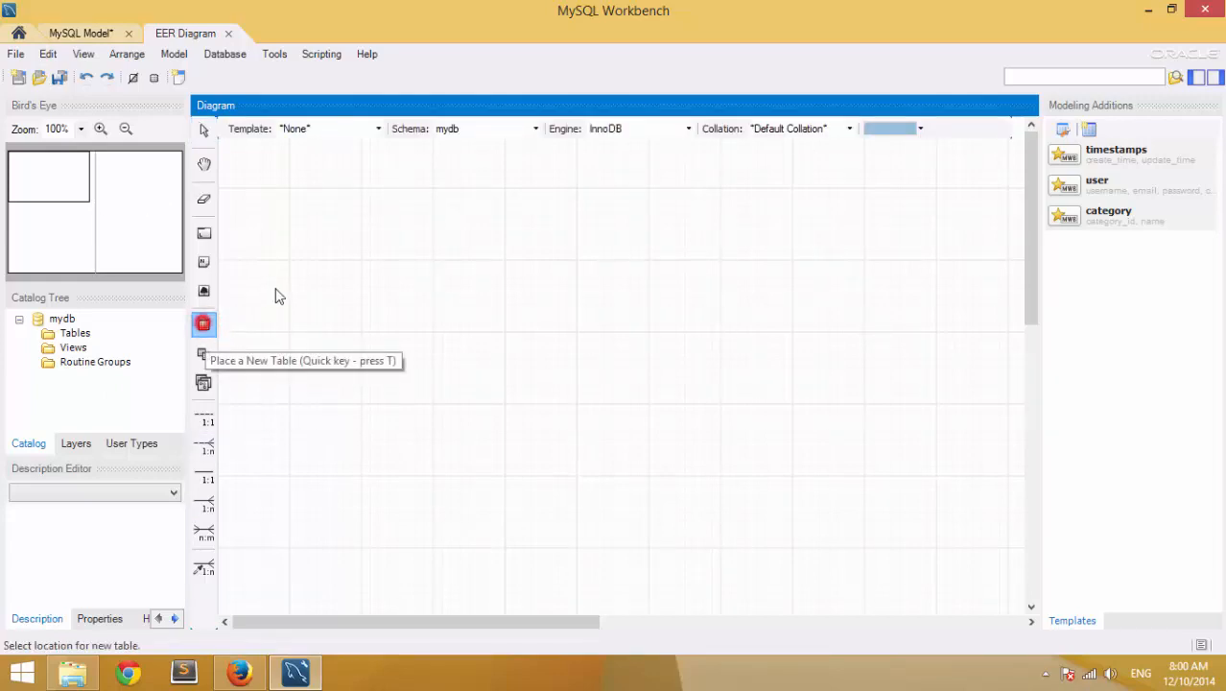
left_click(346, 265)
- Move table1 up-left on the canvas, rename it users and begin its first column row
double_click(390, 279)
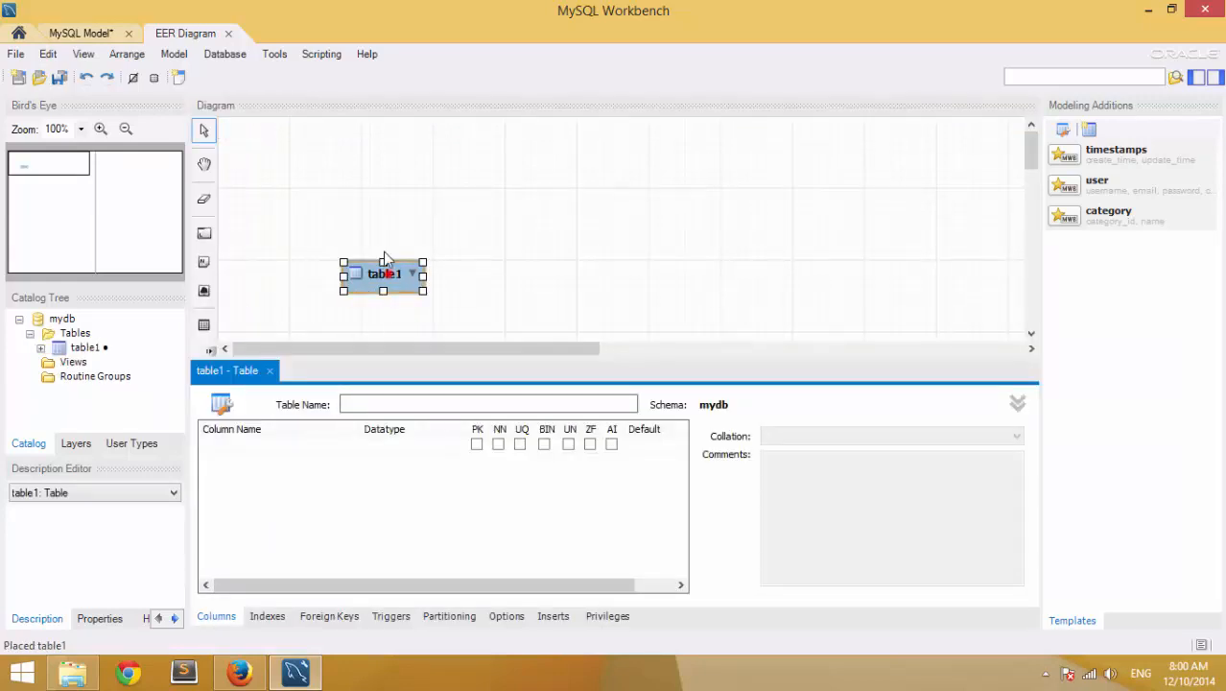
left_click_drag(389, 273, 361, 184)
left_click(353, 403)
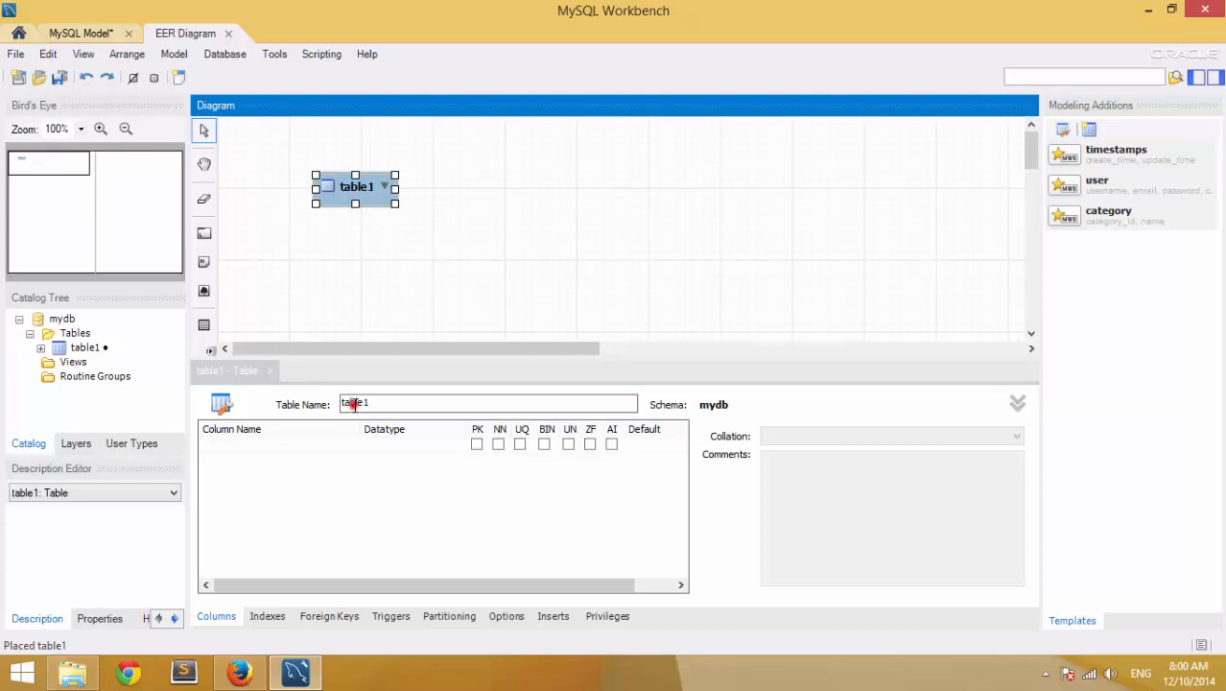
key("BackSpace")
key("BackSpace")
key("BackSpace")
key("BackSpace")
key("BackSpace")
key("BackSpace")
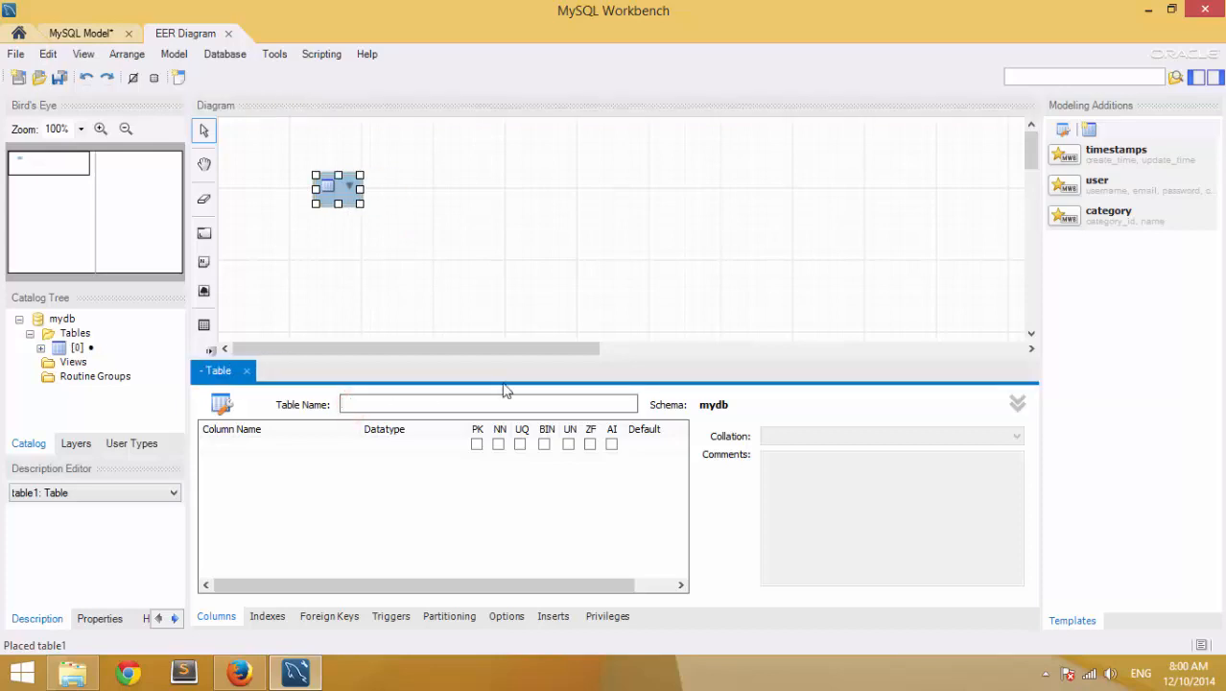
type("users")
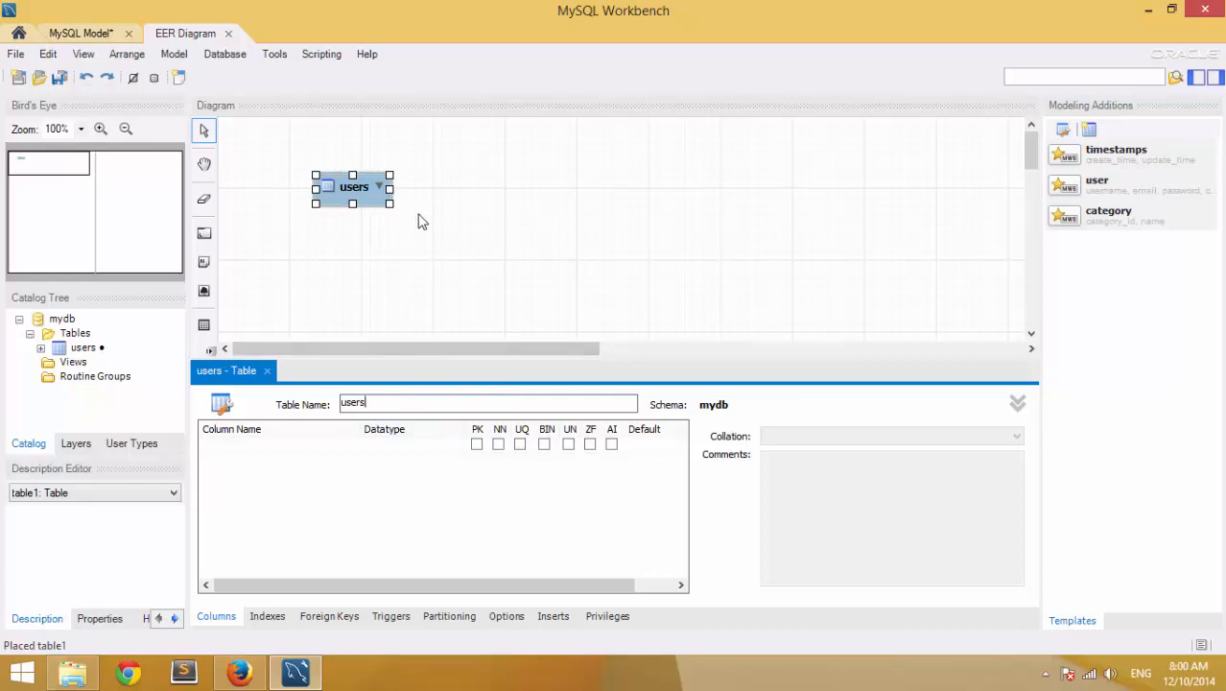
left_click(387, 254)
left_click(356, 180)
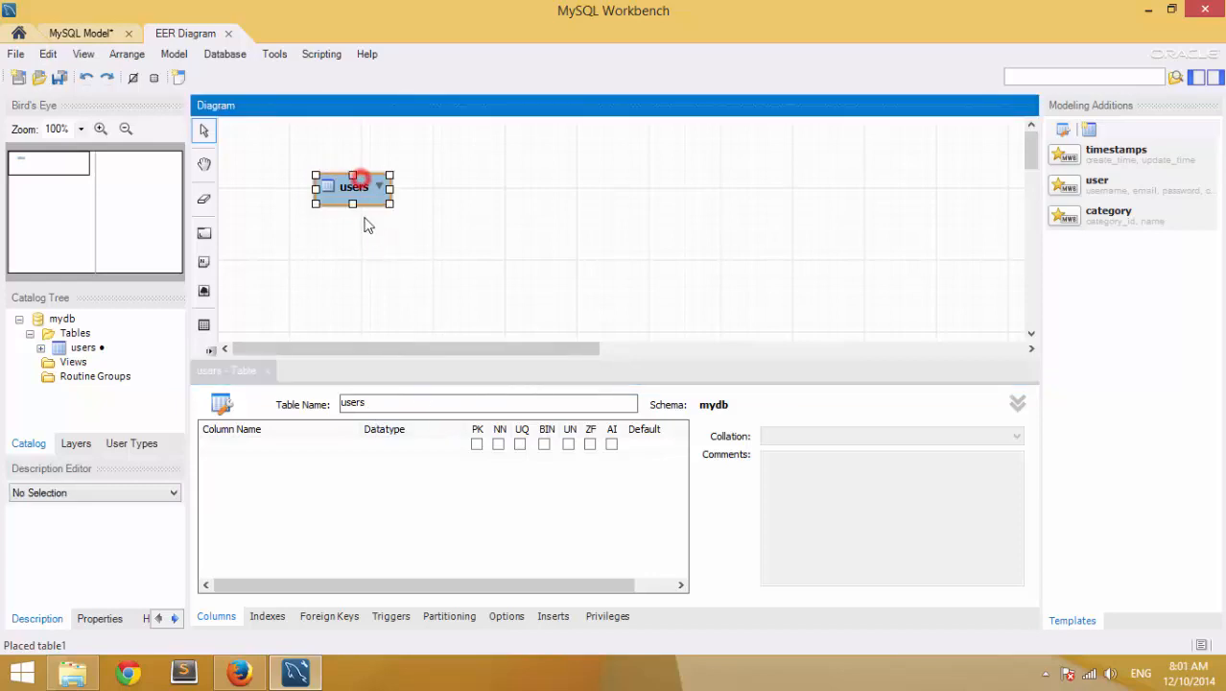
left_click(384, 404)
left_click(317, 449)
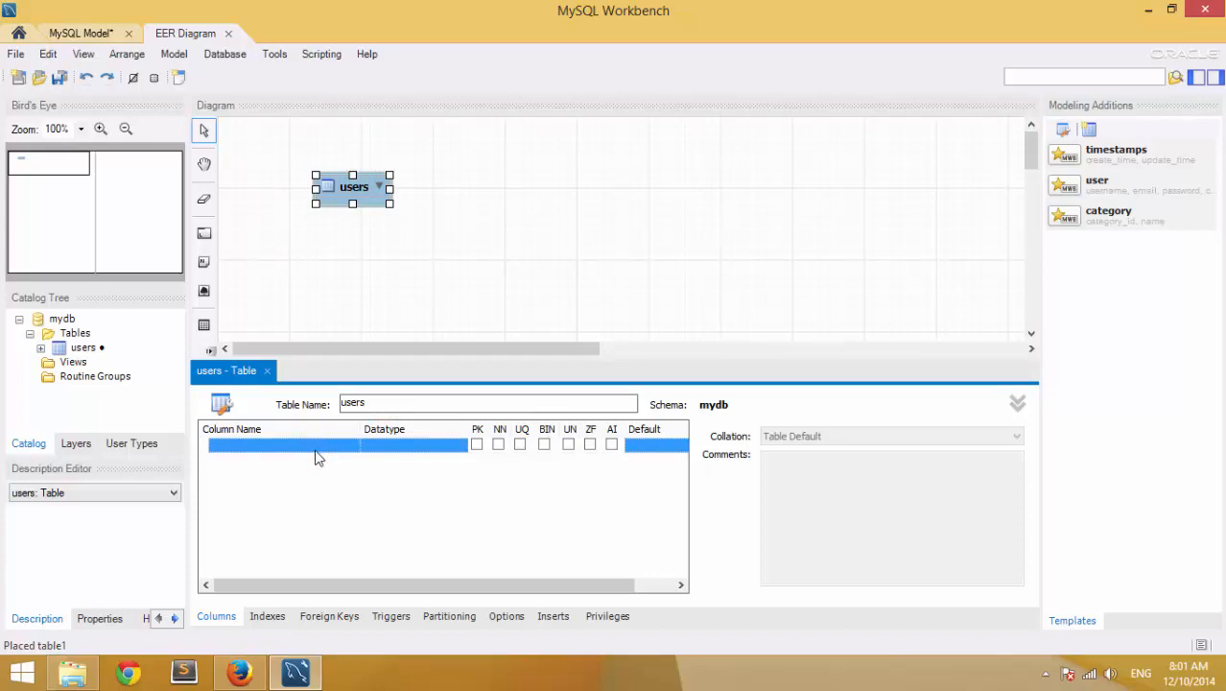
- Add user_id as an auto-incrementing INT primary key column
left_click(312, 451)
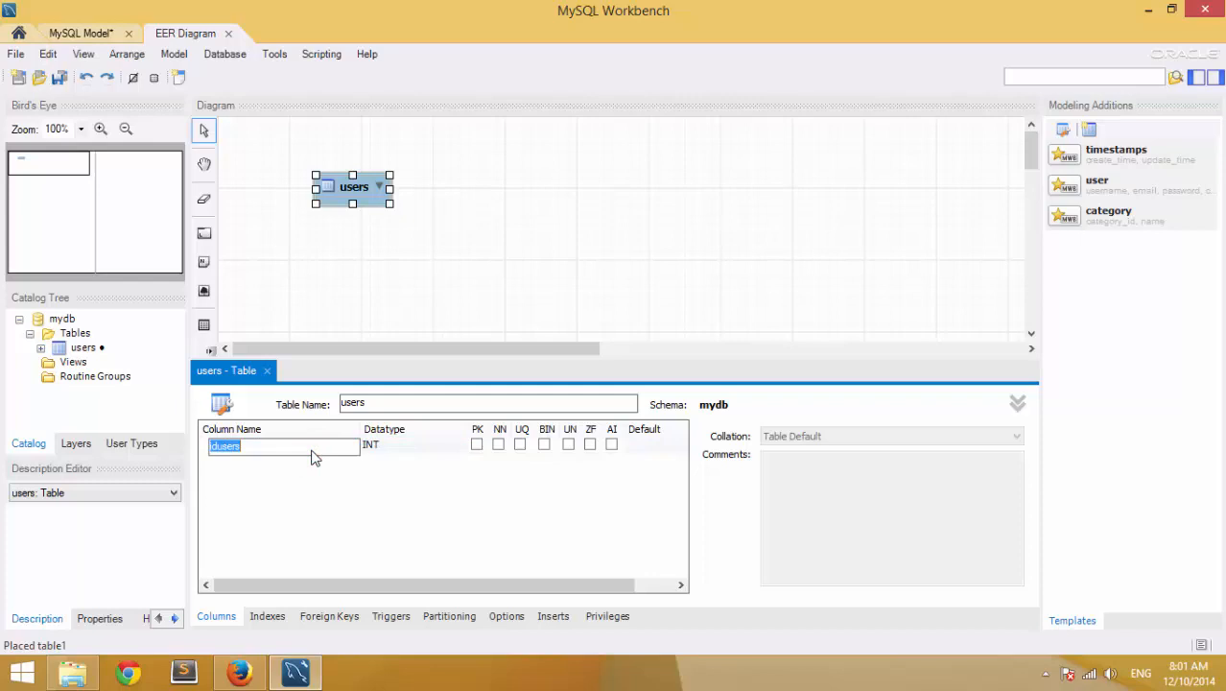
type("user")
left_click(402, 493)
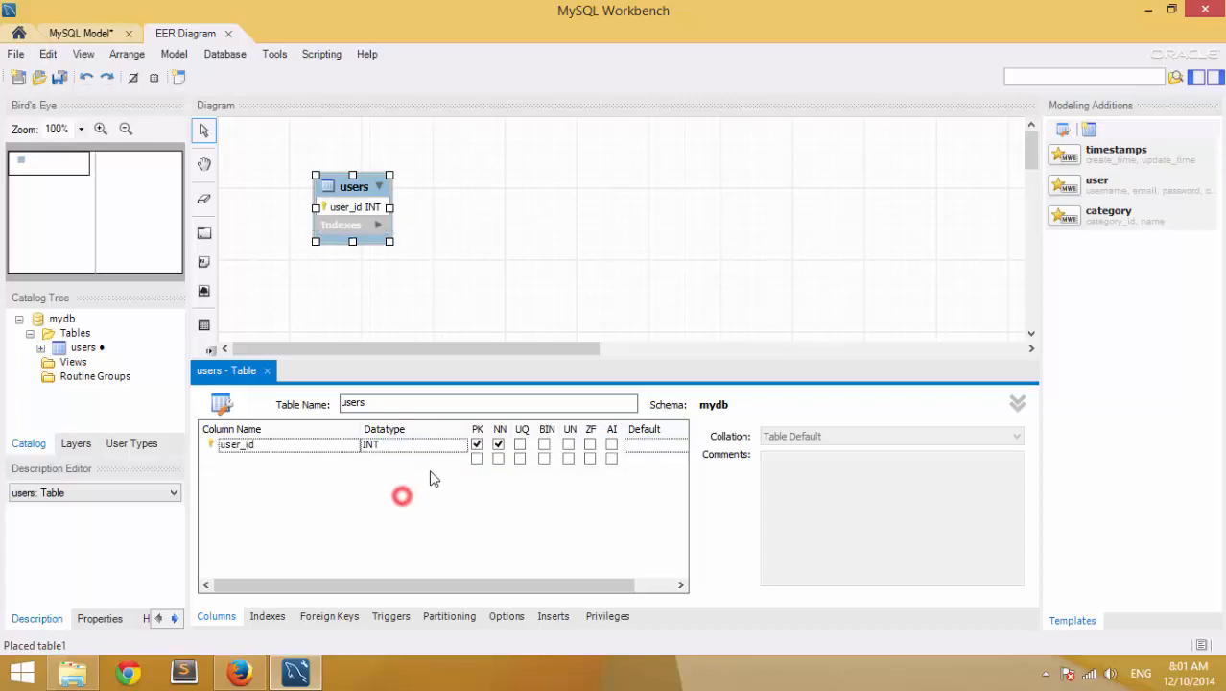
left_click(612, 445)
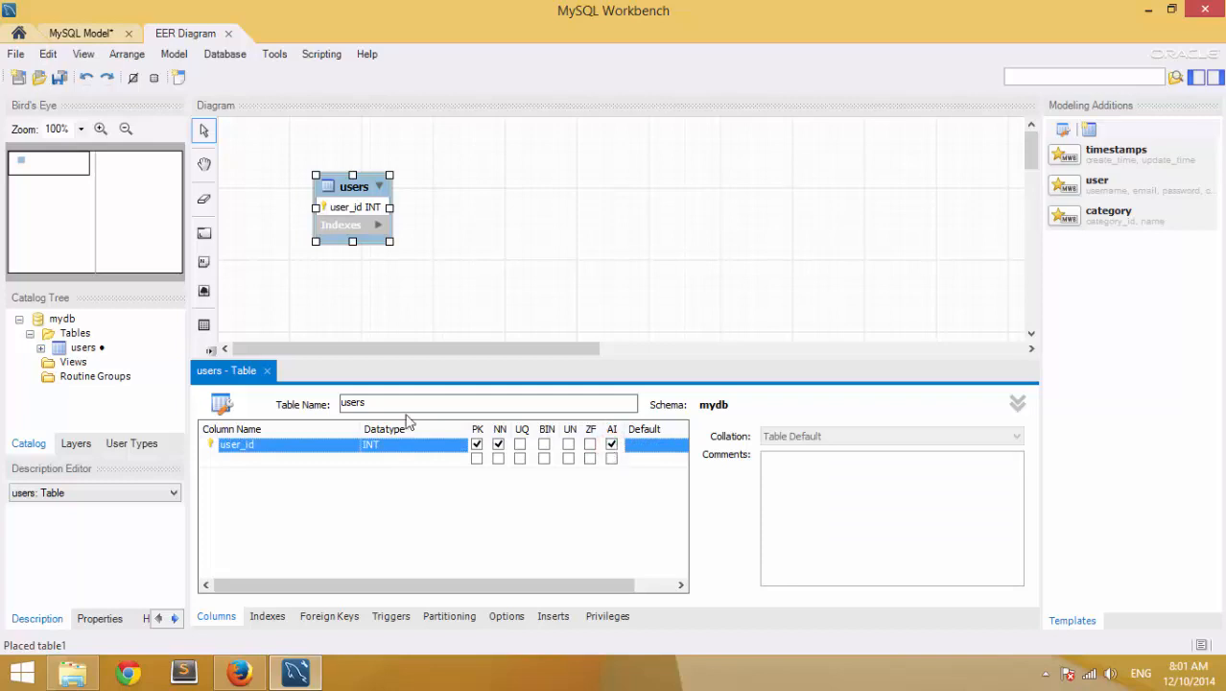
- Add firstname and lastname columns, both VARCHAR(45)
left_click(261, 468)
left_click(261, 466)
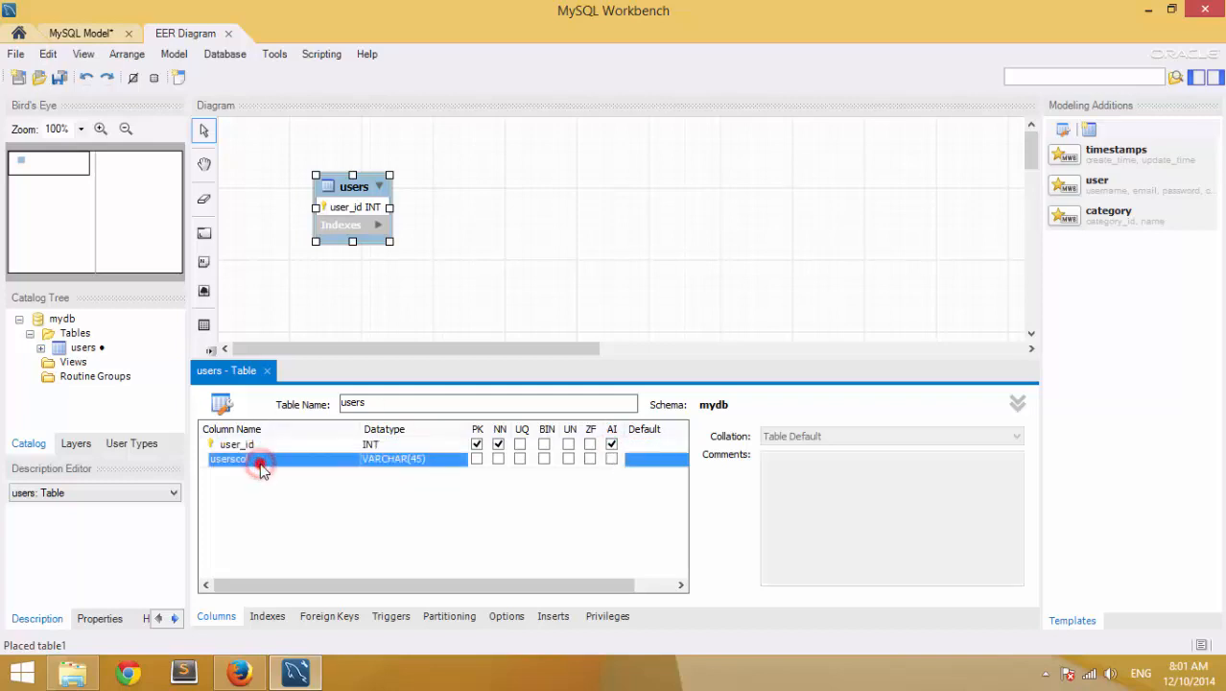
left_click(261, 464)
left_click(262, 461)
double_click(274, 458)
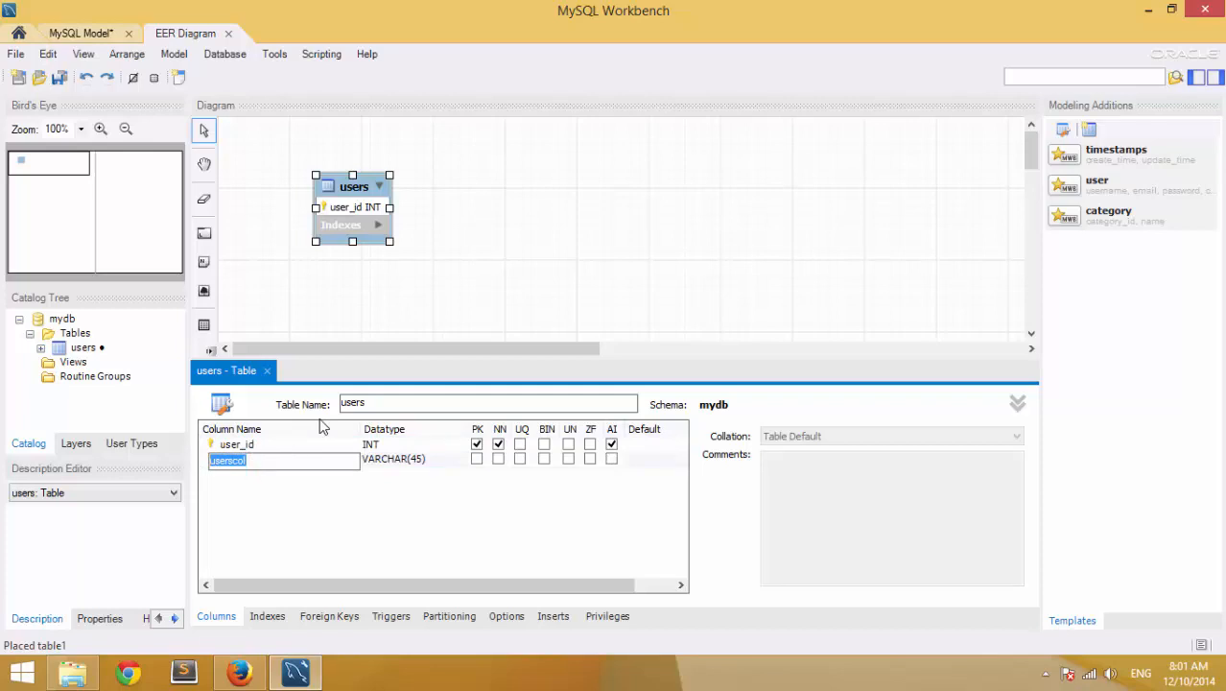
type("firstname")
key("Tab")
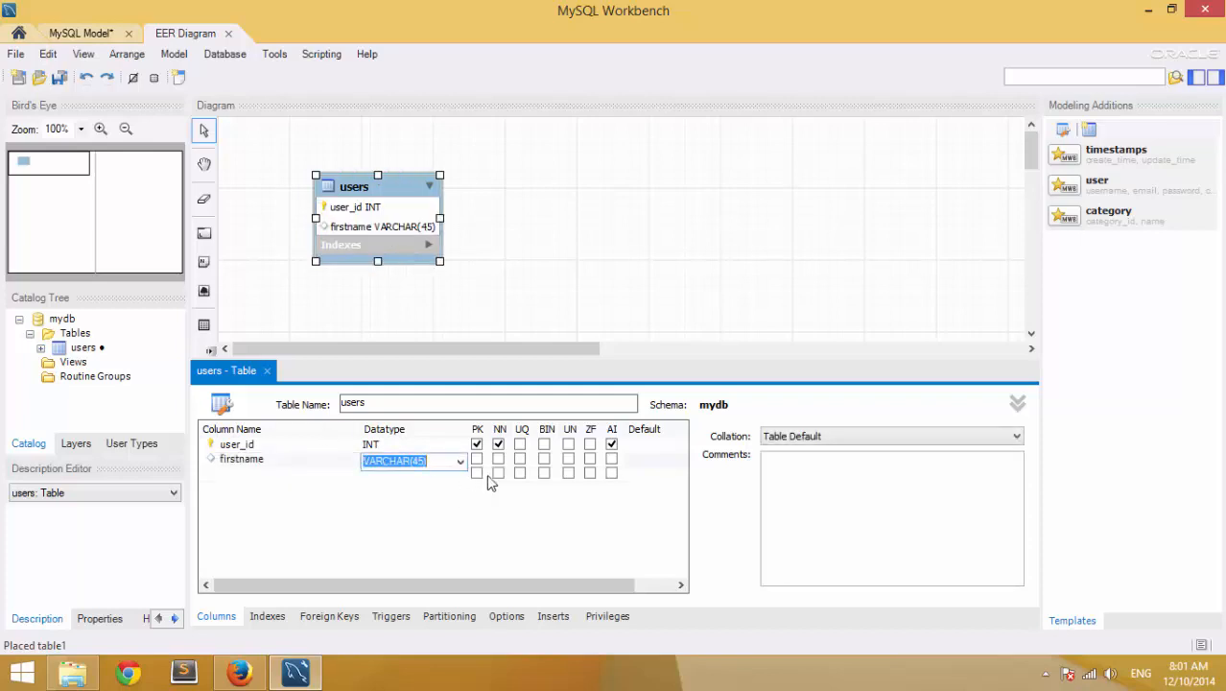
left_click(273, 477)
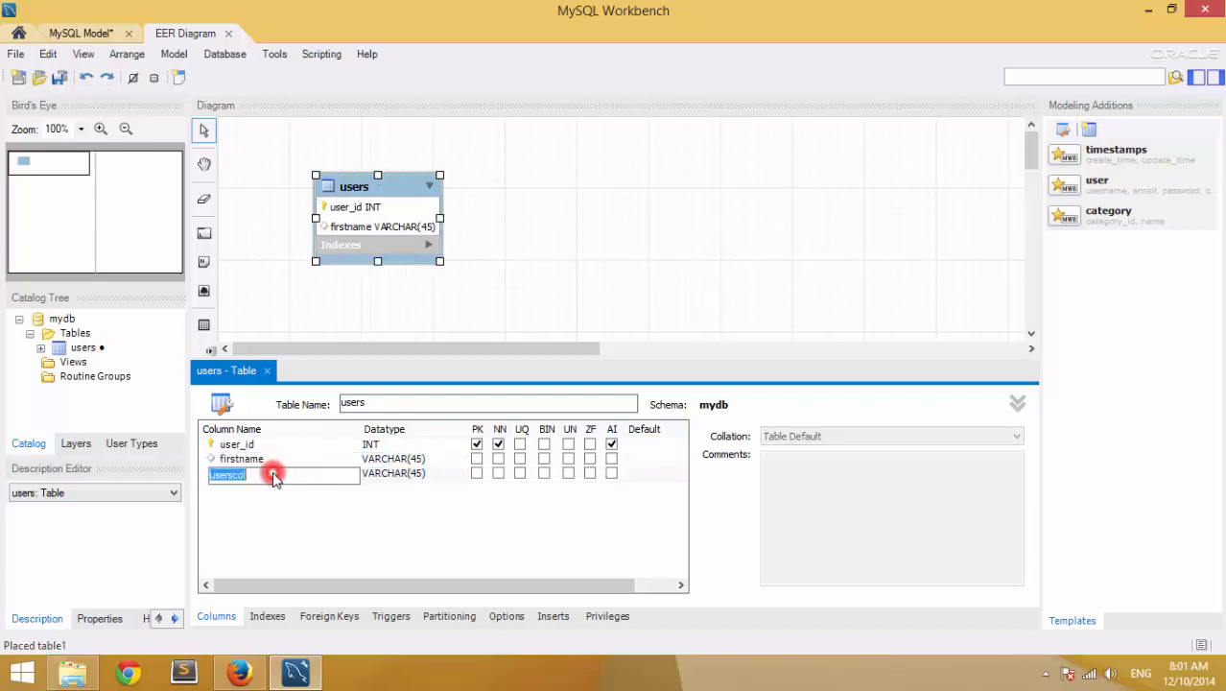
type("lastname")
key("Tab")
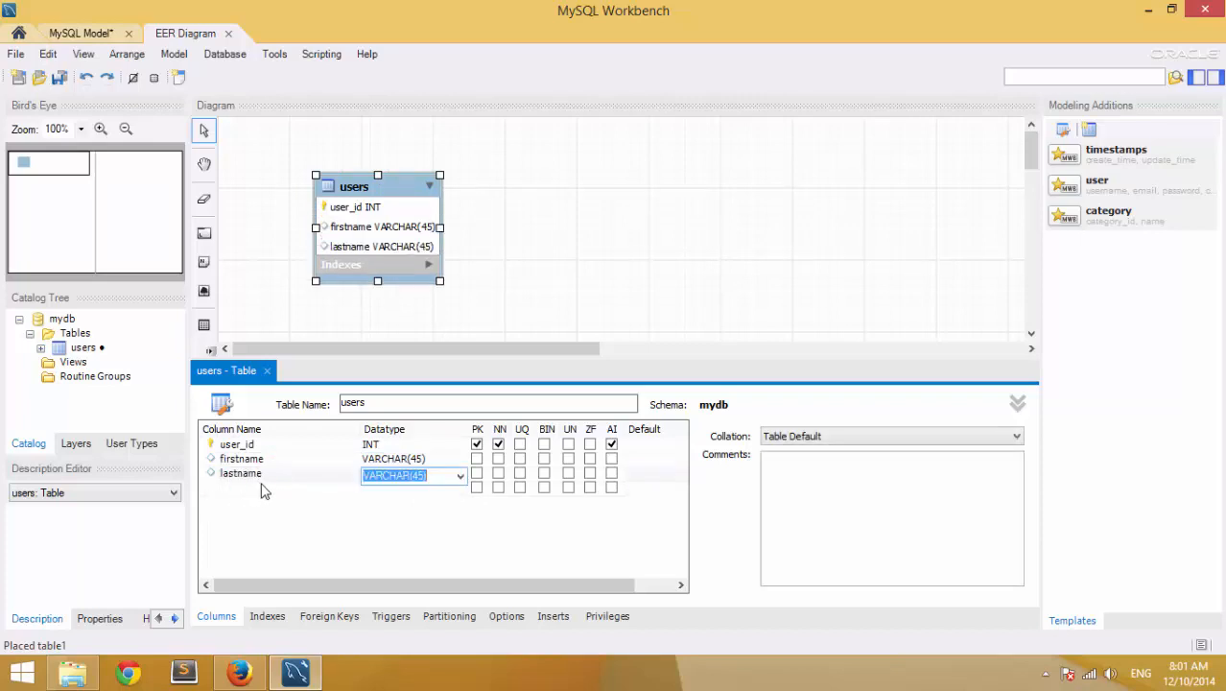
left_click(434, 477)
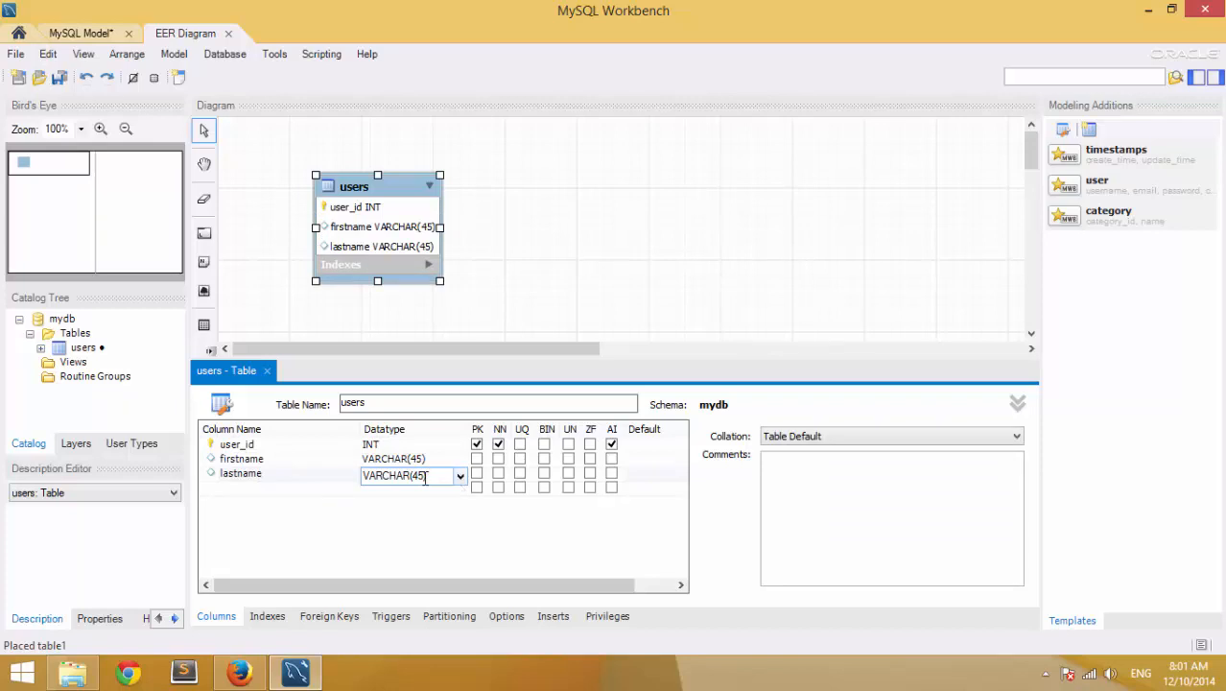
left_click(461, 475)
left_click(461, 476)
- Change firstname and lastname data types to VARCHAR(10)
left_click(420, 462)
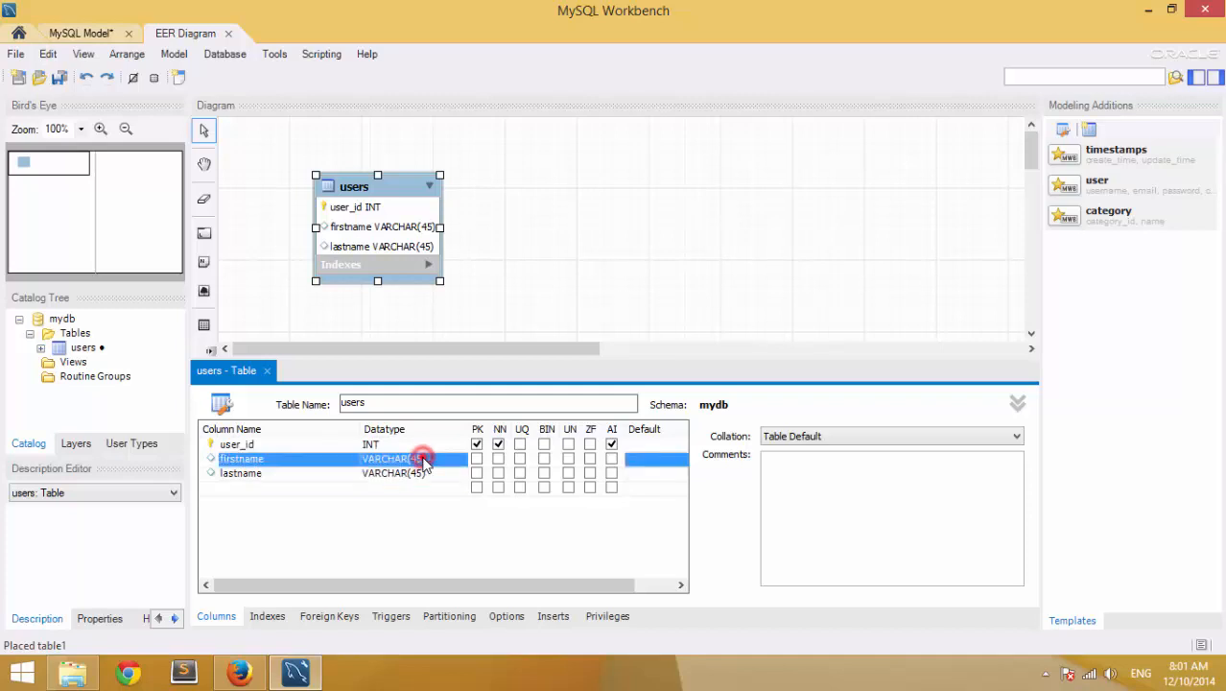
left_click(422, 460)
left_click(425, 461)
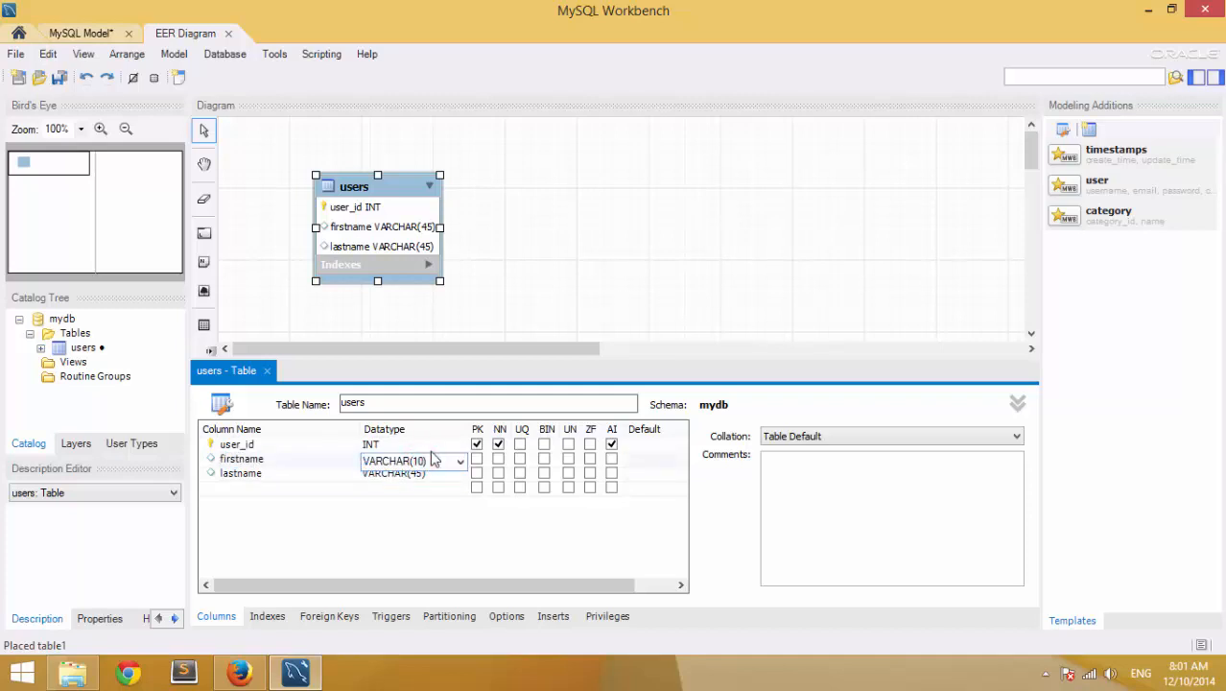
left_click(422, 479)
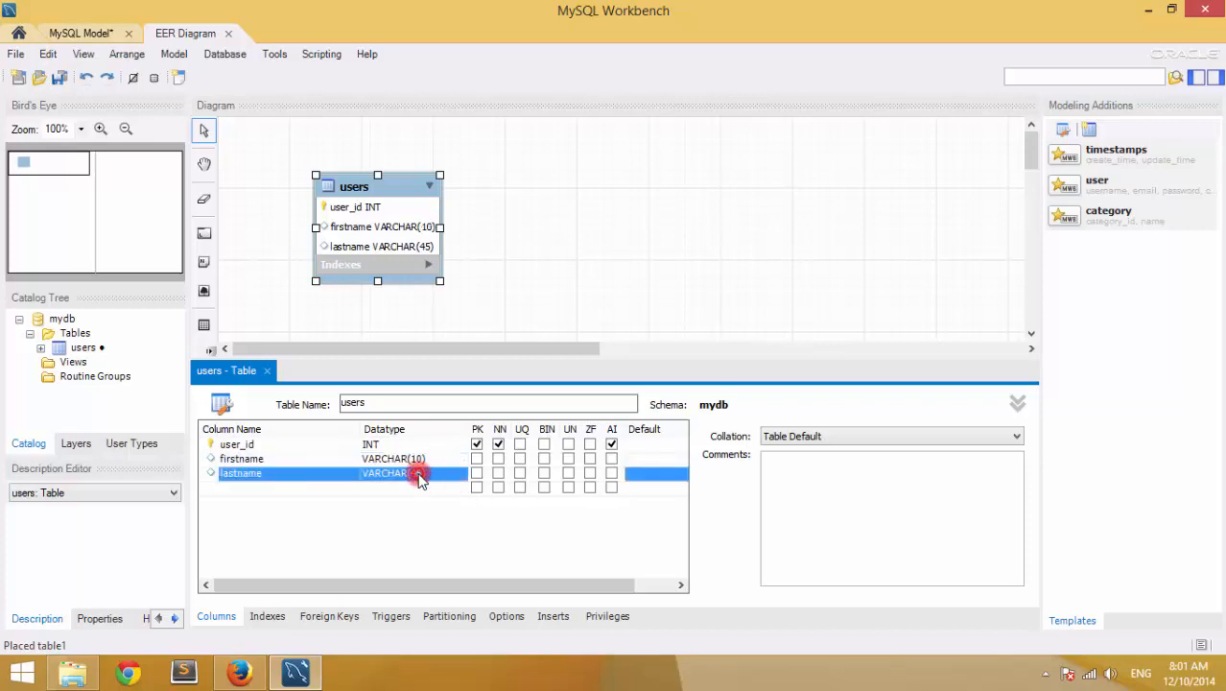
key("End")
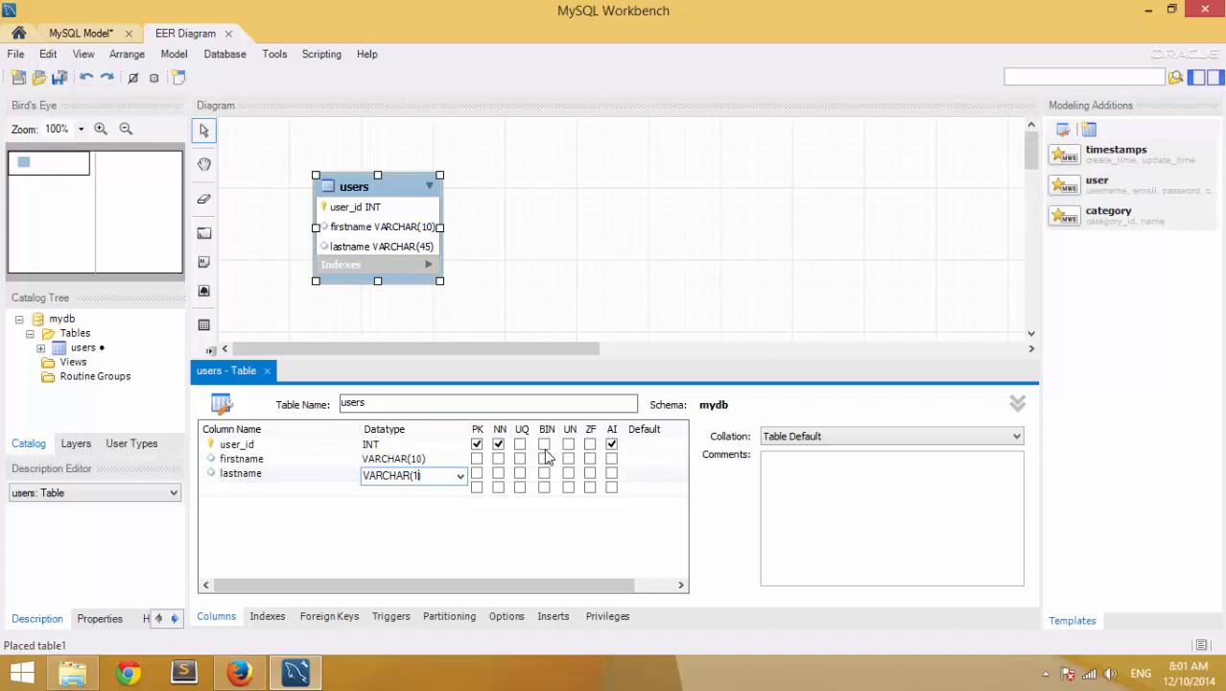
key("Return")
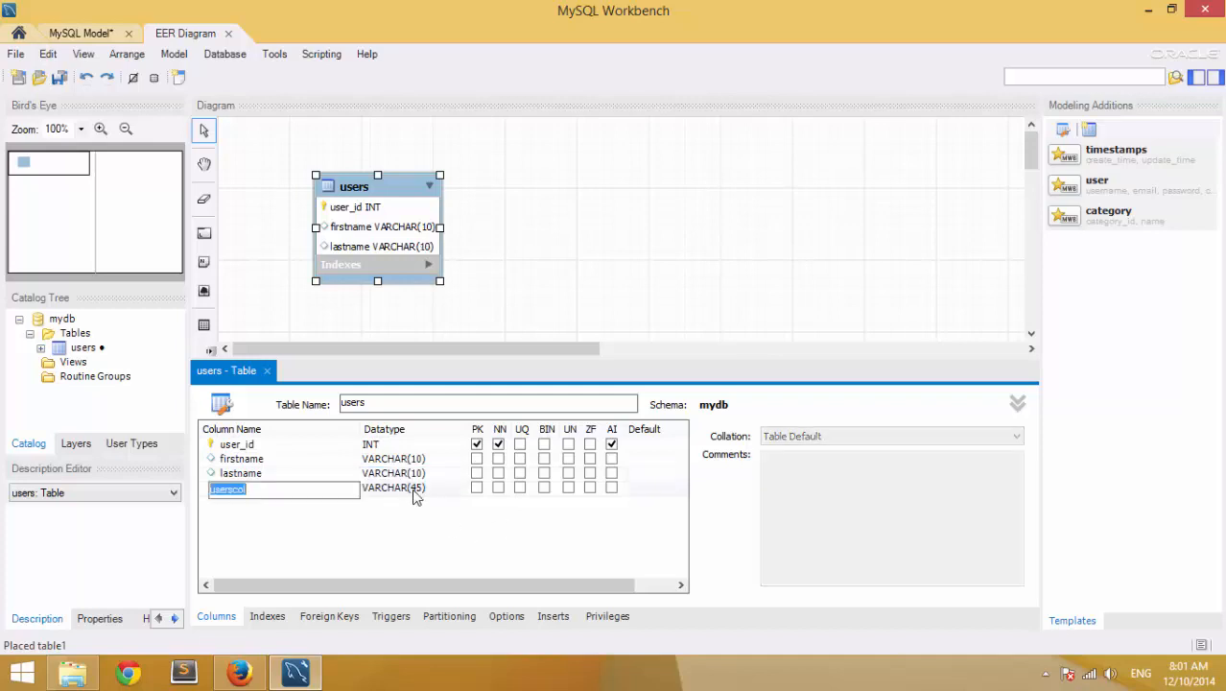
- Name the new fourth column gender
left_click_drag(280, 492, 208, 484)
type("ender")
key("Tab")
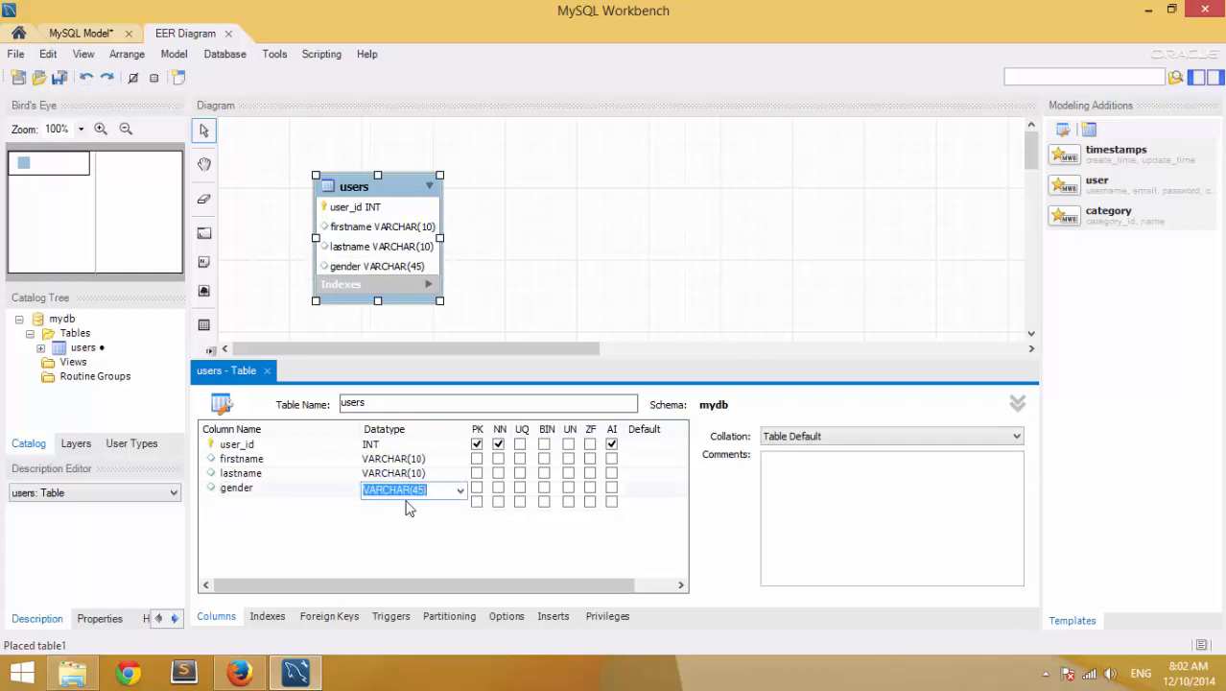
- Try setting gender's type to ENUM() and dismiss the 'Could not set new data type' error
left_click(427, 489)
left_click(461, 490)
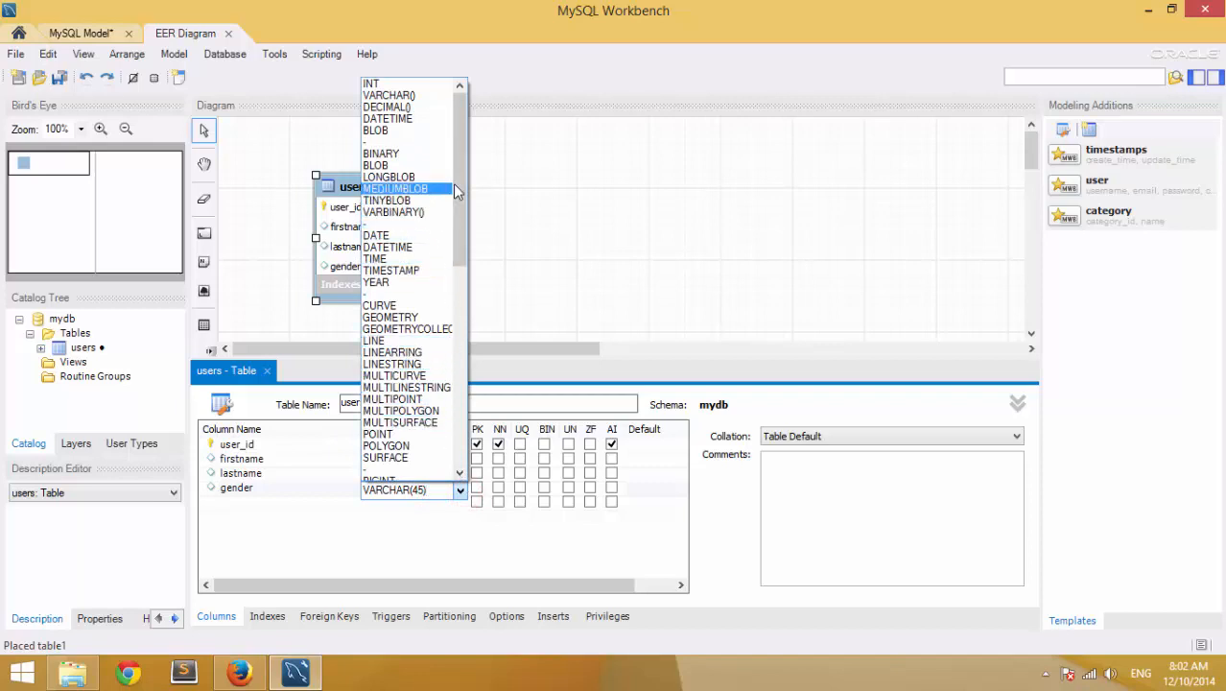
type("e")
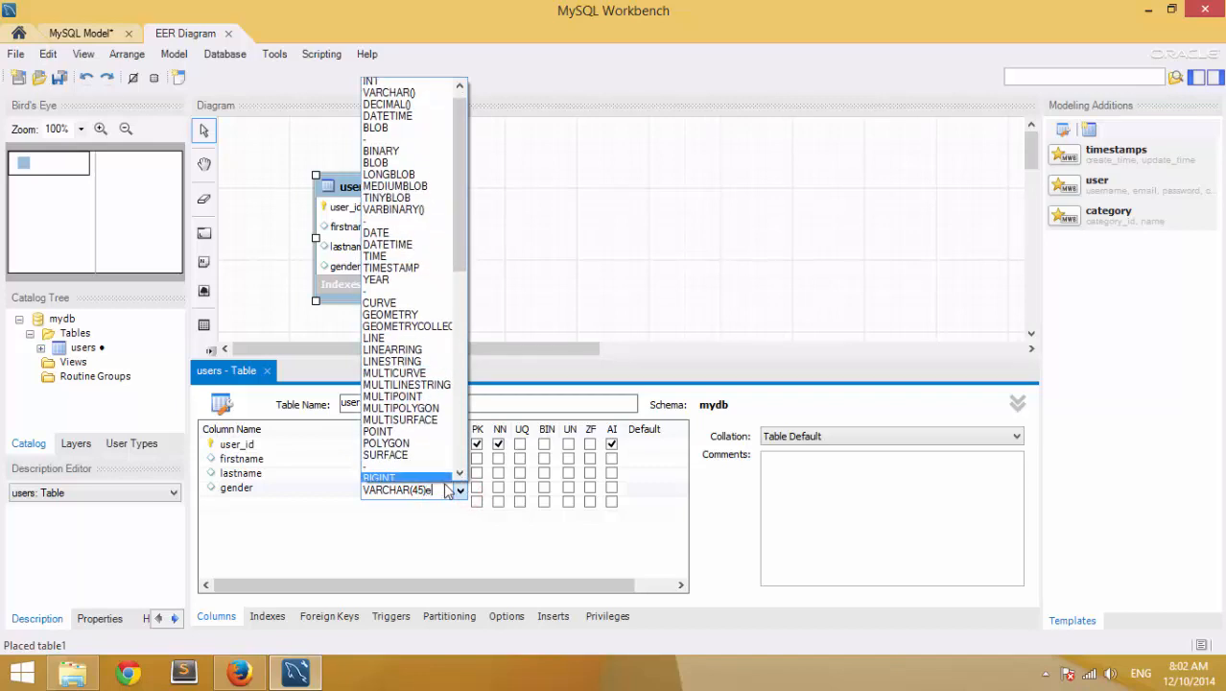
left_click(410, 490)
double_click(446, 489)
type("e")
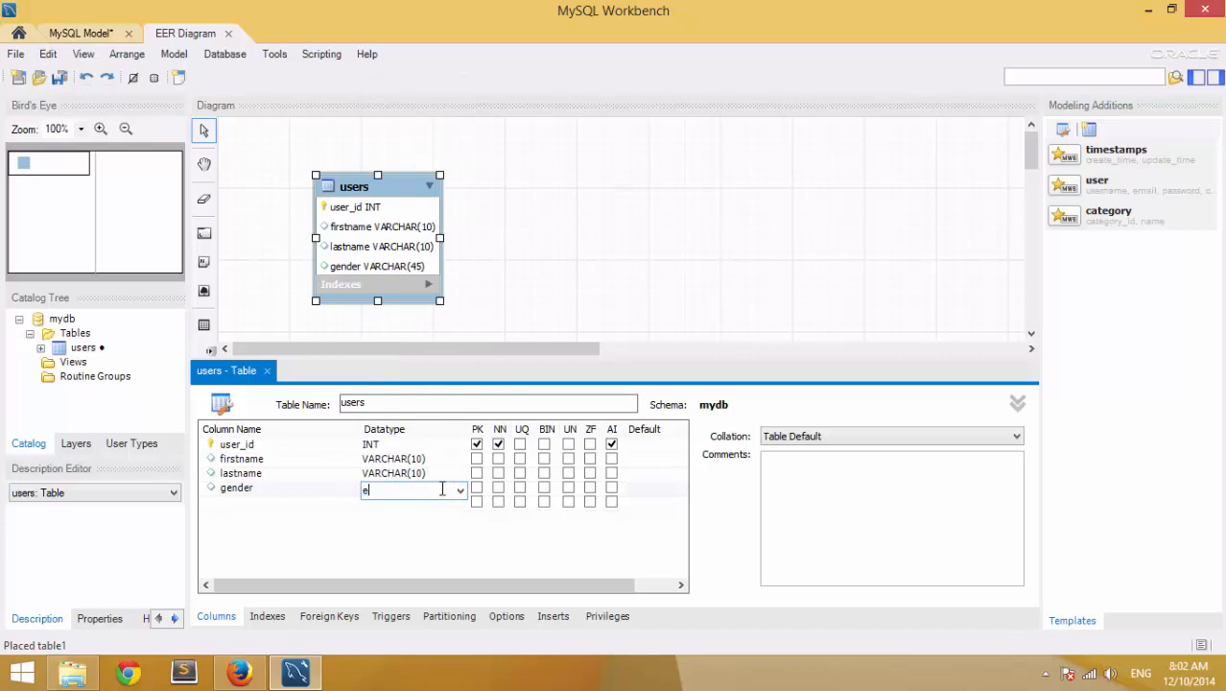
left_click(461, 491)
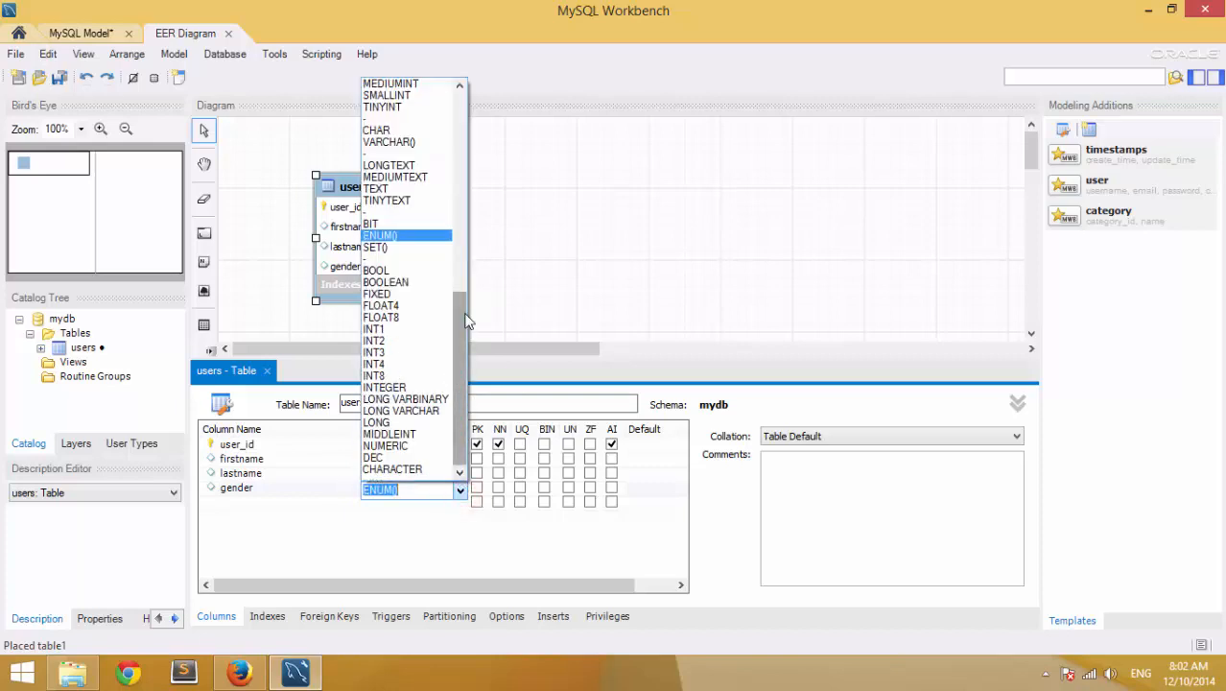
left_click(398, 238)
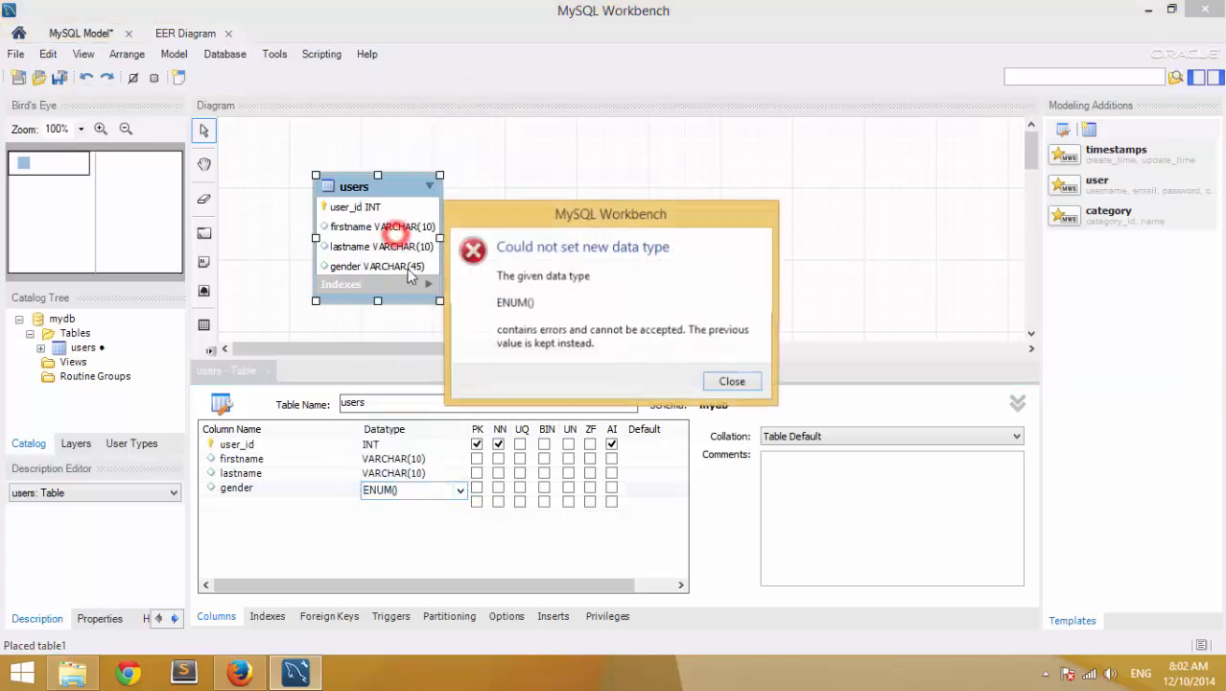
left_click(732, 381)
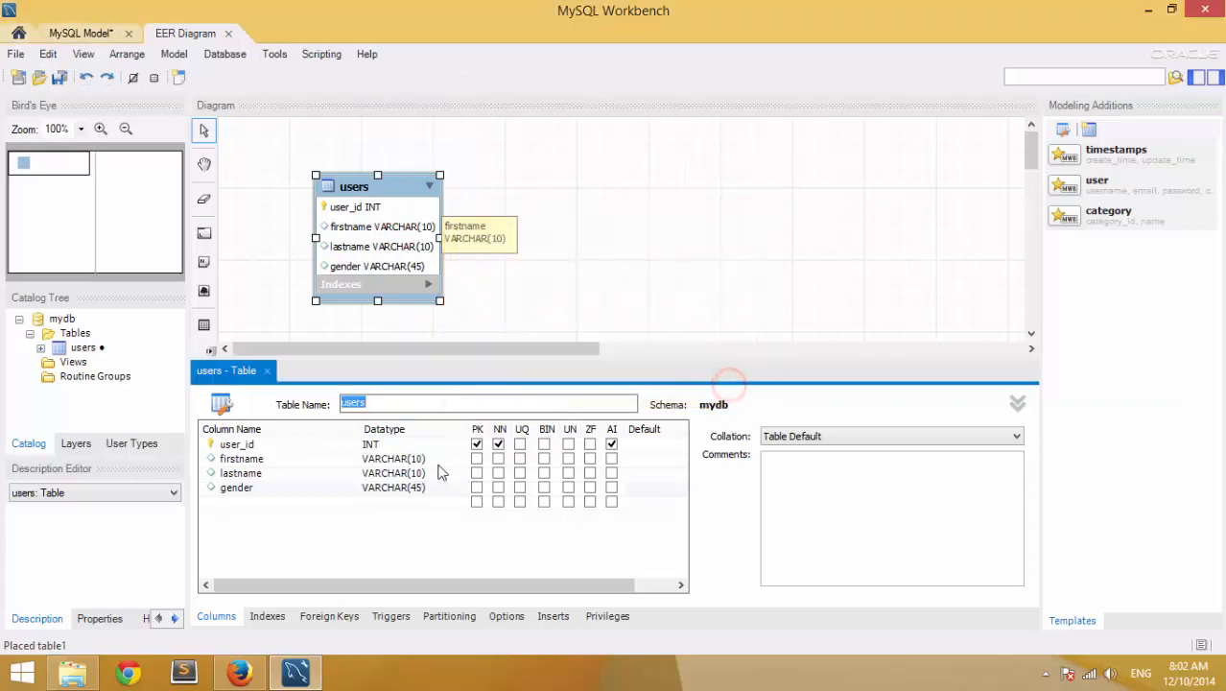
left_click(301, 506)
- Retry gender as ENUM("M","F"); it is rejected again and stays VARCHAR(45)
left_click(378, 487)
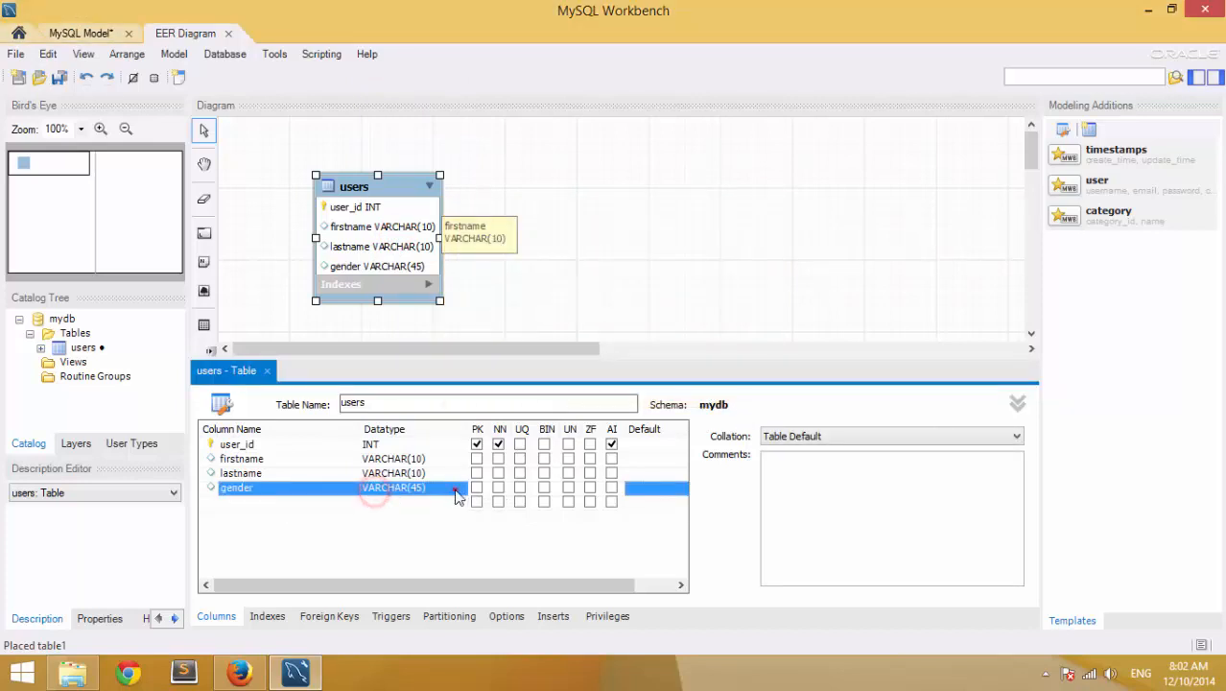
left_click(460, 489)
left_click(460, 489)
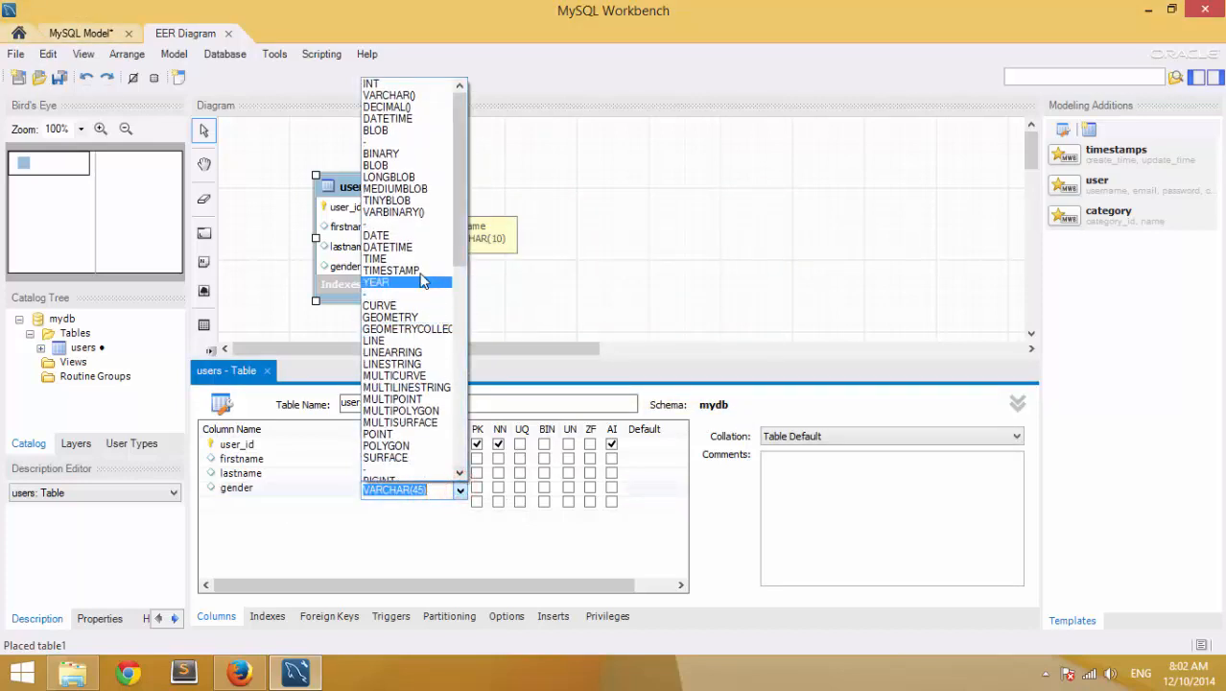
type("e")
scroll(415, 251, "down", 10)
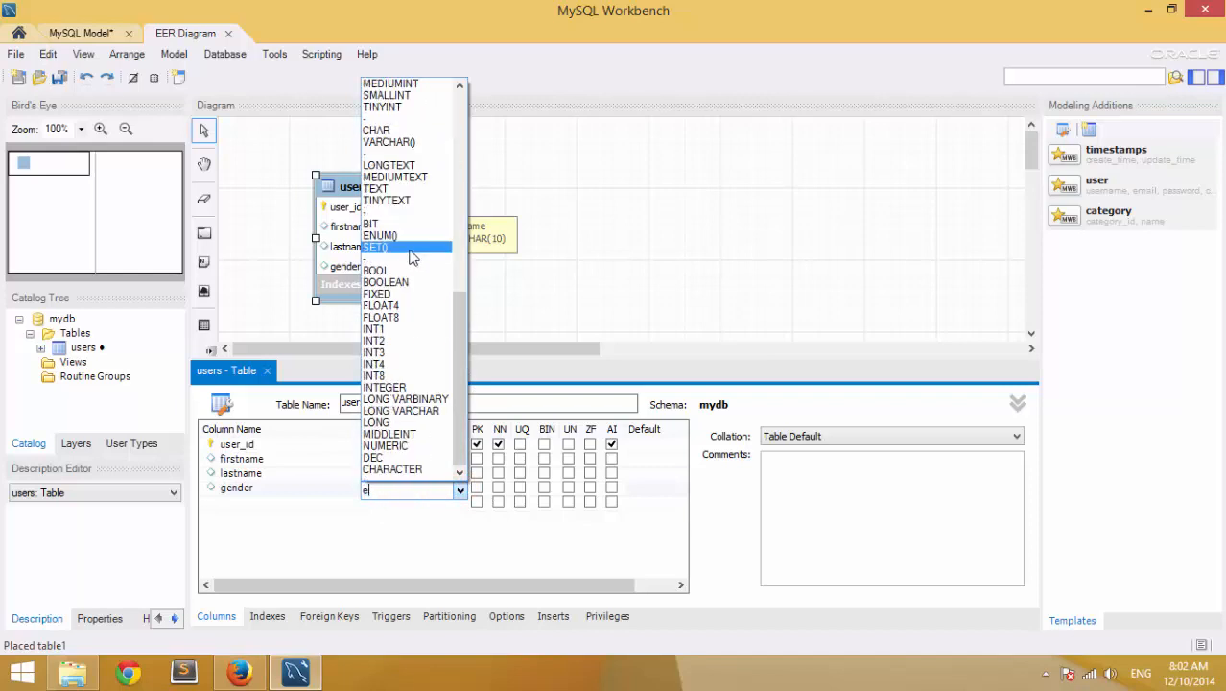
left_click(398, 235)
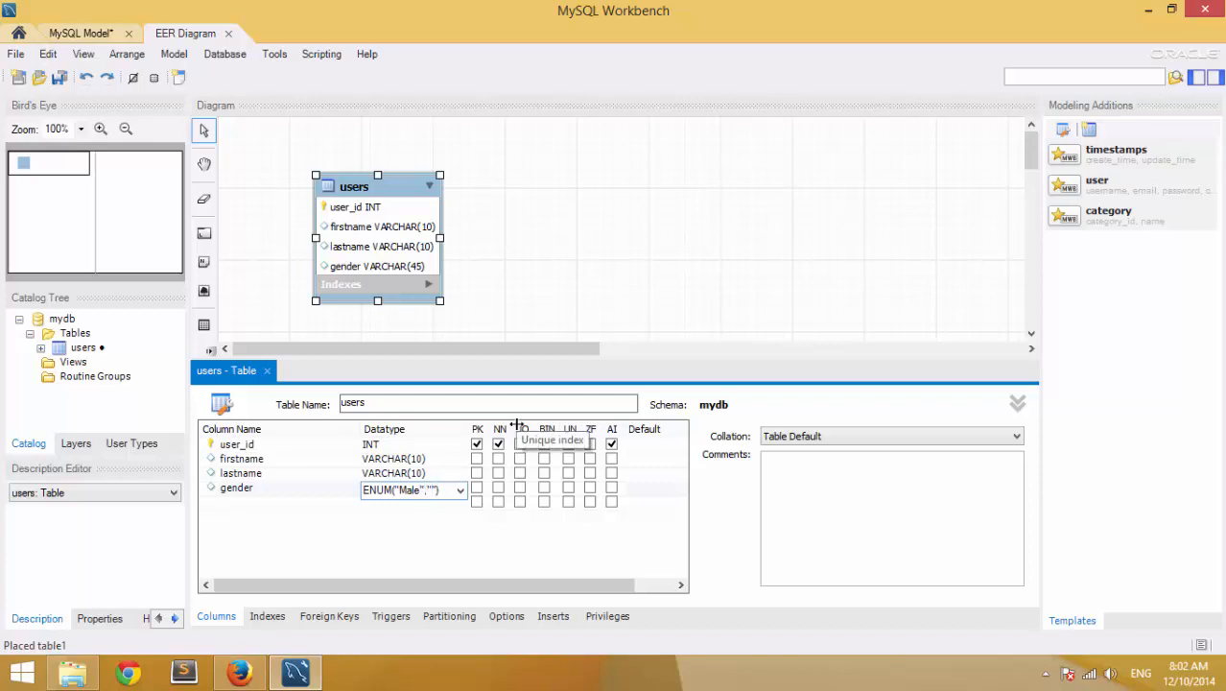
type("mal")
key("BackSpace")
key("BackSpace")
key("BackSpace")
key("BackSpace")
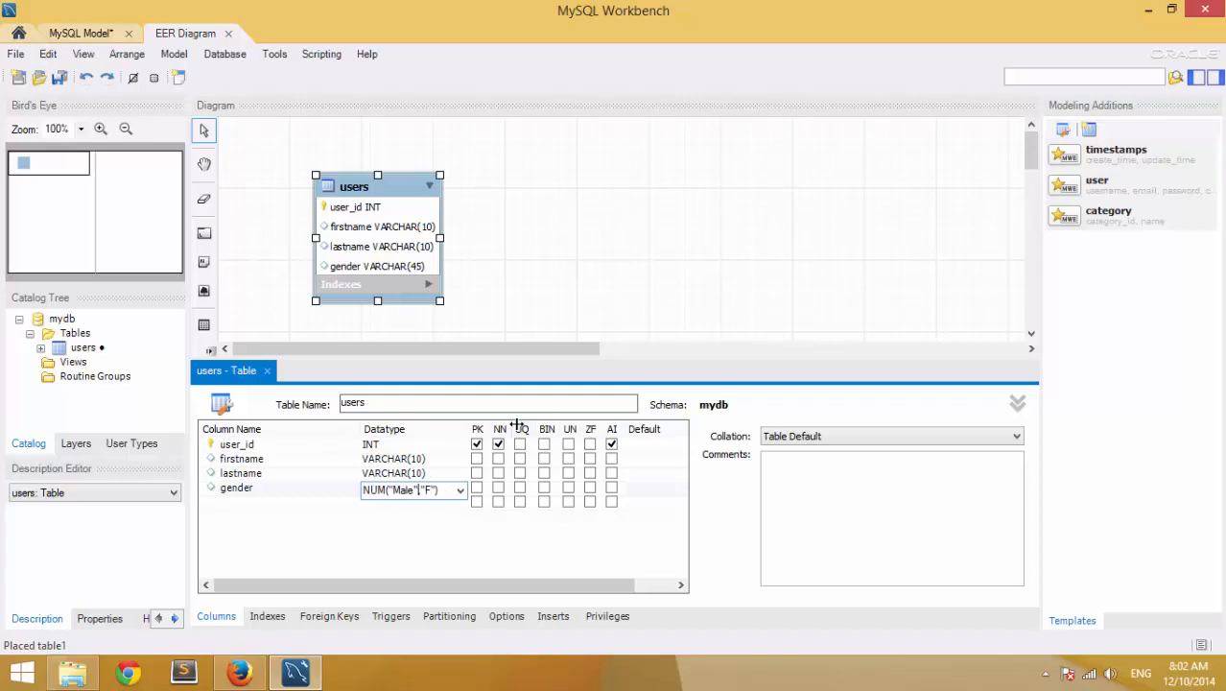
key("Left")
key("BackSpace")
key("BackSpace")
key("BackSpace")
key("BackSpace")
key("Return")
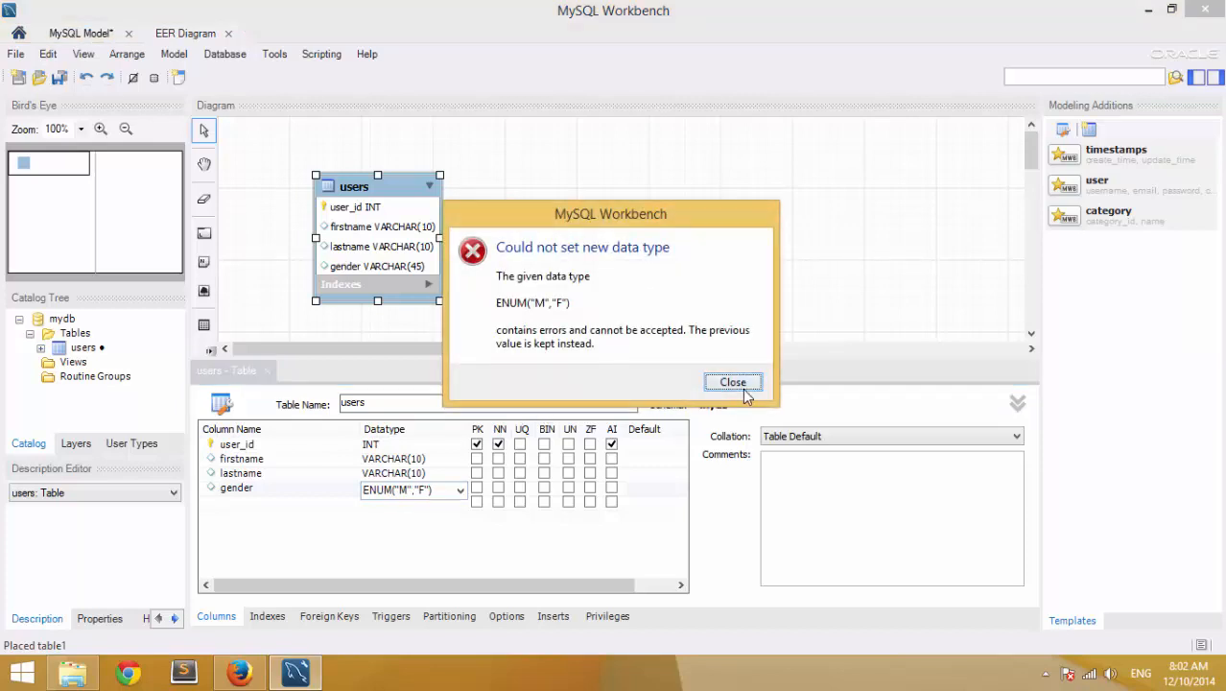
left_click(735, 382)
left_click(411, 503)
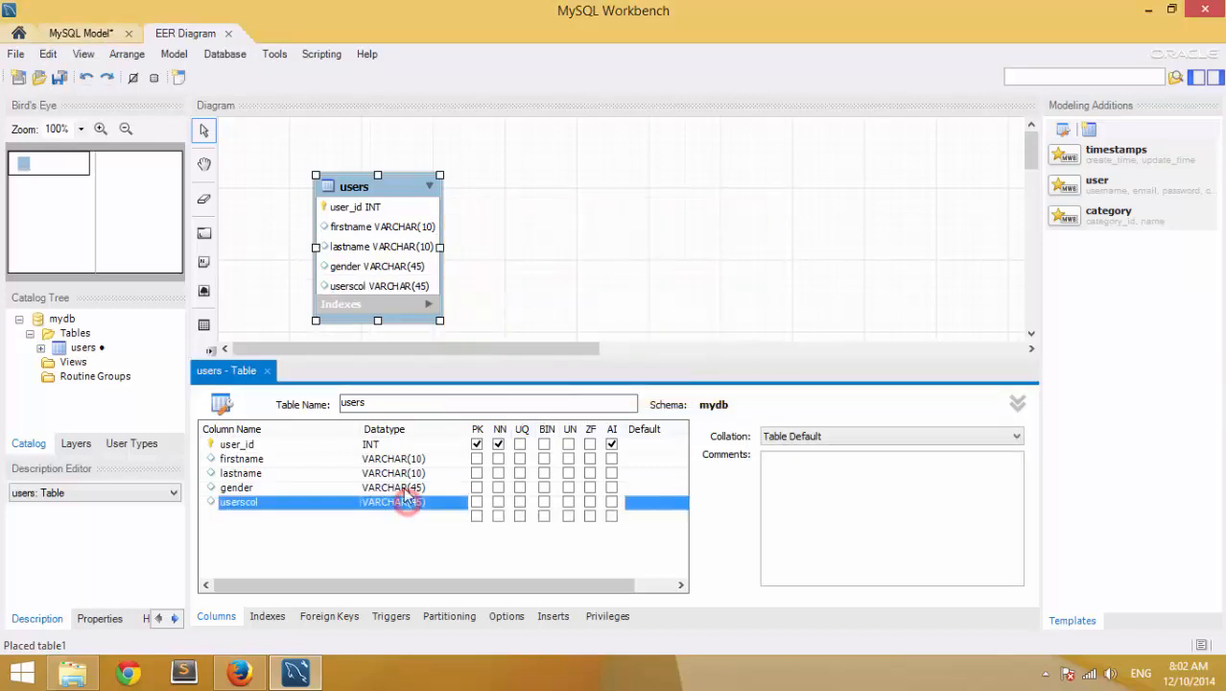
- Set gender's data type to ENUM('M','F')
left_click(417, 490)
left_click(461, 490)
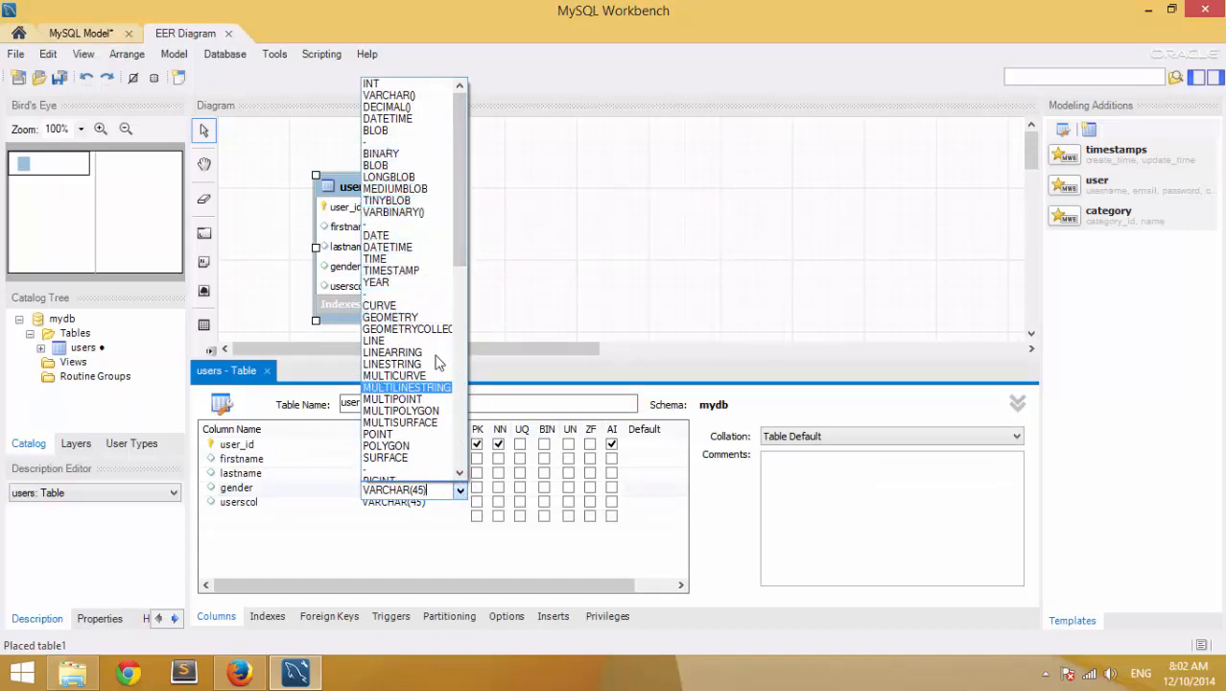
mouse_move(460, 255)
left_mouse_down()
mouse_move(458, 321)
mouse_move(455, 254)
left_mouse_up()
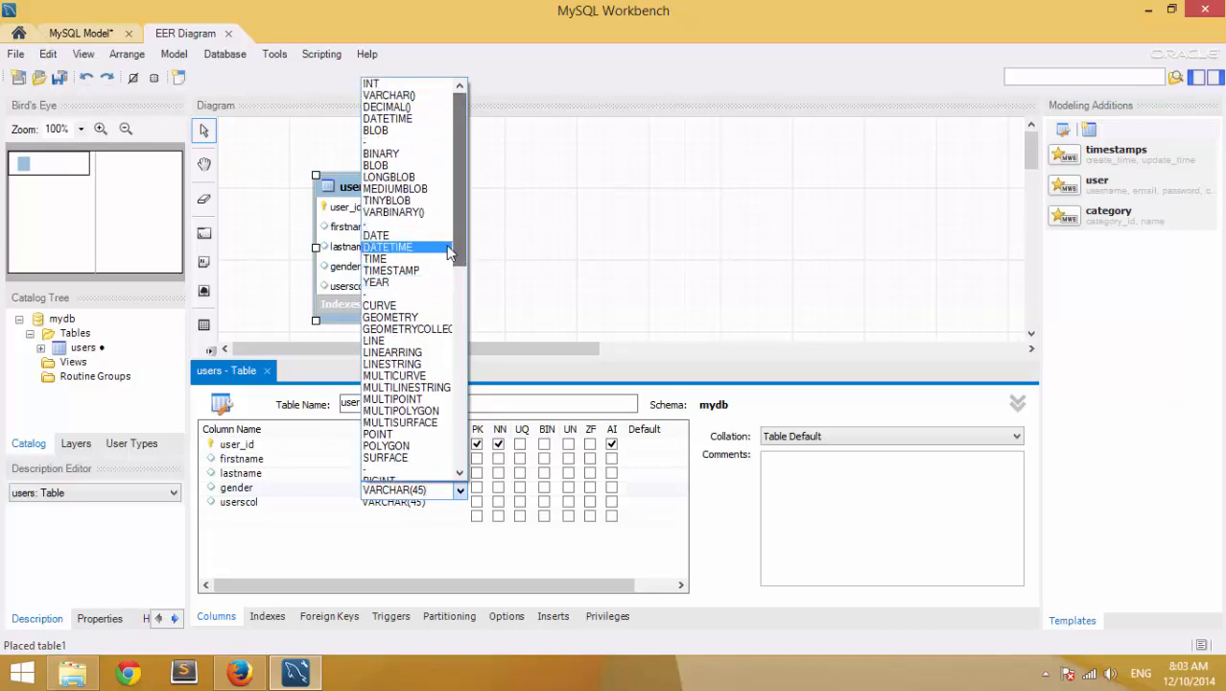
type("ee")
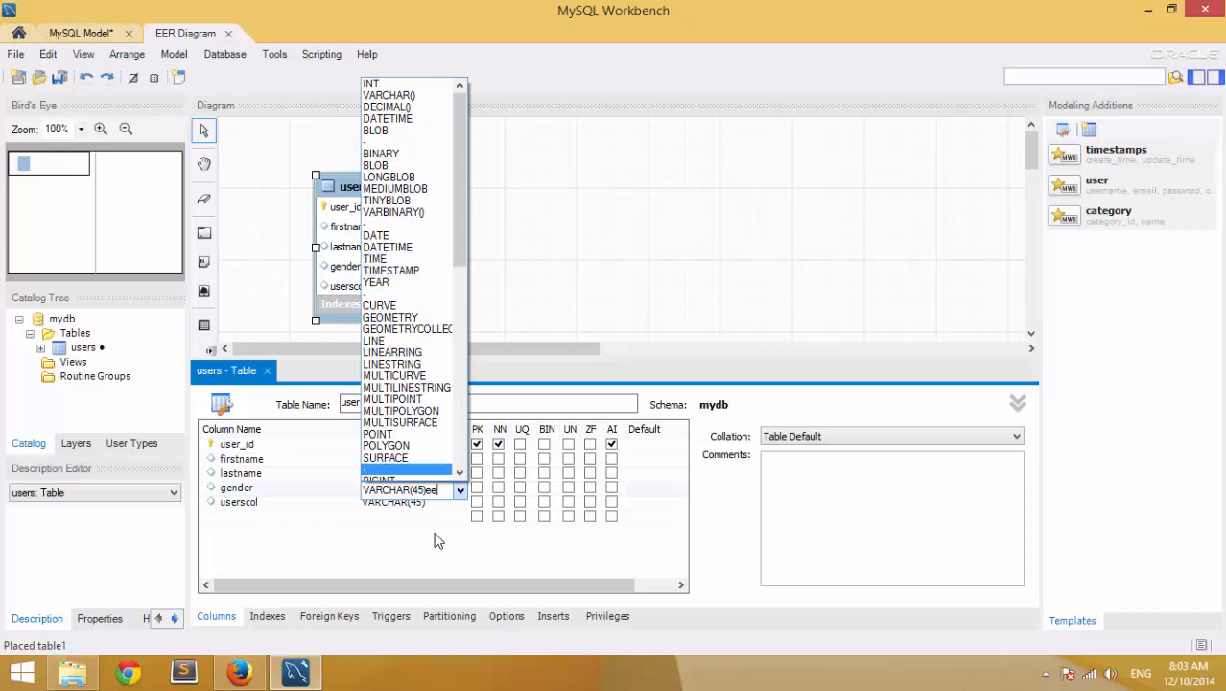
left_click(453, 489)
left_click_drag(448, 490, 322, 489)
type("e")
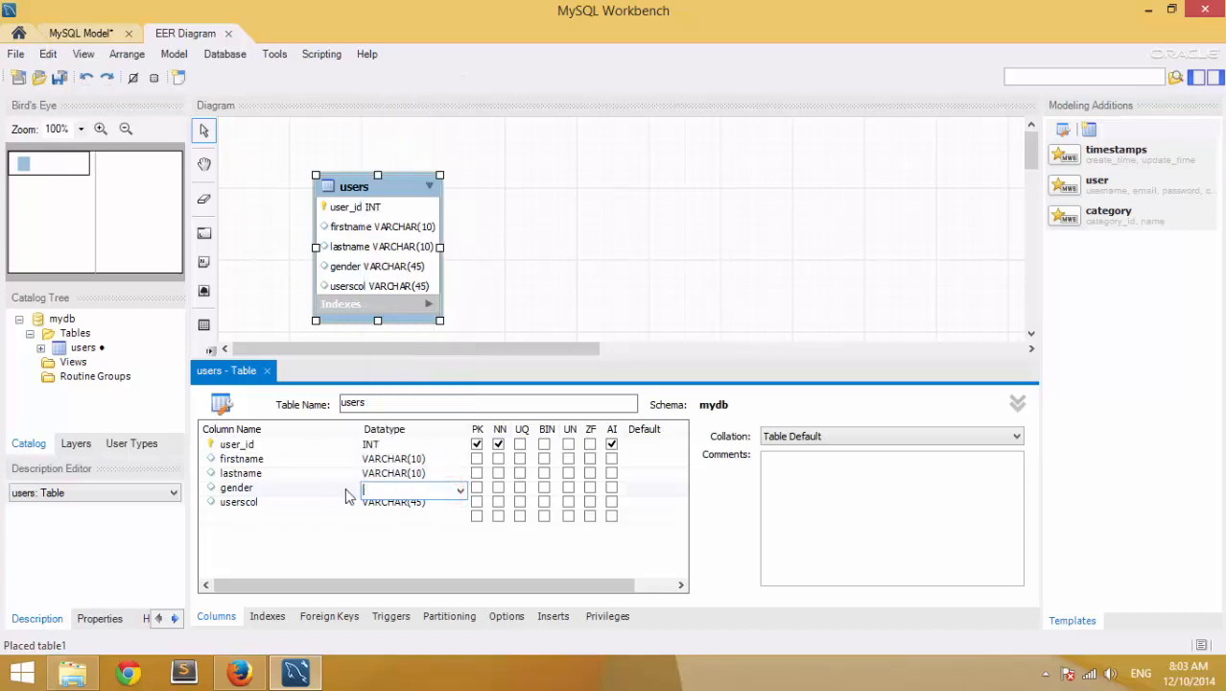
left_click(459, 490)
scroll(422, 371, "down", 10)
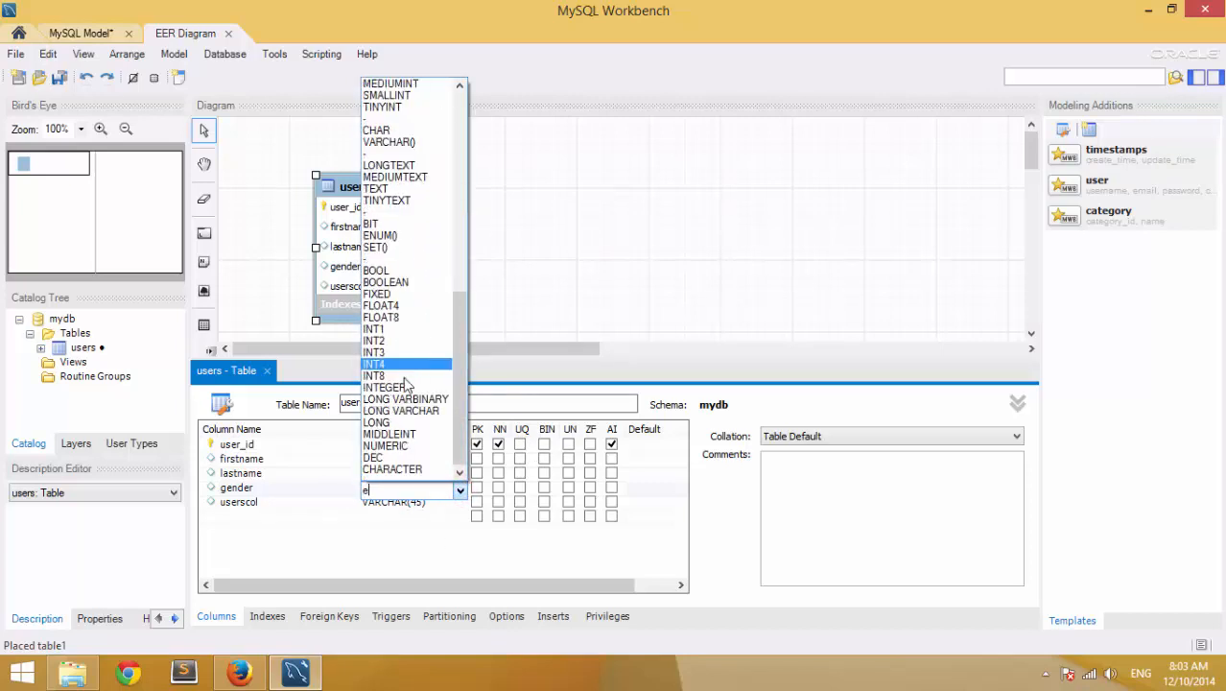
type("e")
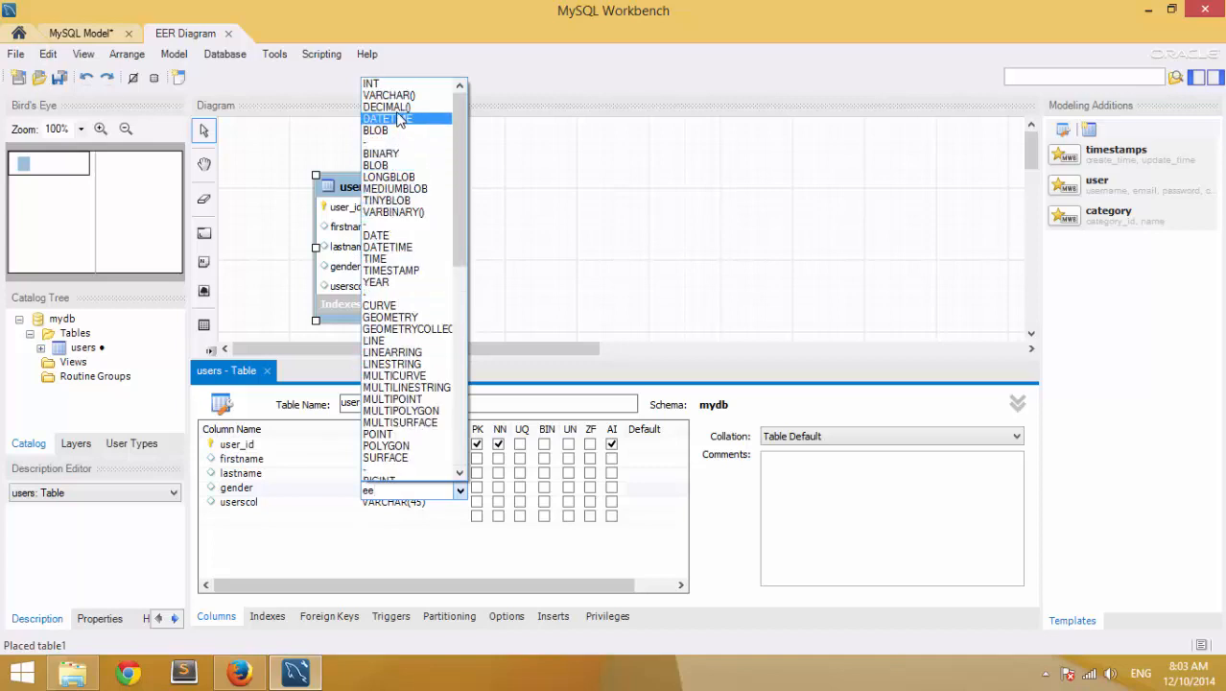
left_click_drag(456, 220, 466, 398)
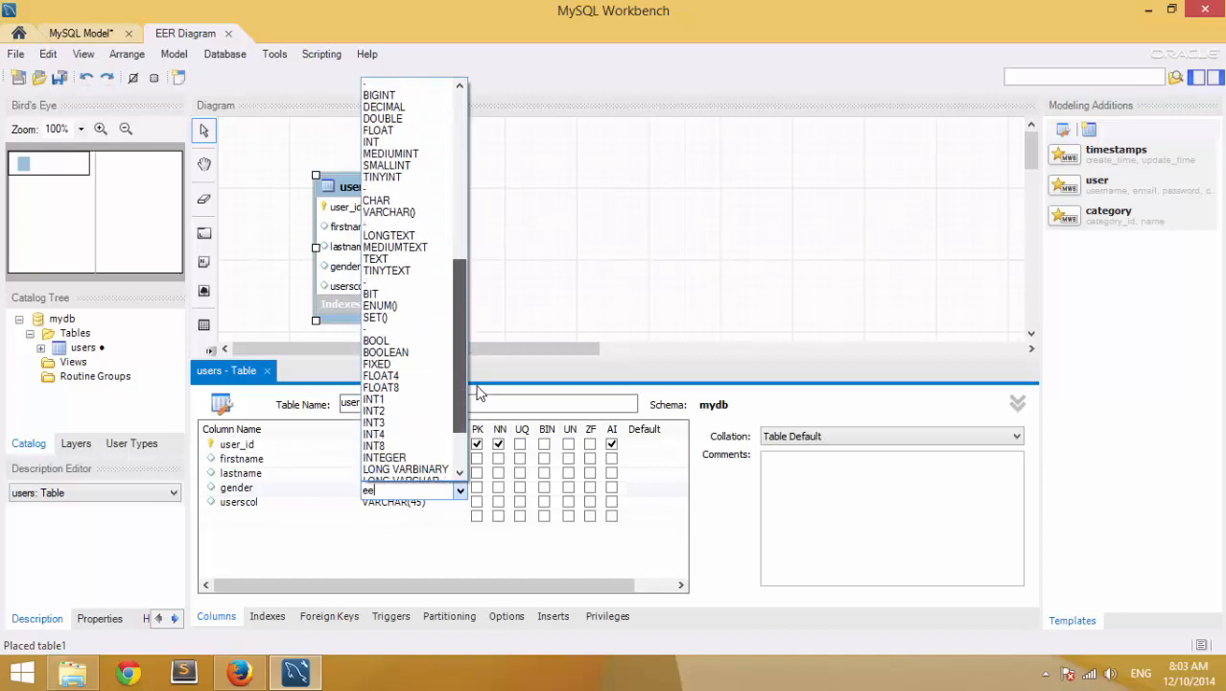
left_click(404, 305)
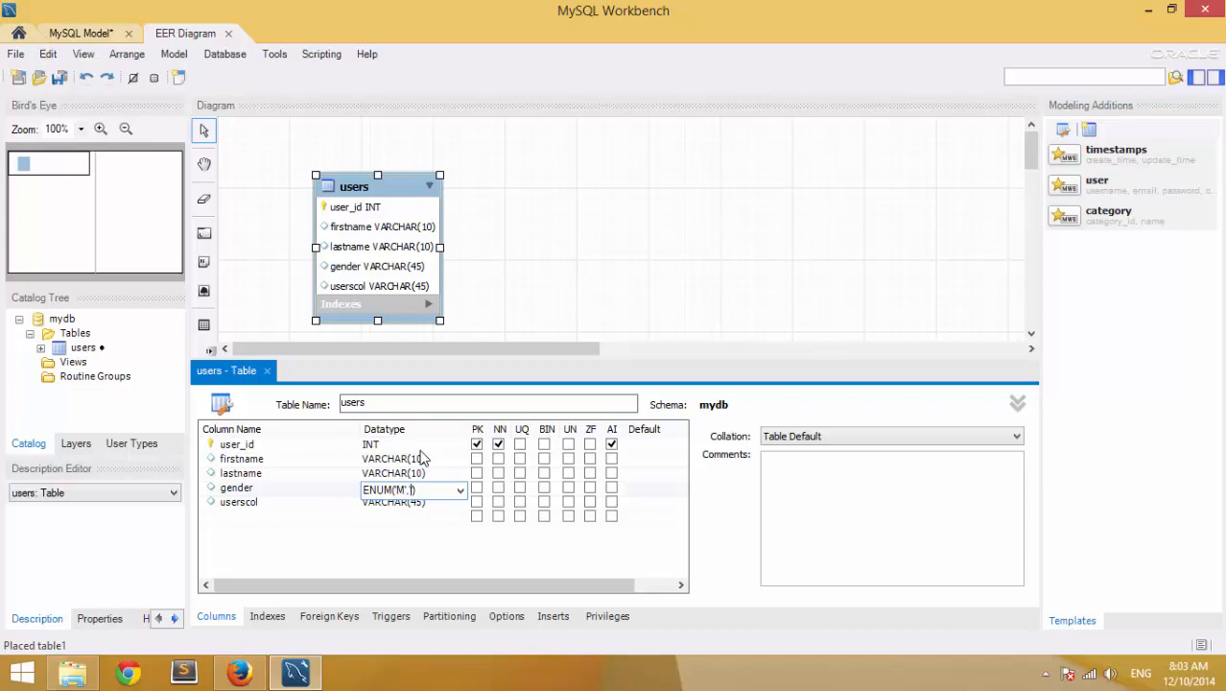
left_click(462, 553)
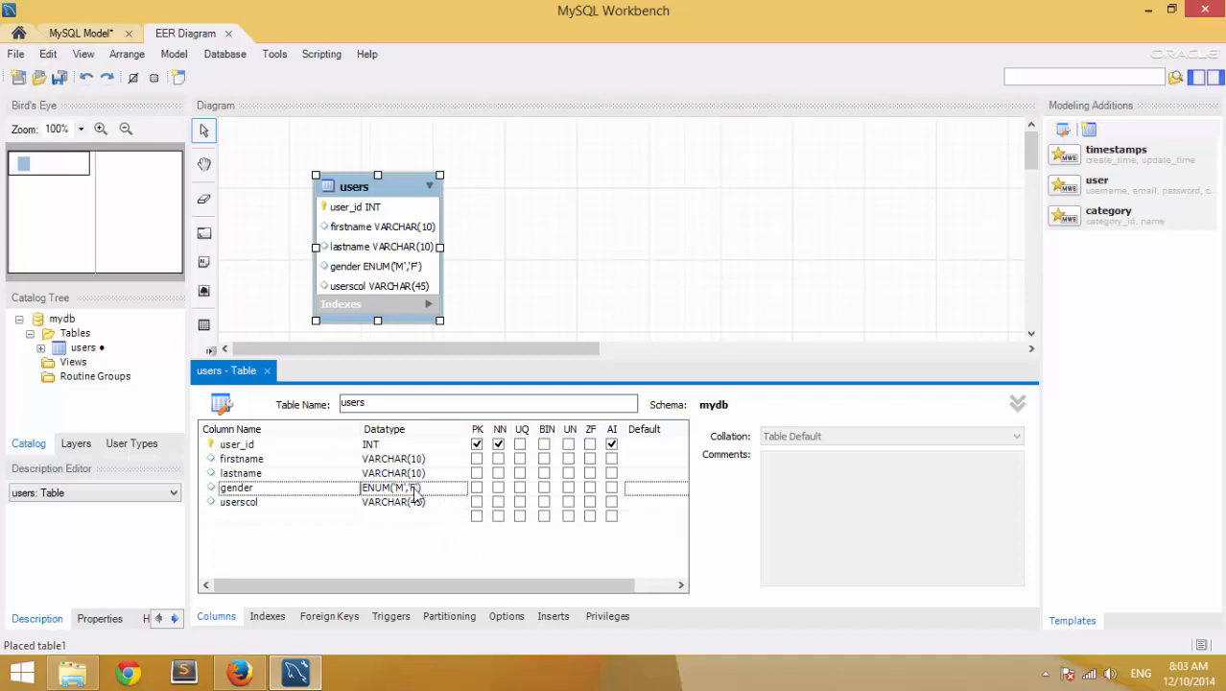
- Give gender a default value of 'M'
left_click(647, 494)
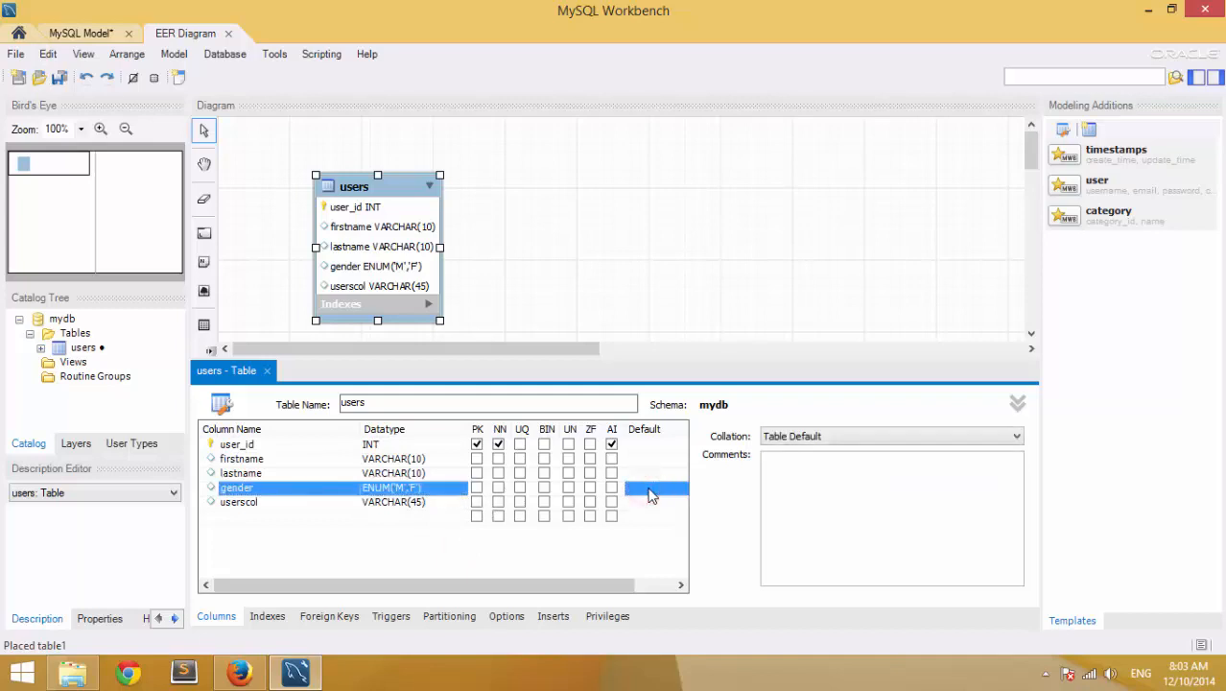
left_click(649, 494)
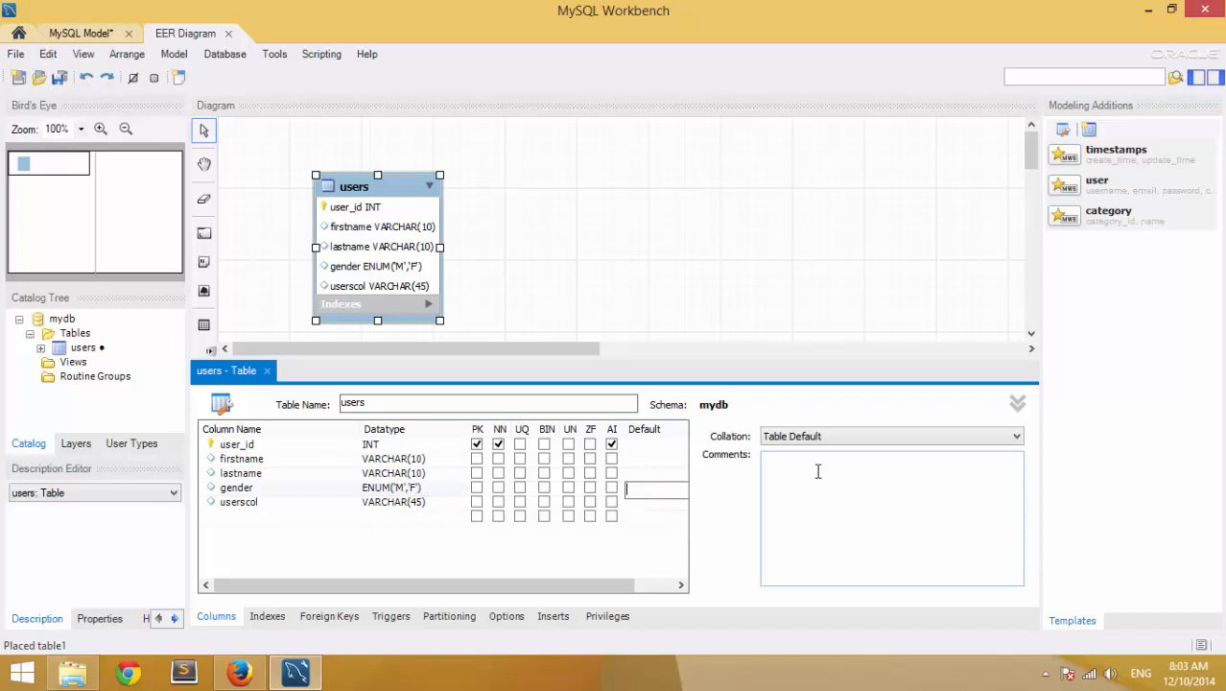
key("Return")
- Rename the userscol column to email, keeping VARCHAR(45)
left_click(542, 558)
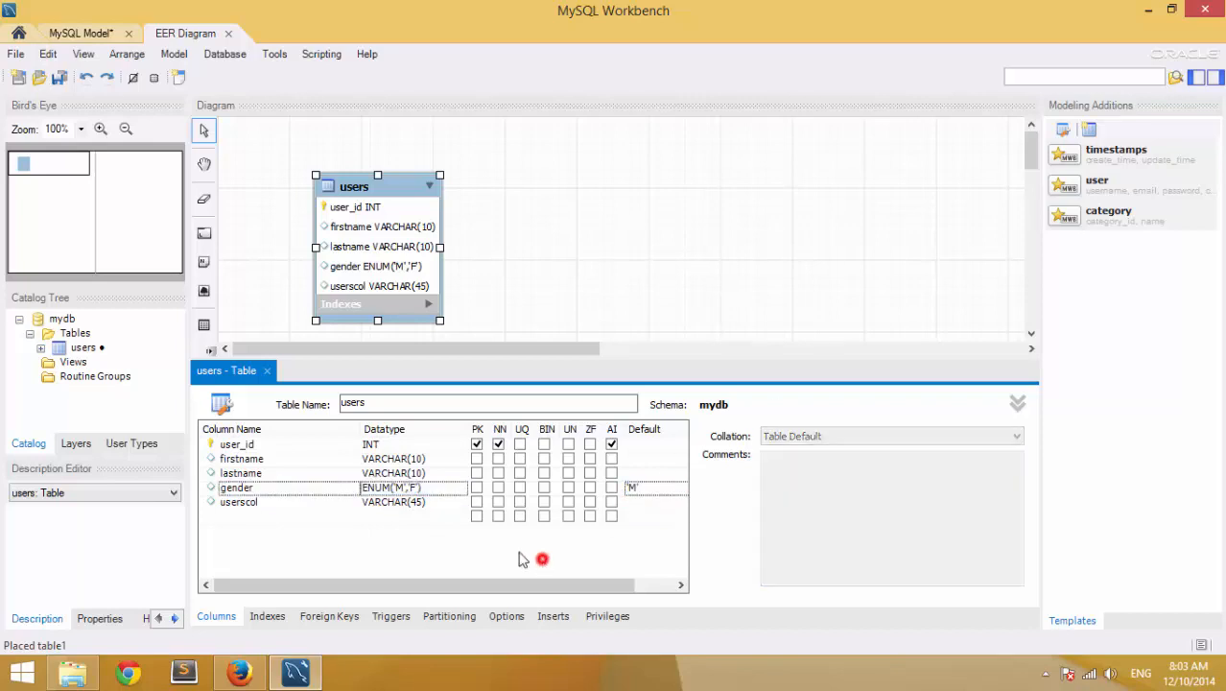
left_click(653, 494)
left_click(399, 537)
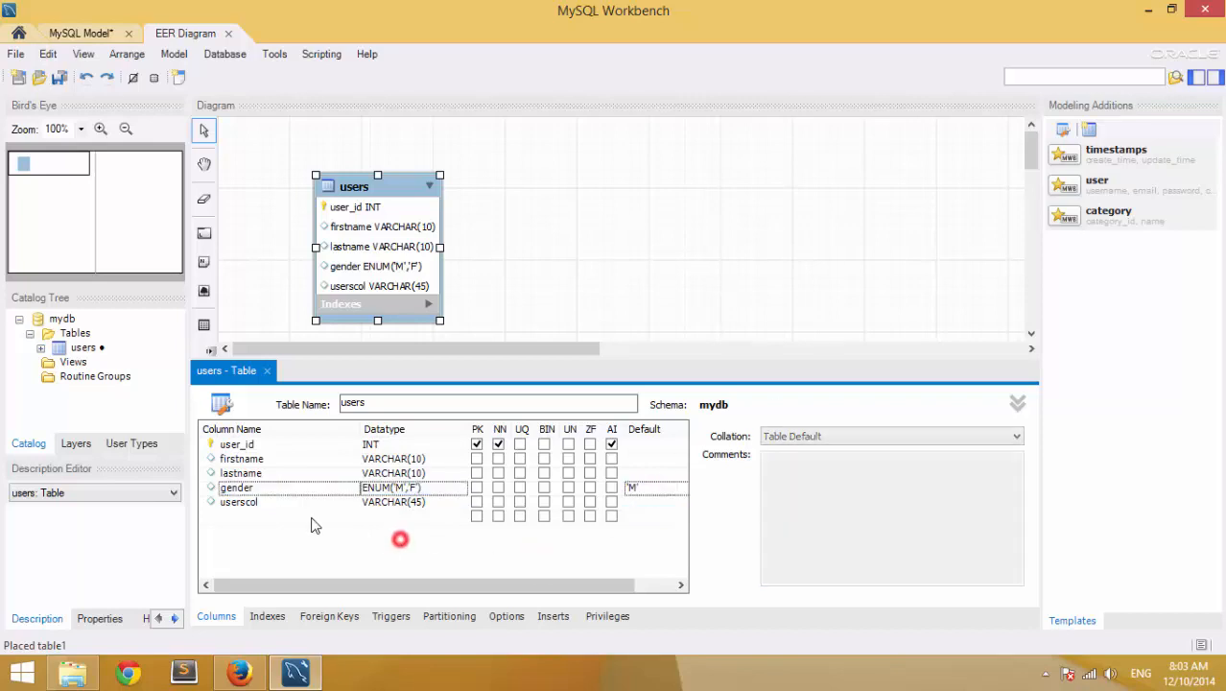
left_click(278, 503)
left_click(278, 502)
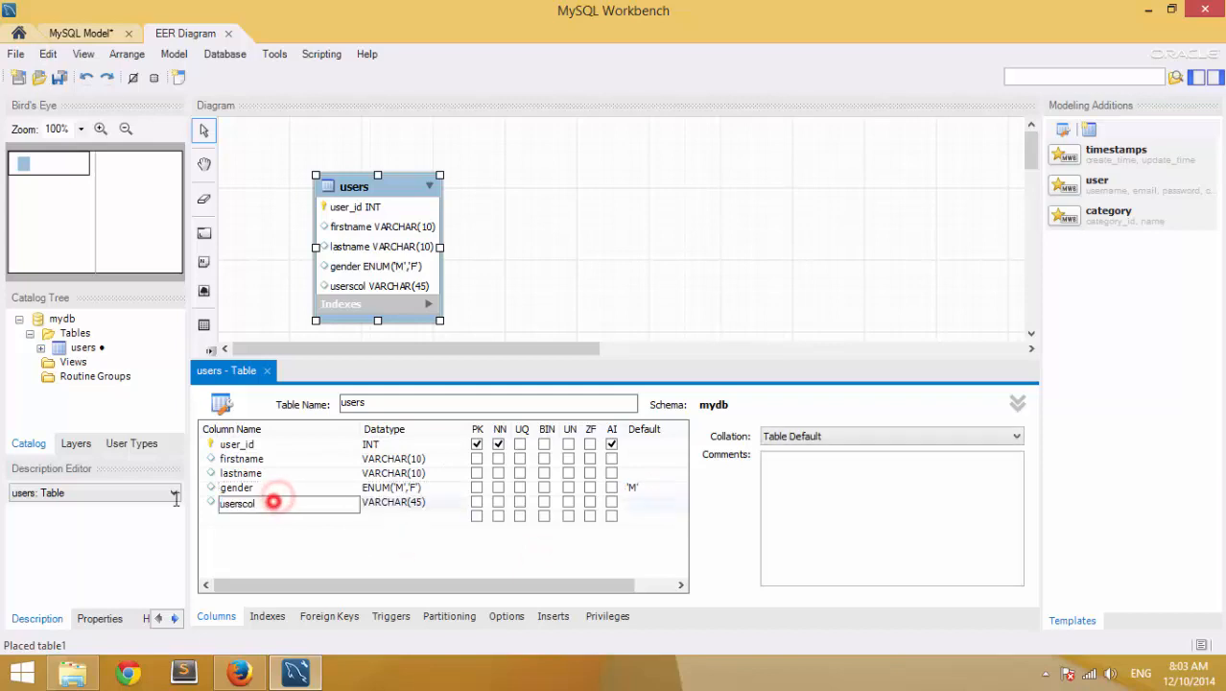
type("email")
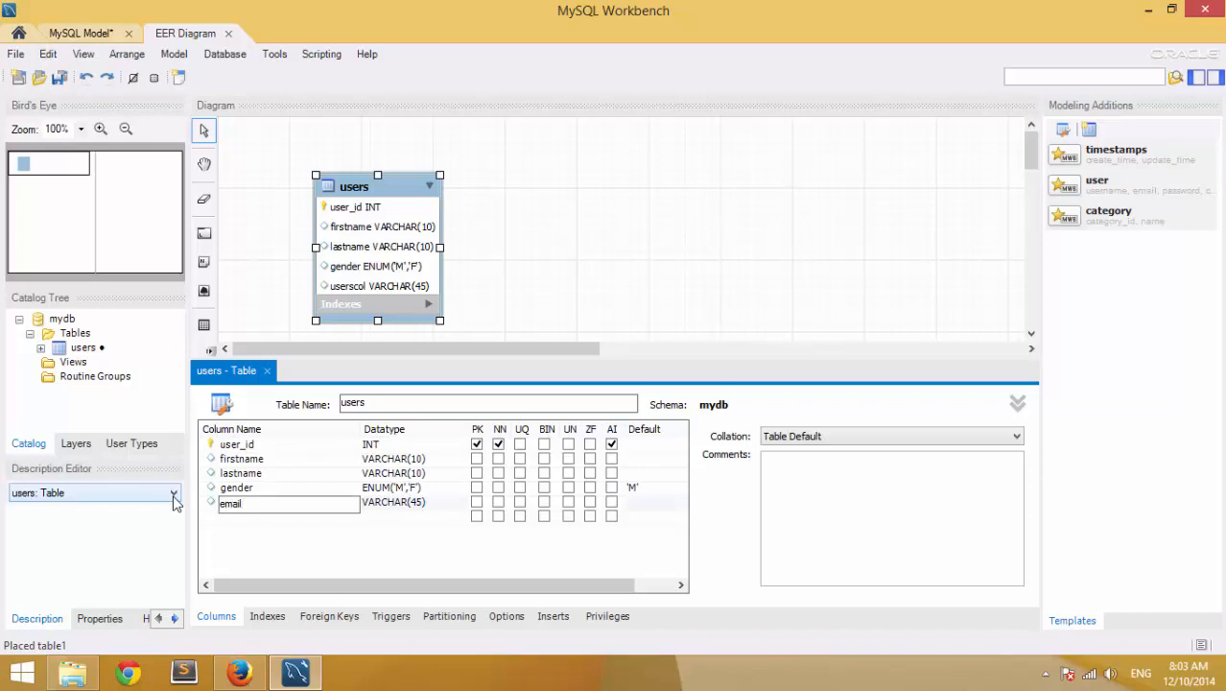
key("Tab")
left_click(423, 506)
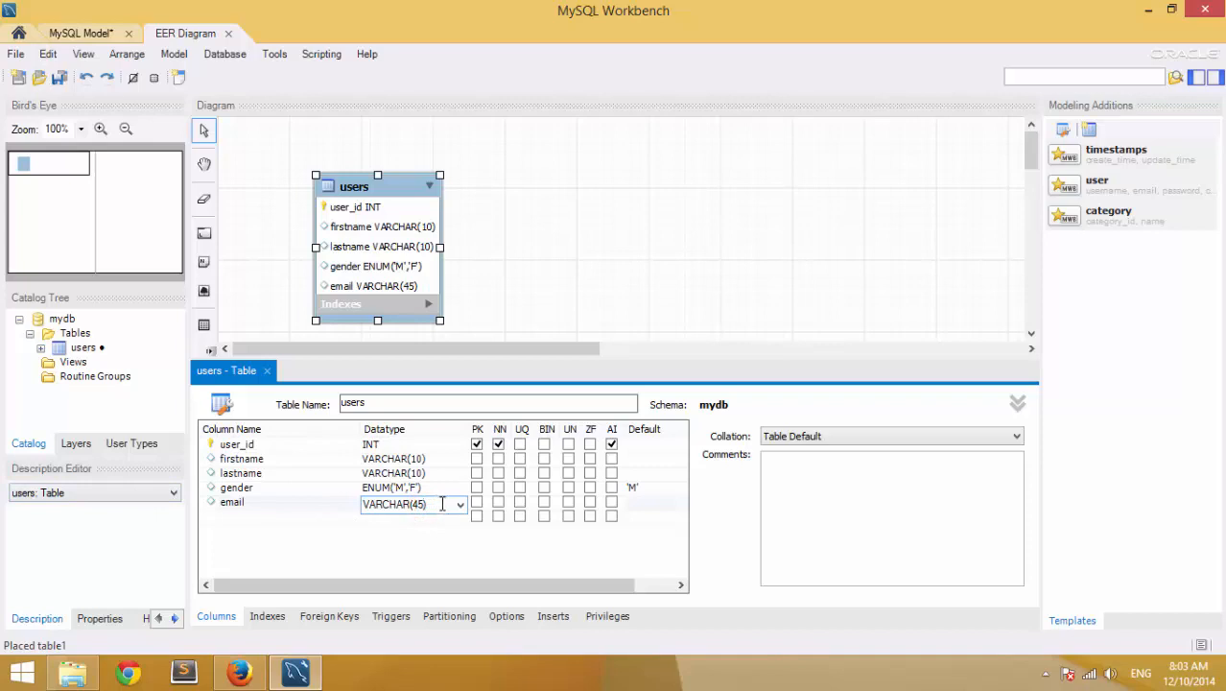
- Add a username column with data type VARCHAR(12)
double_click(247, 519)
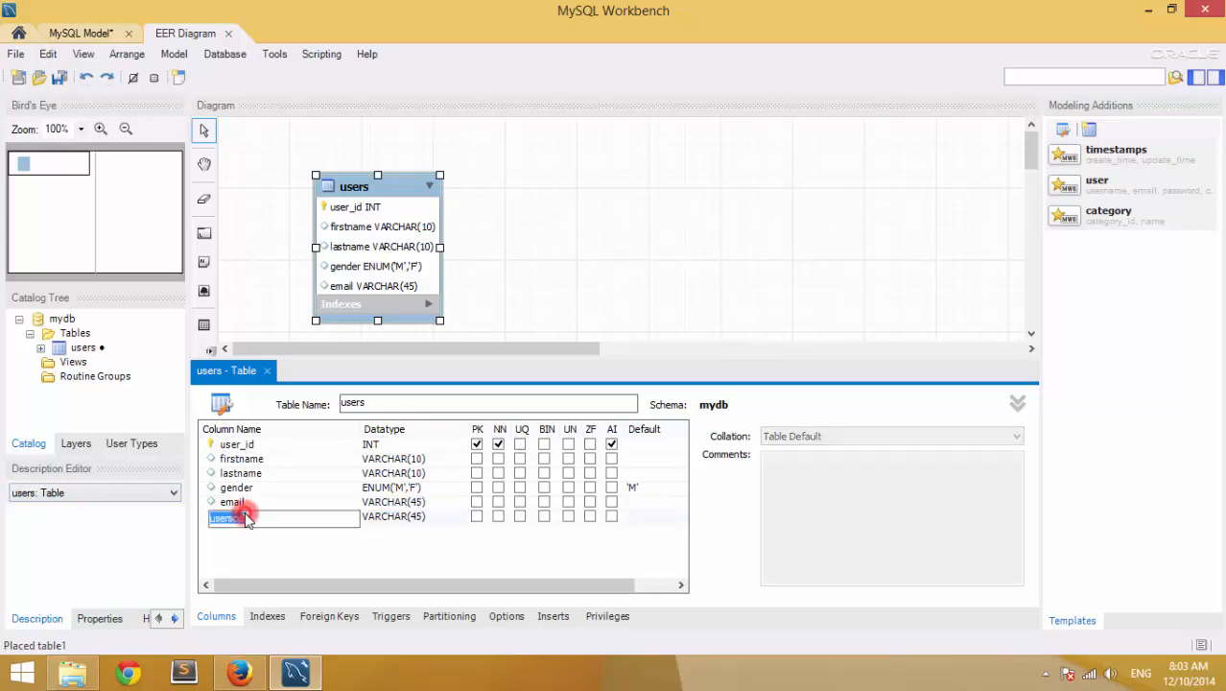
type("username")
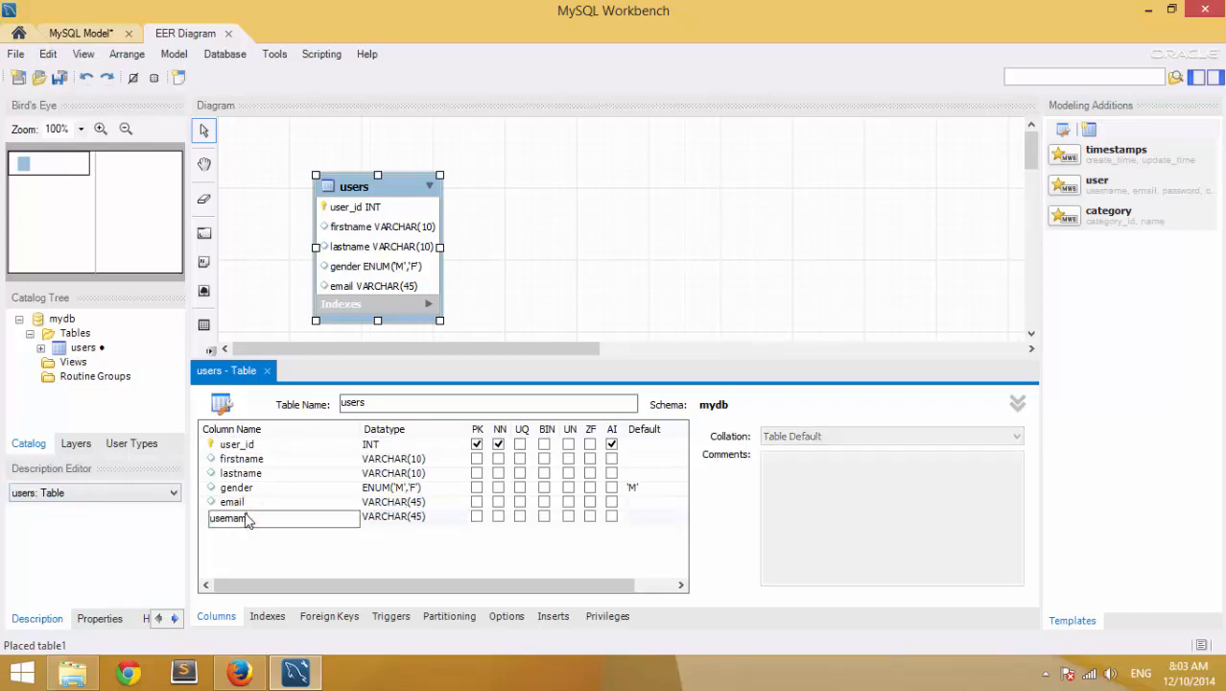
key("Tab")
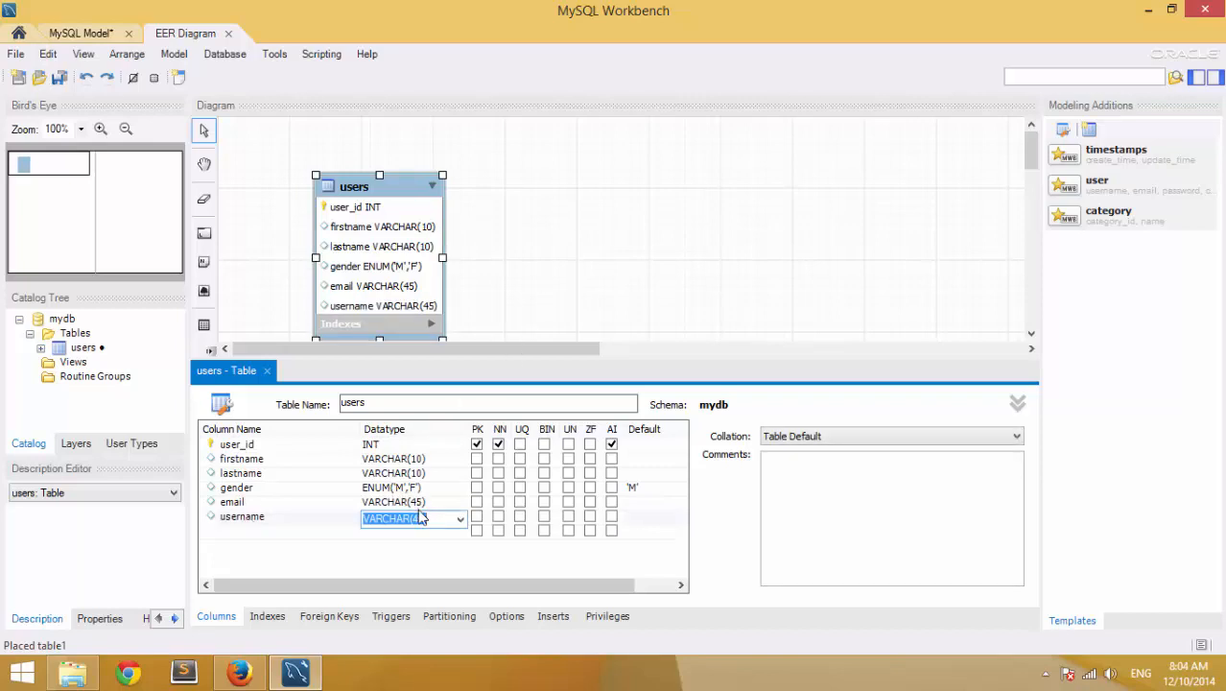
left_click(424, 518)
key("BackSpace")
key("BackSpace")
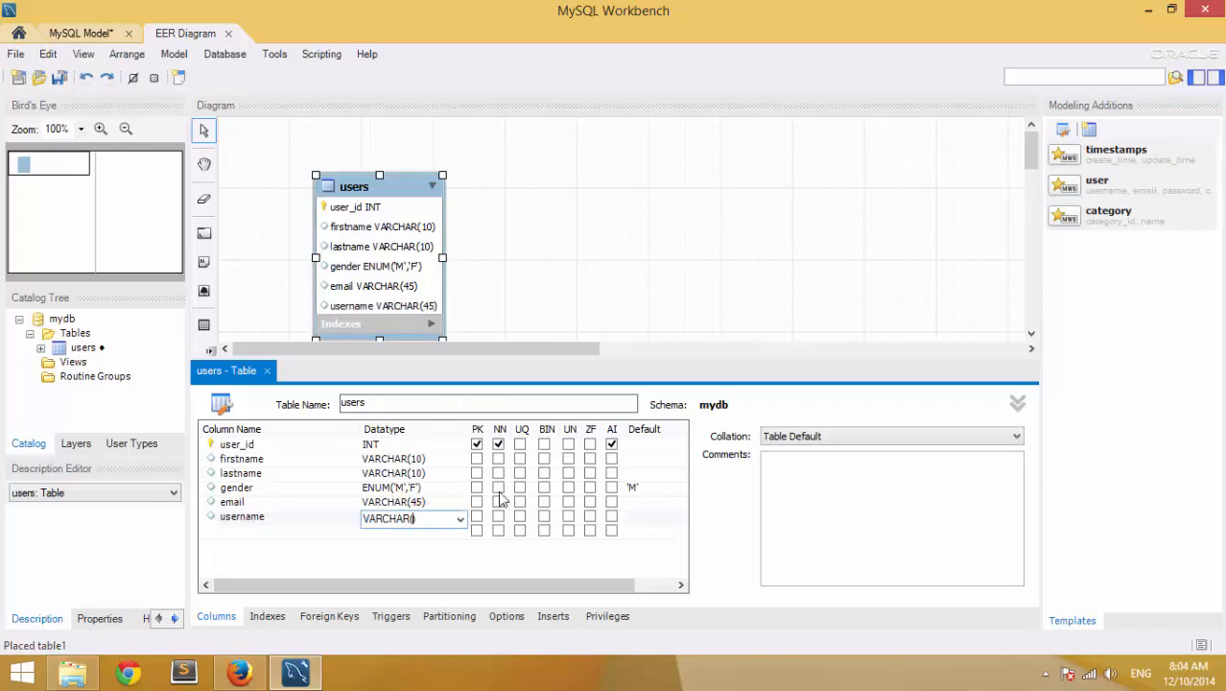
type("12")
key("Return")
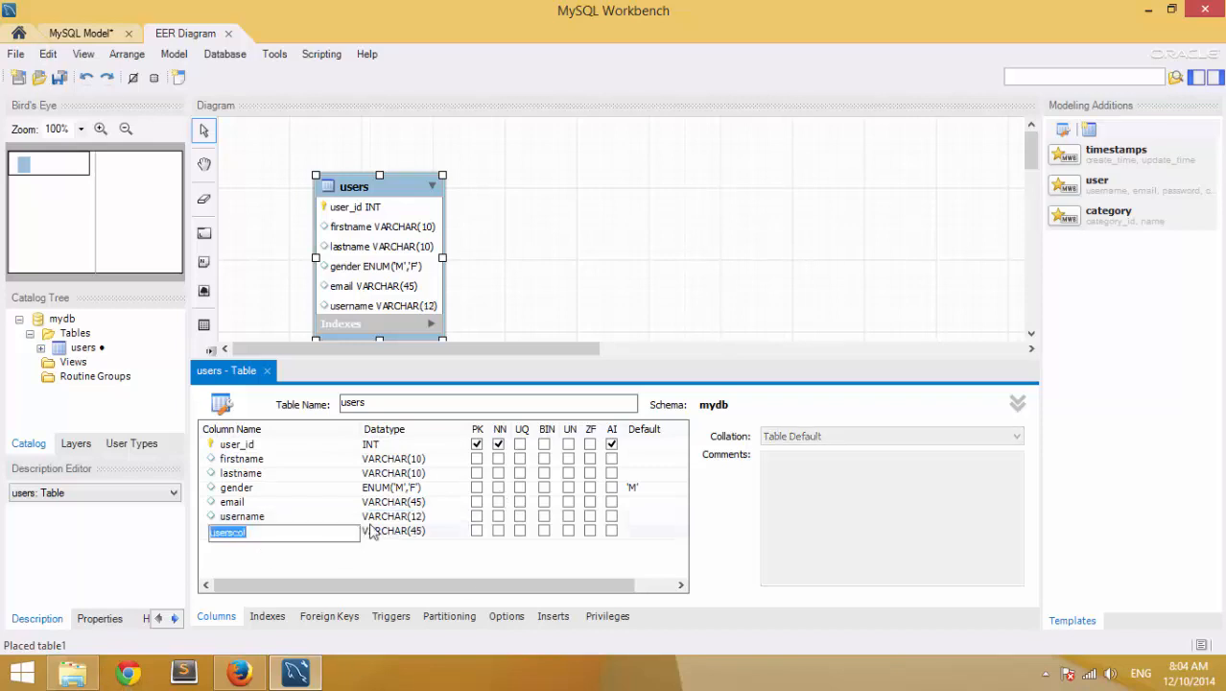
- Add a password column
type("password")
key("Tab")
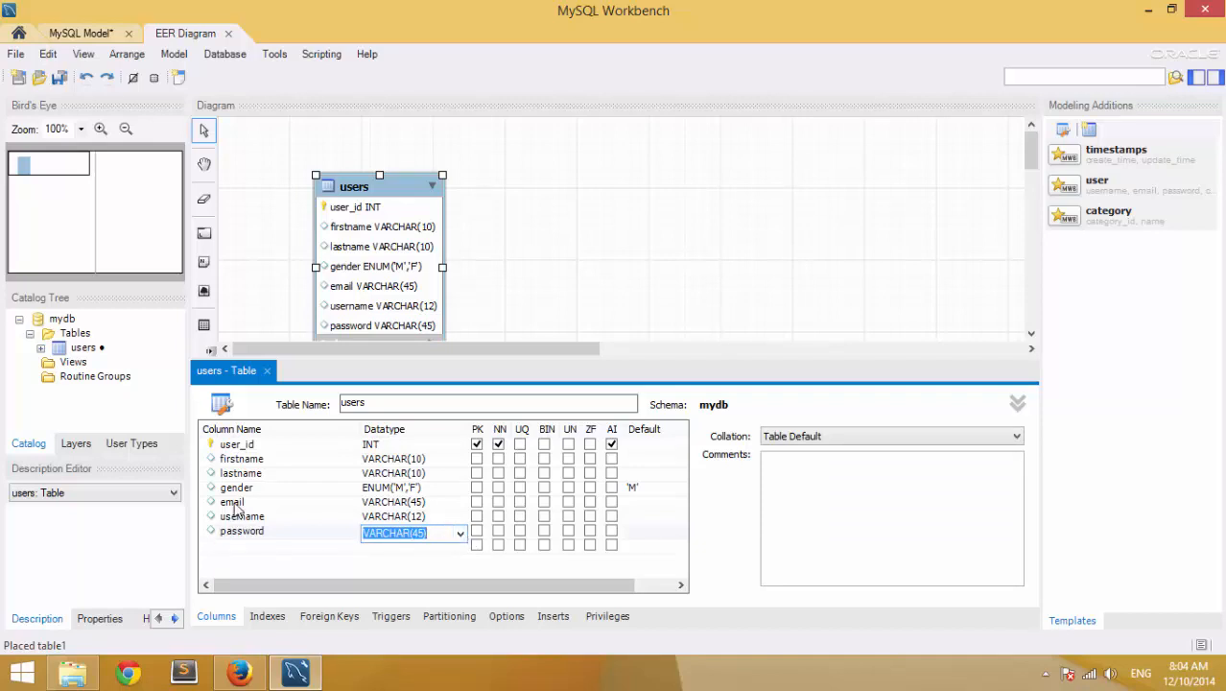
left_click(460, 534)
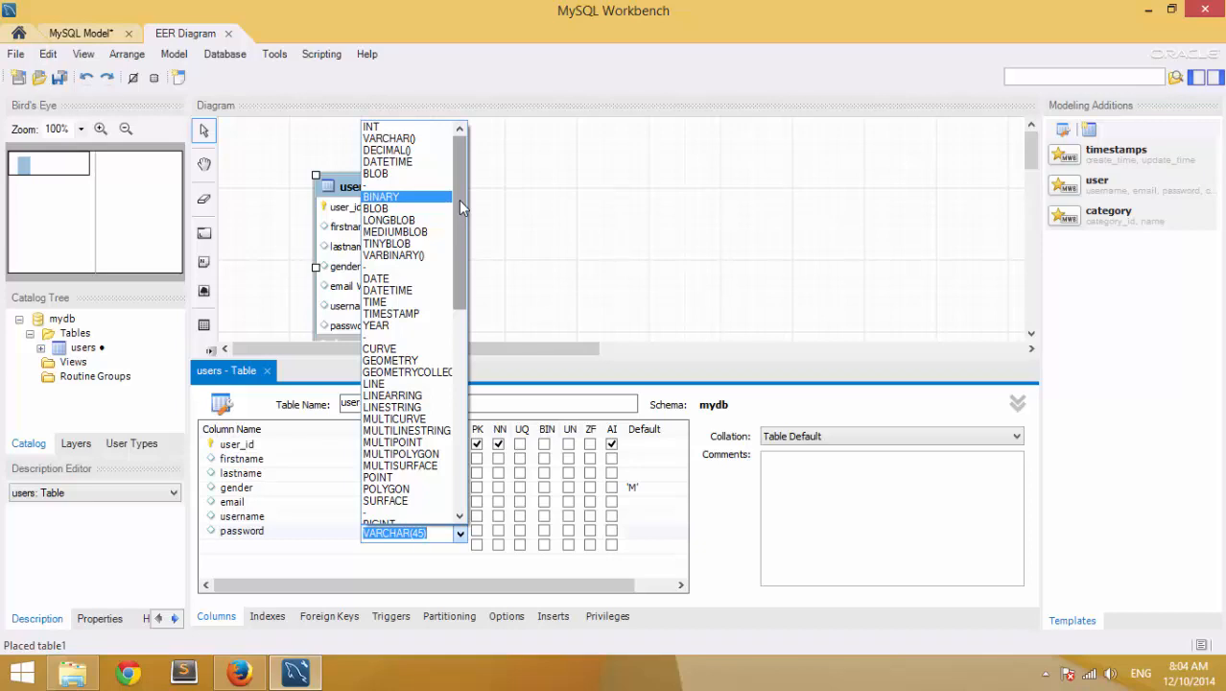
- Browse the data types, then confirm password as VARCHAR(45), which creates a new userscol row
type("m")
scroll(459, 201, "down", 3)
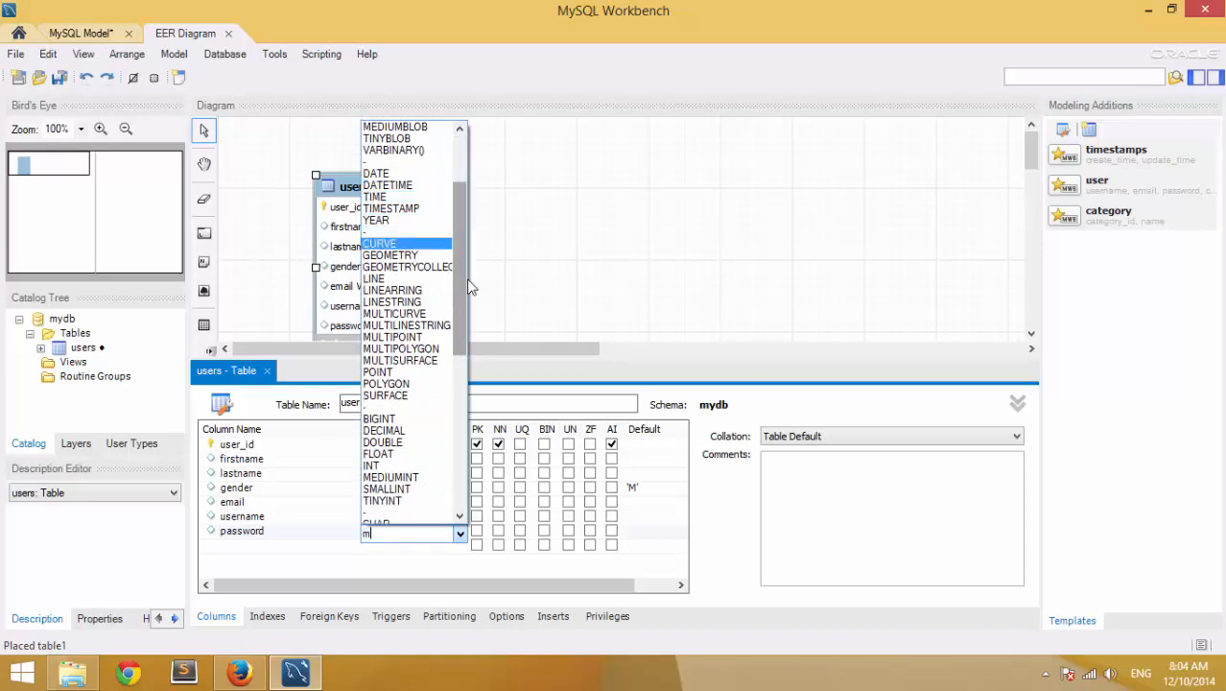
left_click_drag(461, 276, 466, 296)
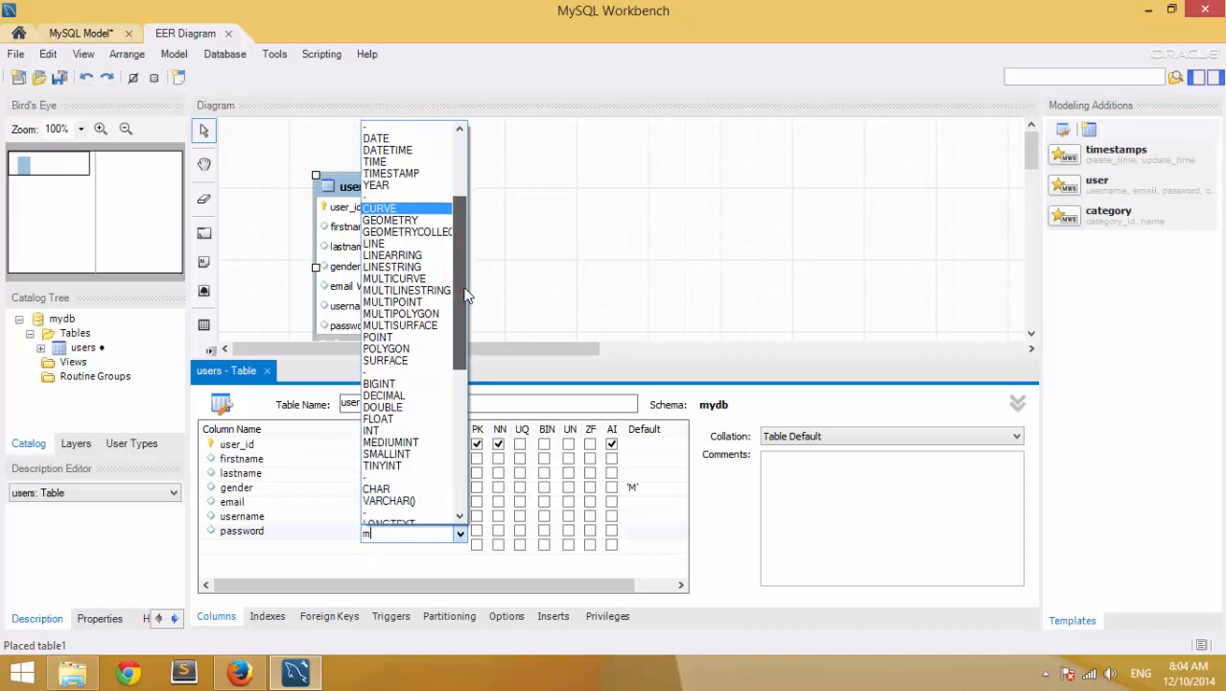
mouse_move(466, 296)
left_mouse_down()
mouse_move(476, 351)
mouse_move(474, 317)
left_mouse_up()
left_click_drag(455, 249, 455, 203)
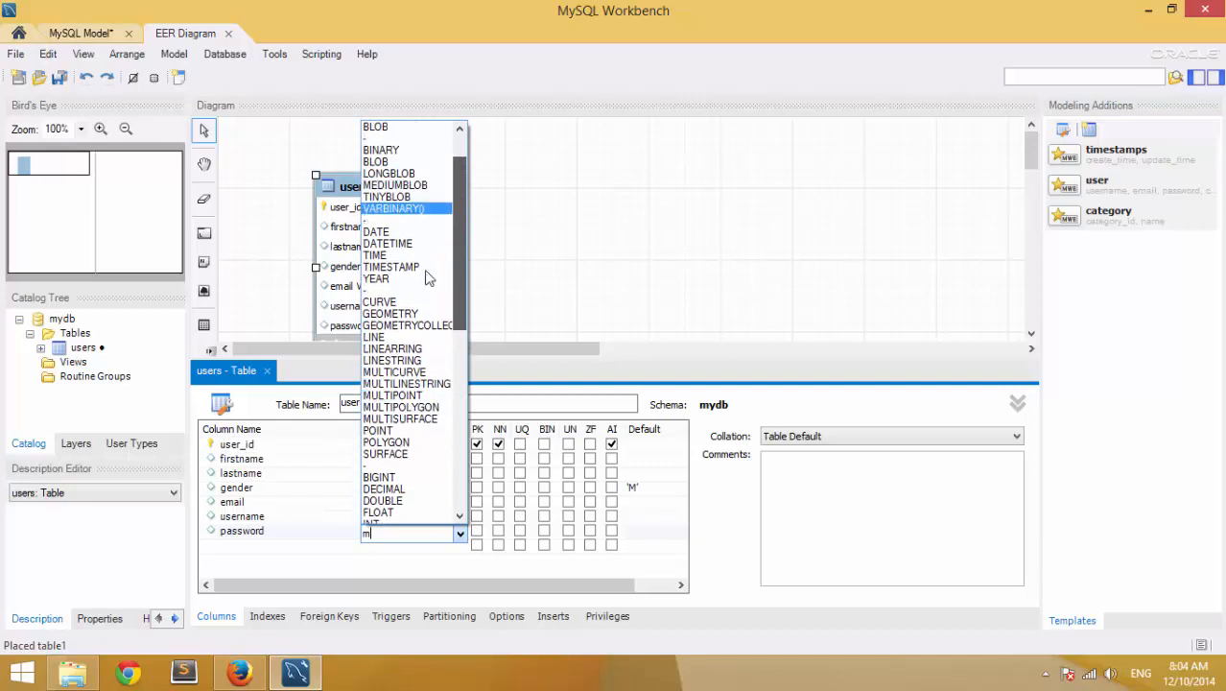
left_click(372, 535)
left_click(373, 534)
type("va")
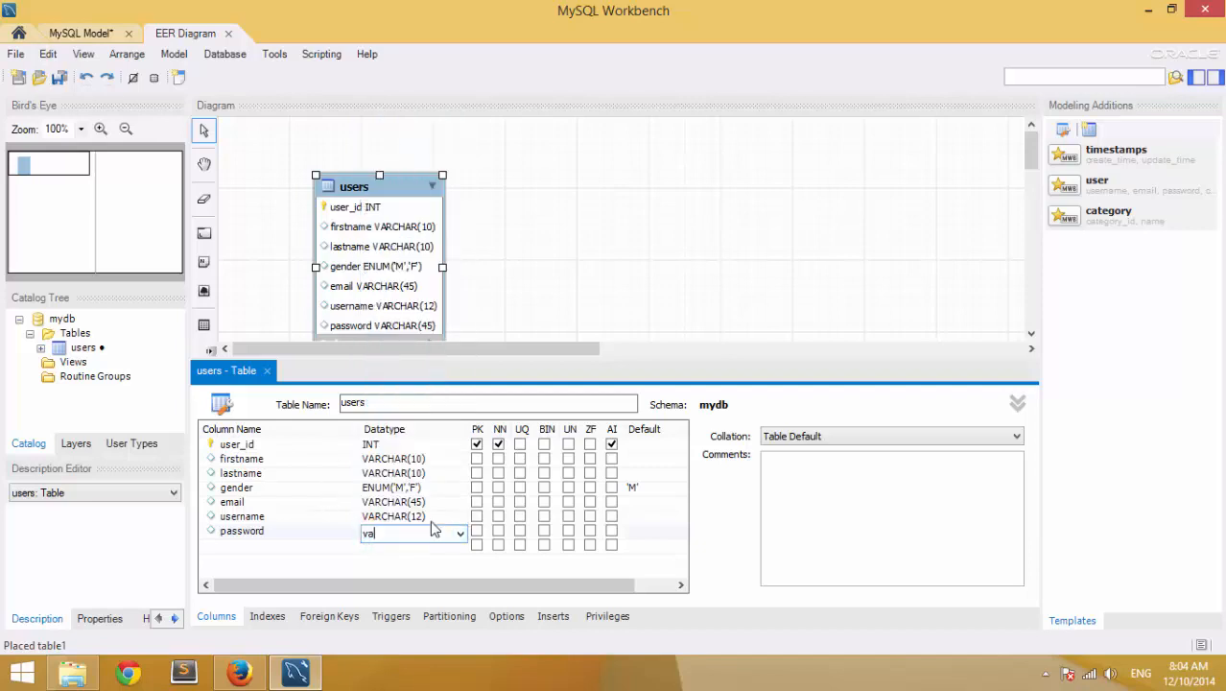
type("rchar")
key("Return")
key("Return")
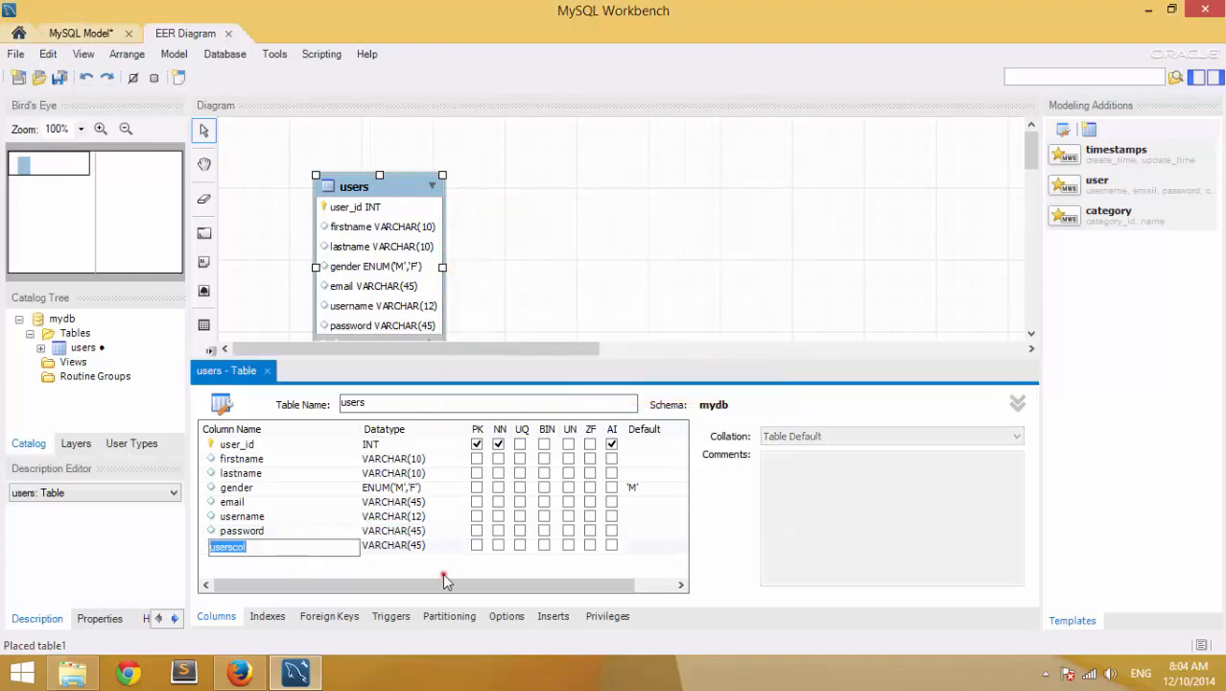
- Delete the stray userscol column with Delete Selected
left_click(444, 580)
left_click(240, 545)
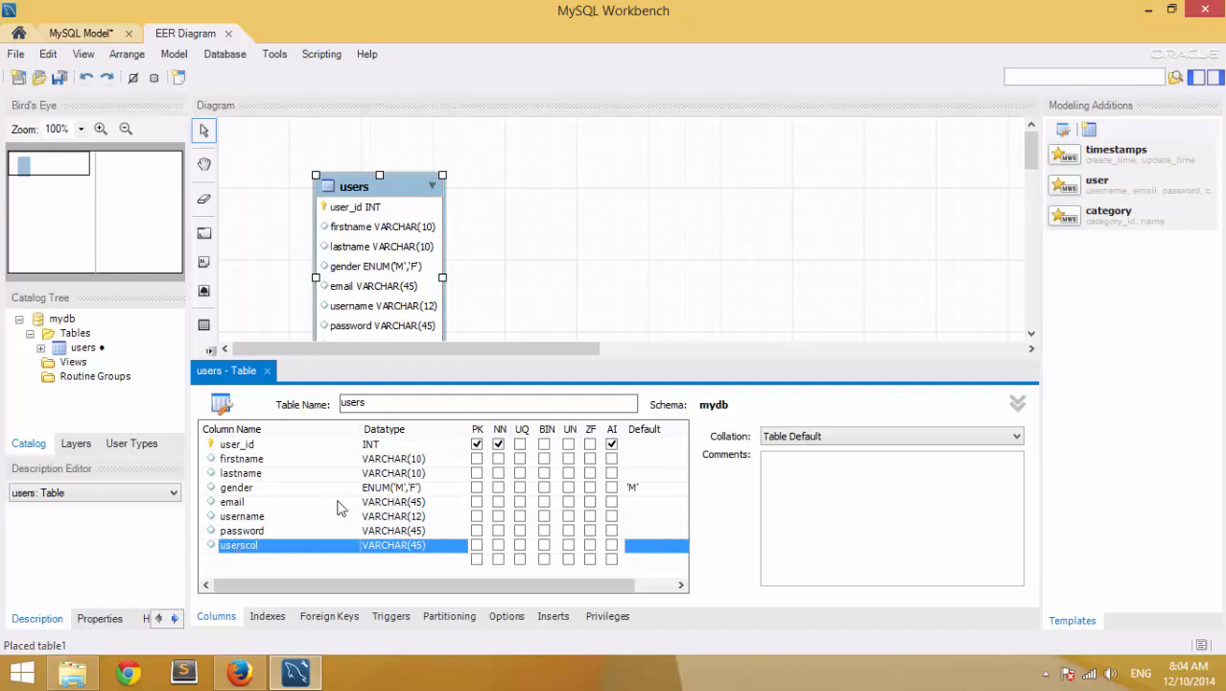
right_click(232, 555)
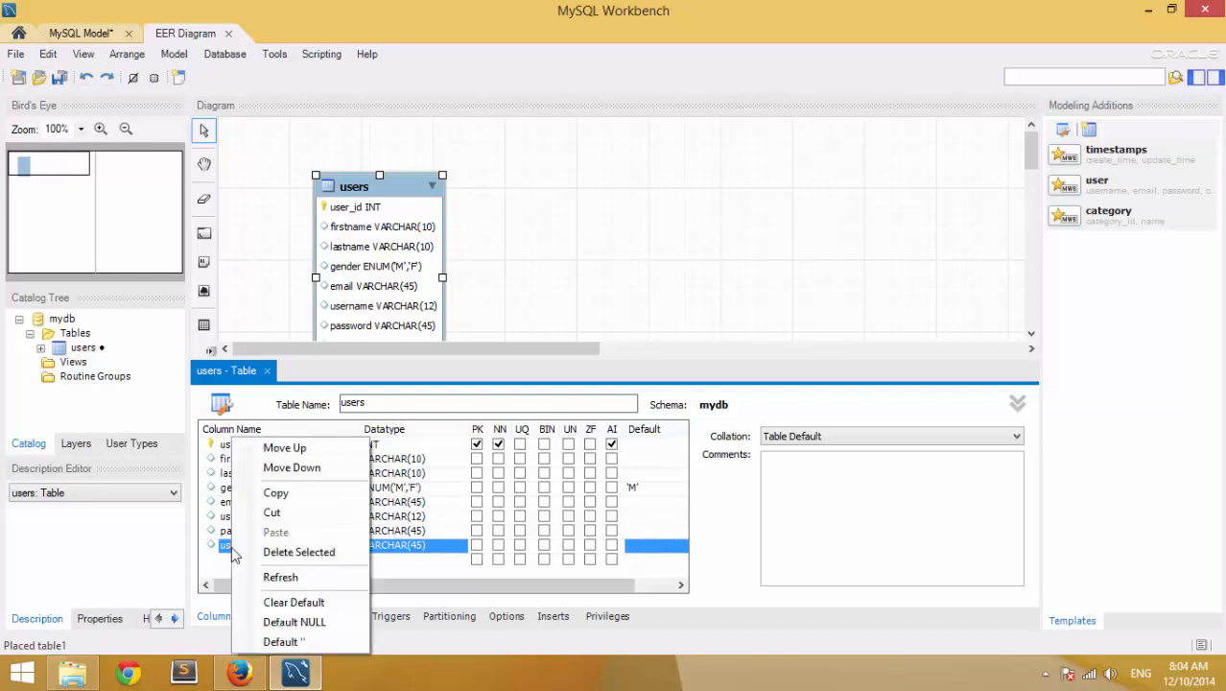
left_click(294, 552)
left_click(405, 548)
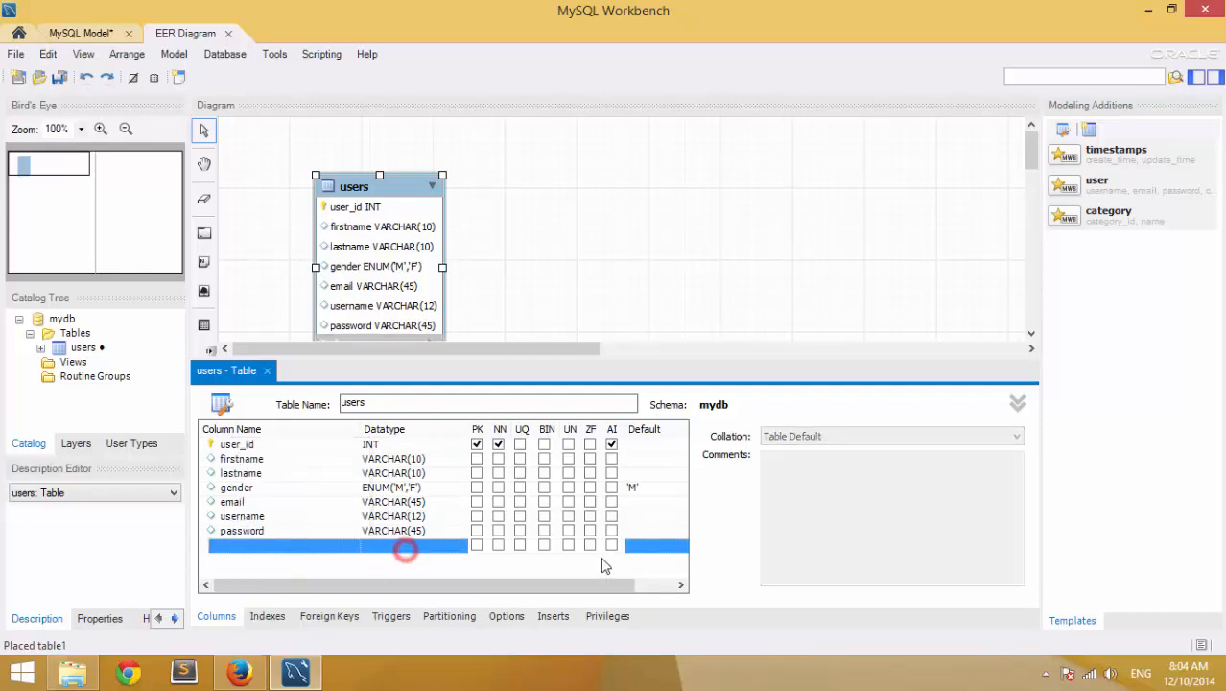
left_click(572, 560)
- Review the remaining column rows and reposition the users table box on the diagram
left_click(244, 458)
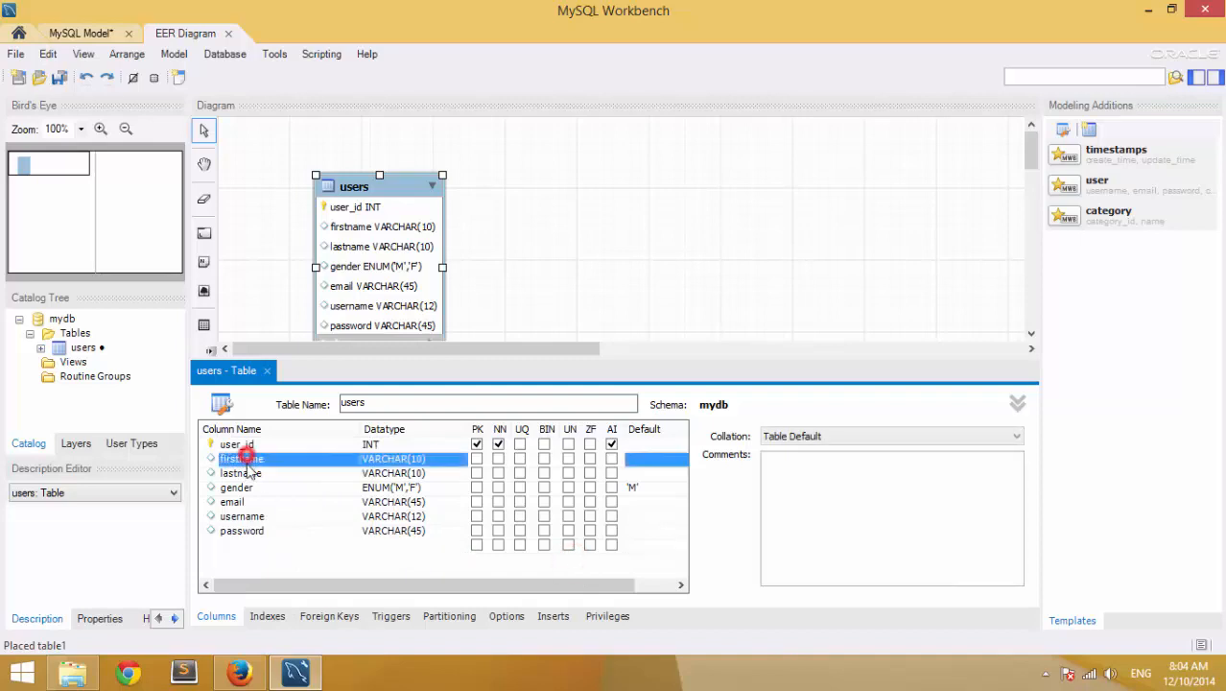
left_click(247, 491)
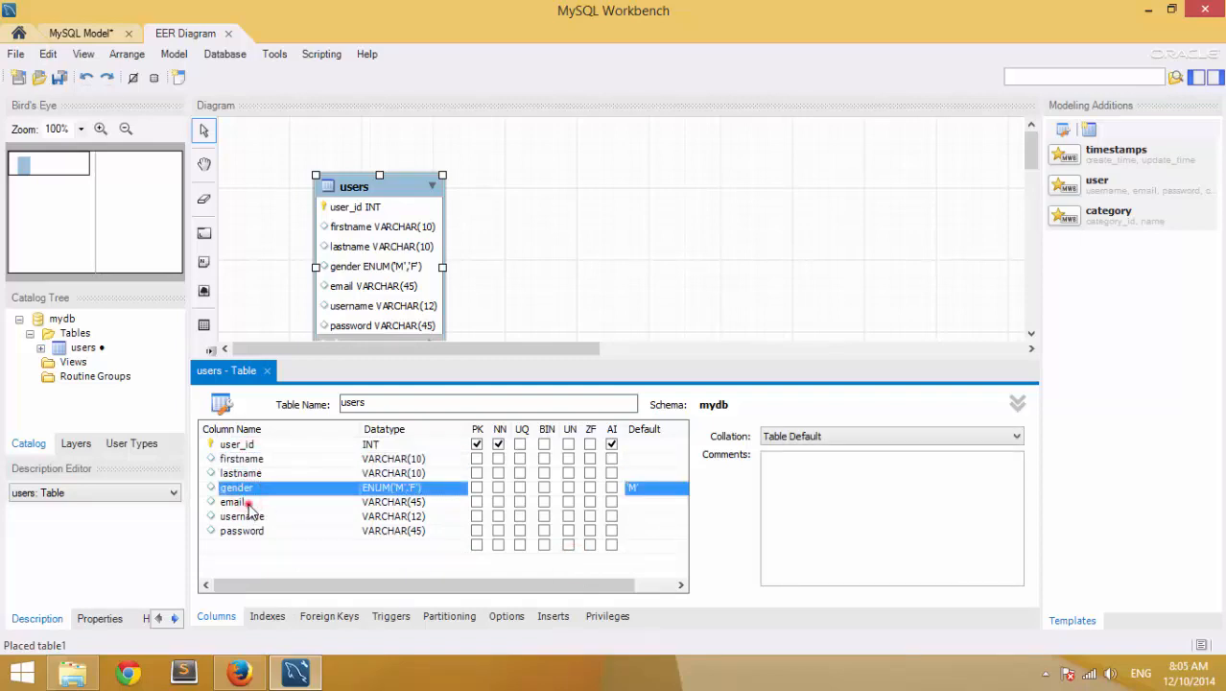
left_click(245, 501)
left_click(247, 516)
left_click(252, 531)
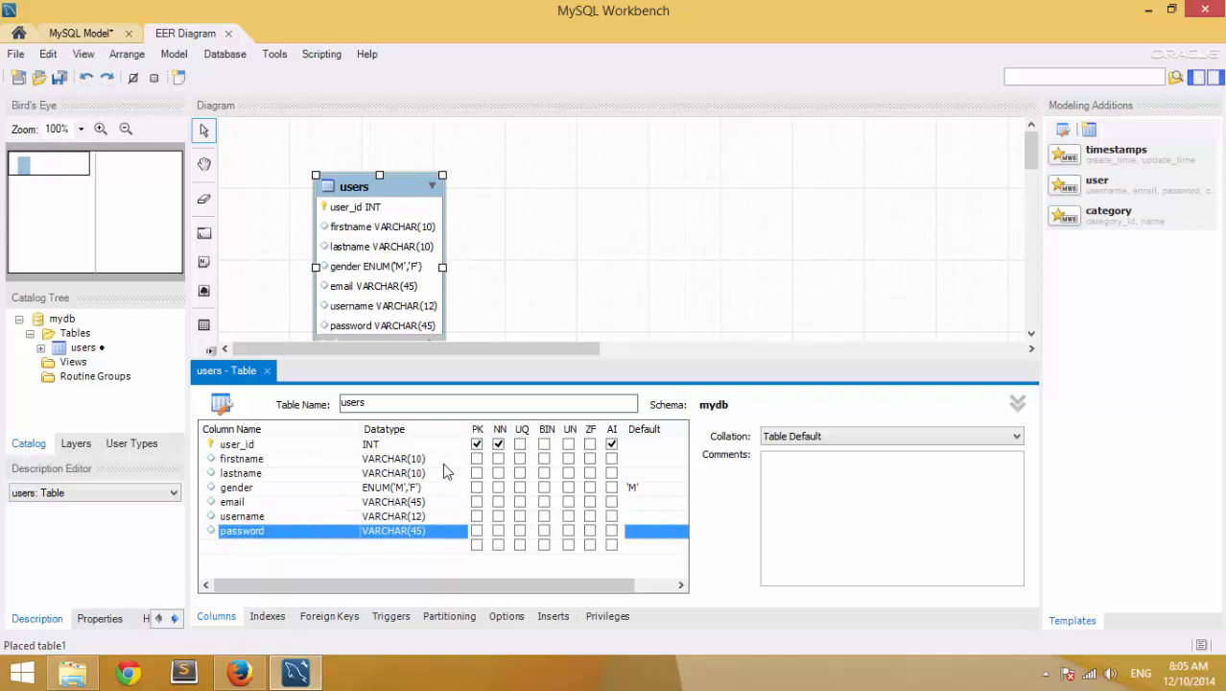
left_click_drag(371, 179, 364, 146)
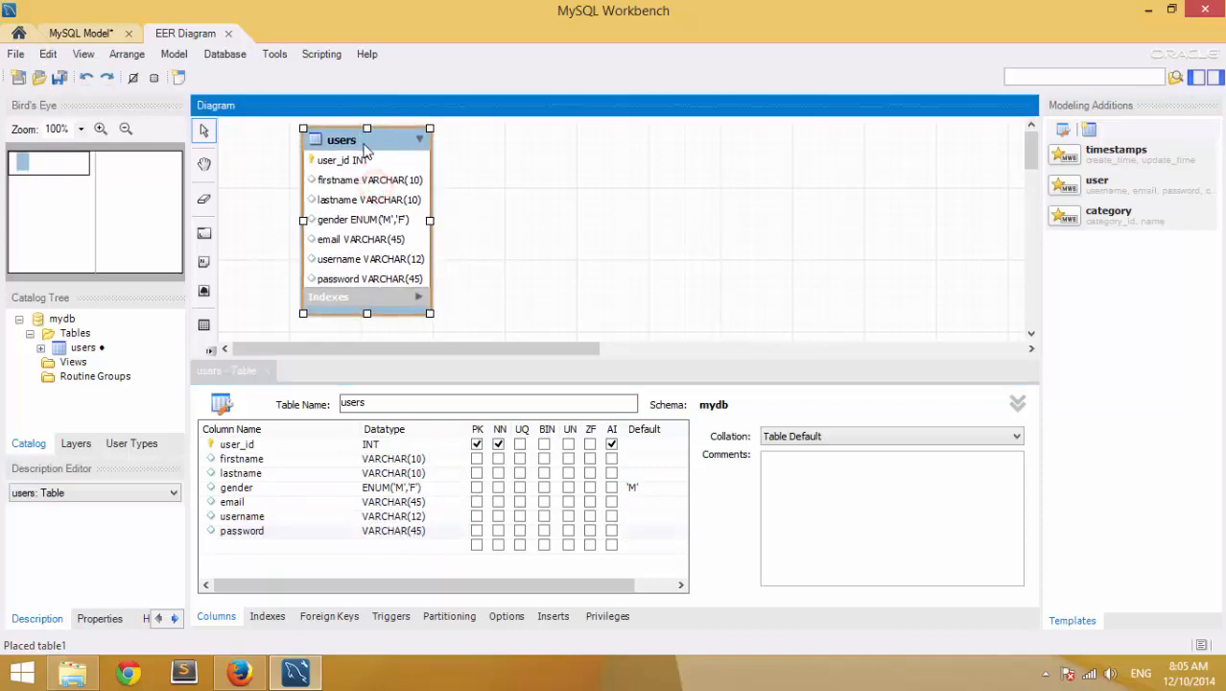
left_click(514, 219)
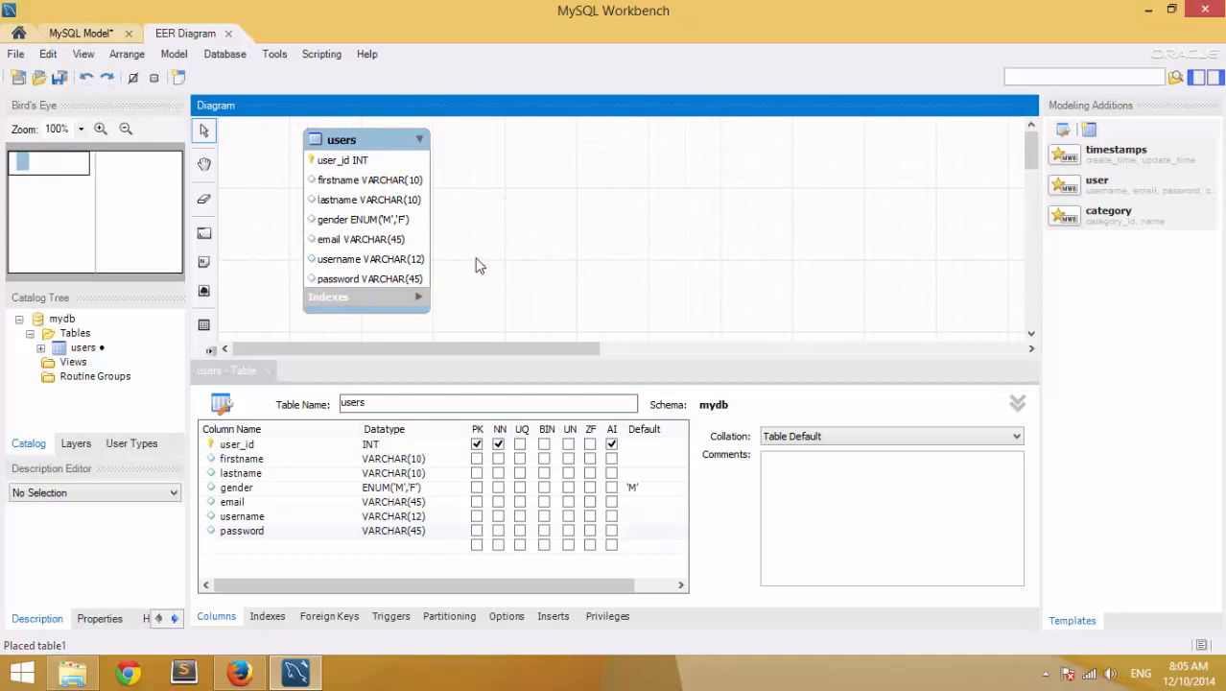
left_click(578, 305)
left_click_drag(376, 142, 405, 146)
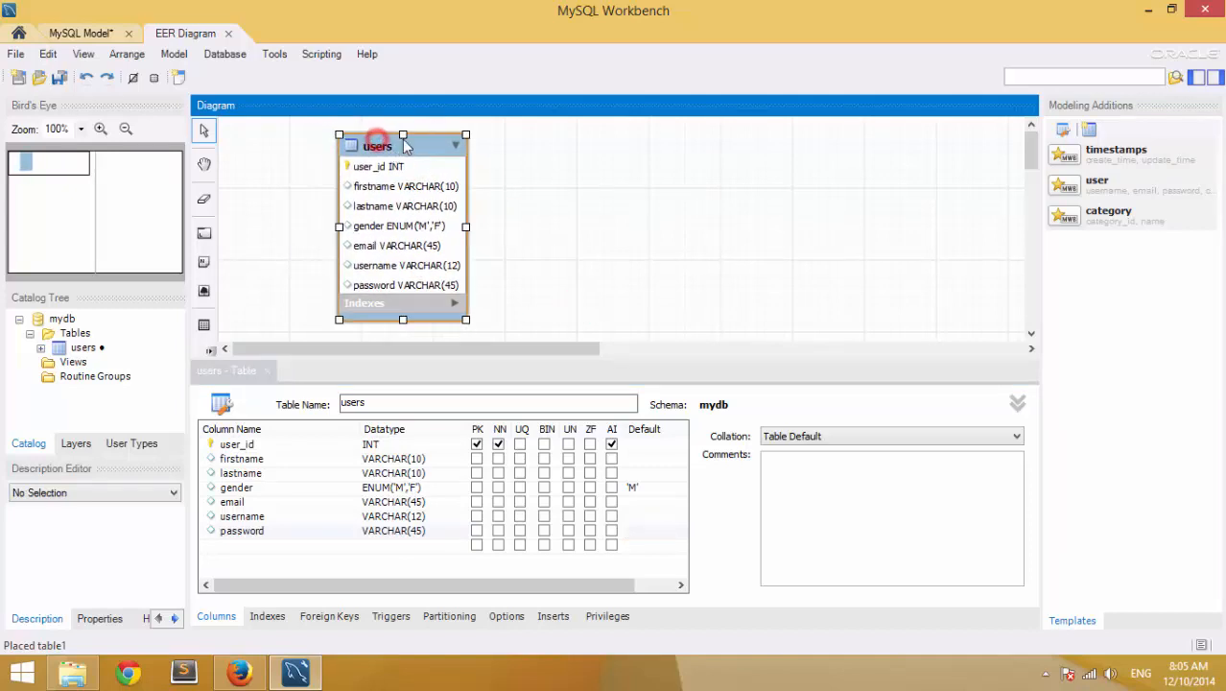
- Place a new table right of users and move it near the top of the canvas
left_click(204, 324)
left_click(616, 213)
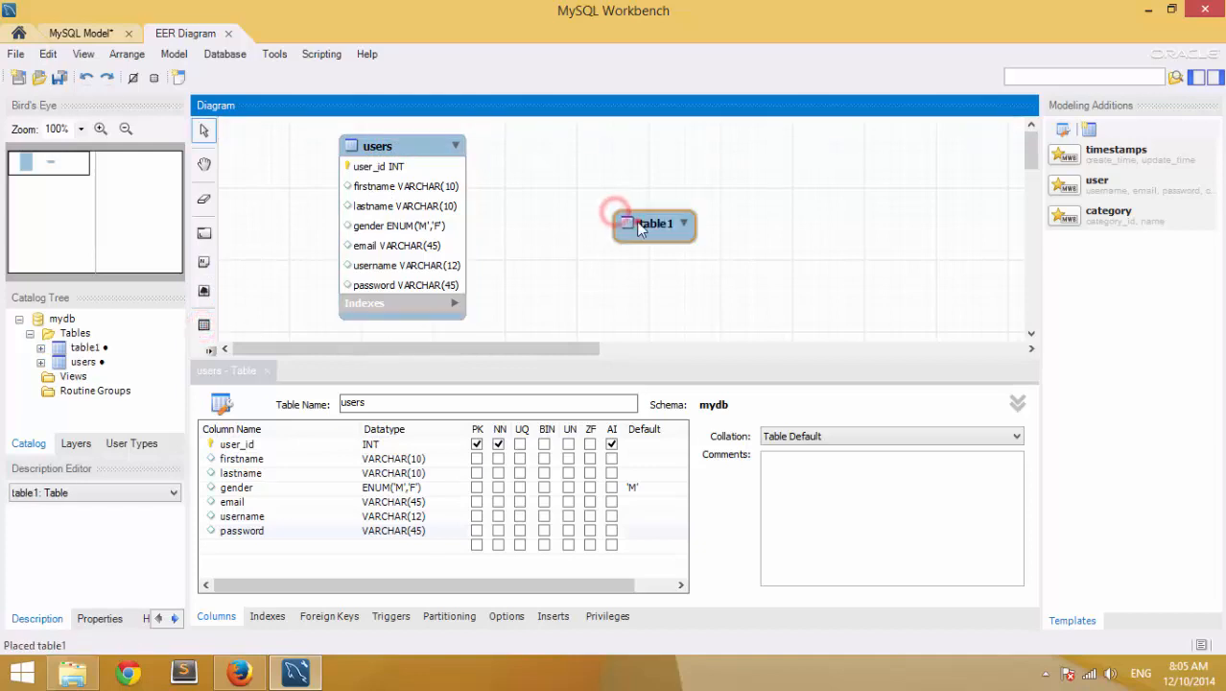
left_click_drag(639, 229, 601, 184)
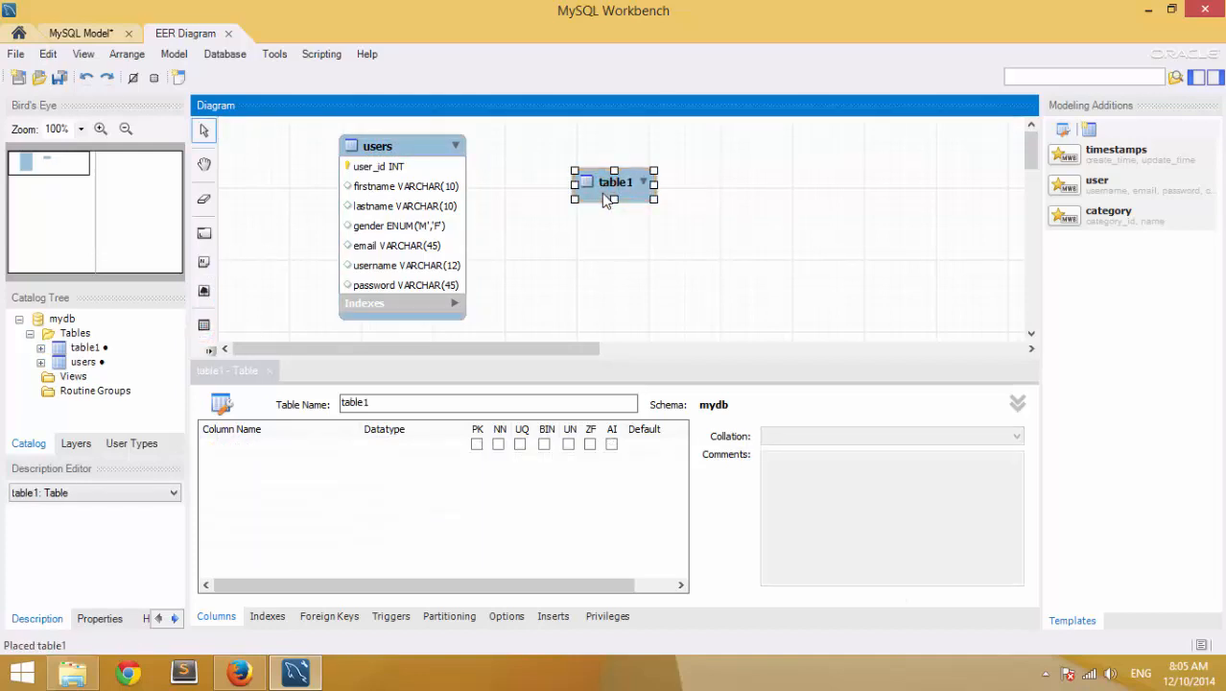
- Rename the new table to products and start its first column row
double_click(383, 402)
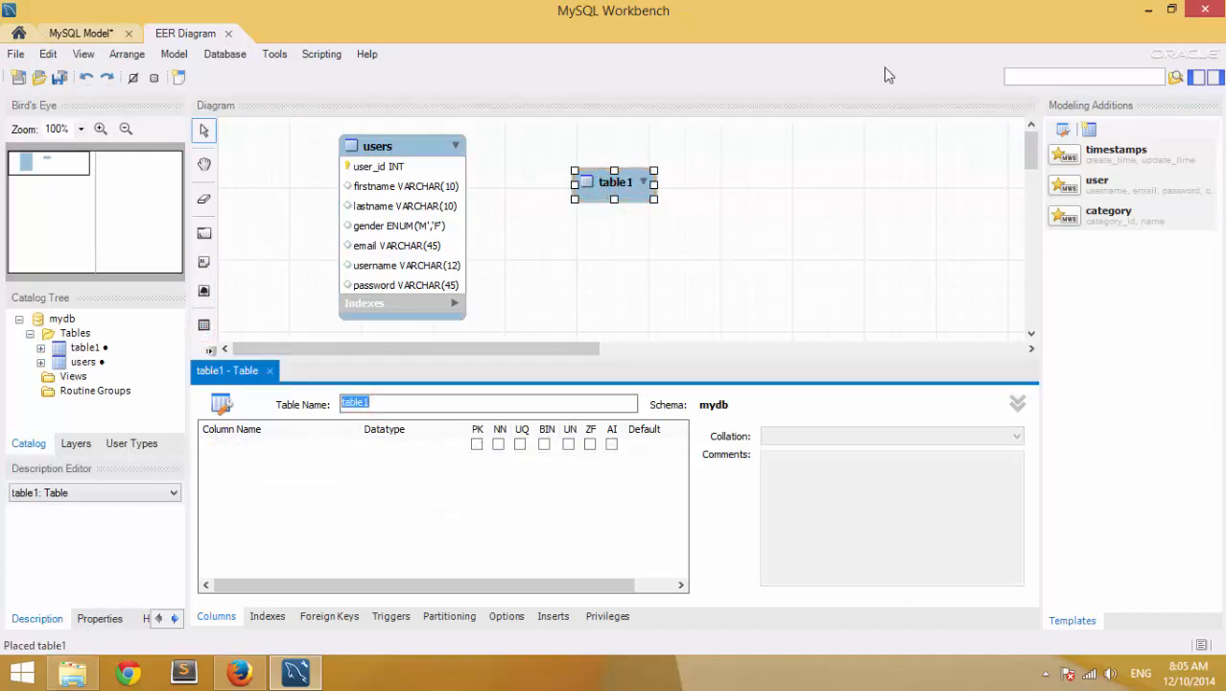
type("product")
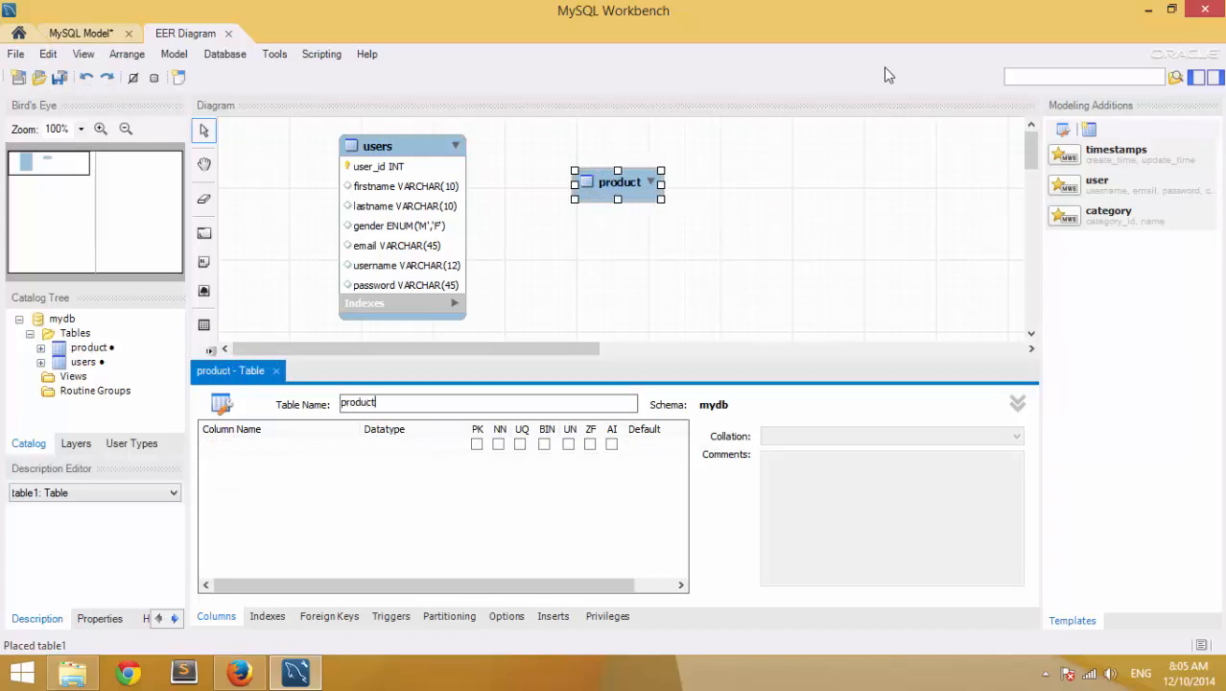
type("s")
left_click(619, 288)
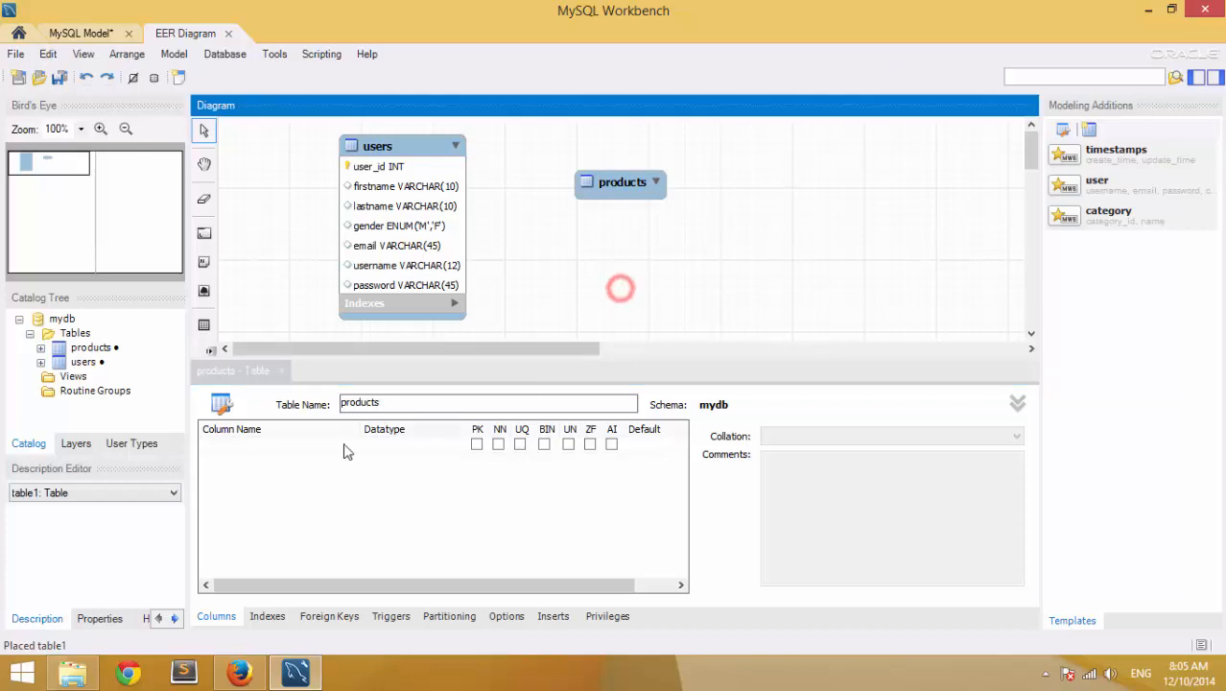
left_click(315, 438)
left_click(320, 438)
- Name the first column product_id with auto-increment and add a product_name column
key("BackSpace")
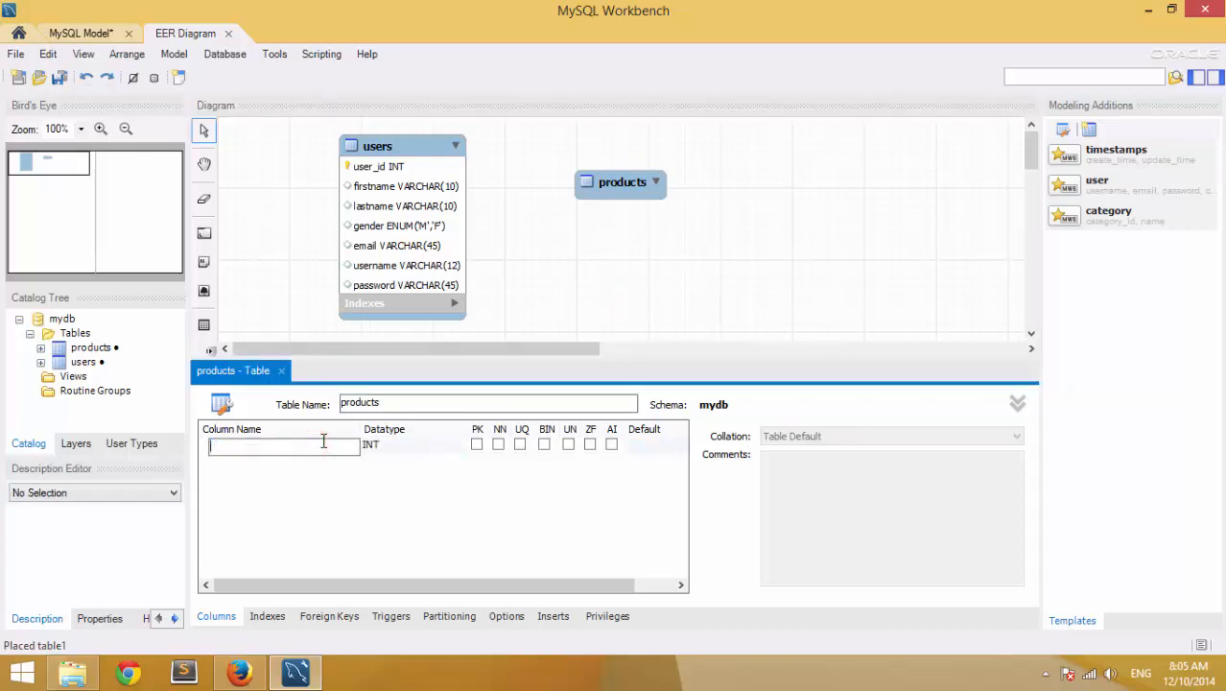
type("product_id")
key("Tab")
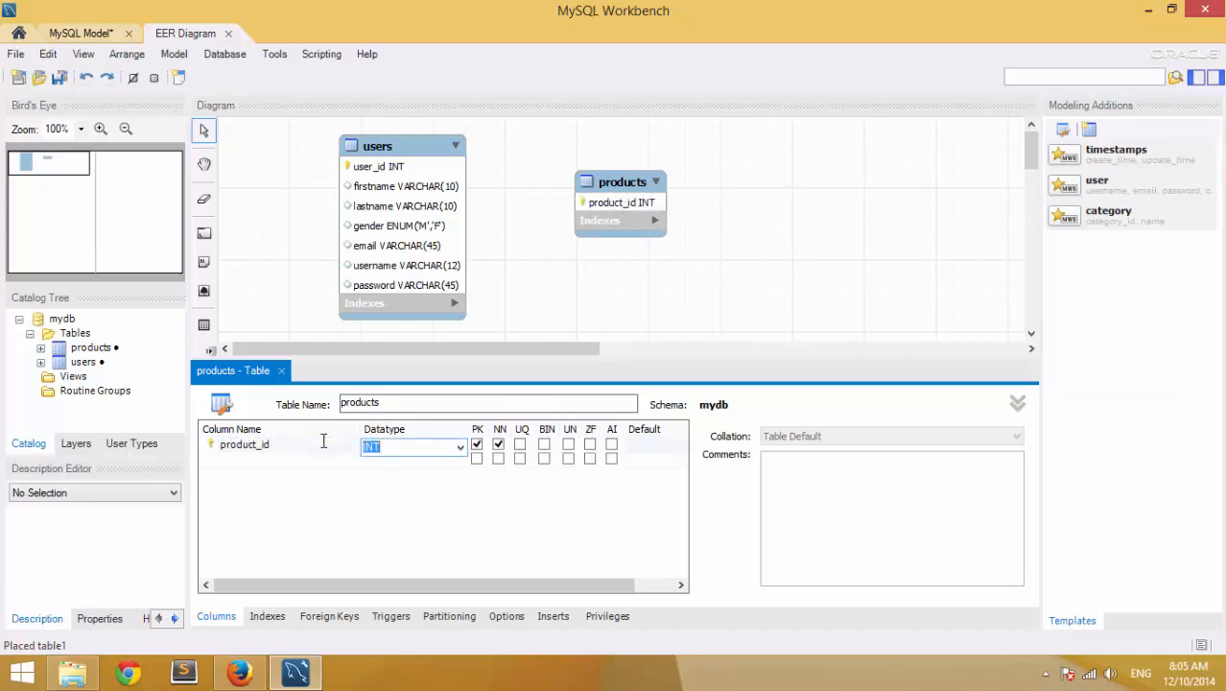
left_click(614, 446)
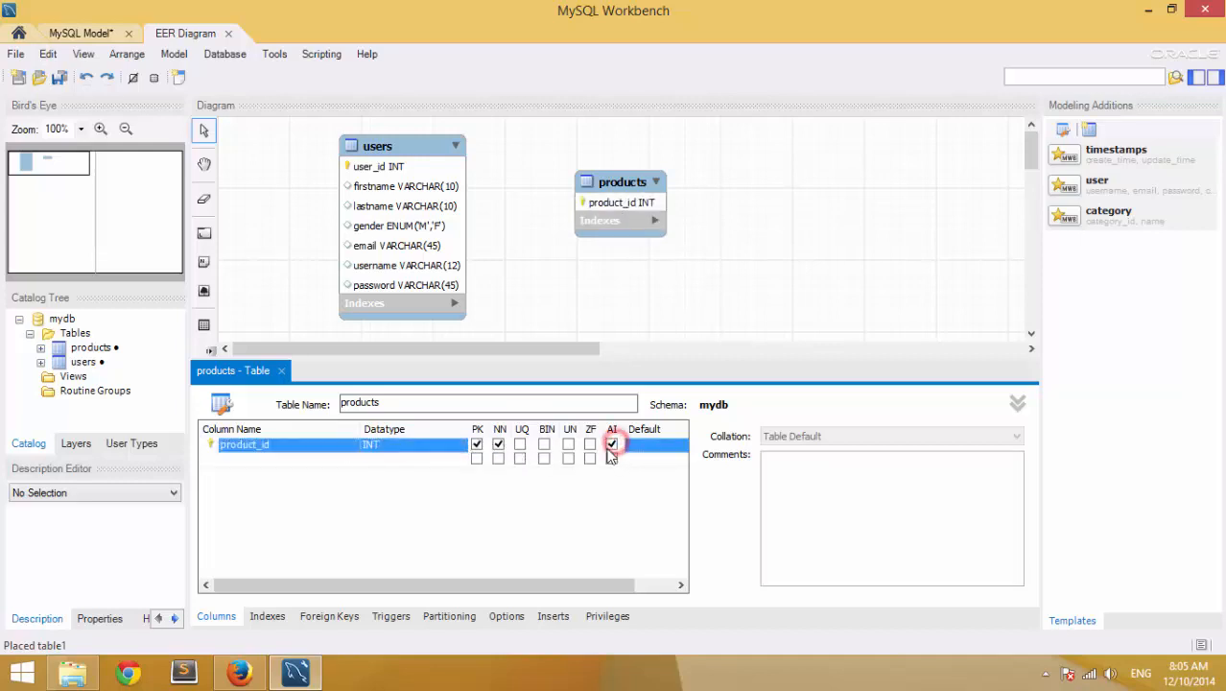
left_click(274, 461)
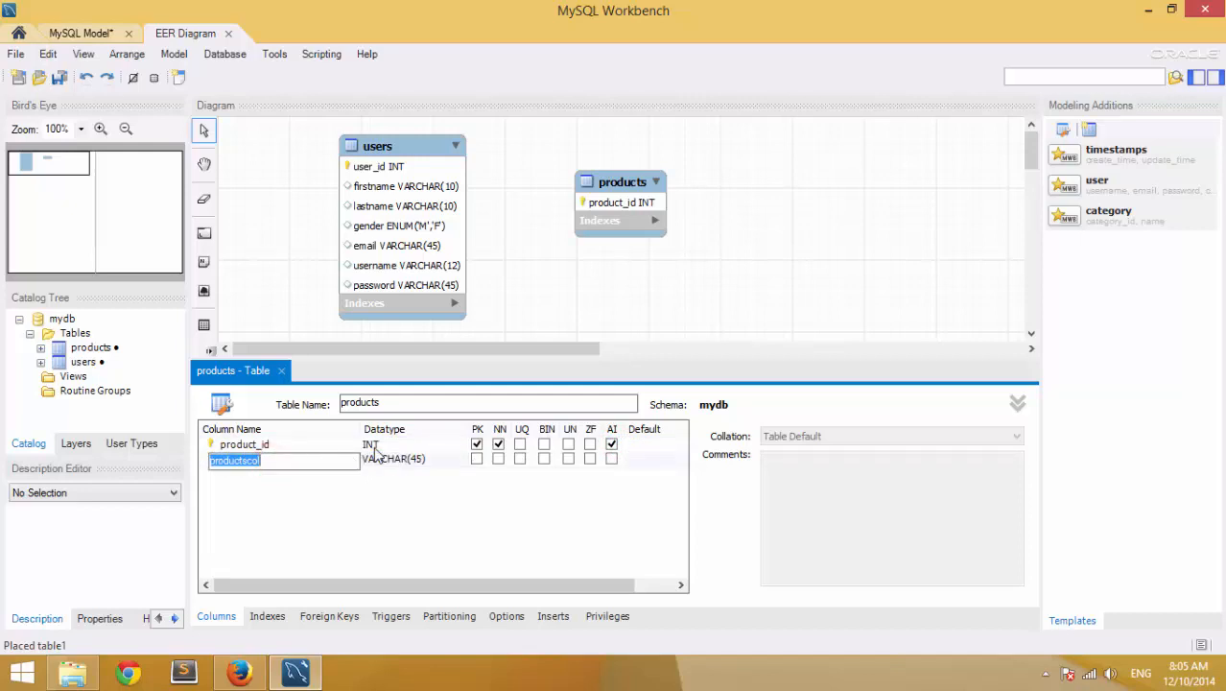
type("product_name")
key("Tab")
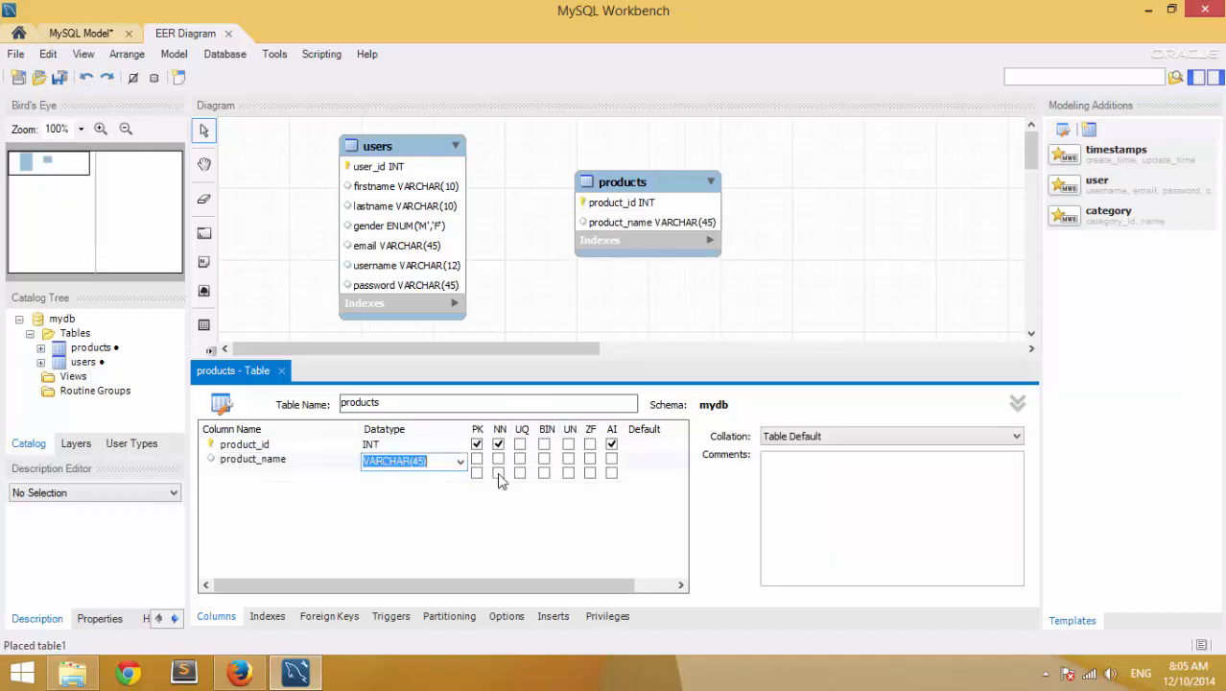
- Add price and qty columns, plus one more new column below qty
left_click(283, 477)
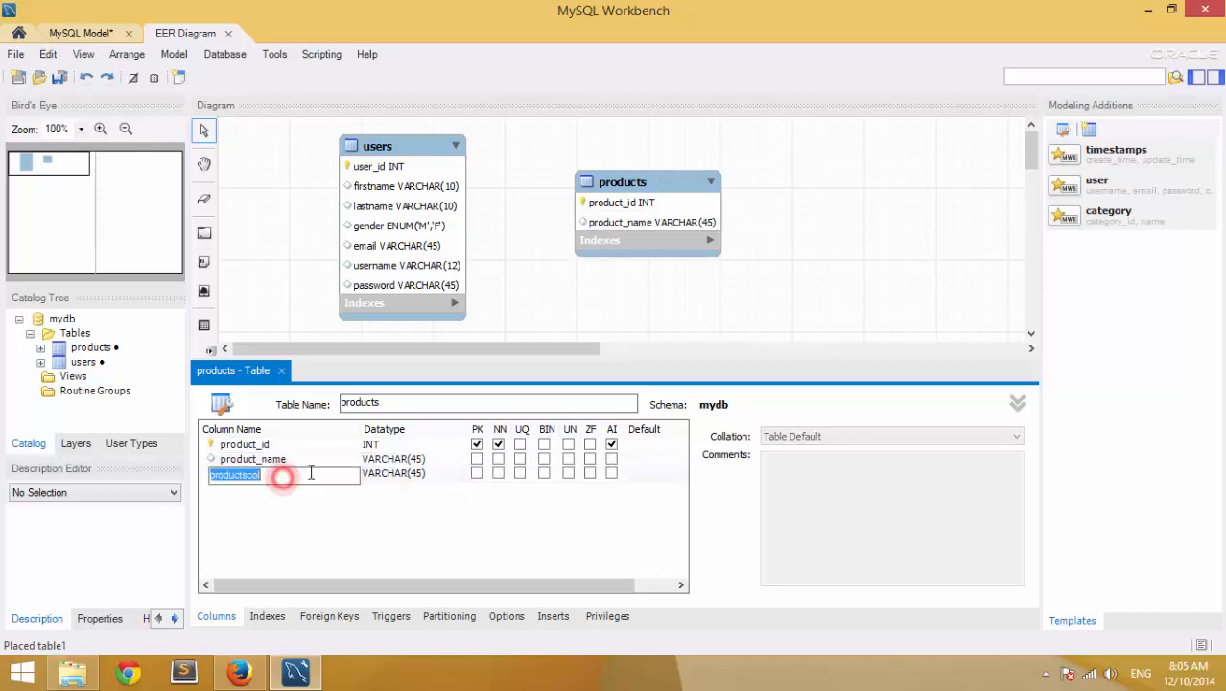
type("price")
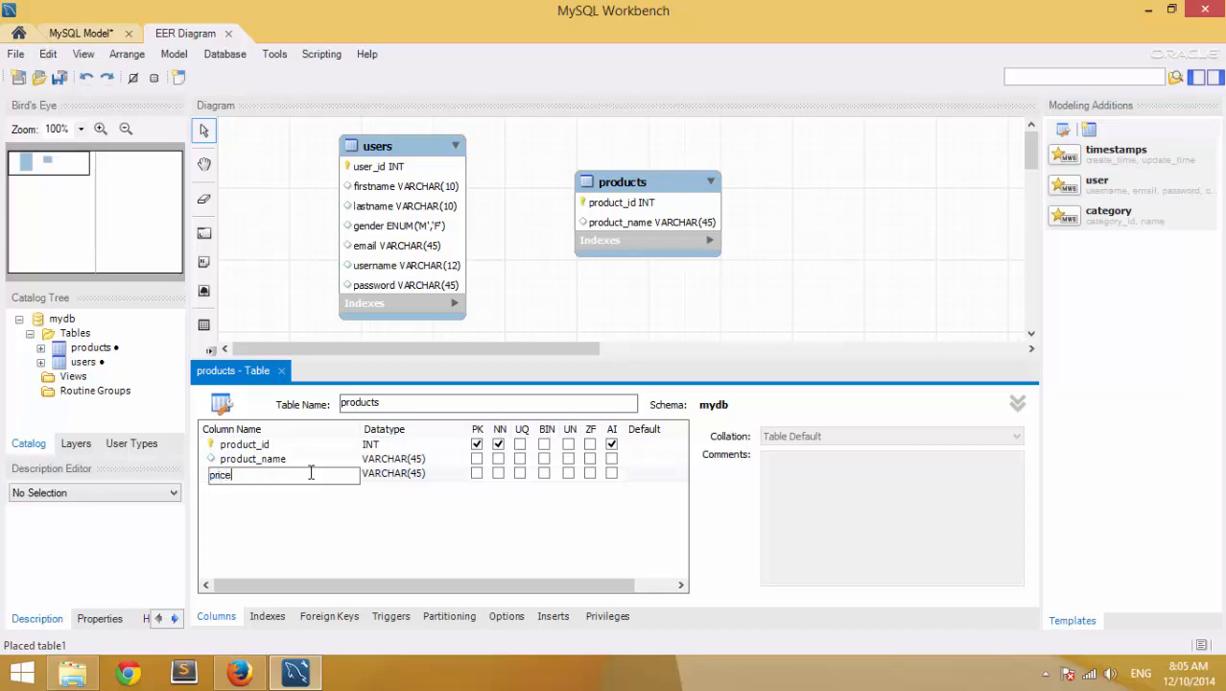
key("Tab")
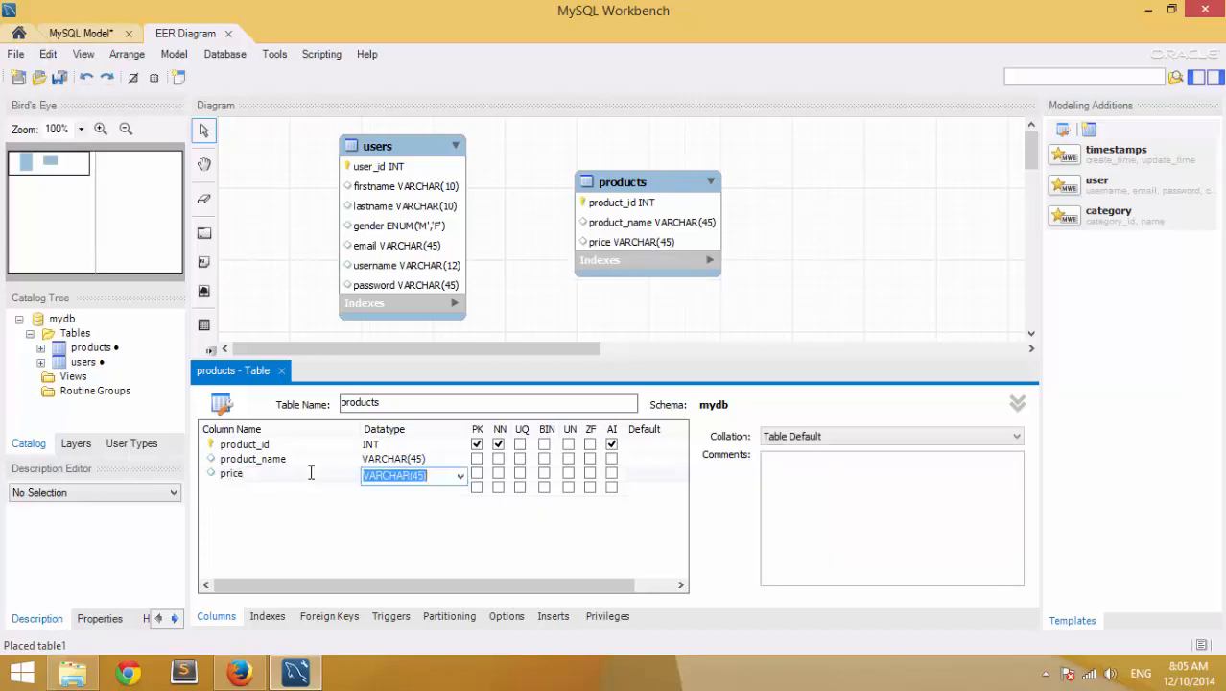
left_click(260, 484)
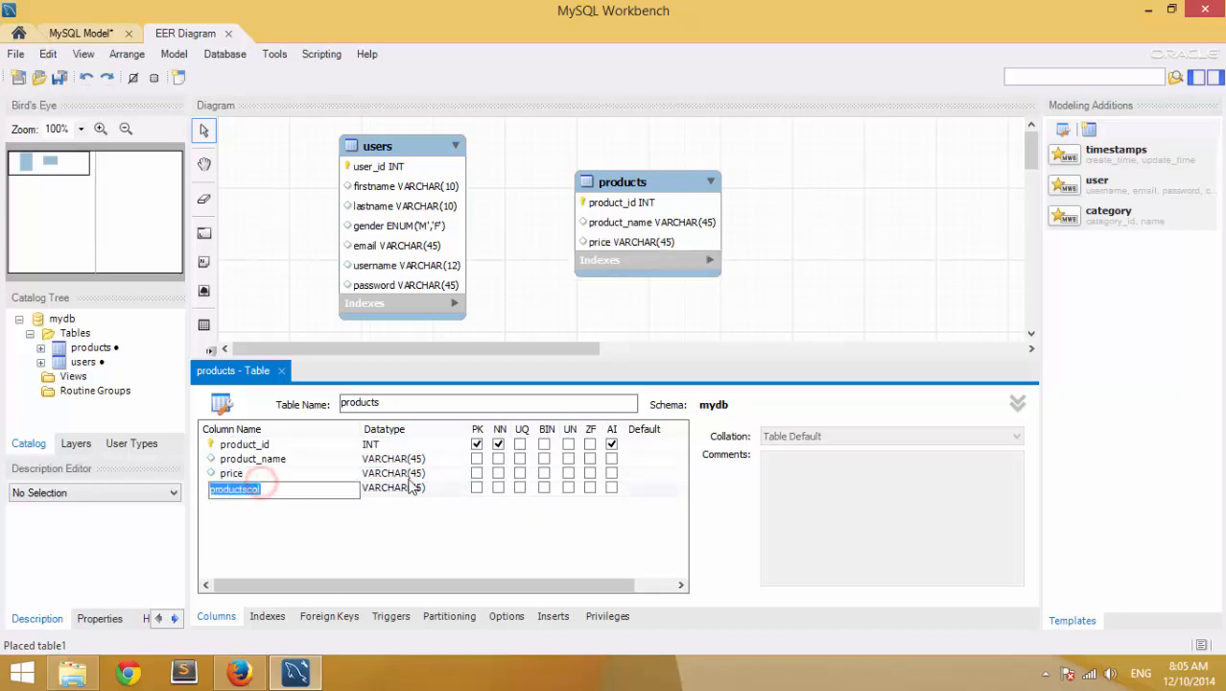
type("qt")
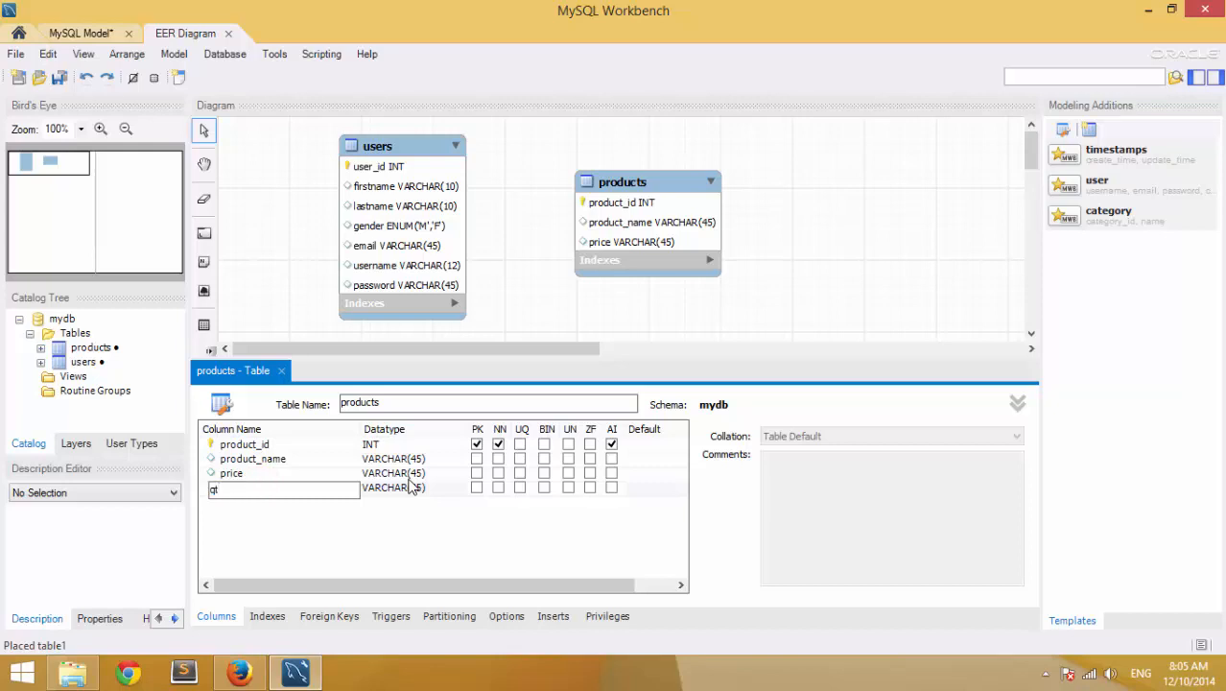
type("y")
key("Tab")
left_click(299, 497)
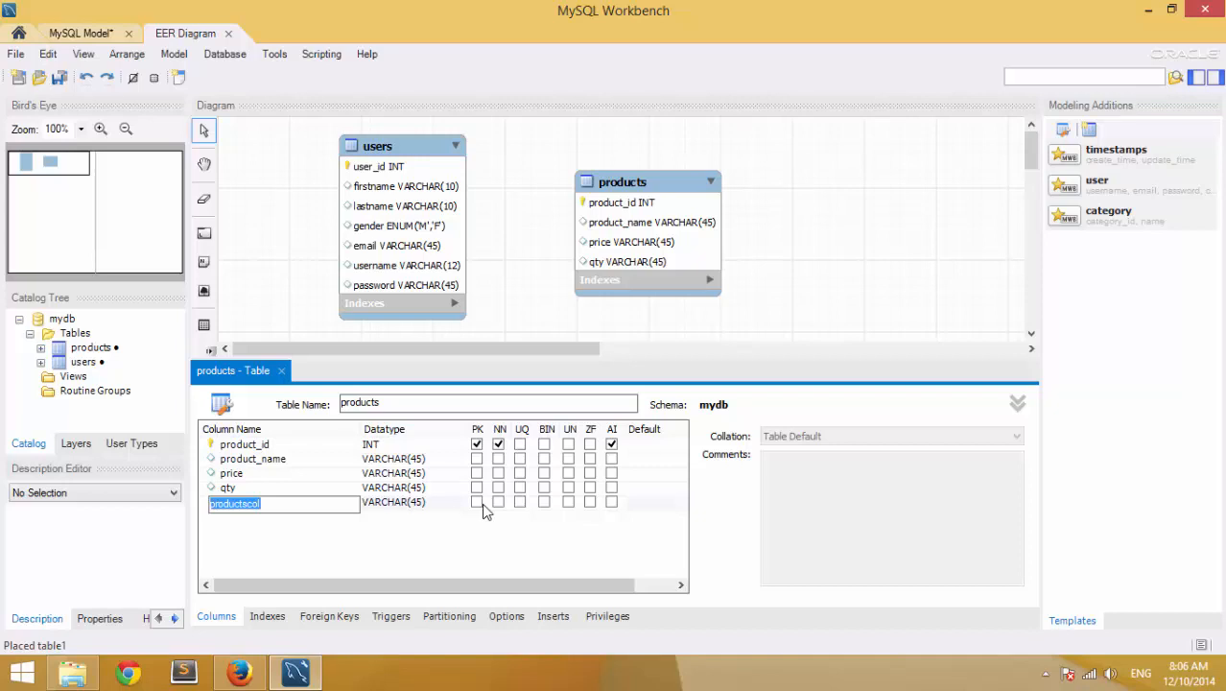
- Rename the price column to unit_price, leaving qty unchanged
left_click(251, 472)
left_click(251, 472)
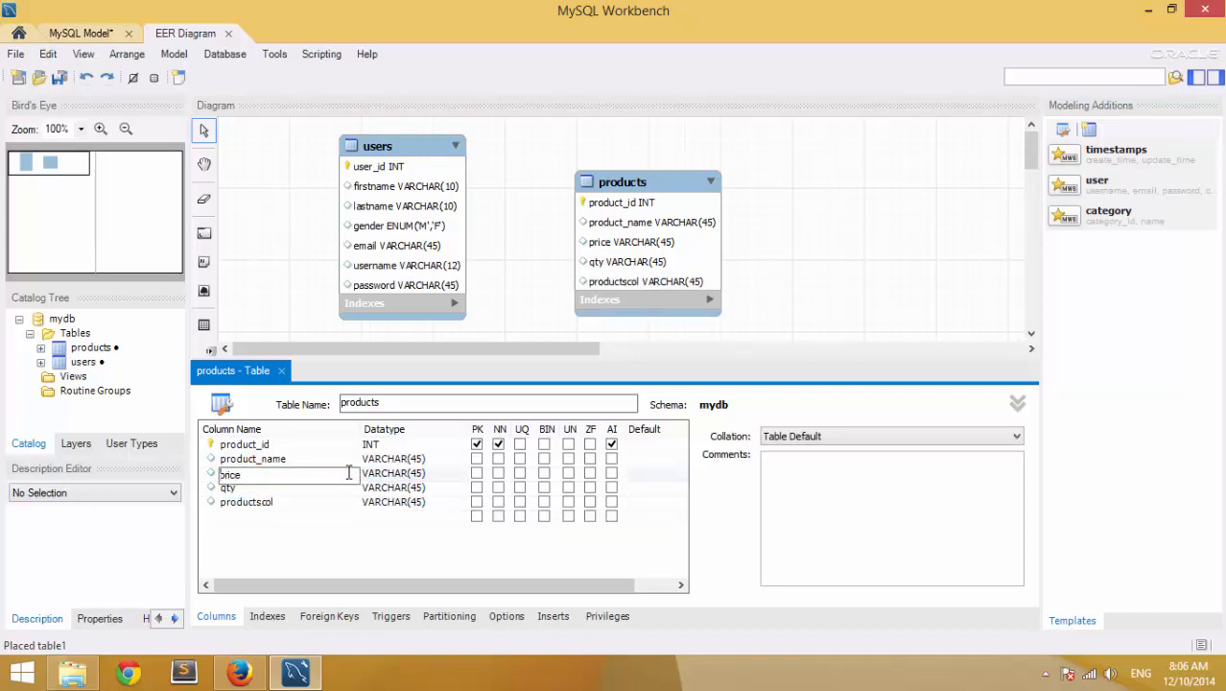
type("unit_")
key("Tab")
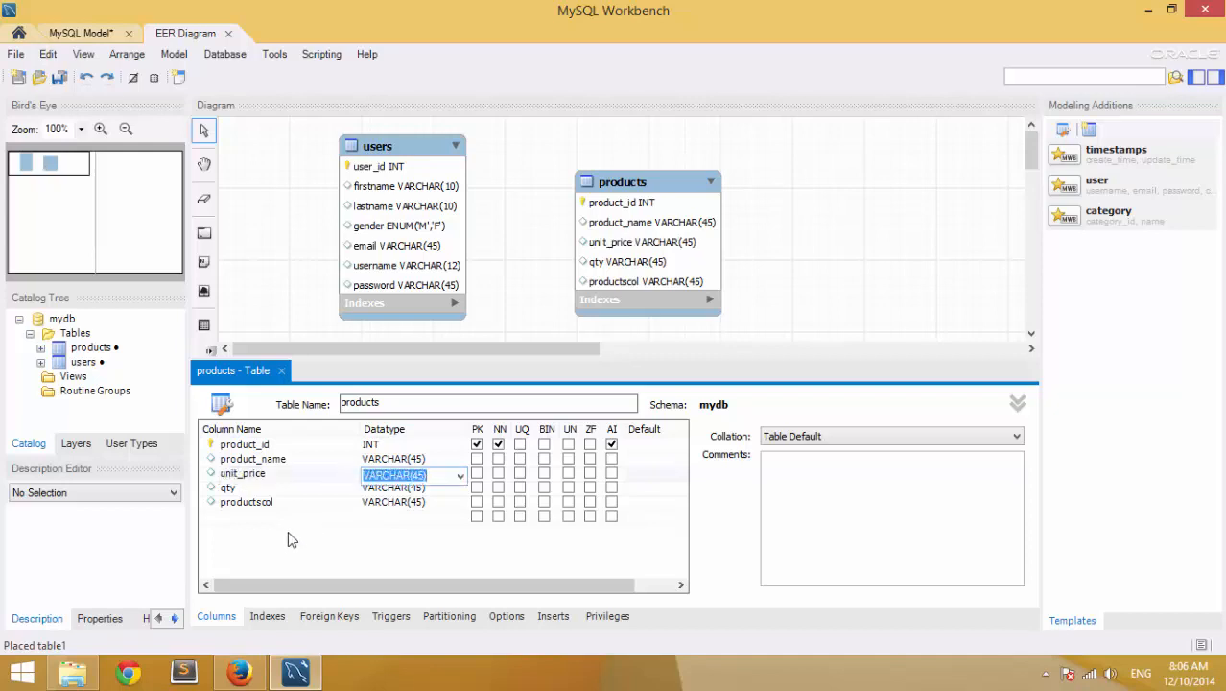
left_click(282, 474)
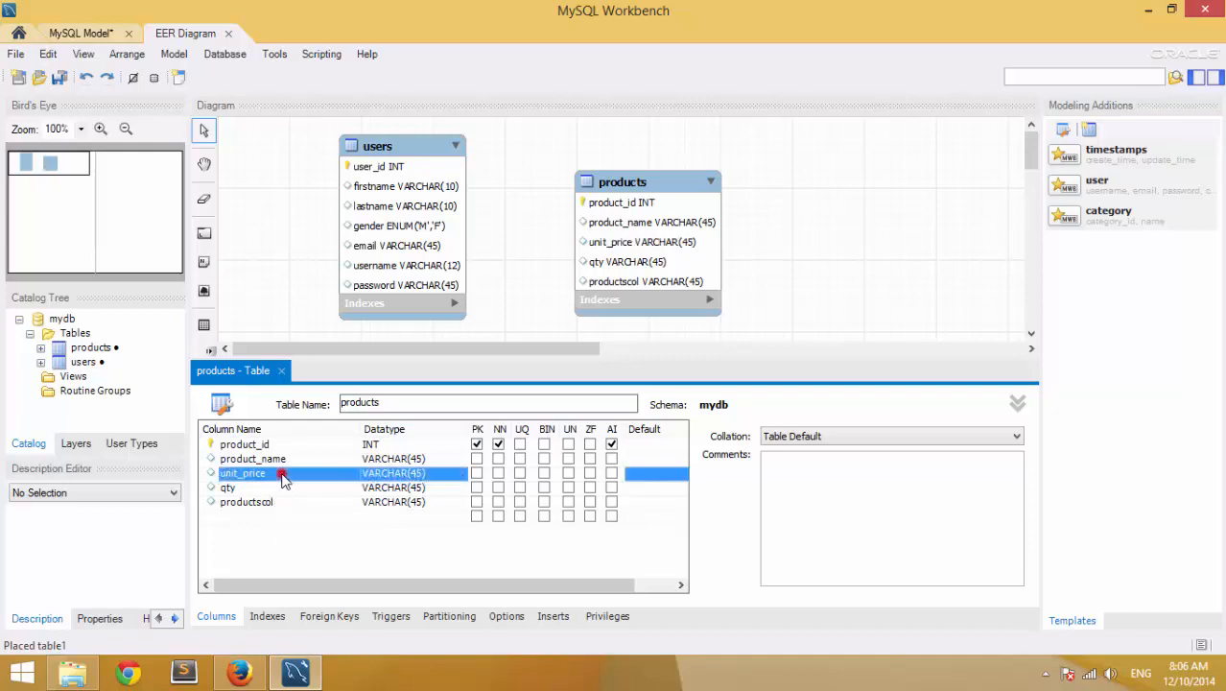
left_click(259, 489)
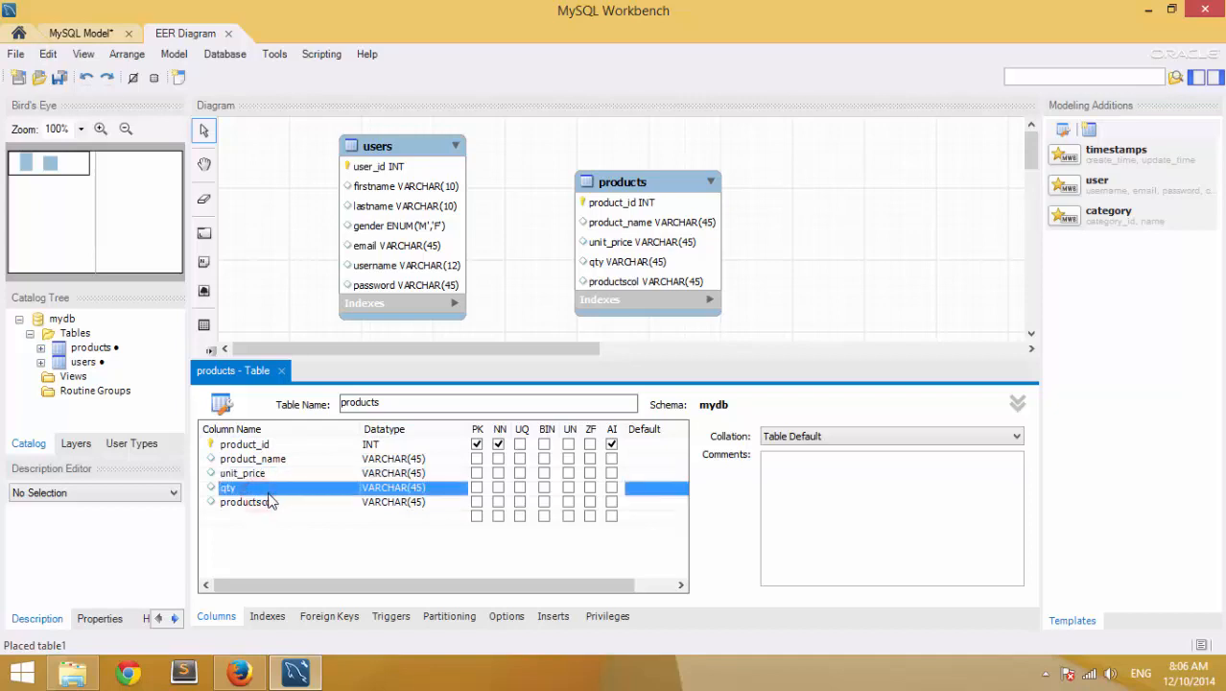
left_click(247, 486)
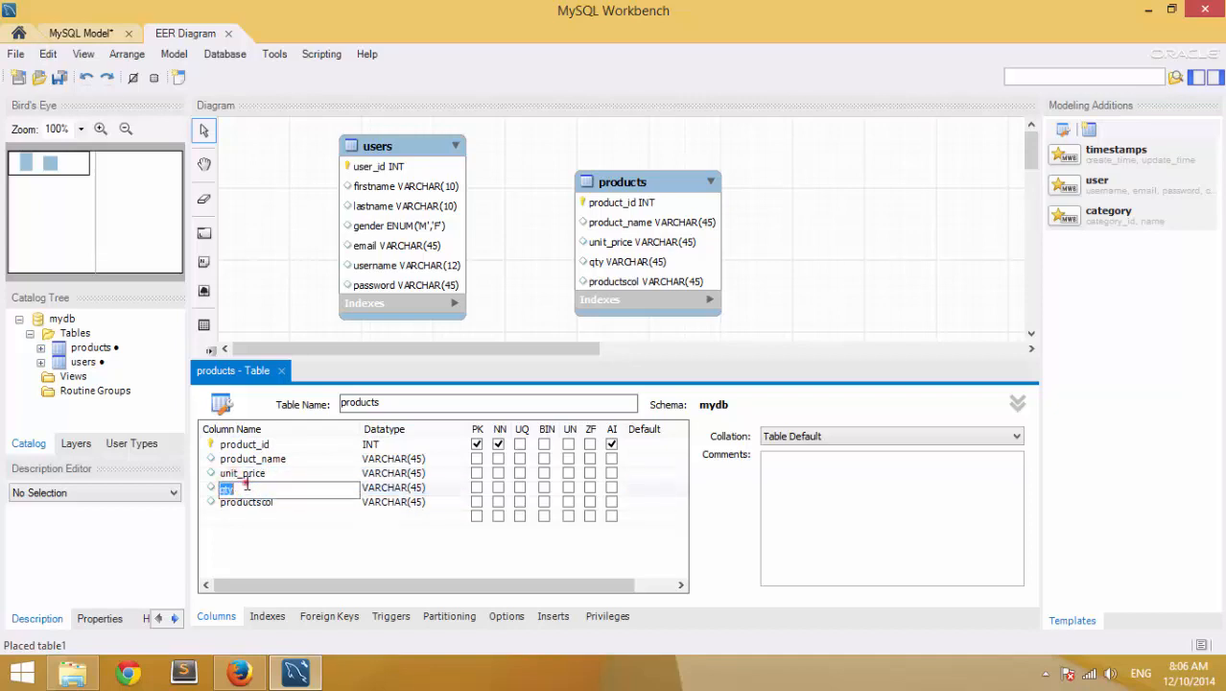
left_click(255, 537)
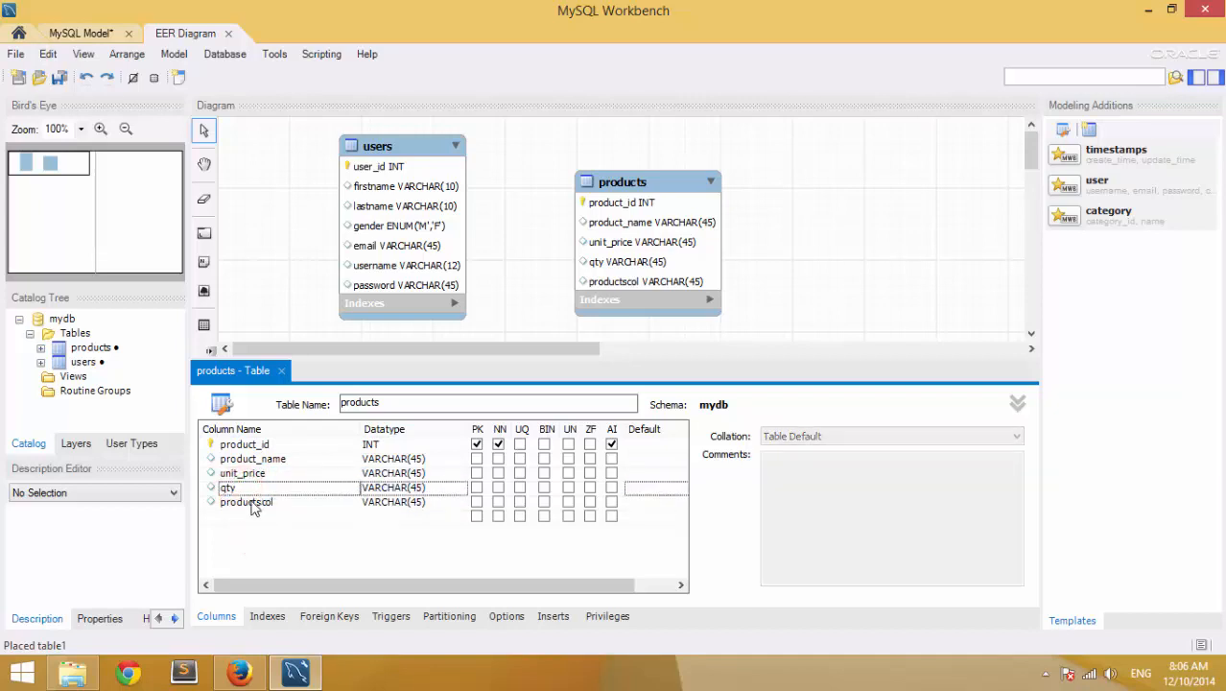
- Rename the default productscol column to created_date
left_click(277, 510)
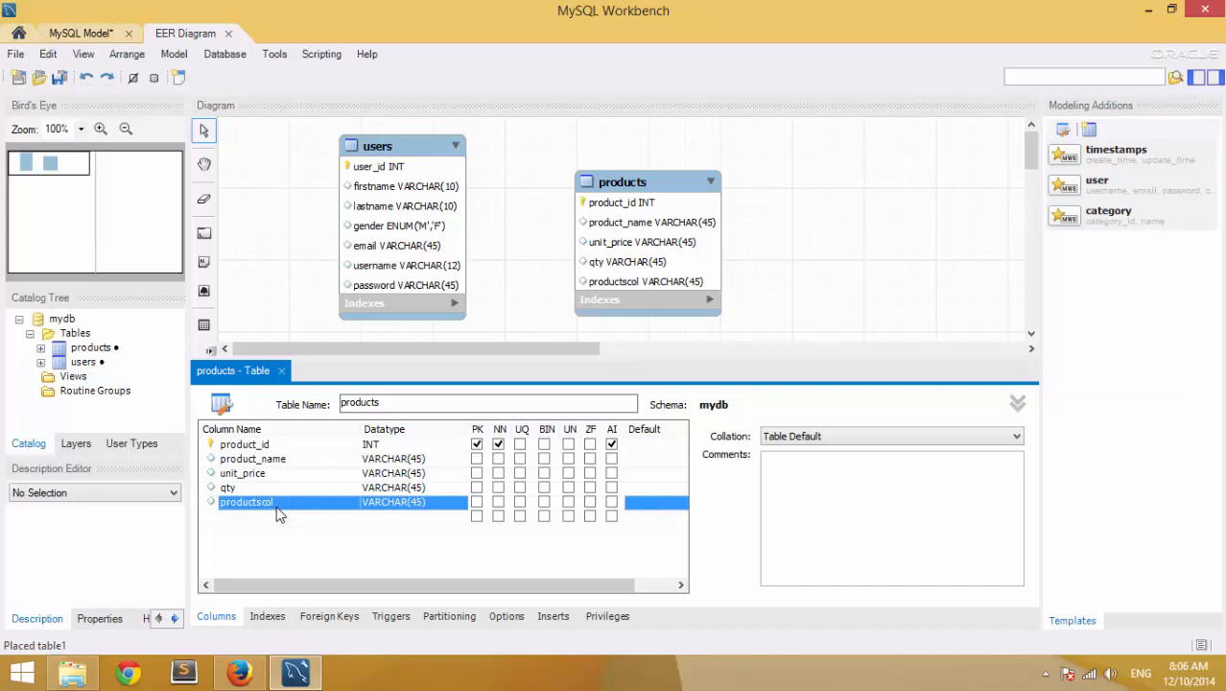
double_click(296, 500)
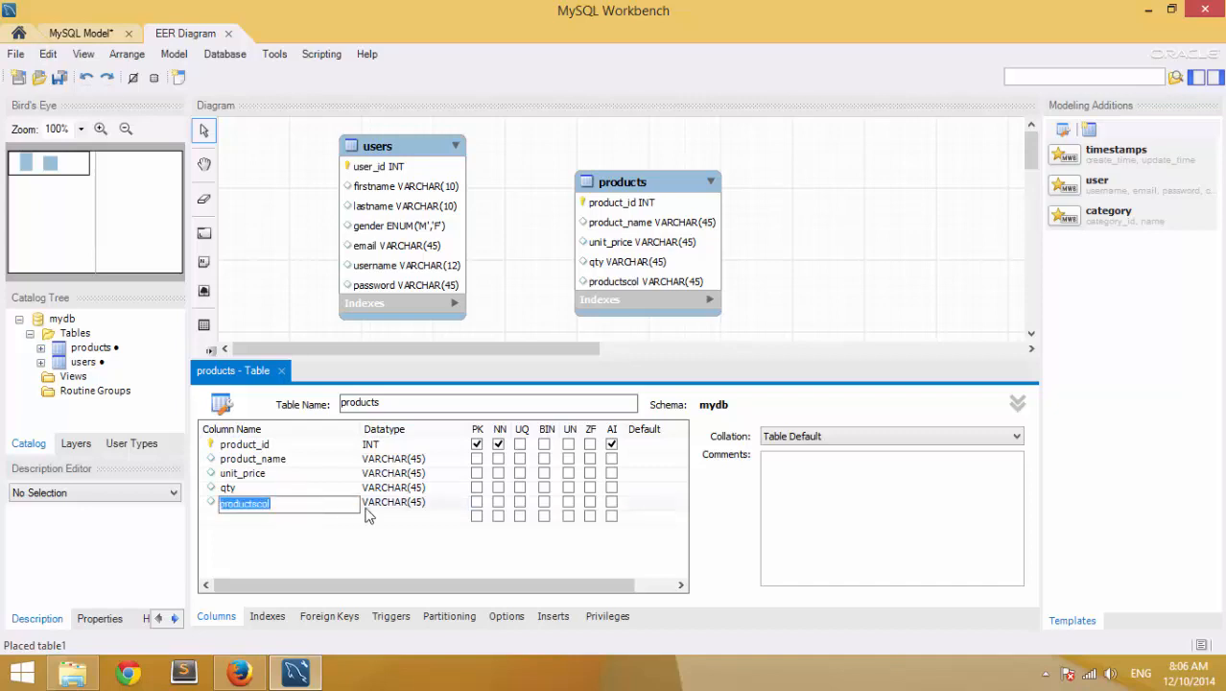
type("date")
key("BackSpace")
key("BackSpace")
key("BackSpace")
type("at")
key("BackSpace")
key("BackSpace")
key("BackSpace")
type("pr")
key("BackSpace")
key("BackSpace")
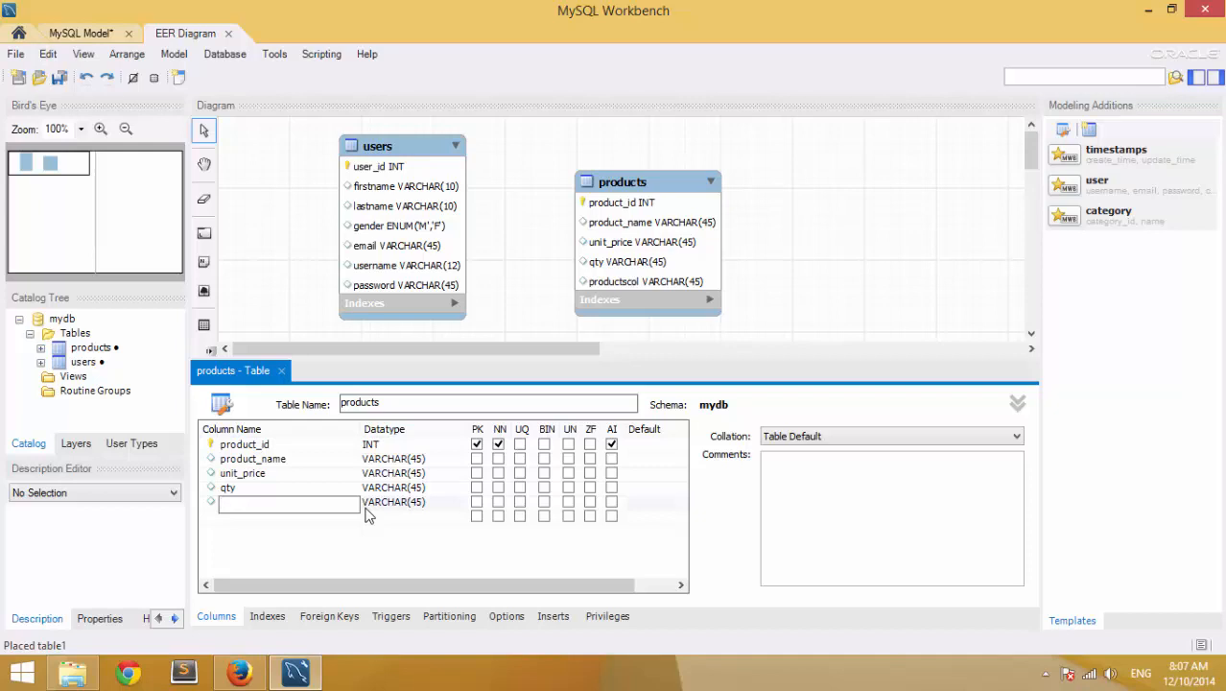
type("created_date")
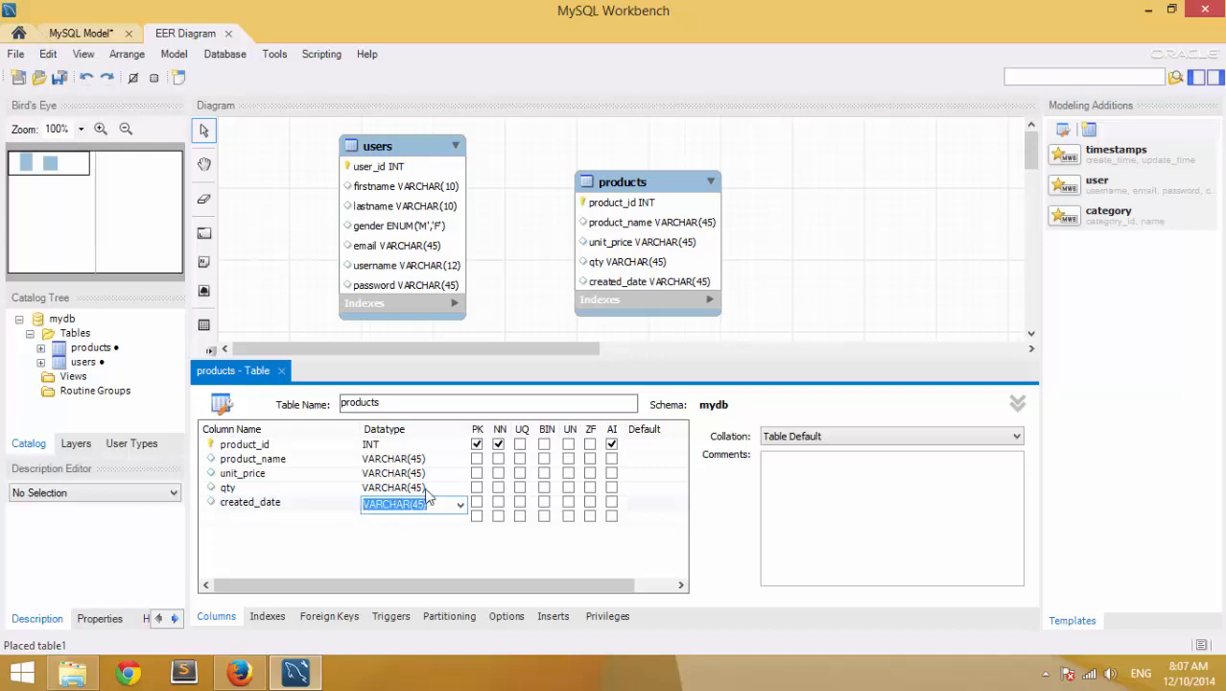
- Change the created_date datatype from VARCHAR(45) to TIMESTAMP in the products table
left_click(460, 505)
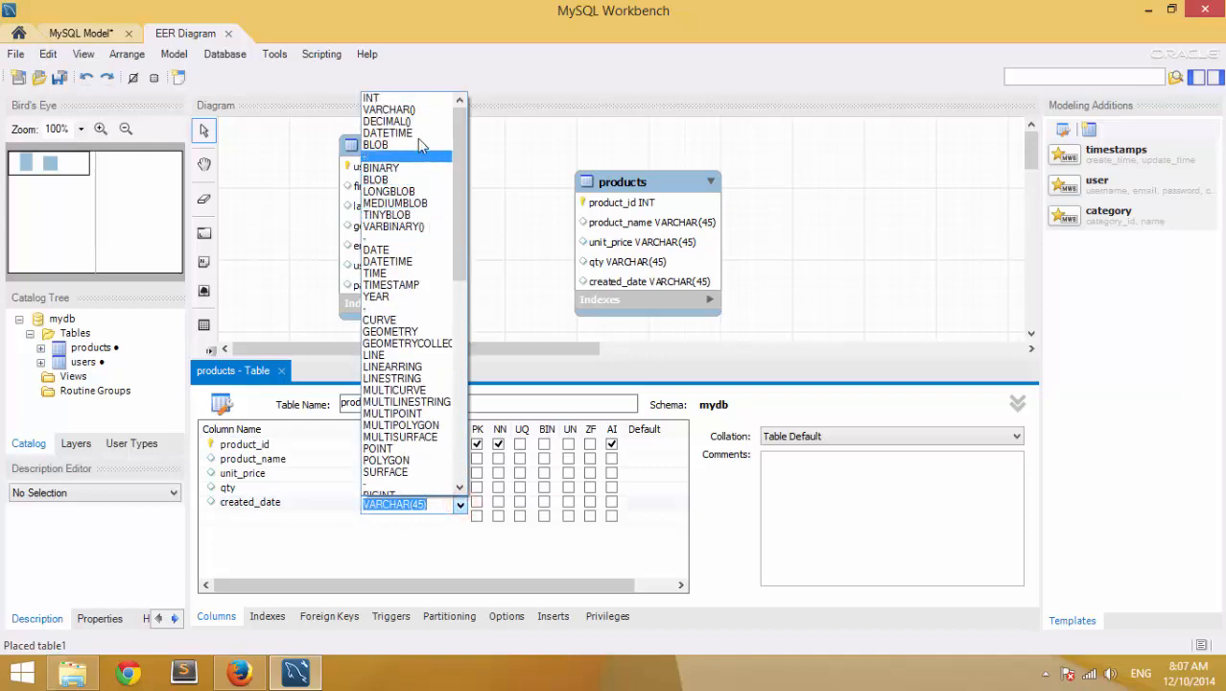
type("c")
scroll(456, 173, "down", 6)
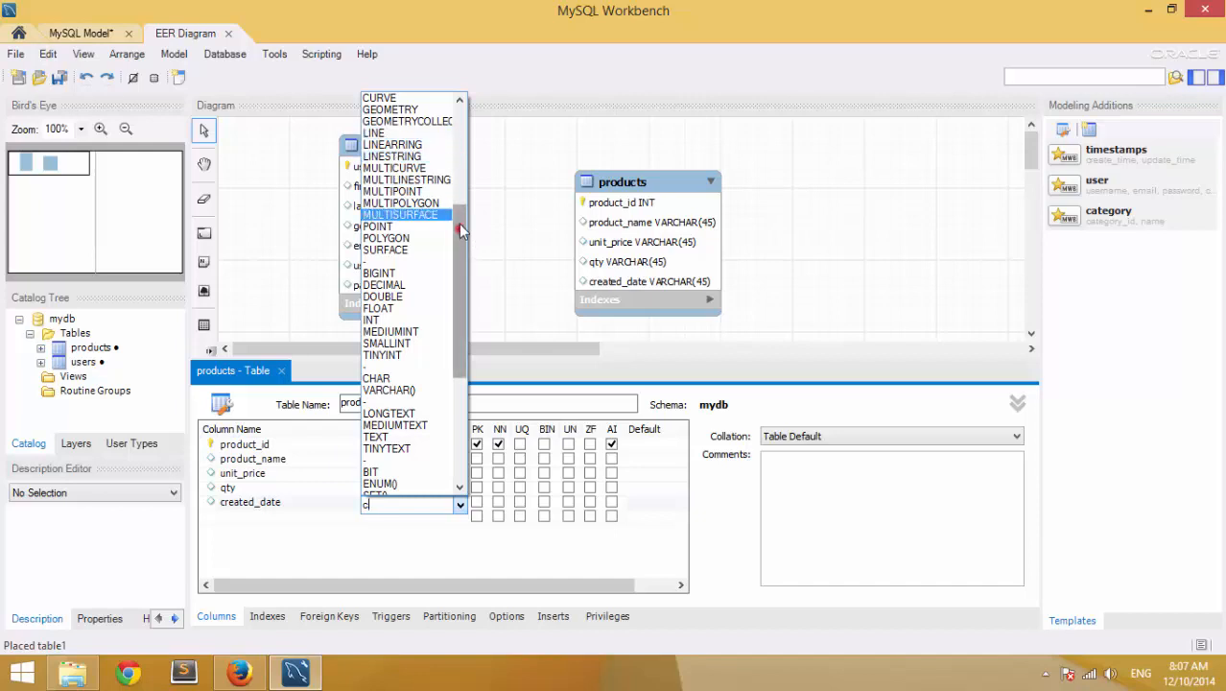
left_click_drag(458, 224, 464, 112)
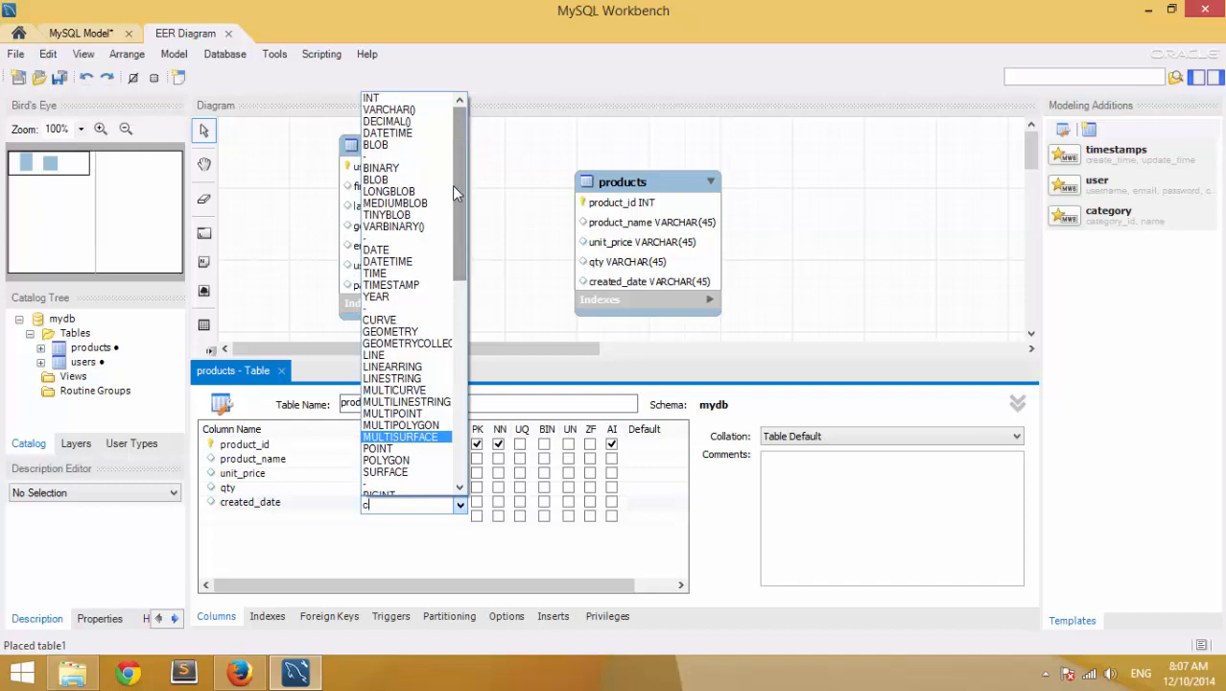
left_click(402, 286)
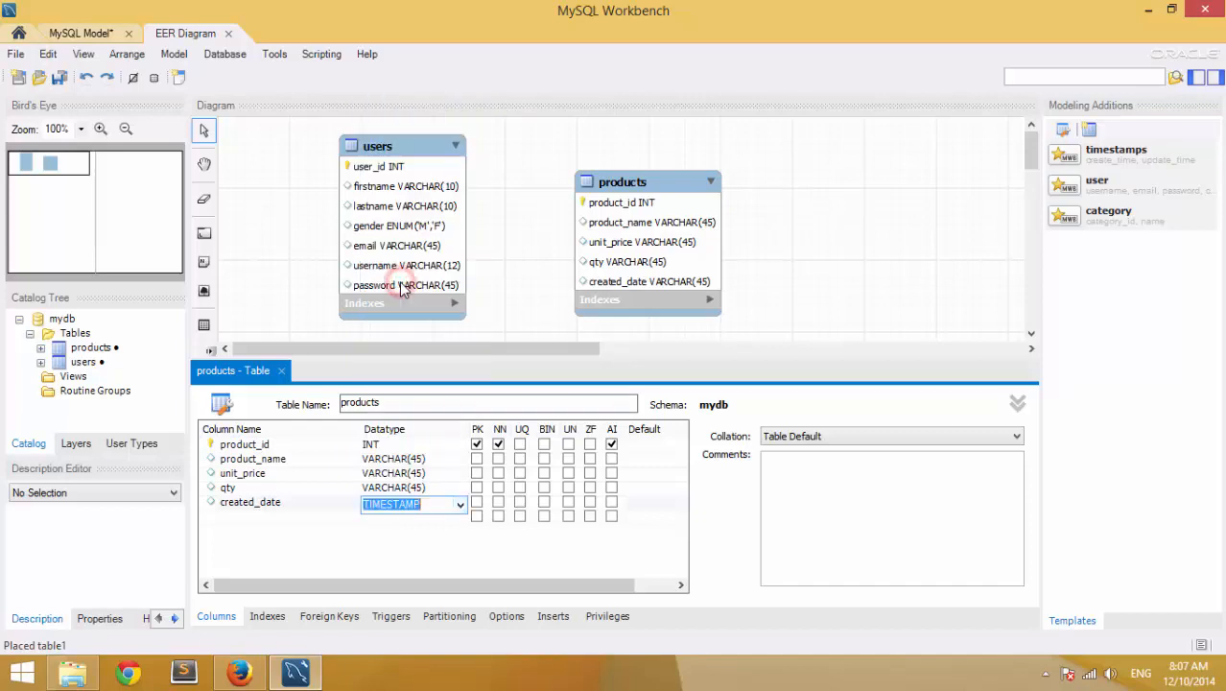
left_click(381, 539)
left_click(416, 517)
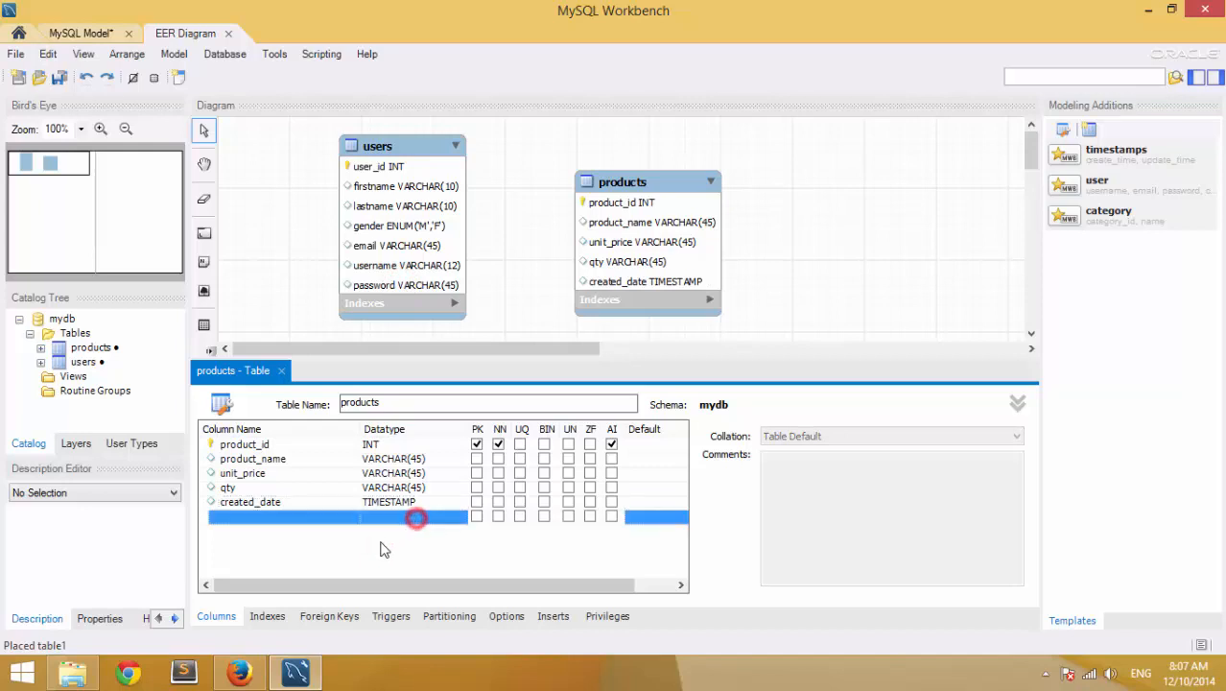
left_click(378, 540)
double_click(282, 517)
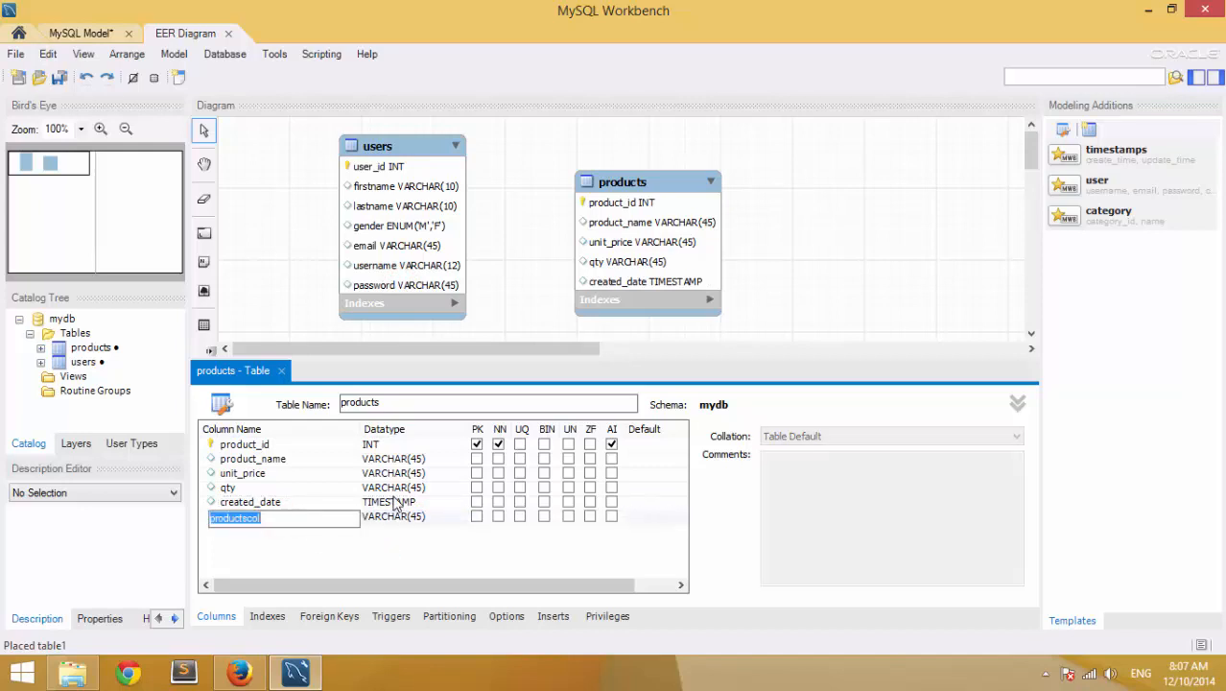
left_click(388, 563)
left_click(219, 516)
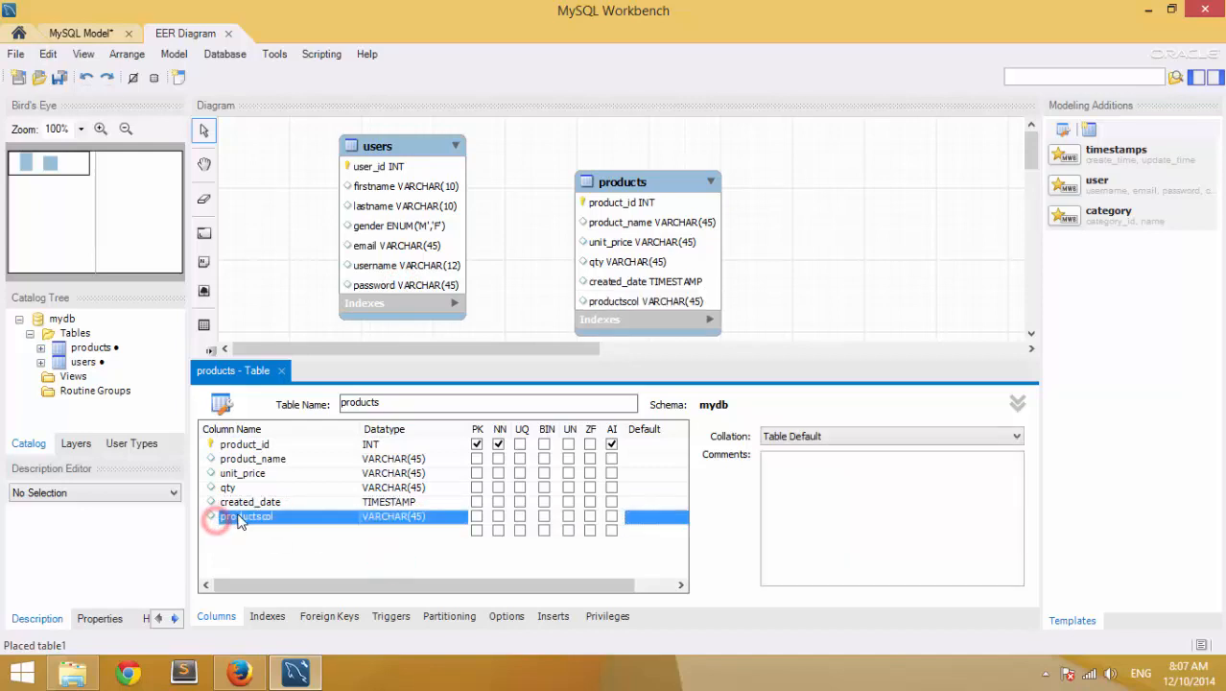
right_click(239, 519)
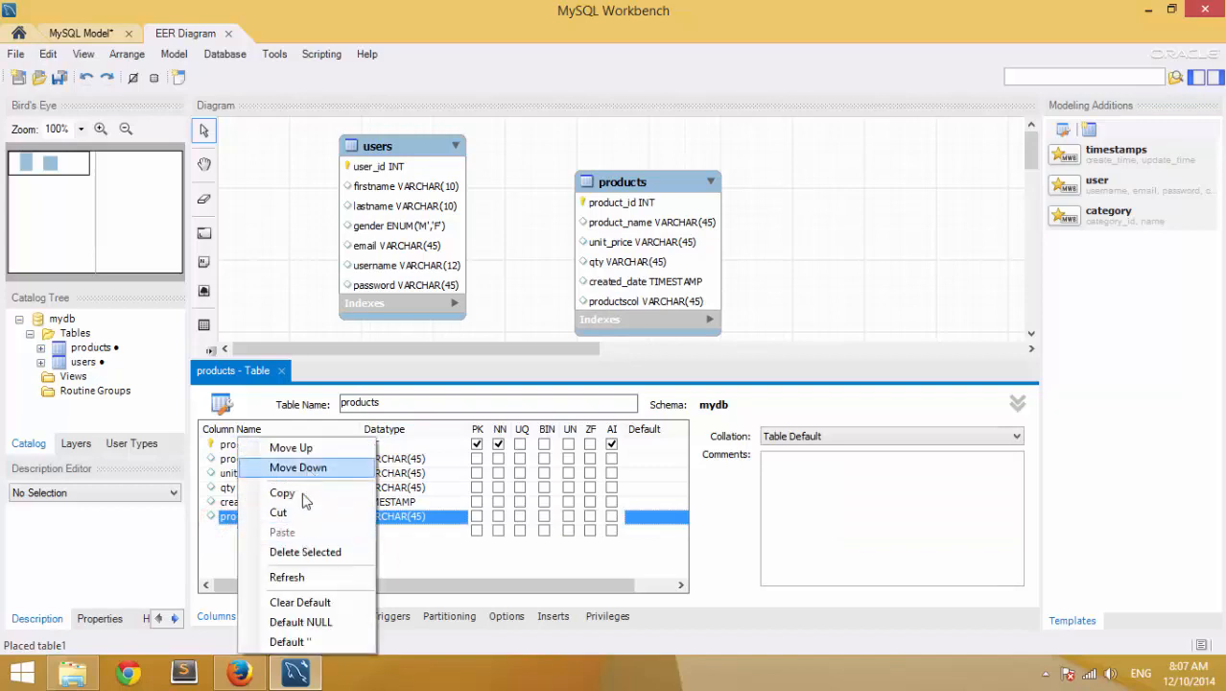
left_click(205, 537)
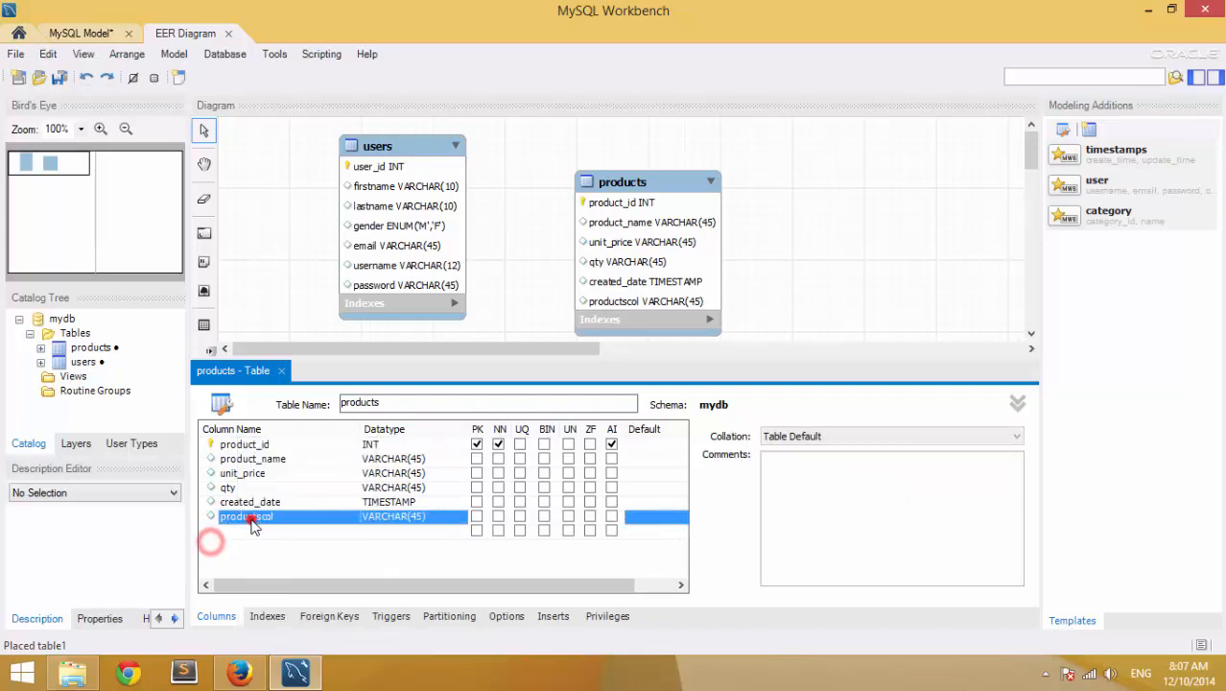
right_click(277, 526)
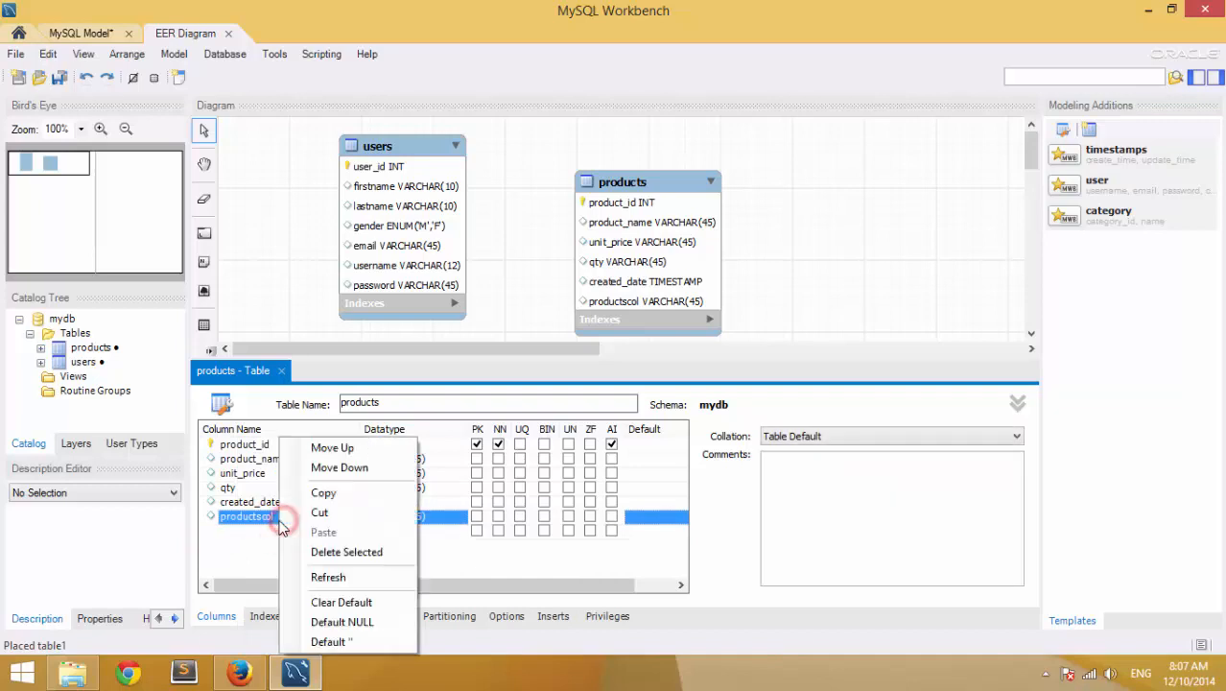
left_click(322, 554)
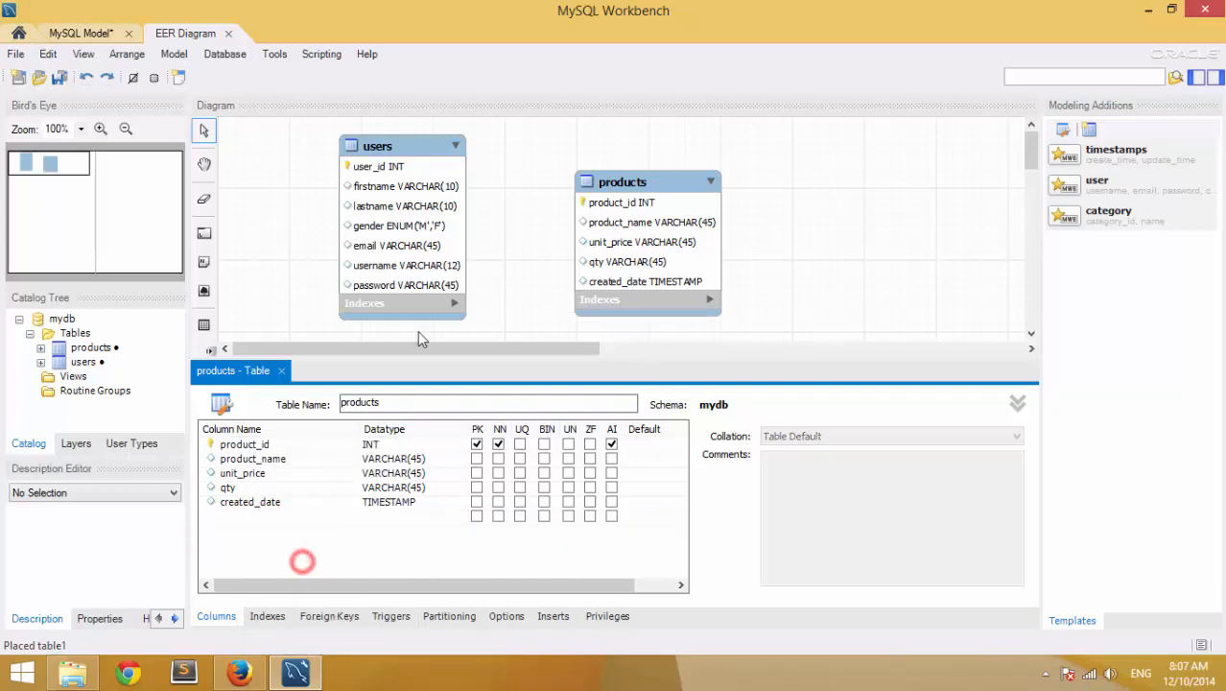
left_click(480, 215)
left_click_drag(595, 182, 579, 155)
- Open the users table and add a new created_date column
left_click(401, 146)
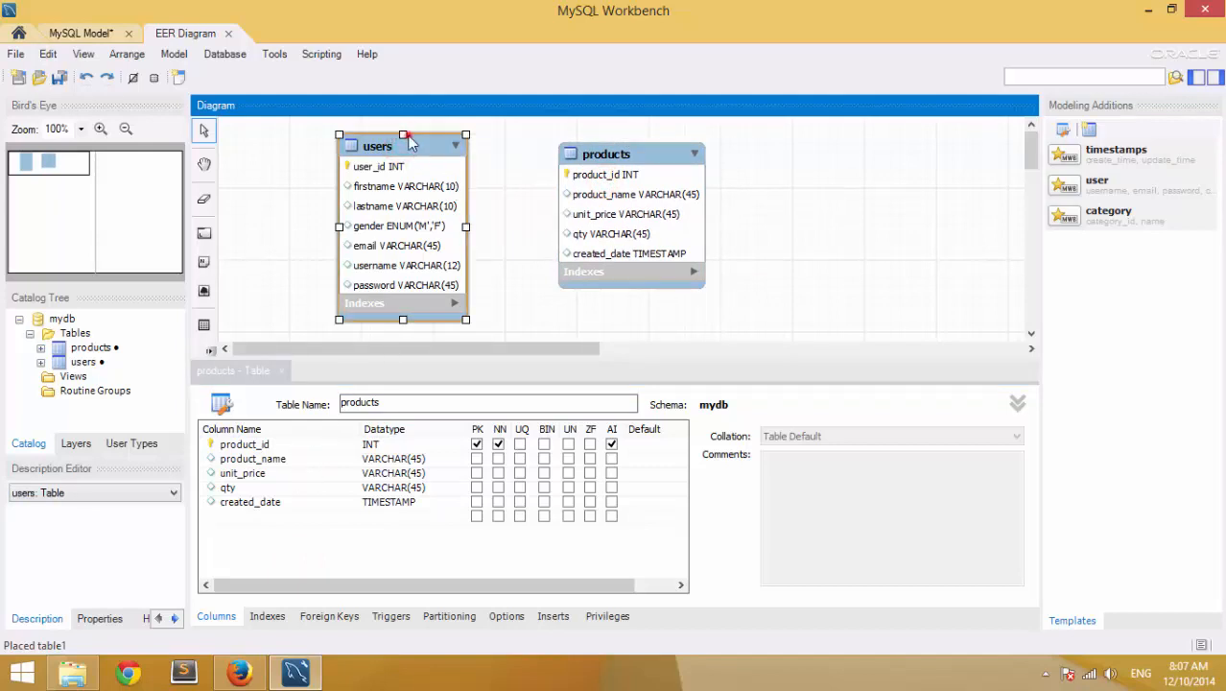
double_click(403, 144)
left_click(246, 544)
left_click(245, 544)
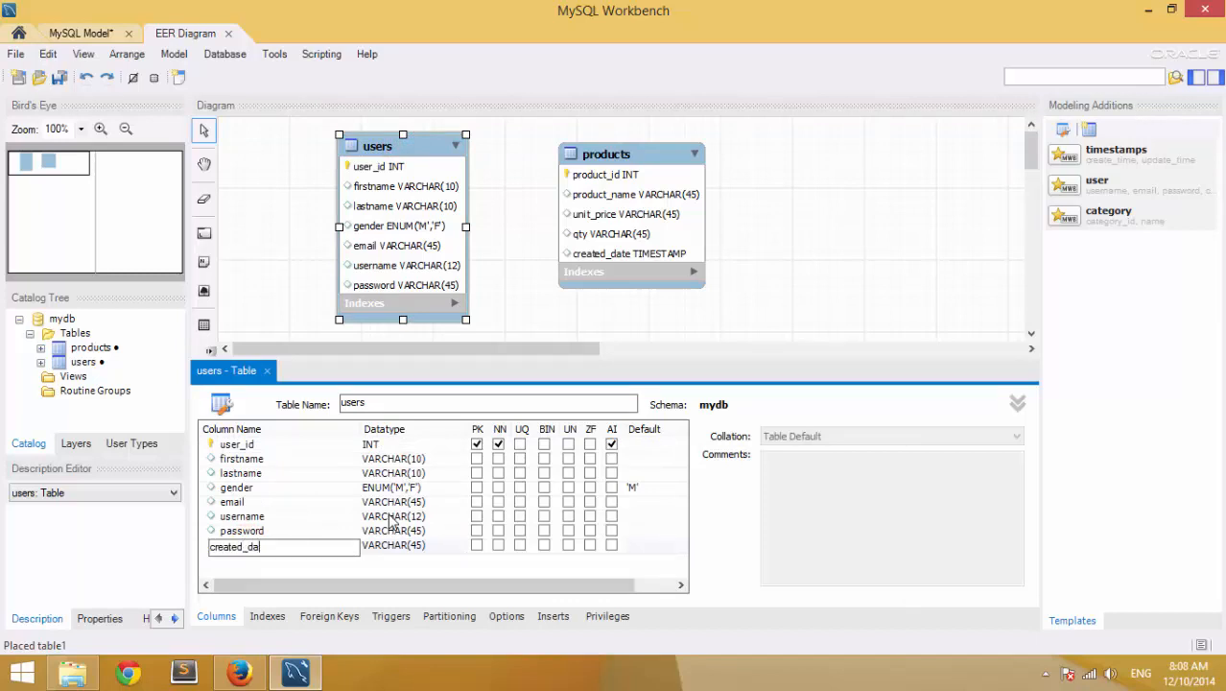
key("Tab")
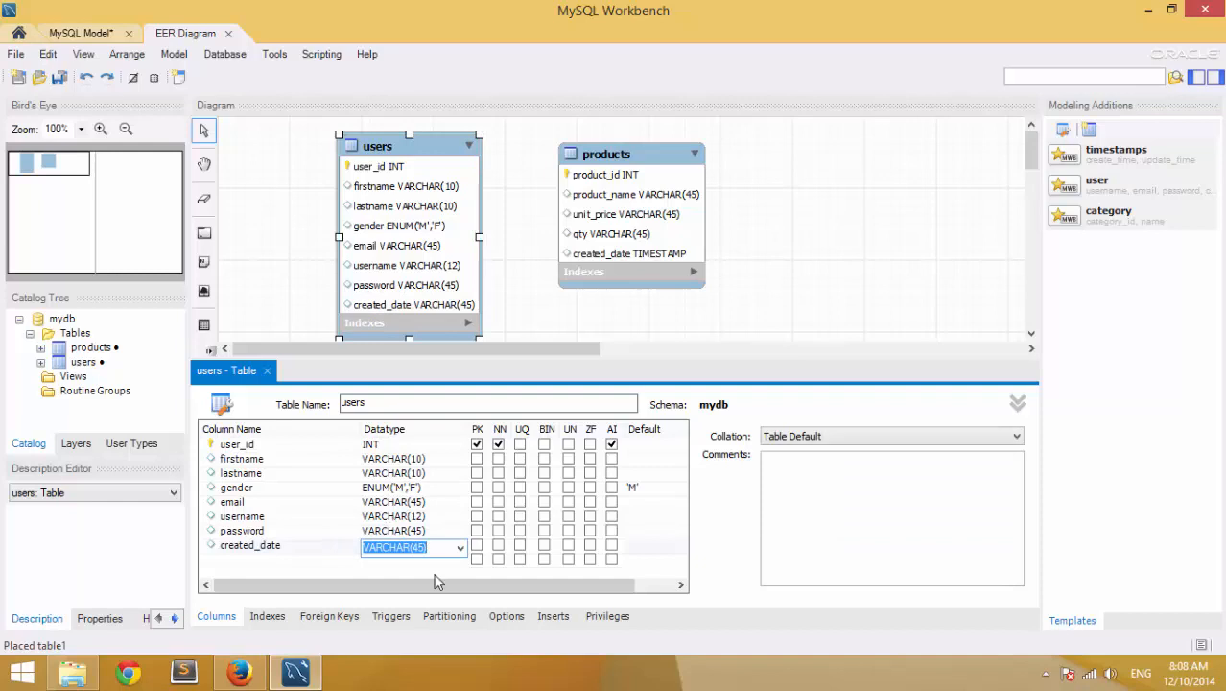
- Set the users created_date datatype to TIMESTAMP and nudge the products table on the diagram
left_click(437, 572)
left_click(459, 545)
left_click(460, 544)
left_click(463, 543)
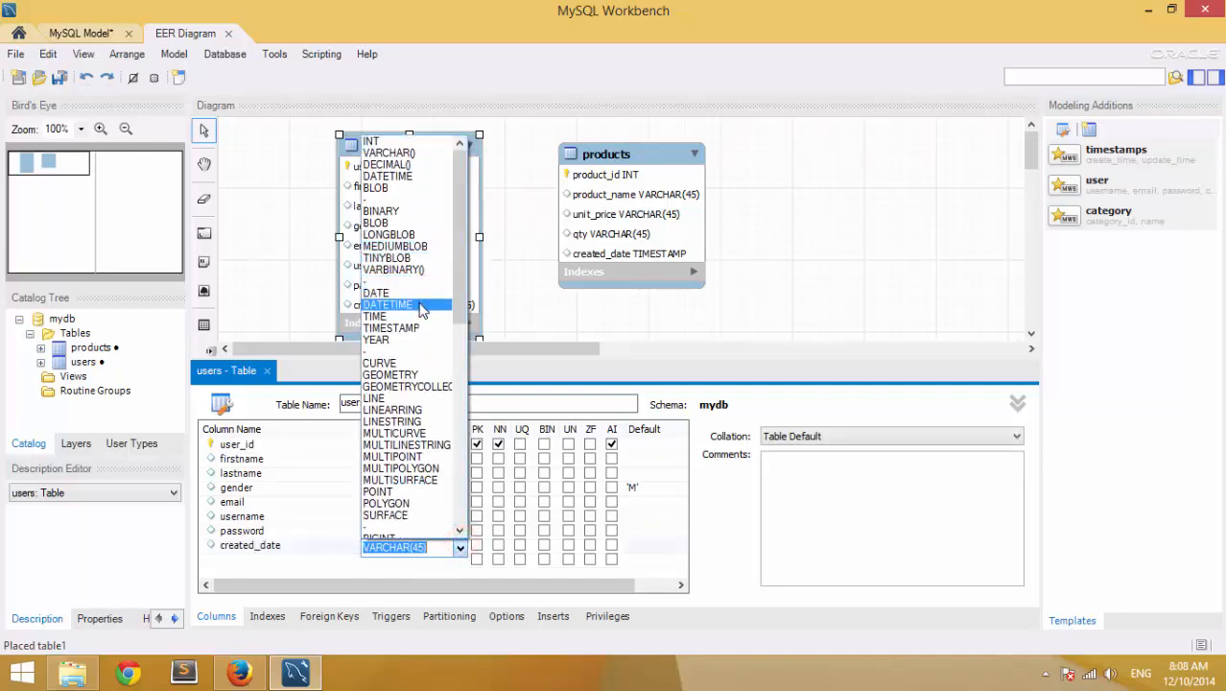
left_click(413, 328)
left_click(408, 566)
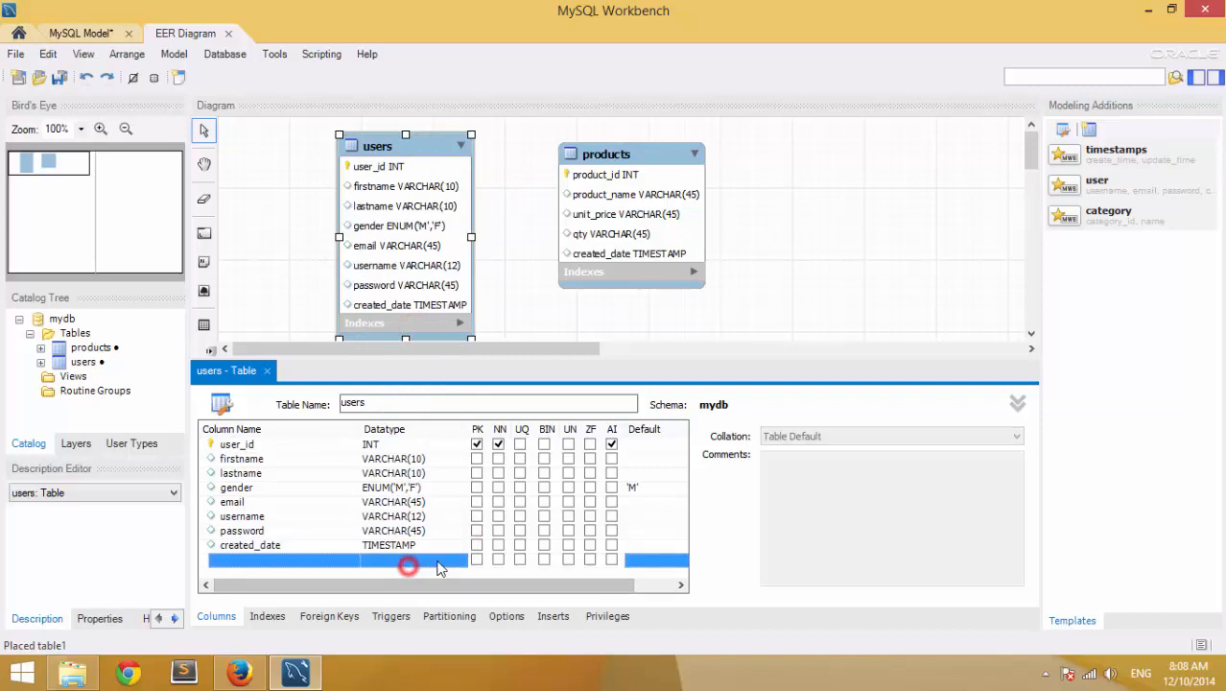
left_click_drag(629, 156, 639, 157)
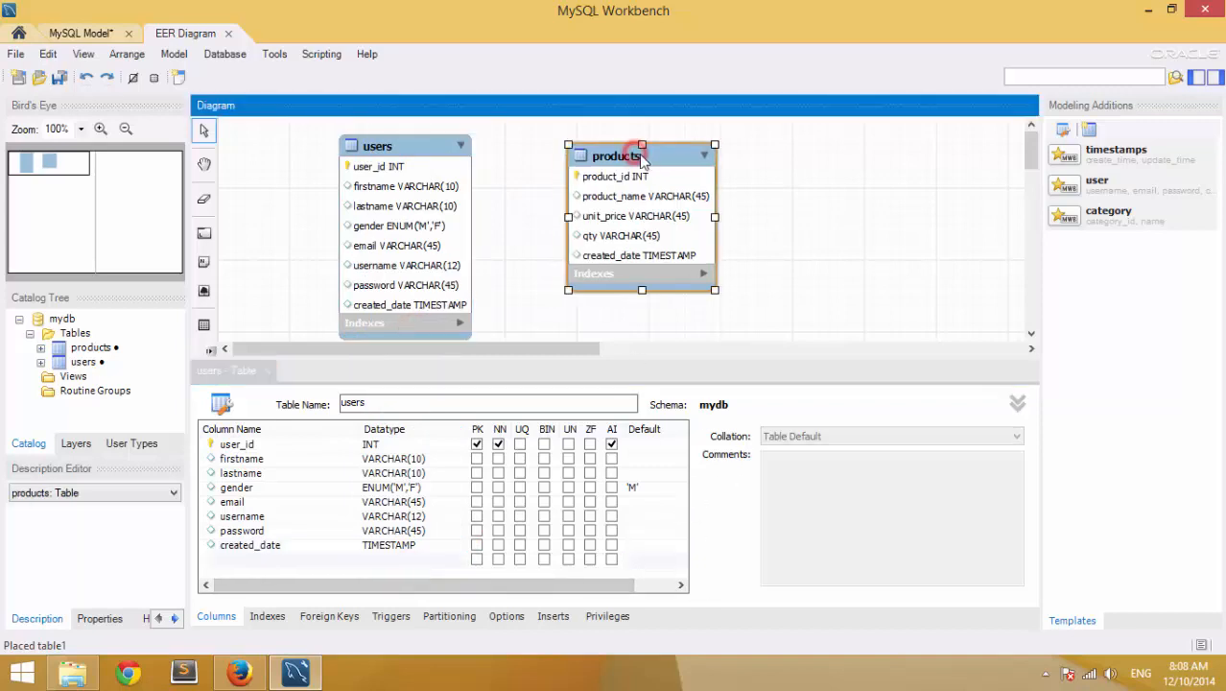
left_click(19, 55)
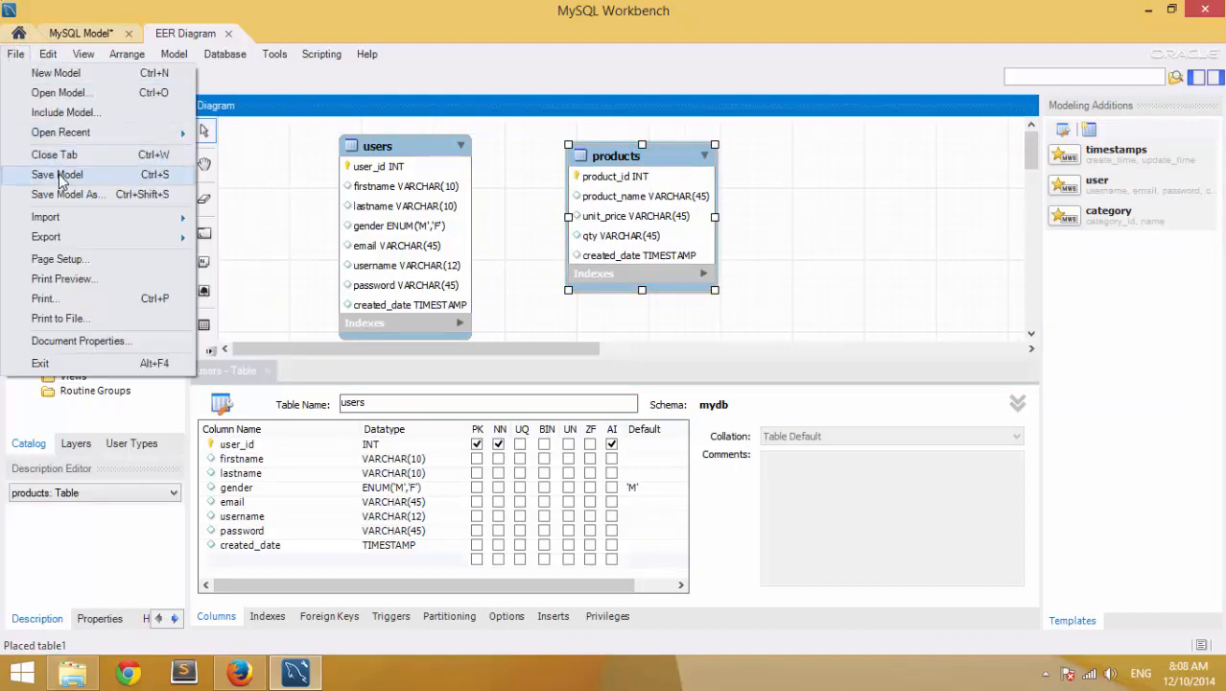
- Save the model to the Desktop under the new name stock_inventory4.mwb
mouse_move(72, 241)
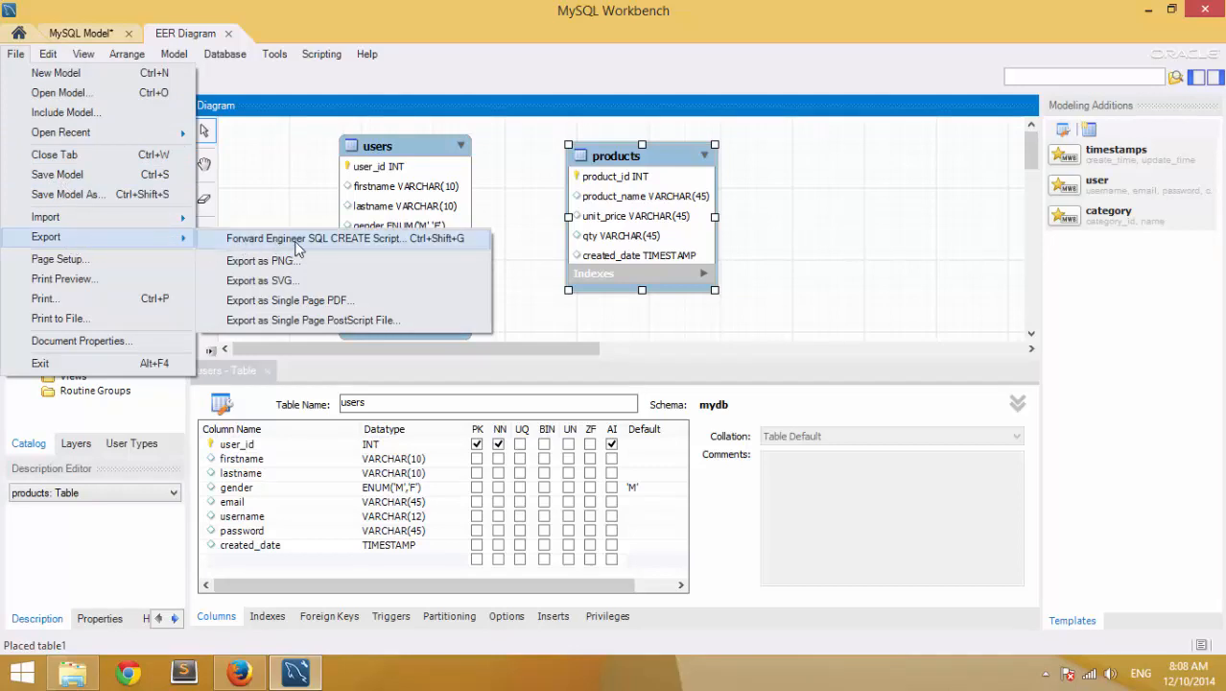
left_click(126, 177)
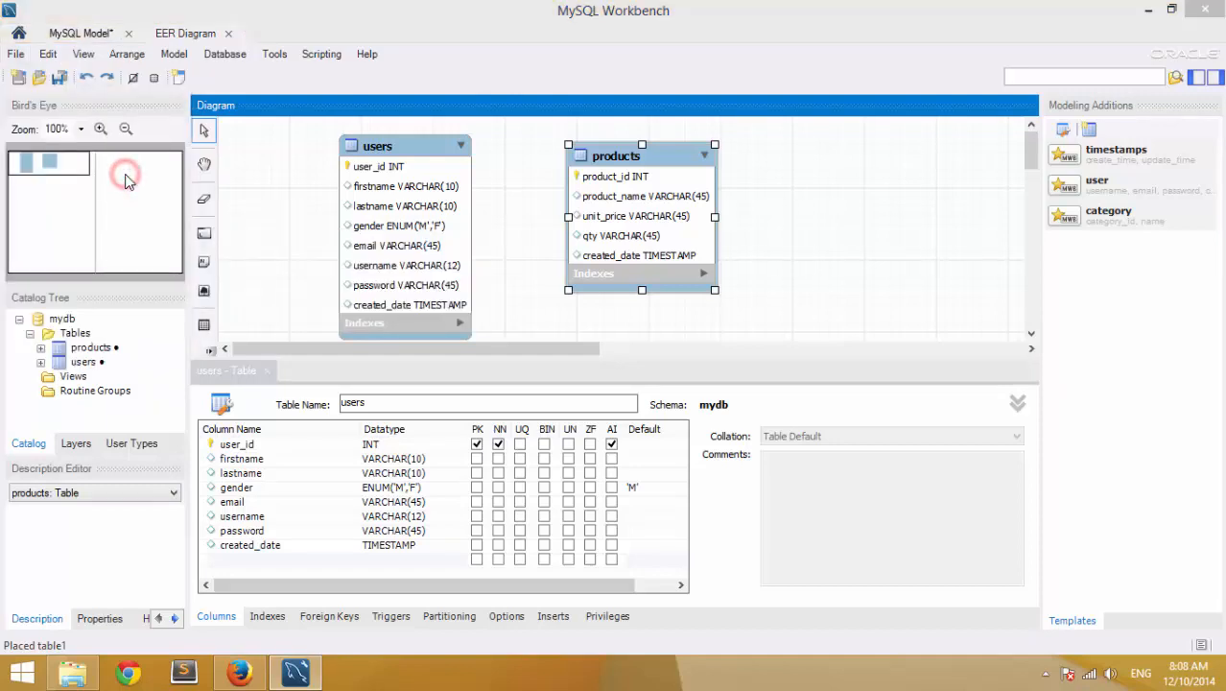
left_click(82, 140)
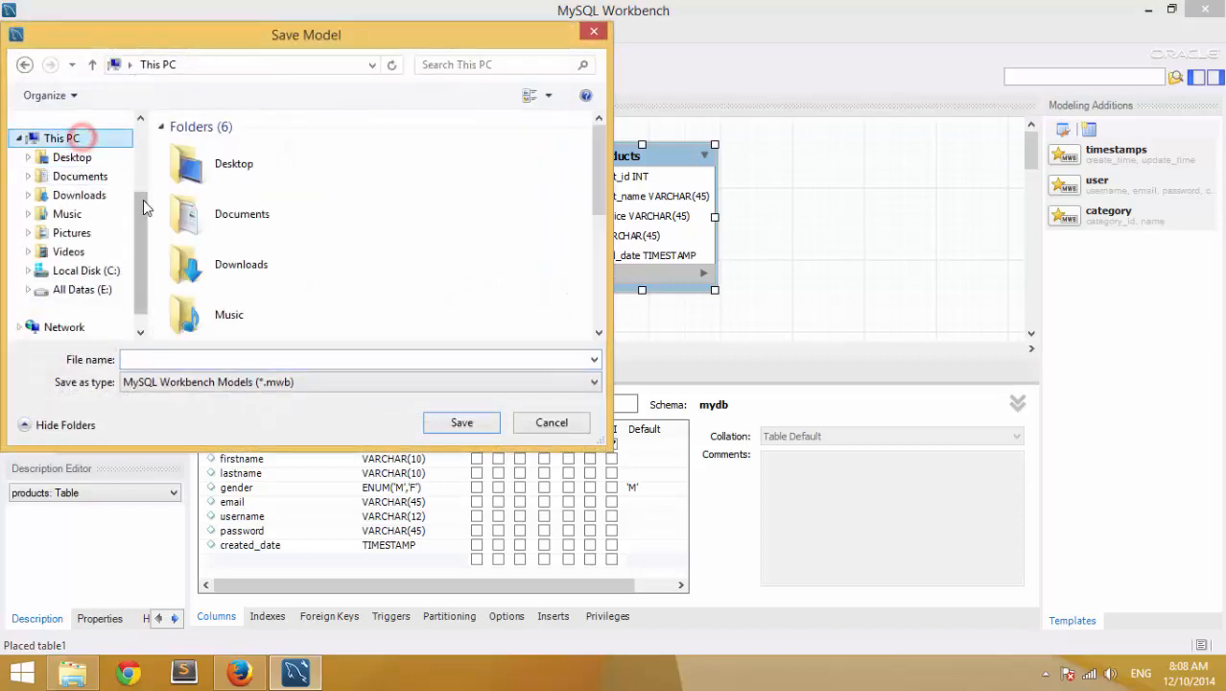
scroll(115, 144, "up", 2)
left_click(72, 146)
left_click(301, 360)
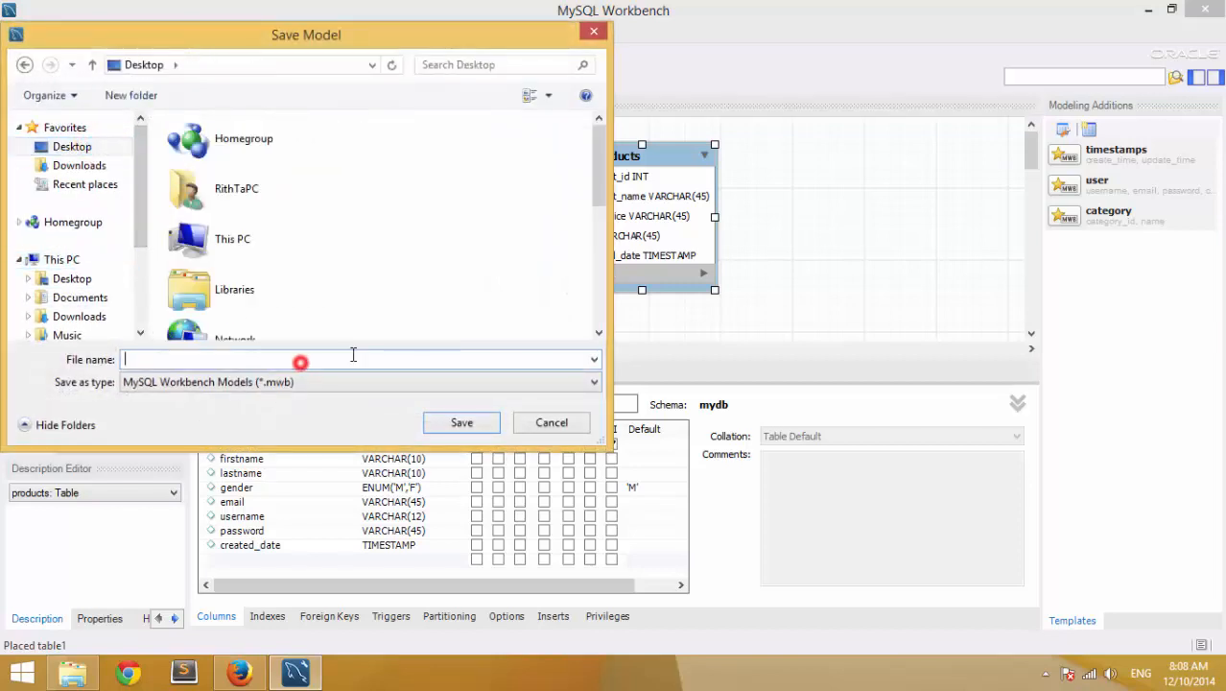
type("s")
key("BackSpace")
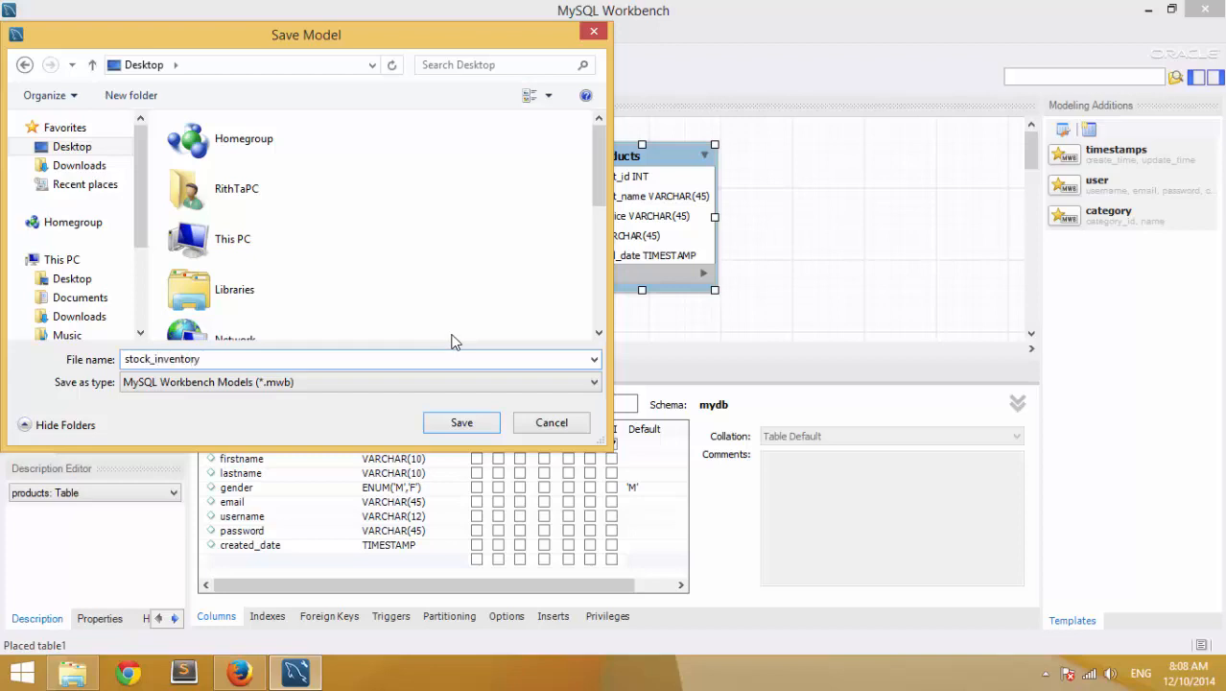
type("4")
key("Return")
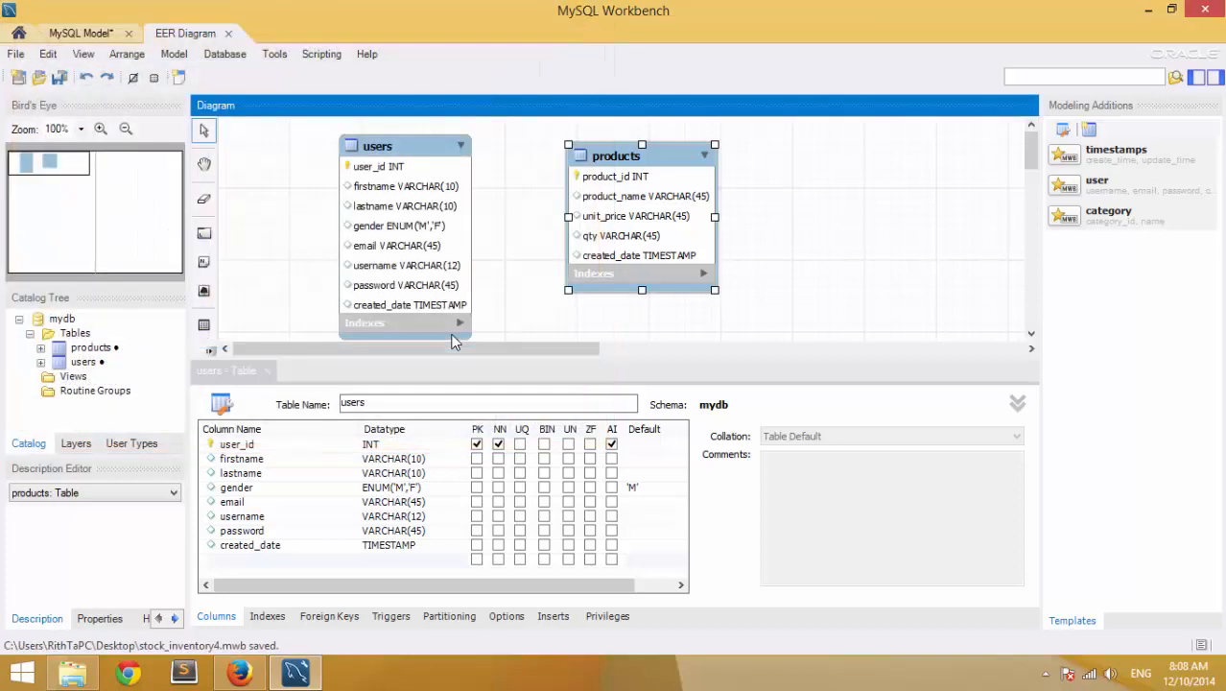
left_click(1223, 672)
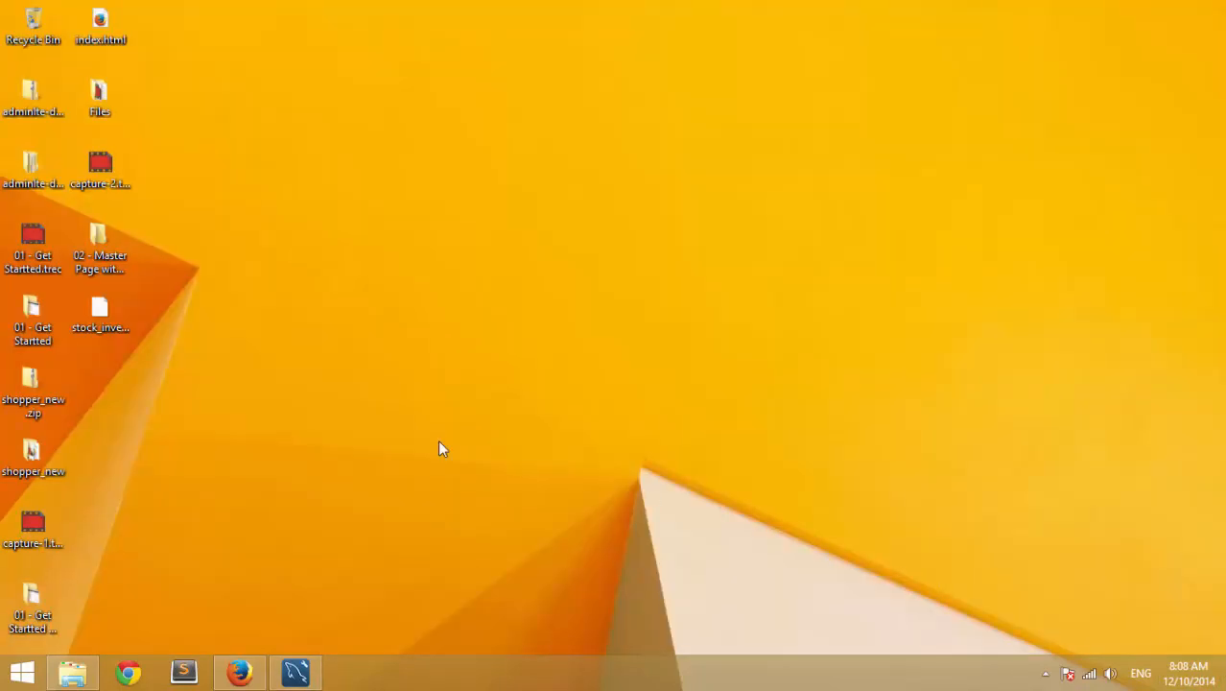
left_click(113, 318)
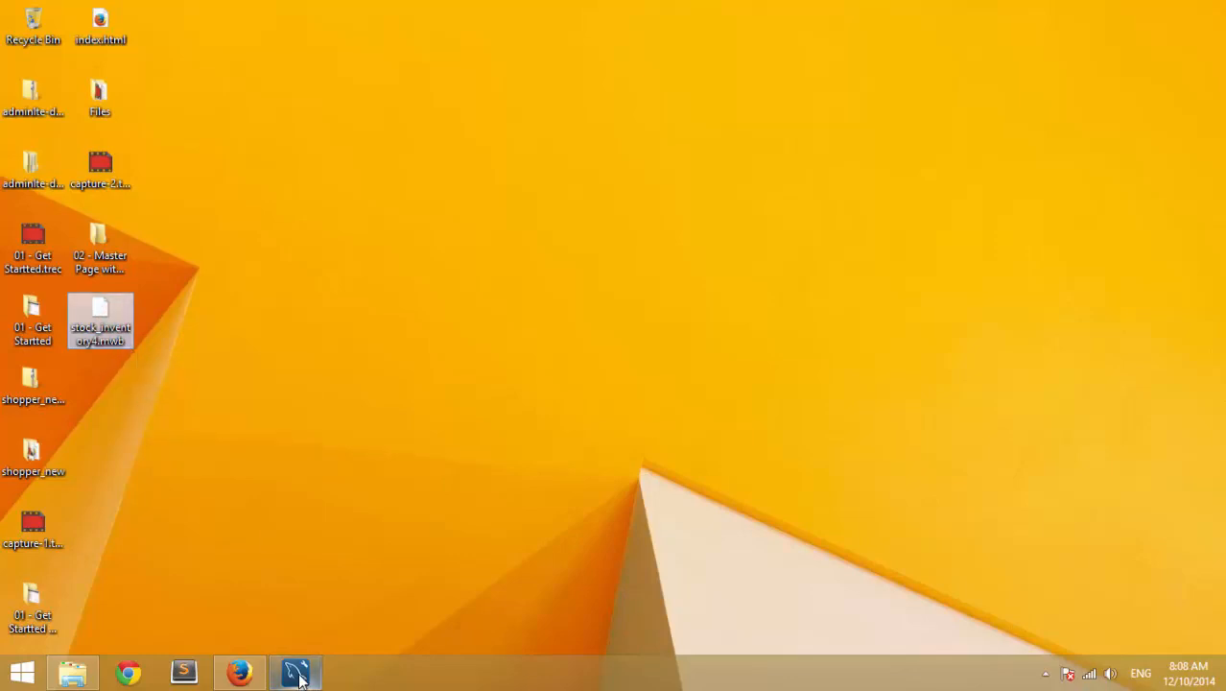
left_click(161, 359)
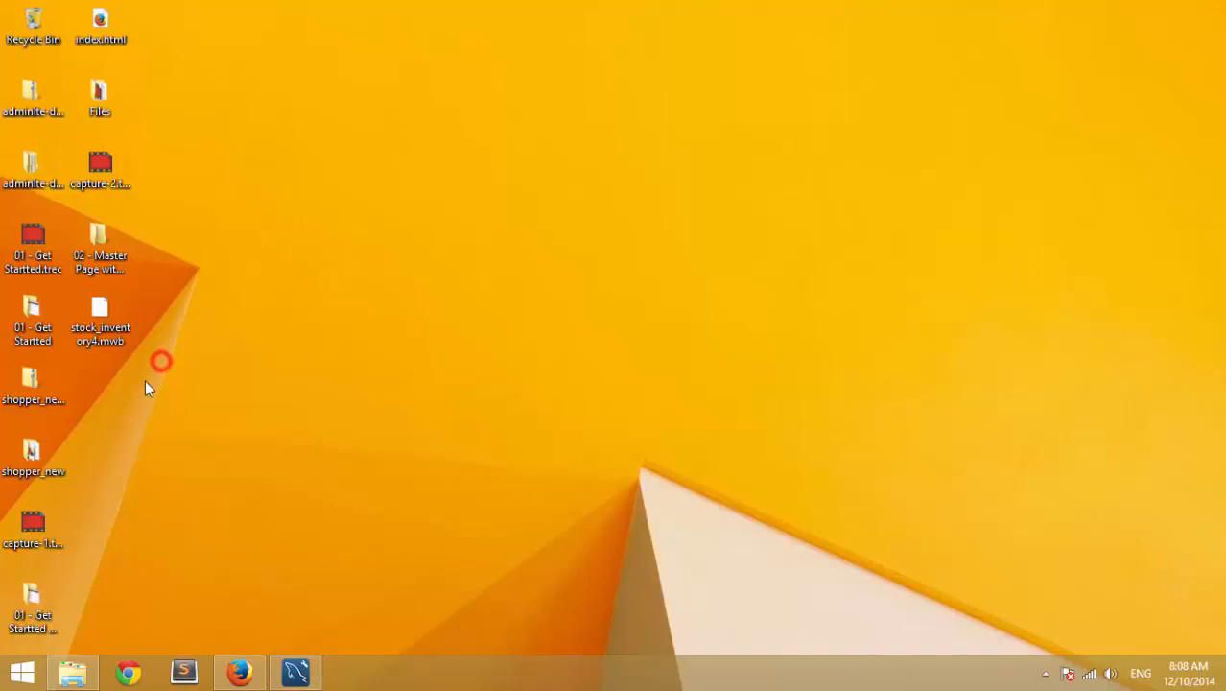
left_click(302, 674)
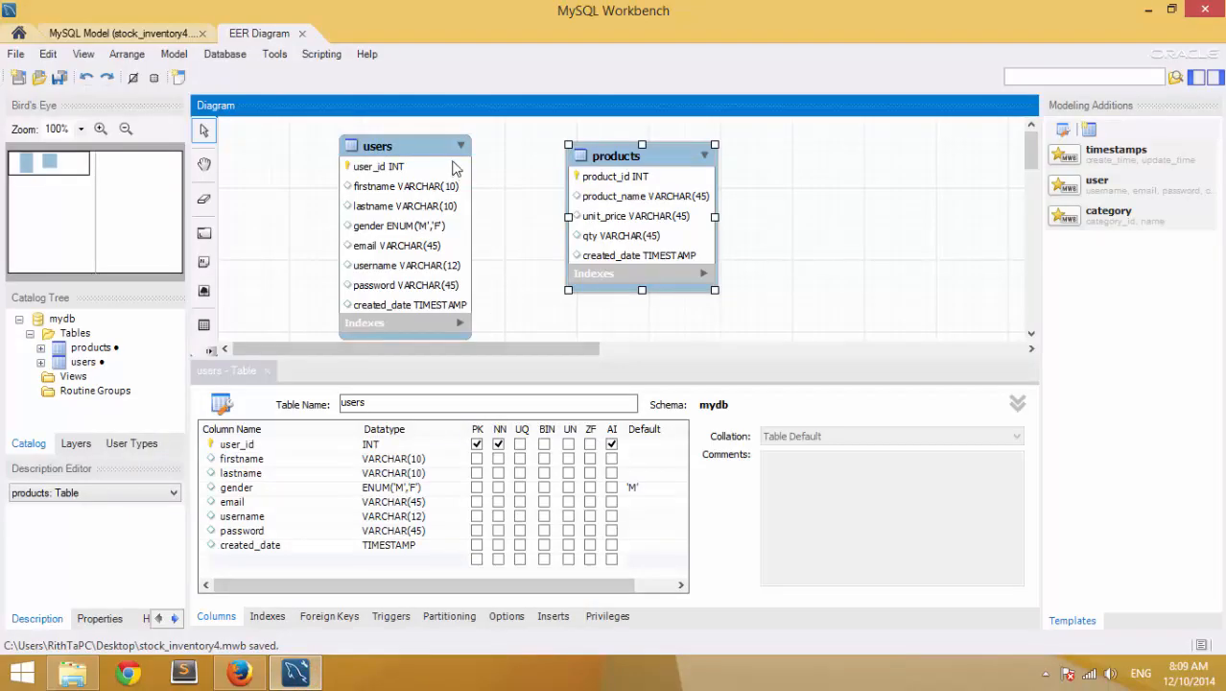
- Export the users and products EER diagram to the Desktop as stock_inventory.png
left_click_drag(432, 139, 431, 137)
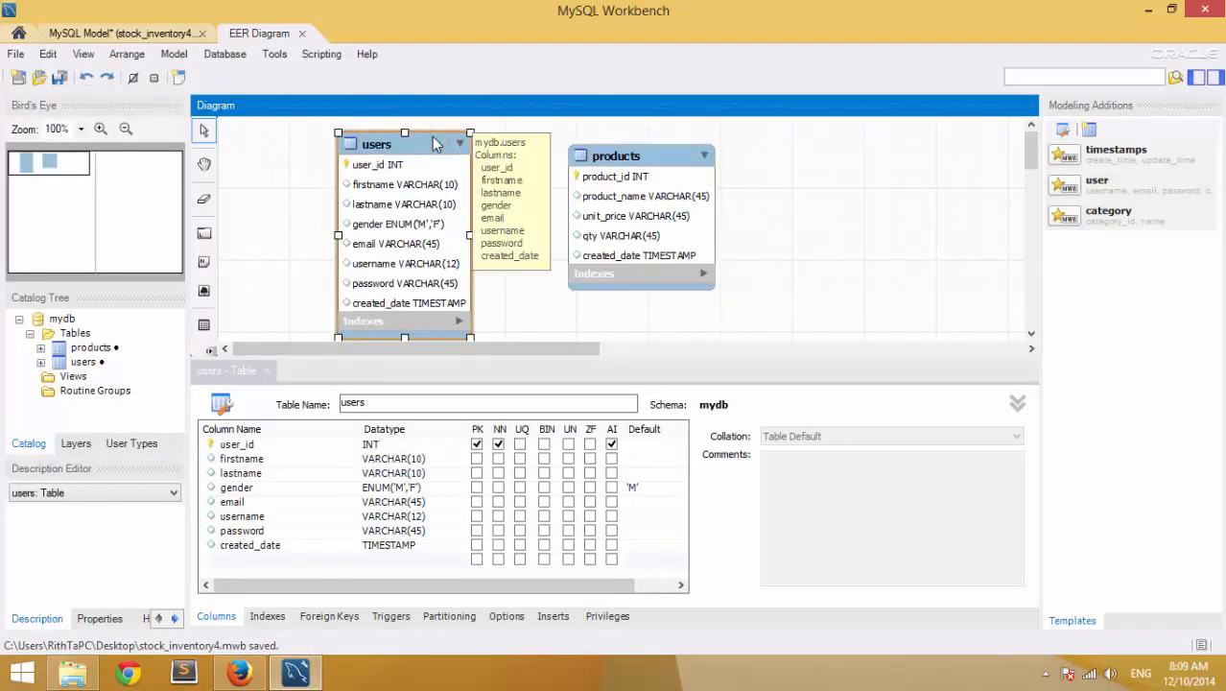
left_click(15, 54)
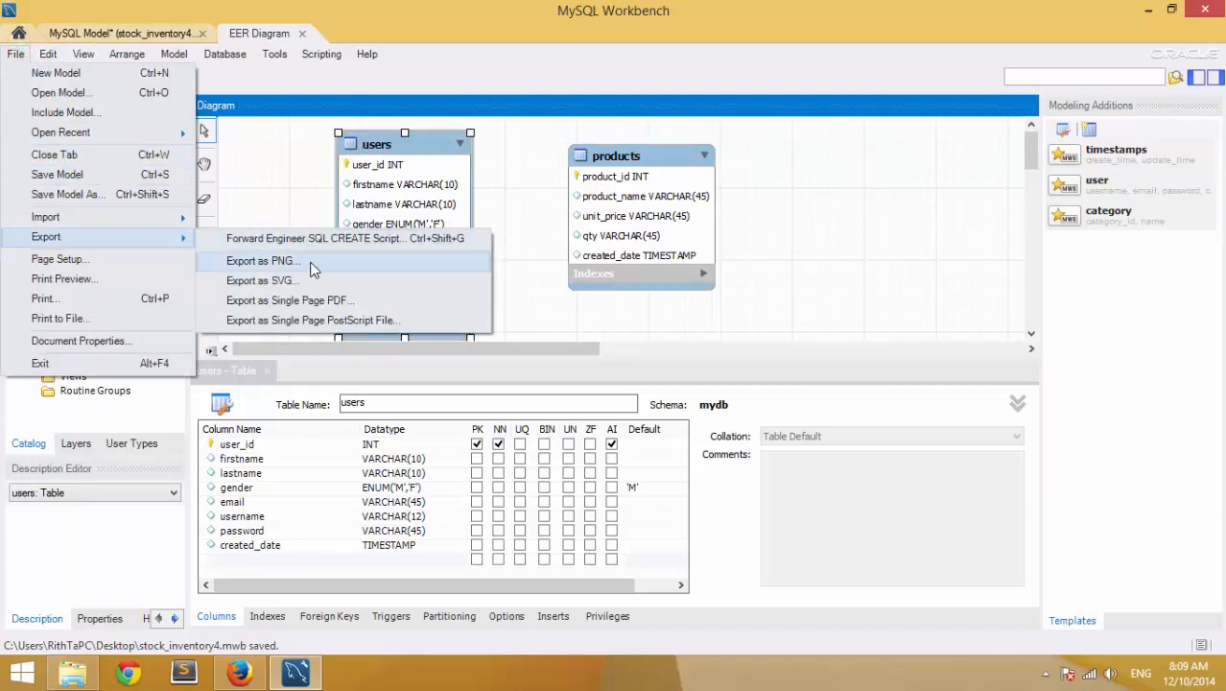
left_click(332, 267)
left_click(72, 149)
left_click(150, 357)
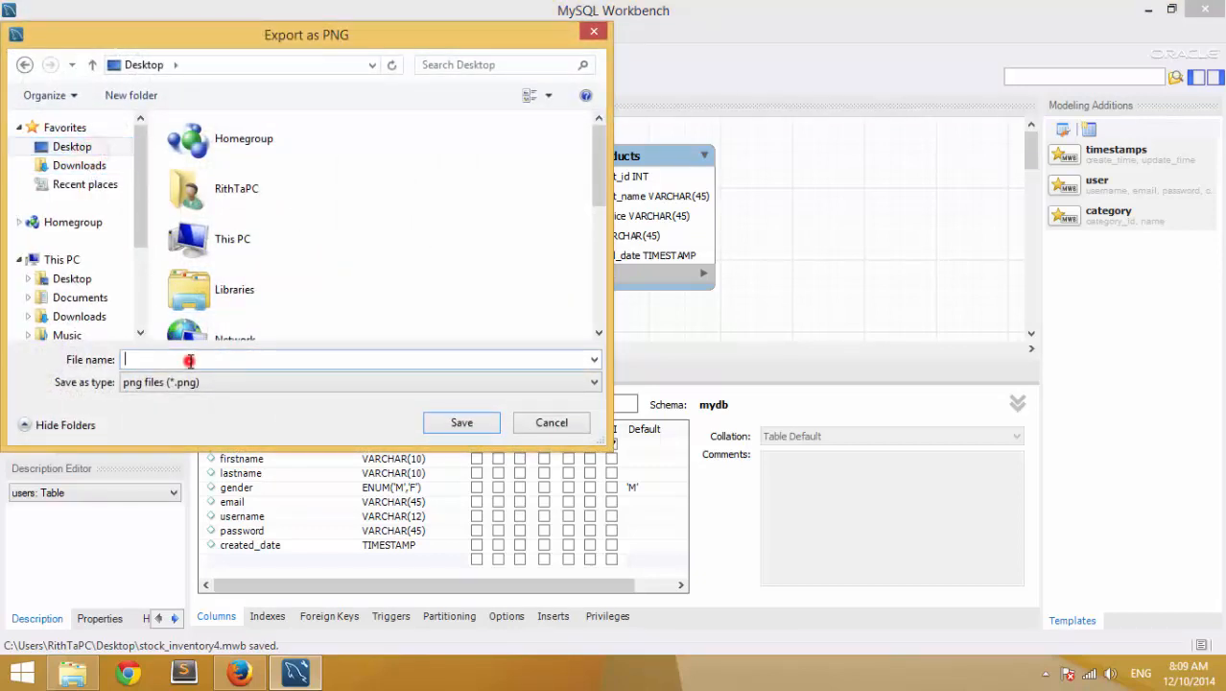
type("stock")
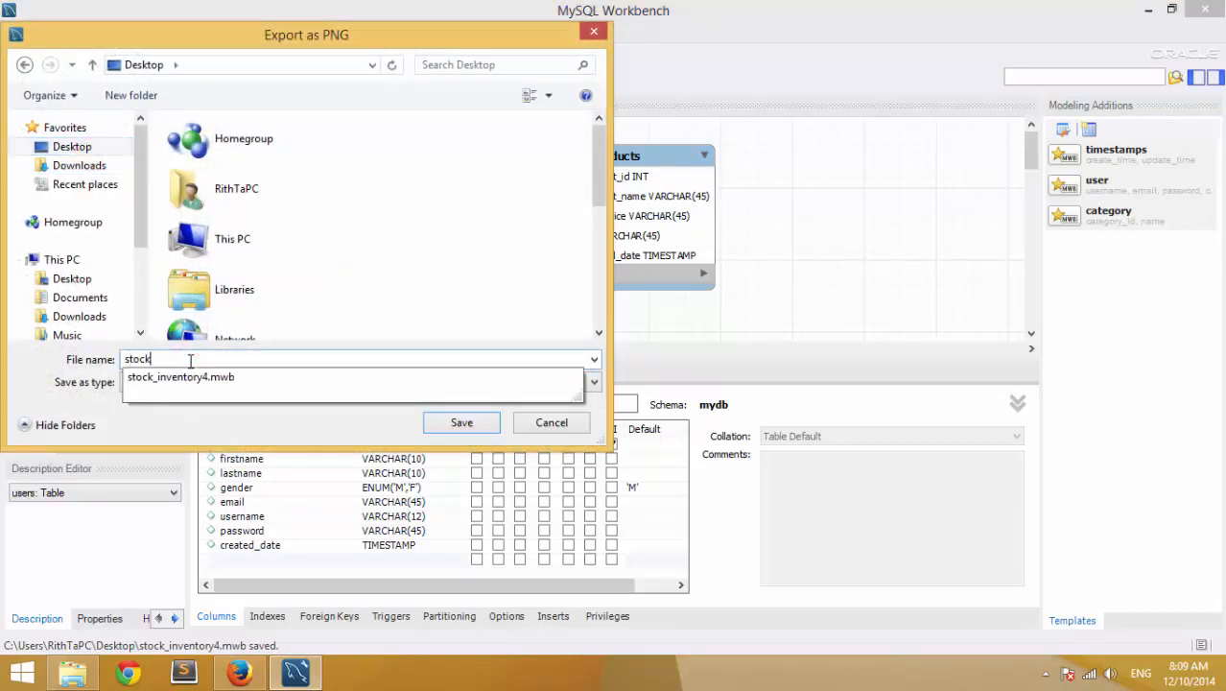
key("Down")
key("BackSpace")
key("BackSpace")
key("BackSpace")
type(".png")
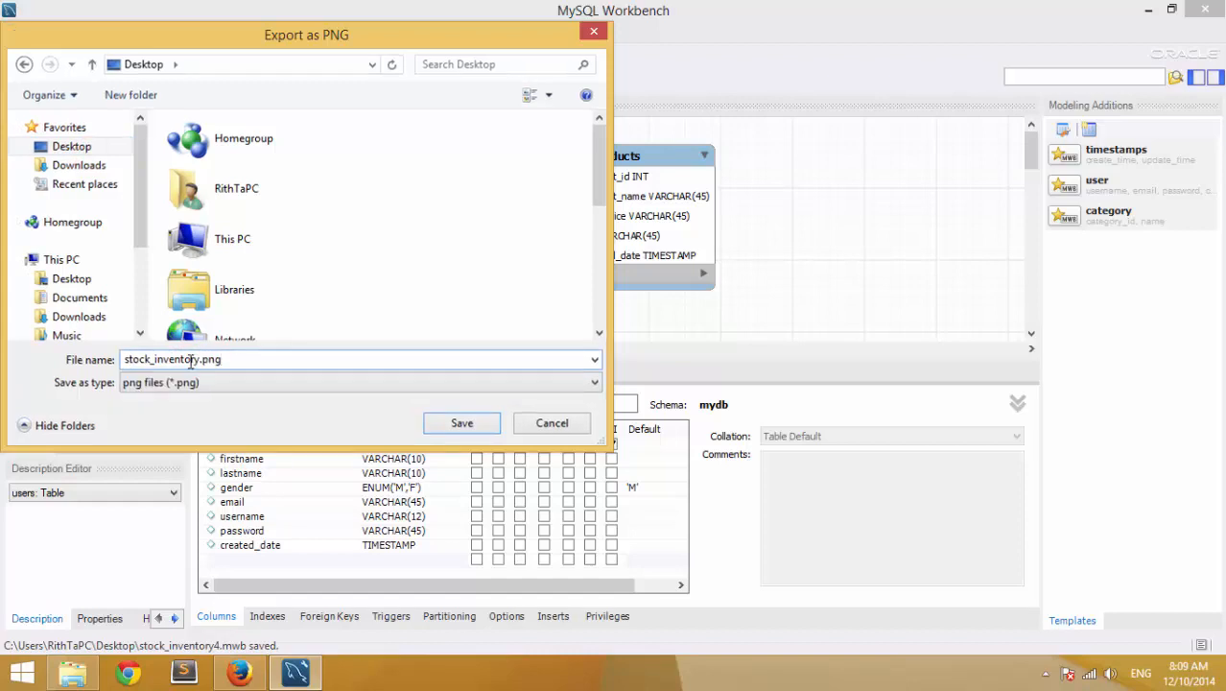
key("Return")
left_click(1222, 673)
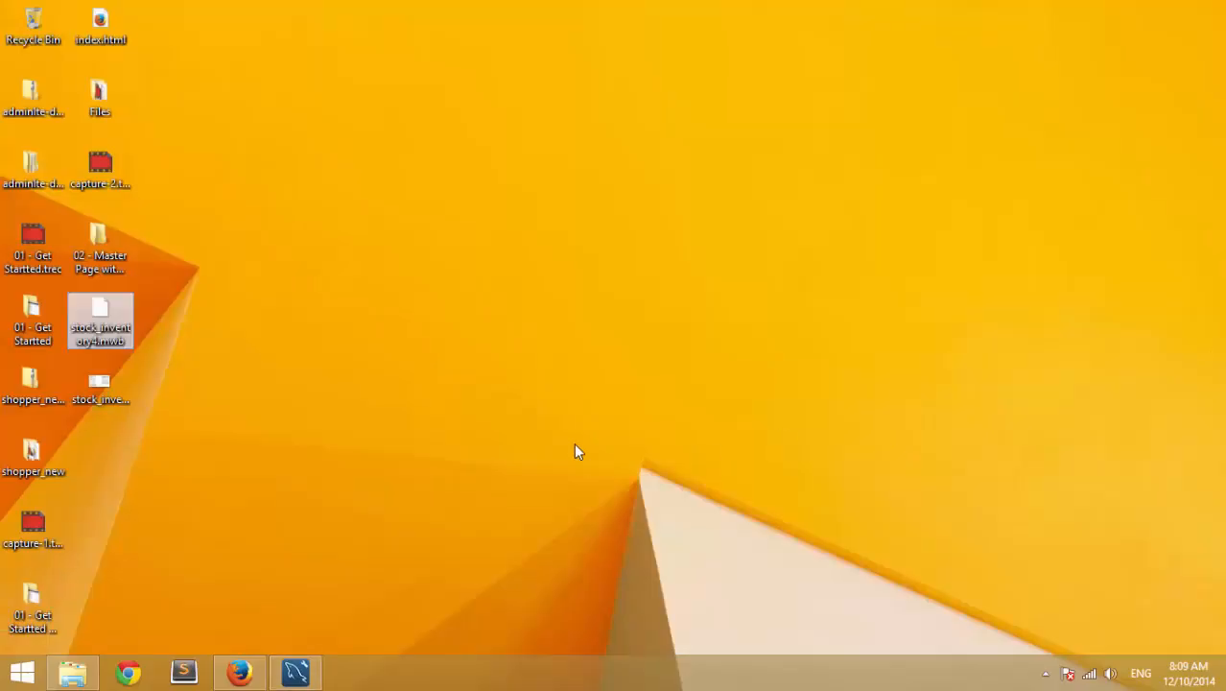
- Rename the desktop model file from stock_inventory4.mwb to stock_inventory.mwb
left_click(405, 405)
left_click(97, 343)
left_click(97, 338)
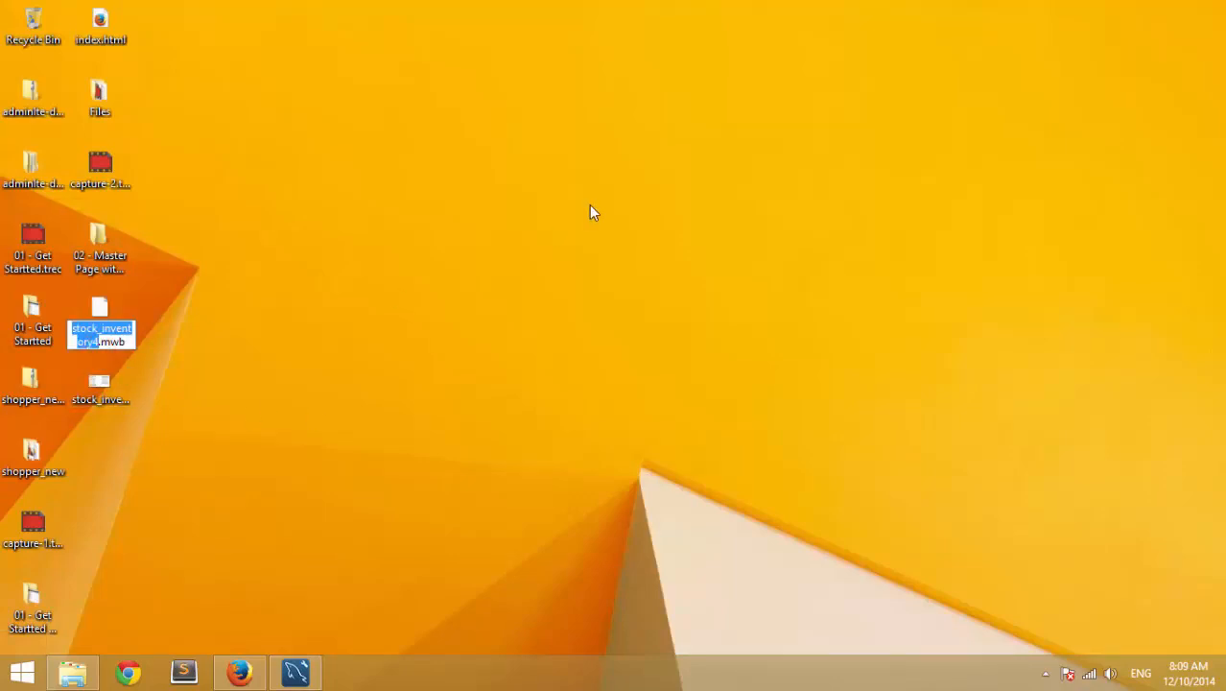
key("Right")
key("Return")
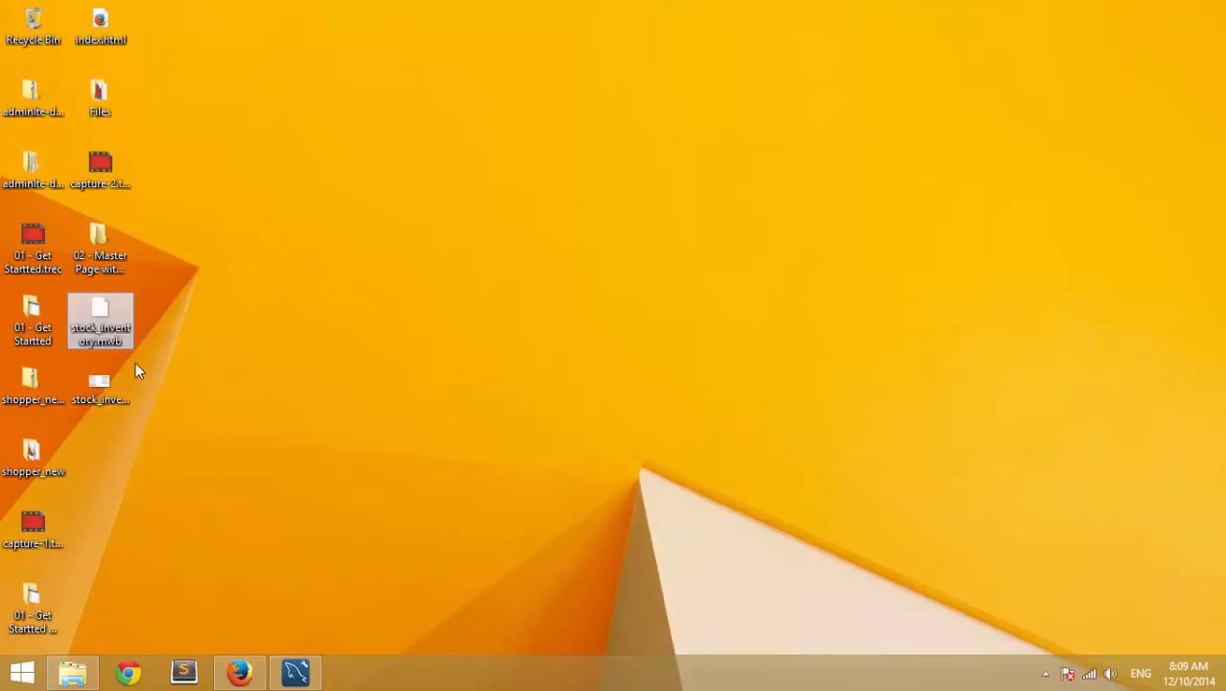
- Preview stock_inventory.png in Photo Viewer, then return to MySQL Workbench
double_click(102, 380)
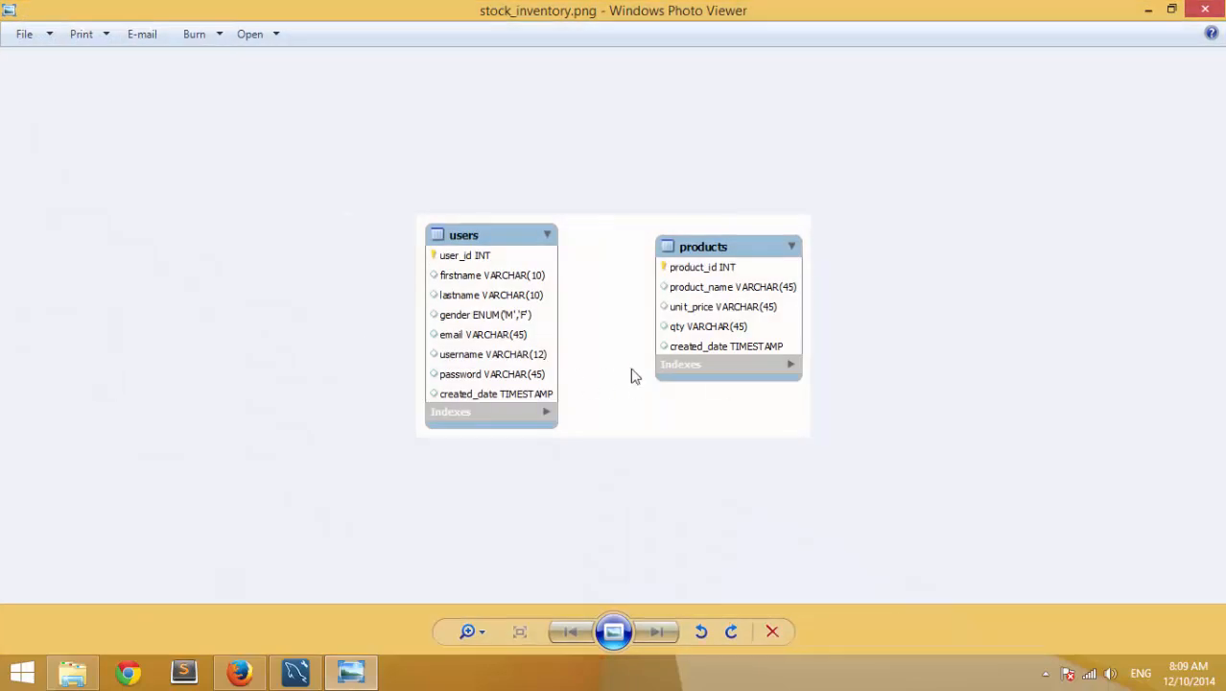
left_click(1205, 9)
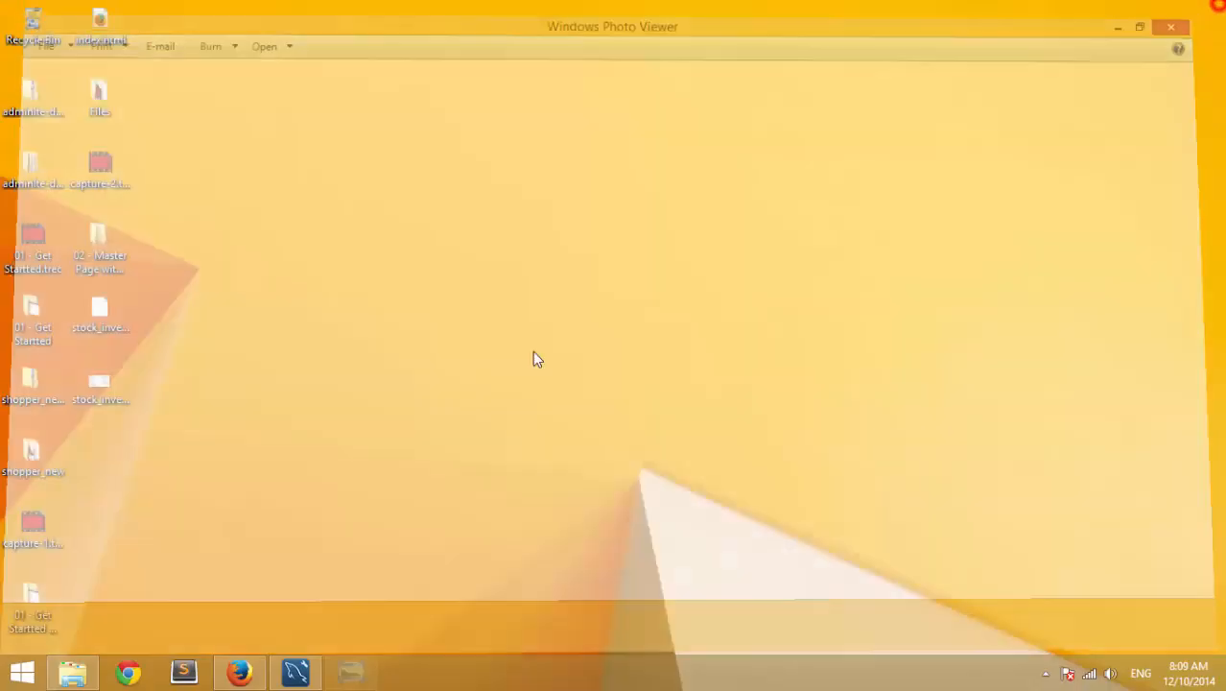
left_click(295, 671)
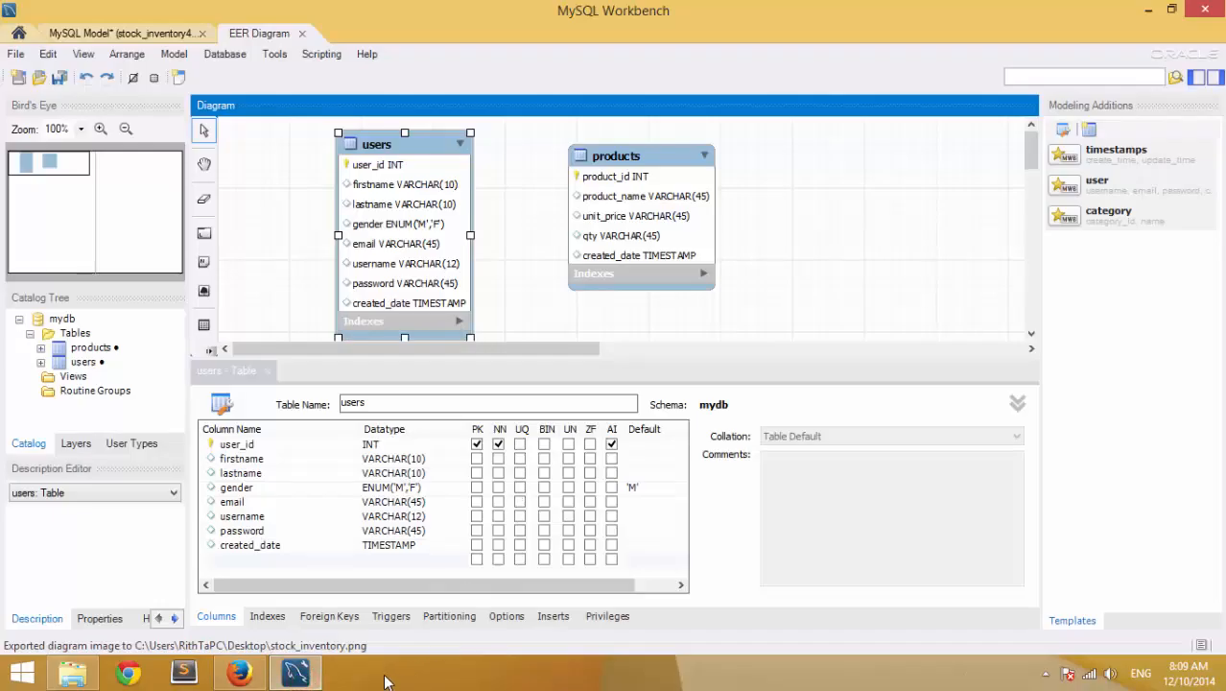
- Run Forward Engineer SQL CREATE Script with default options, keeping both users and products tables
left_click(299, 673)
left_click(309, 676)
left_click(15, 56)
mouse_move(55, 235)
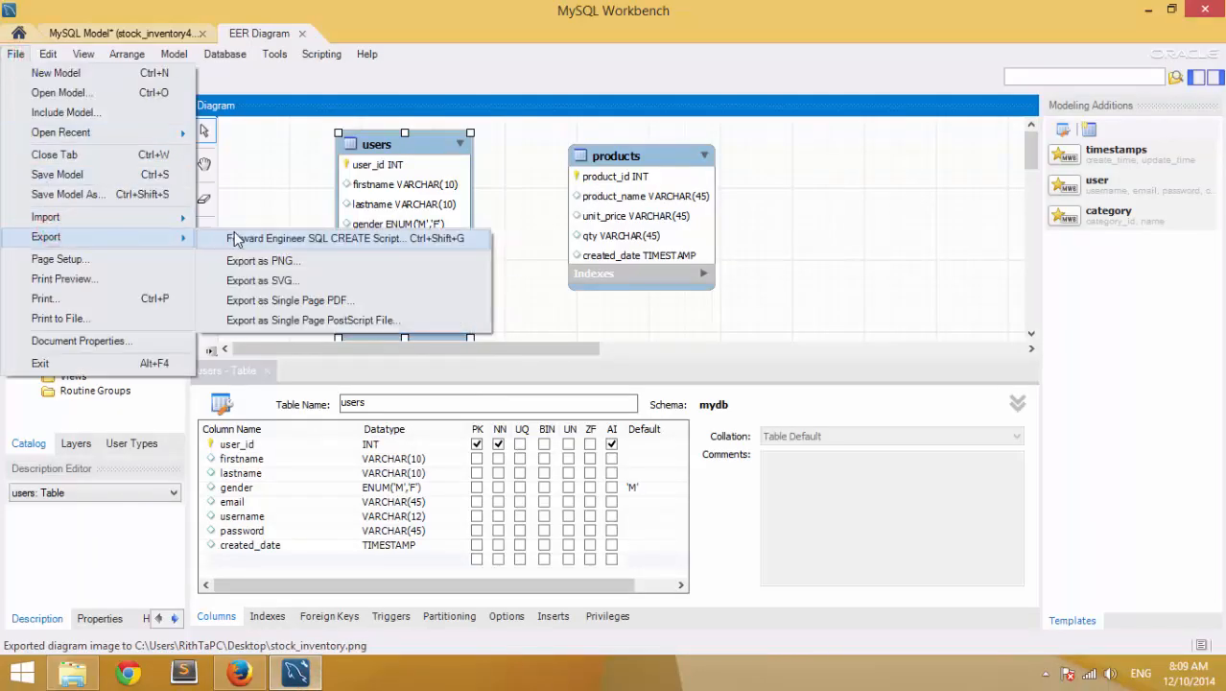
left_click(240, 238)
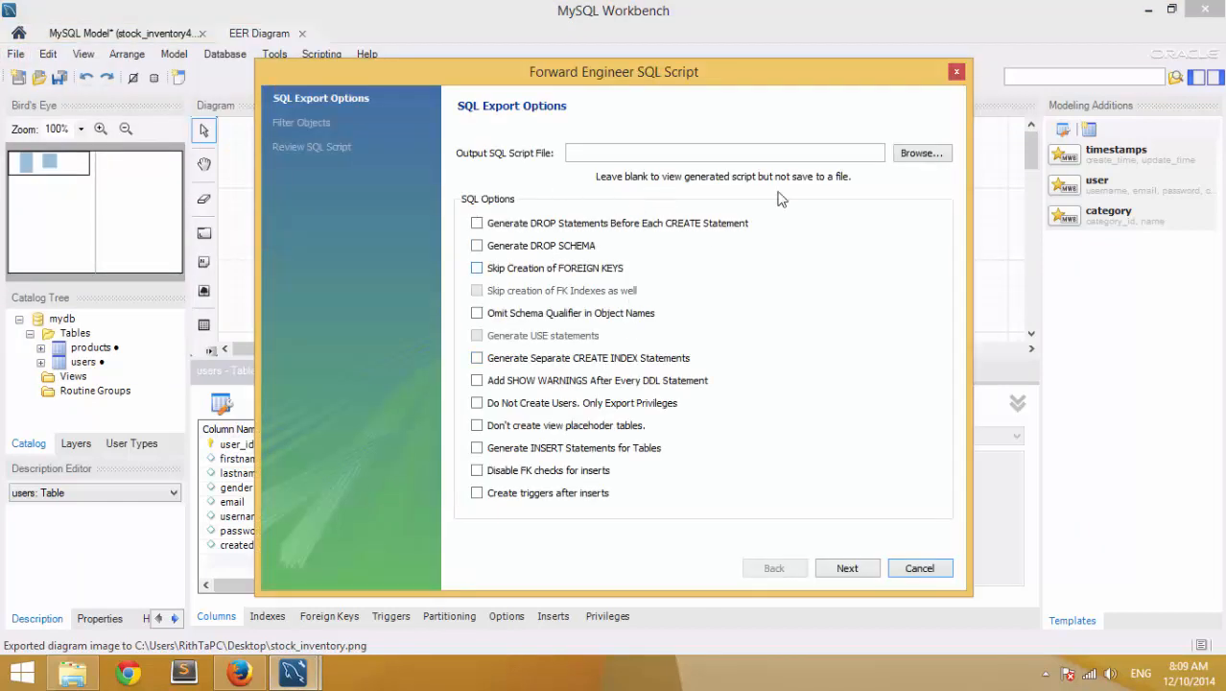
left_click(847, 568)
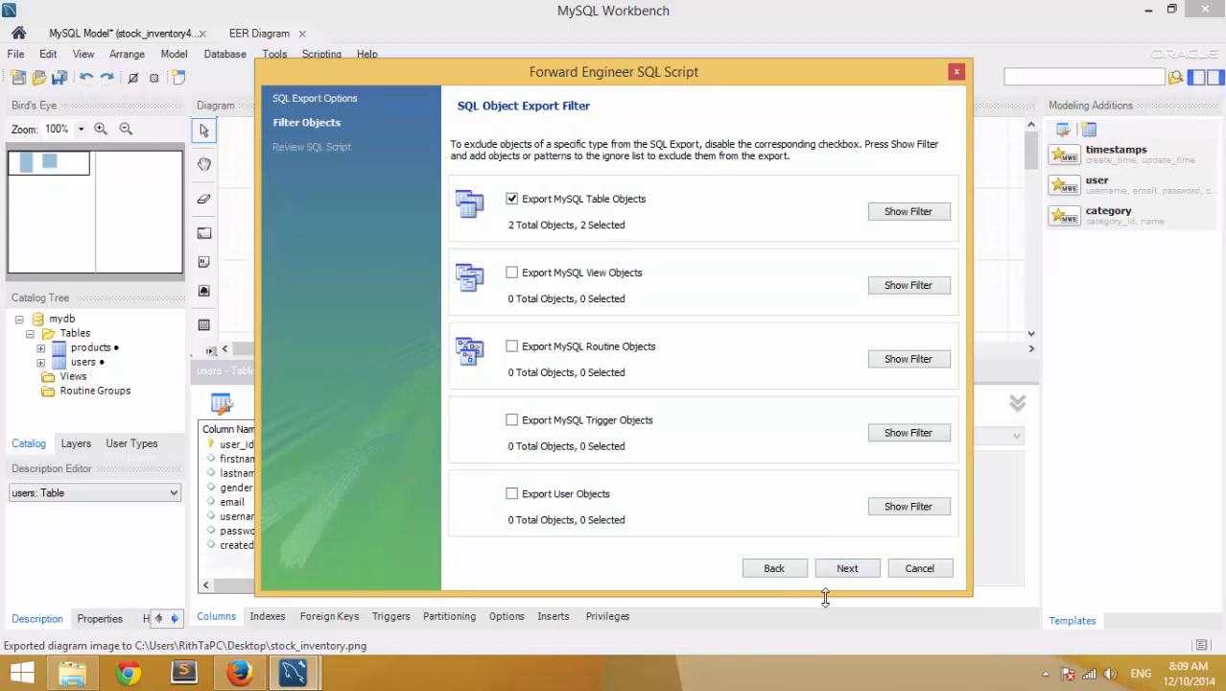
left_click(847, 568)
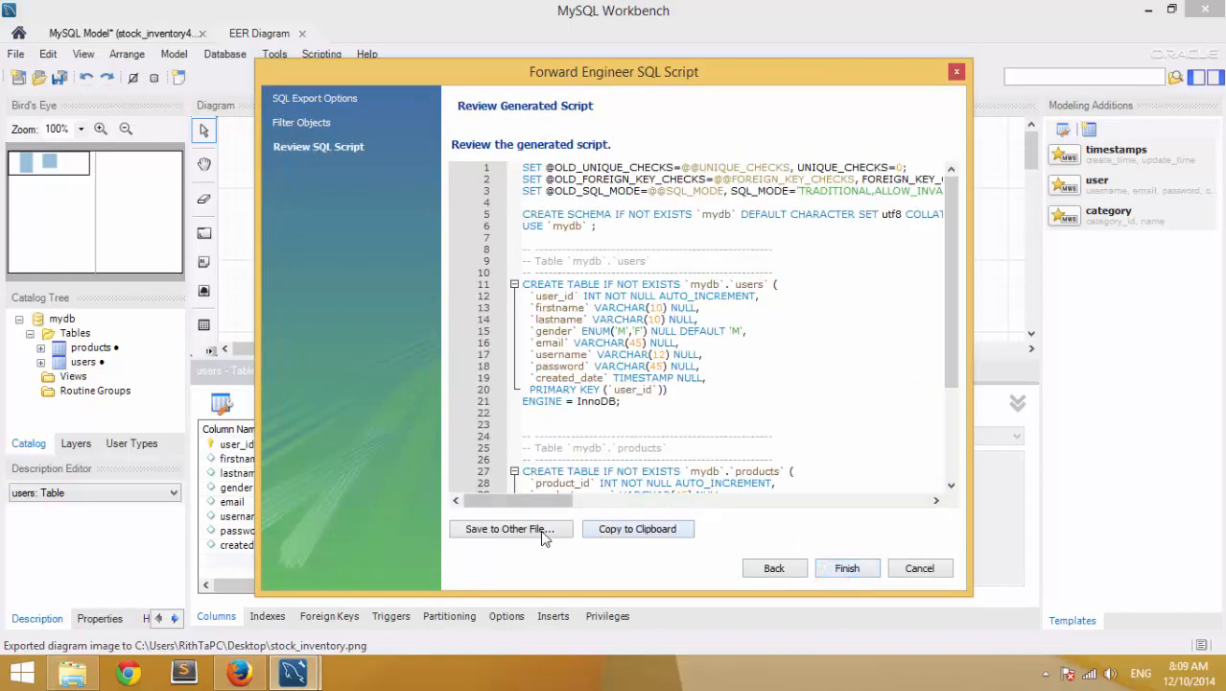
- Save the generated script to the Desktop as stock_inventory.sql and finish the wizard
left_click(542, 533)
left_click(315, 219)
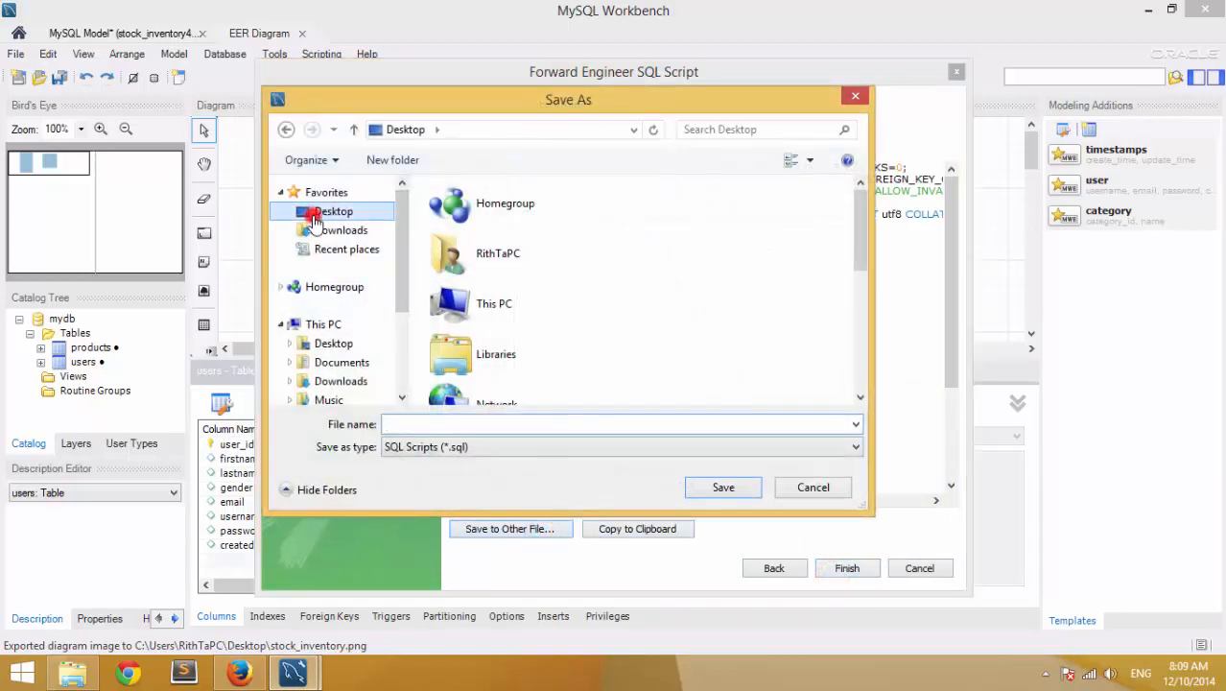
left_click(406, 421)
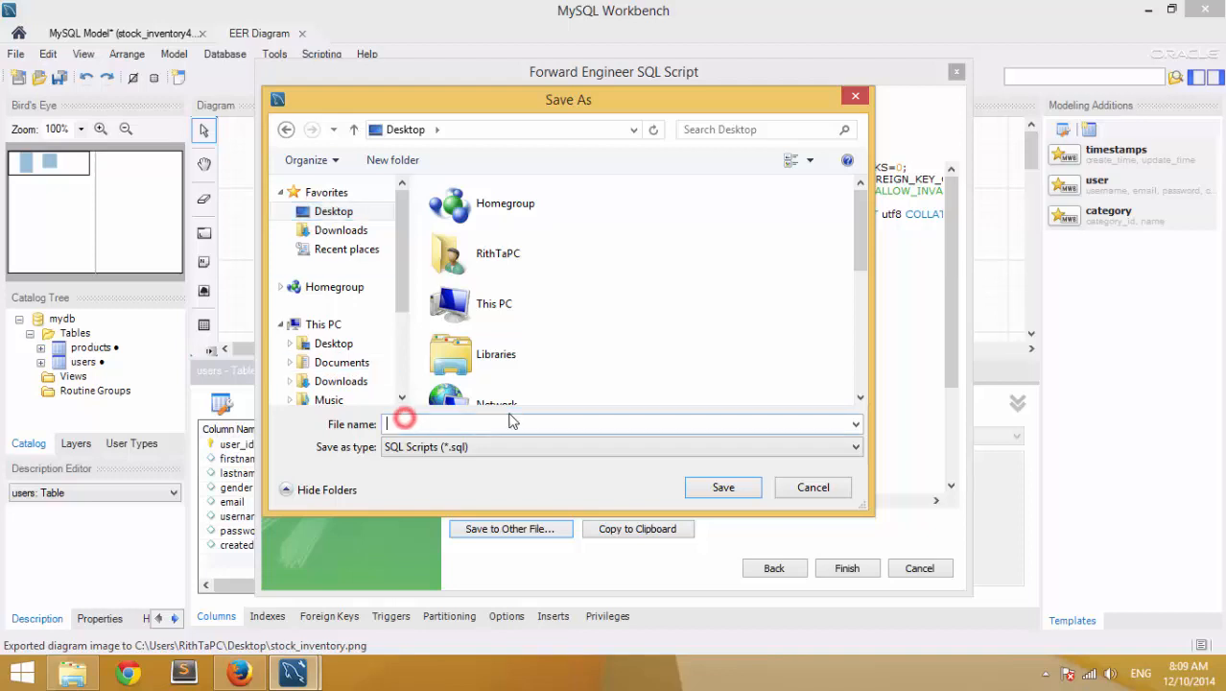
type("stock")
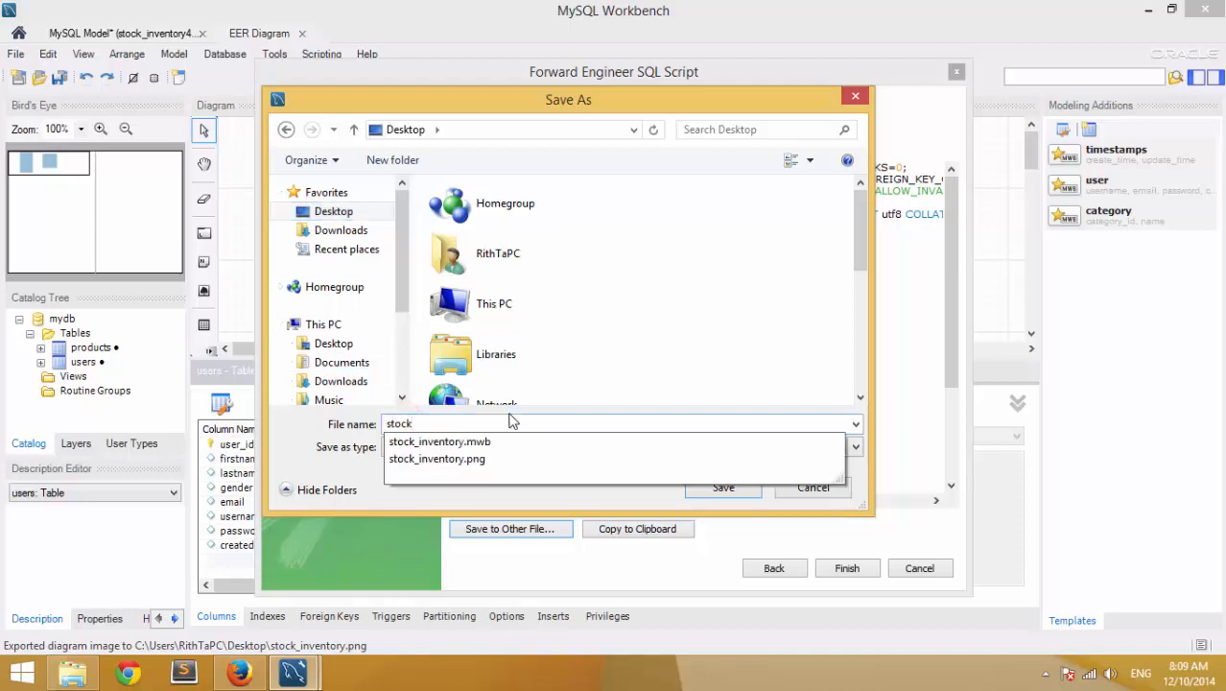
key("Down")
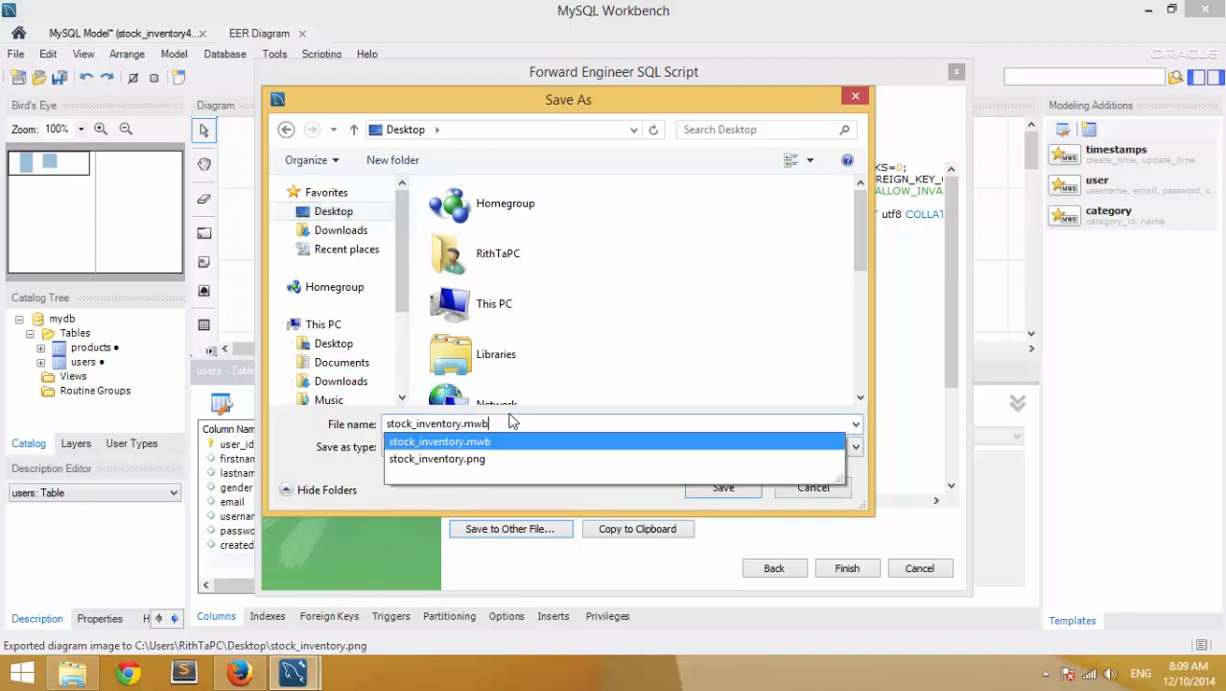
key("BackSpace")
key("BackSpace")
key("BackSpace")
key("BackSpace")
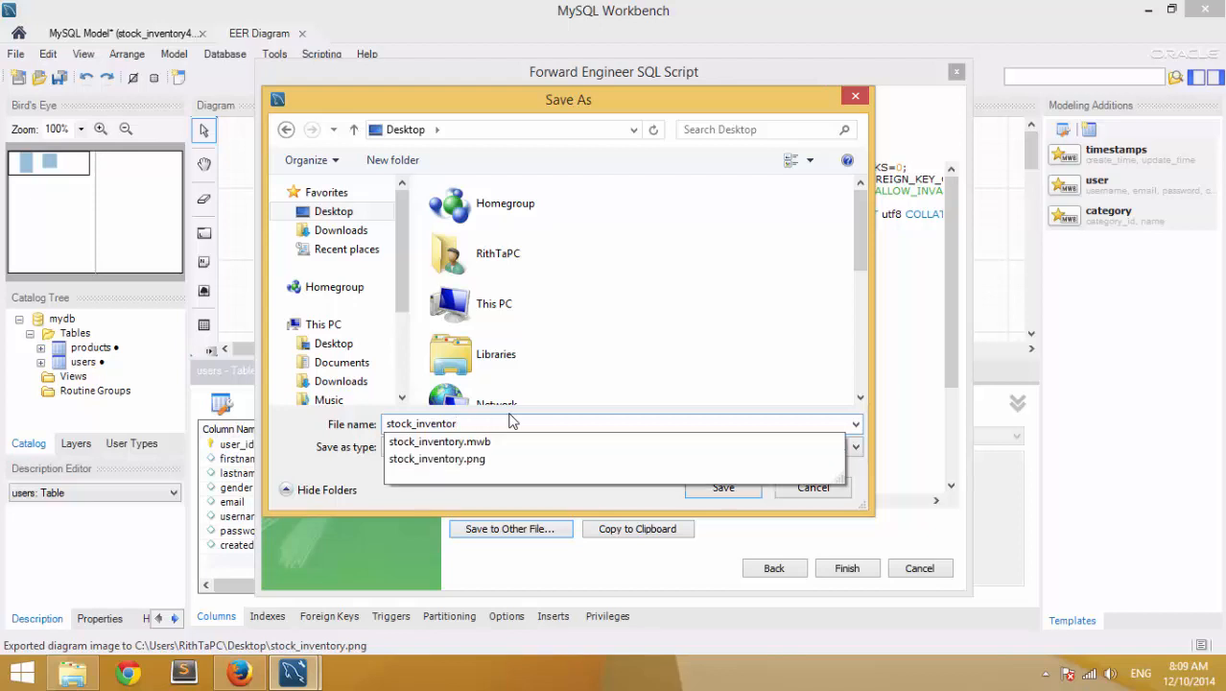
type(".sql")
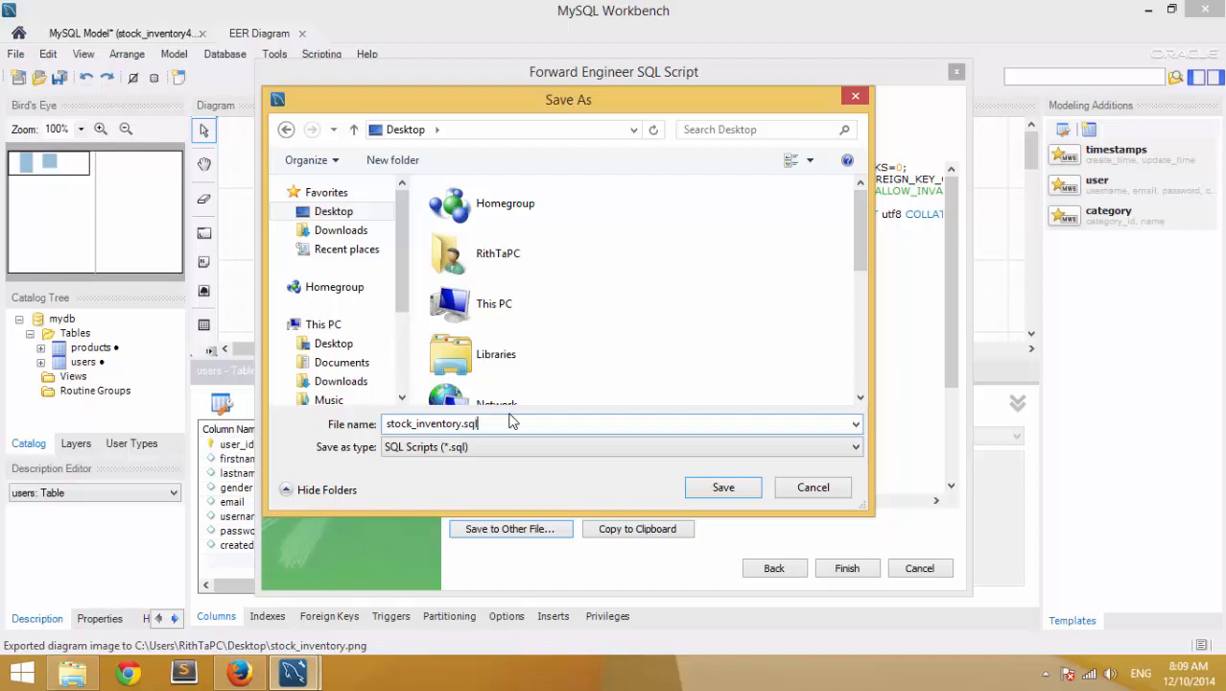
key("Return")
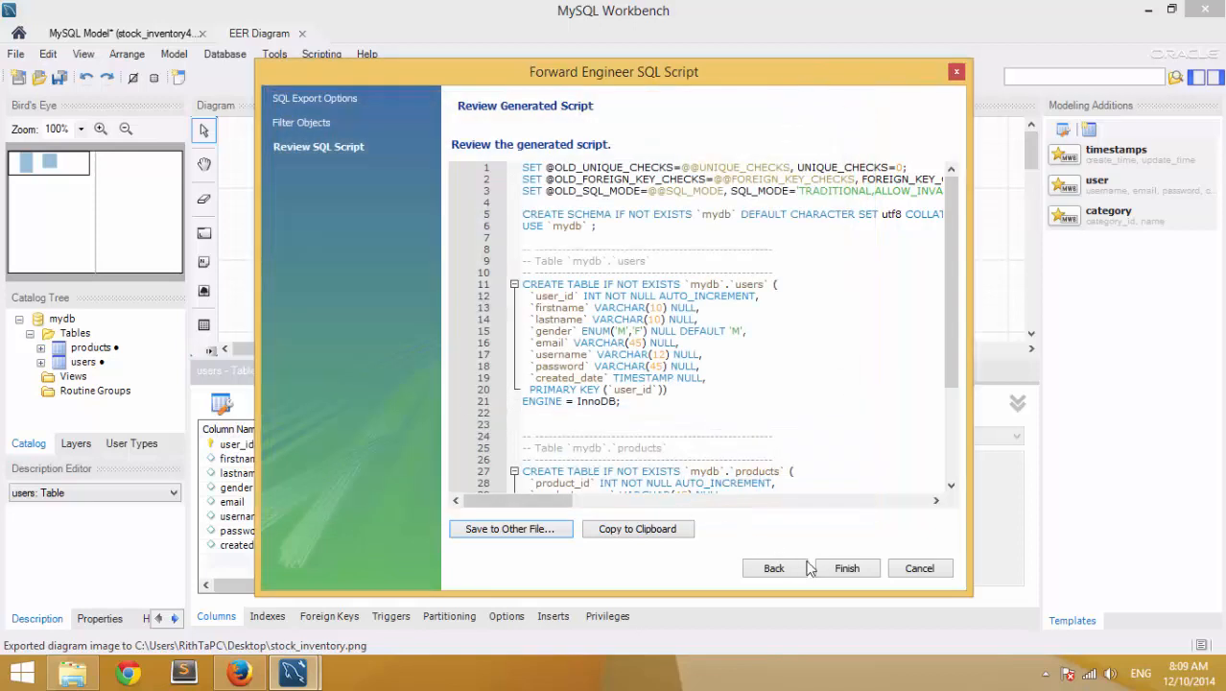
left_click(844, 568)
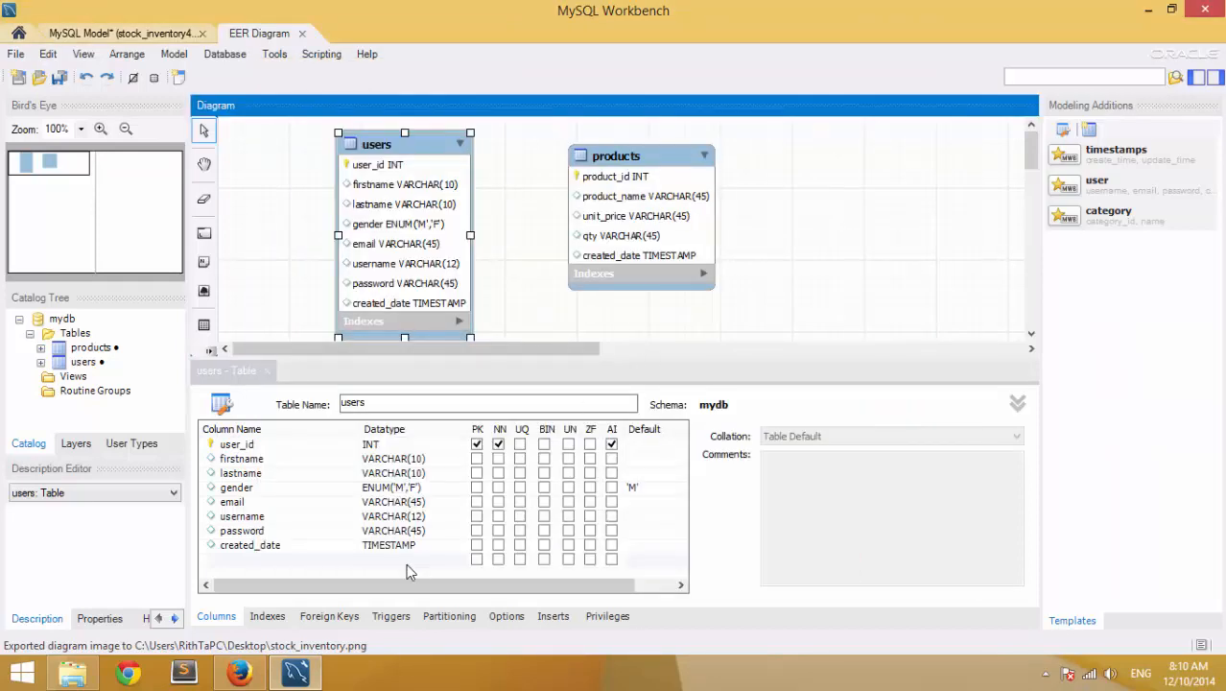
key("super+d")
- Open stock_inventory.sql from the desktop with Edit with Notepad++
left_click(125, 466)
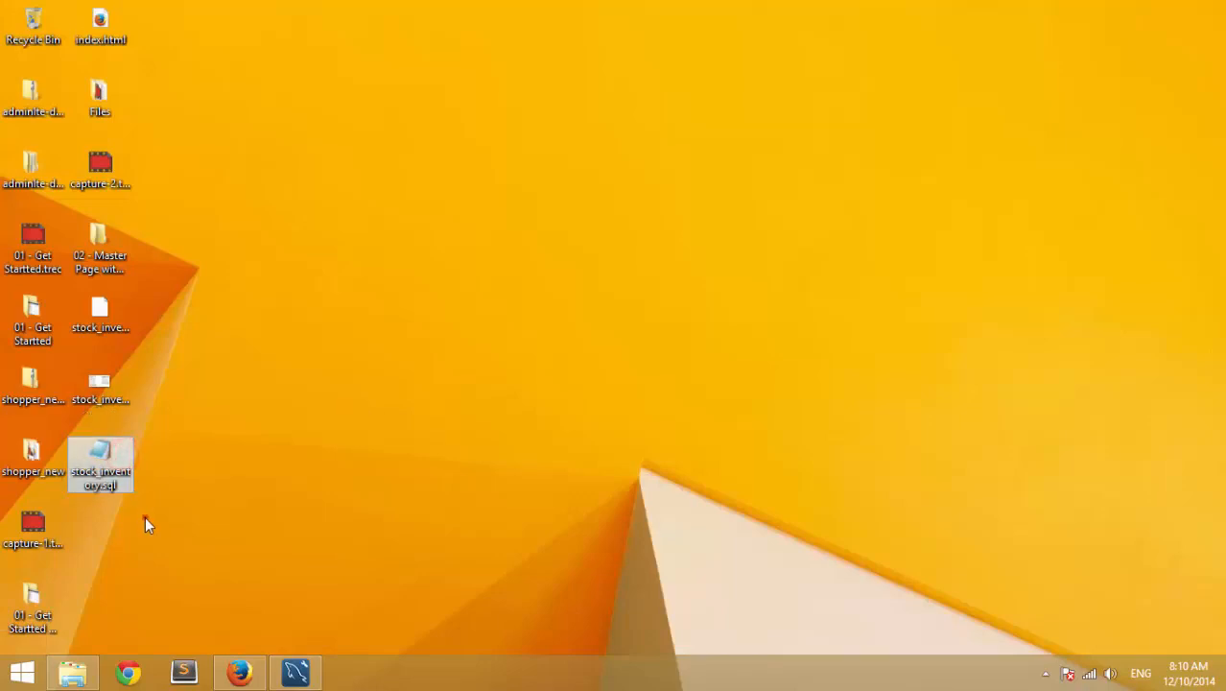
left_click_drag(145, 518, 85, 436)
left_click(156, 484)
left_click(120, 460)
left_click(302, 526)
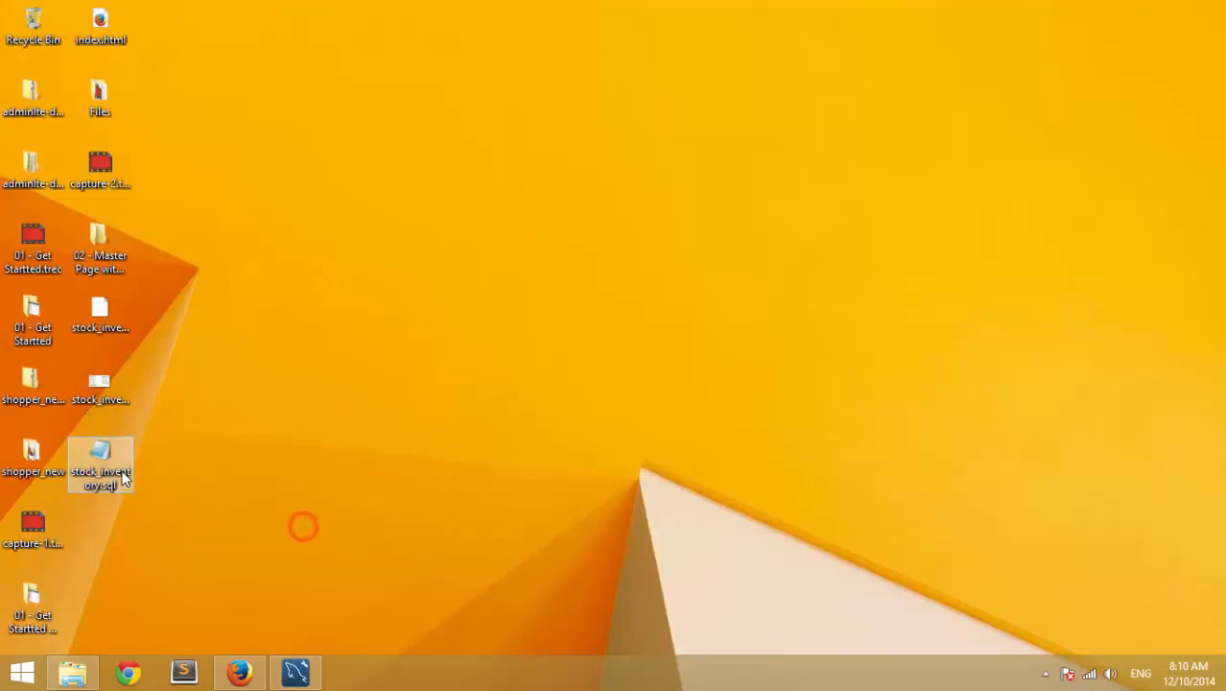
right_click(113, 459)
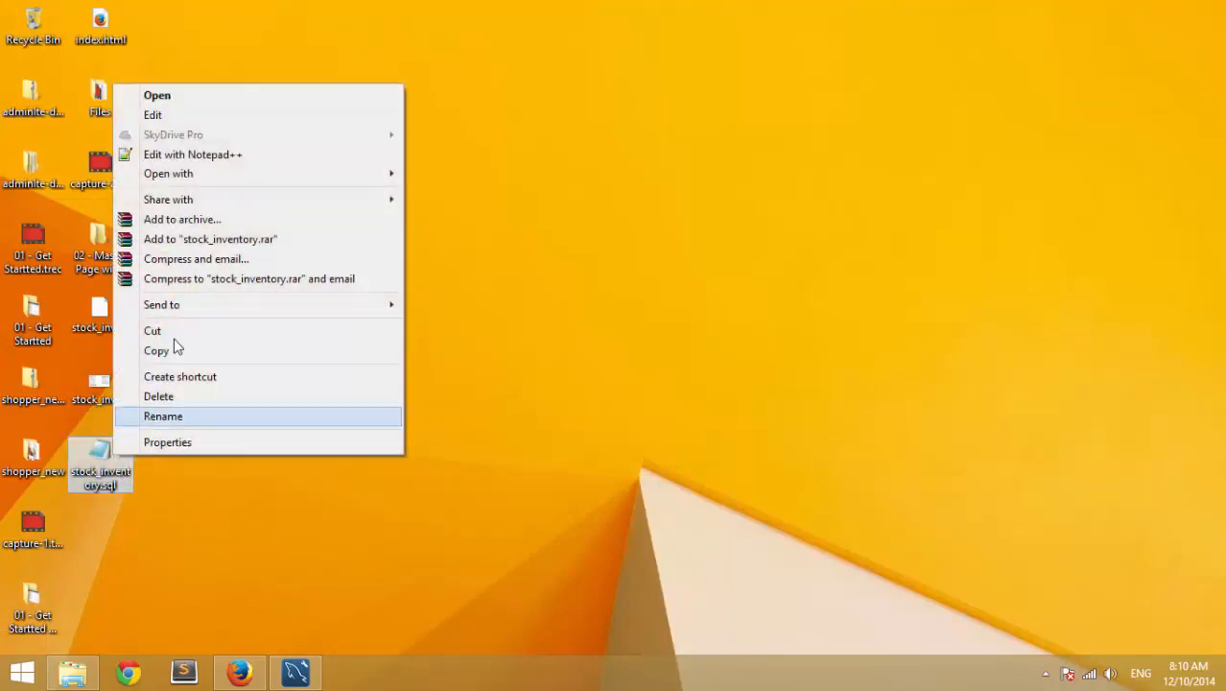
left_click(220, 156)
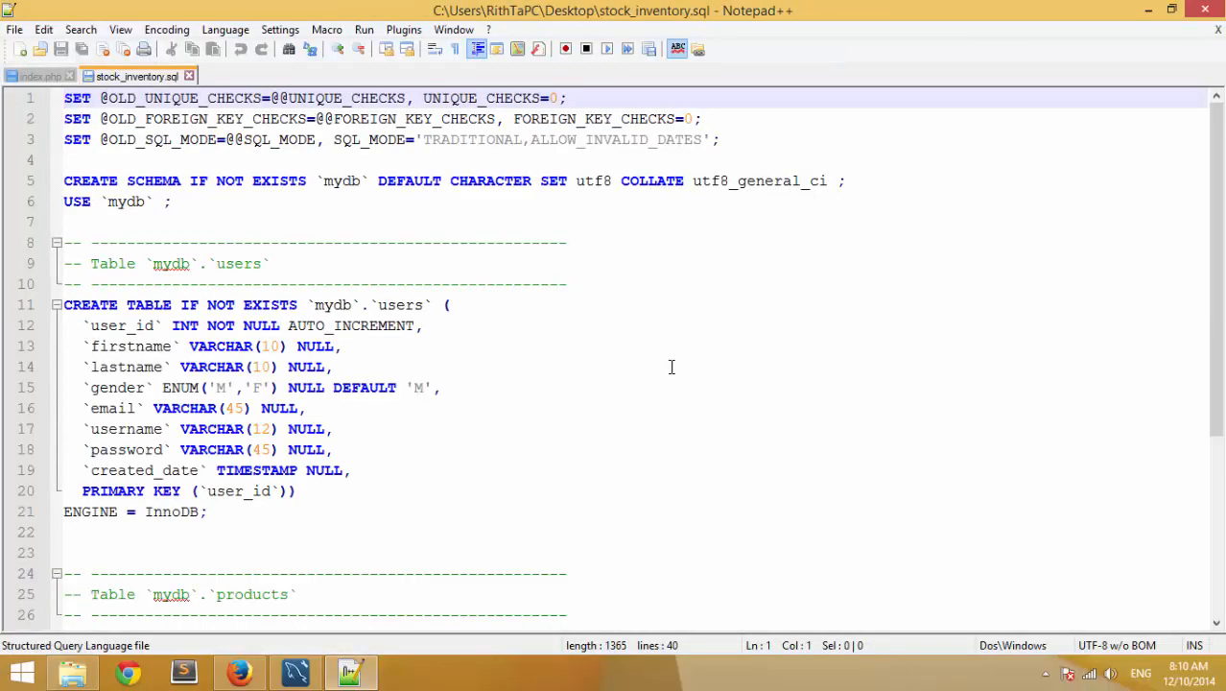
- Replace mydb with stock_inventory in the CREATE SCHEMA line 5 and save
double_click(337, 180)
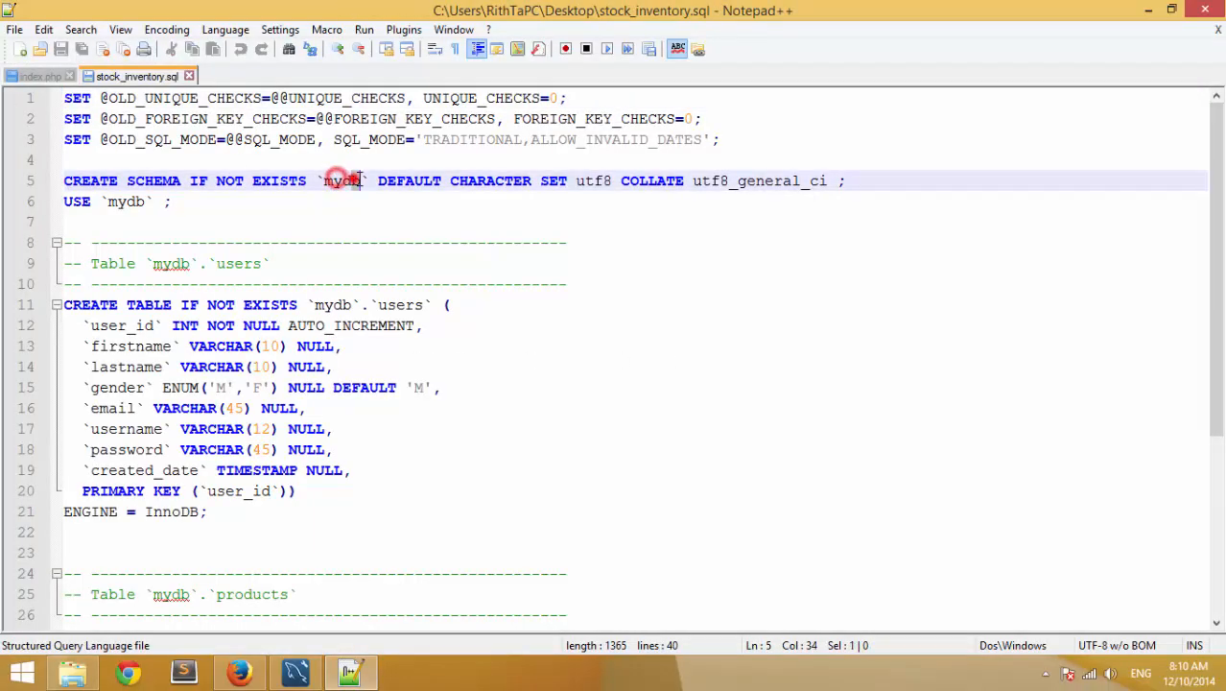
left_click(364, 179)
mouse_move(327, 179)
left_mouse_down()
mouse_move(362, 182)
mouse_move(317, 183)
mouse_move(348, 174)
mouse_move(333, 176)
left_mouse_up()
left_click(329, 189)
left_click(373, 200)
left_click(354, 187)
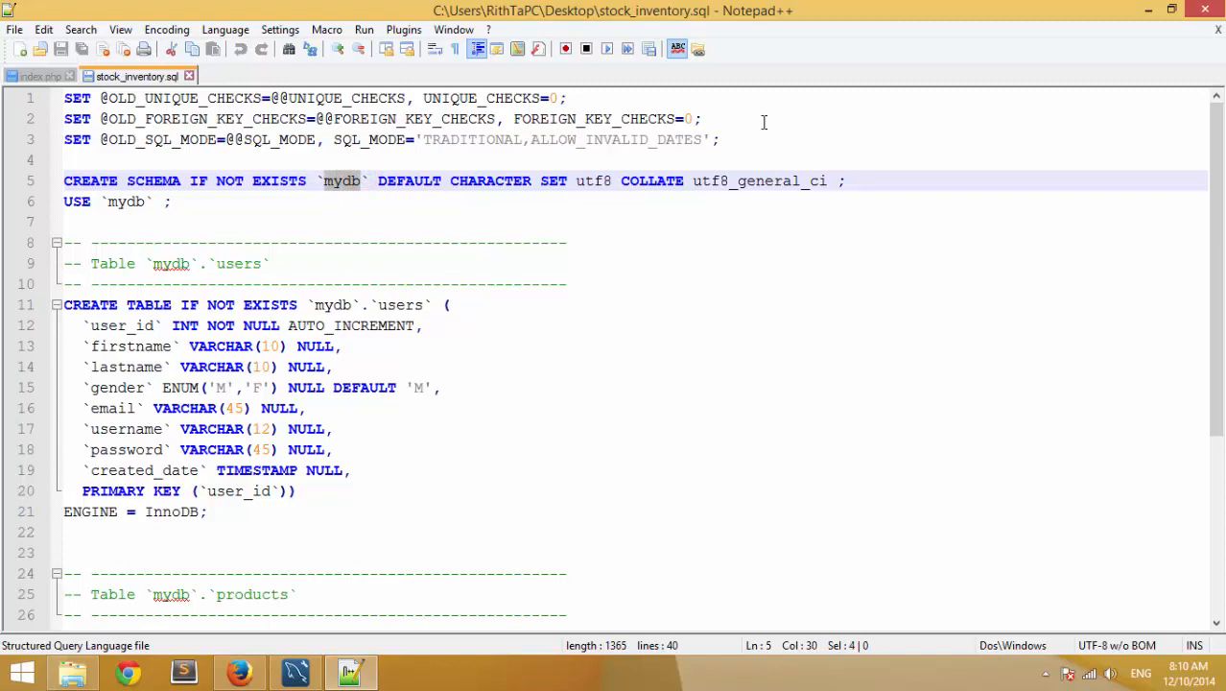
type("stock")
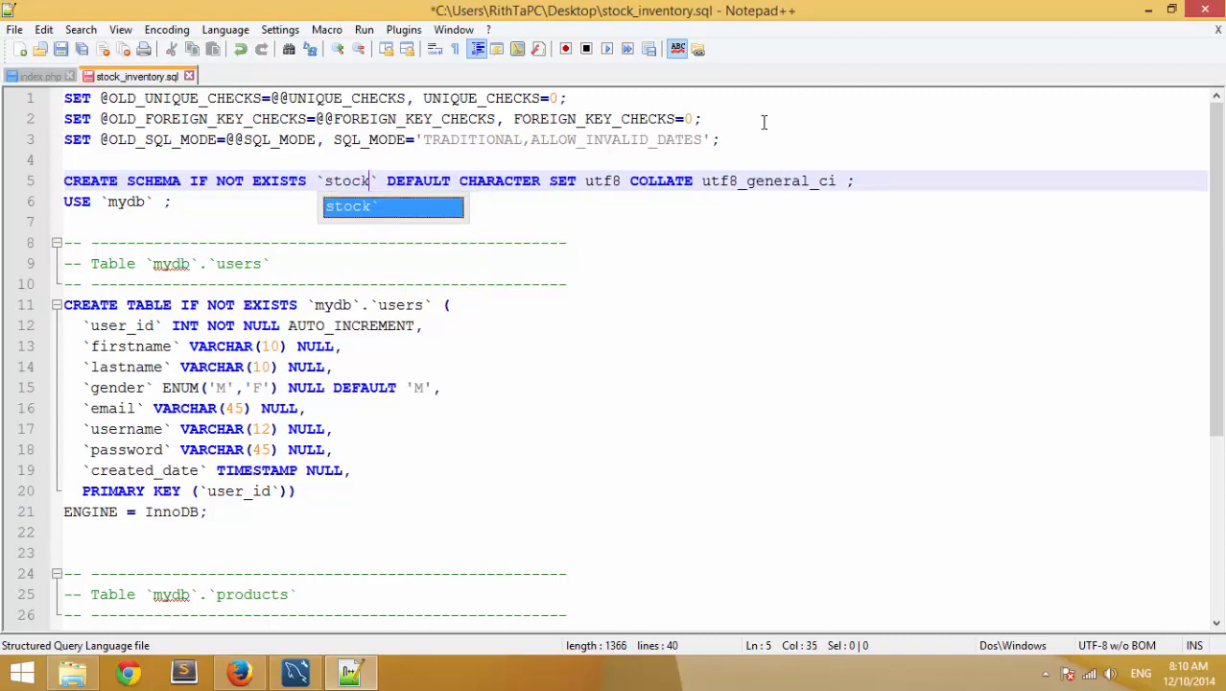
key("Escape")
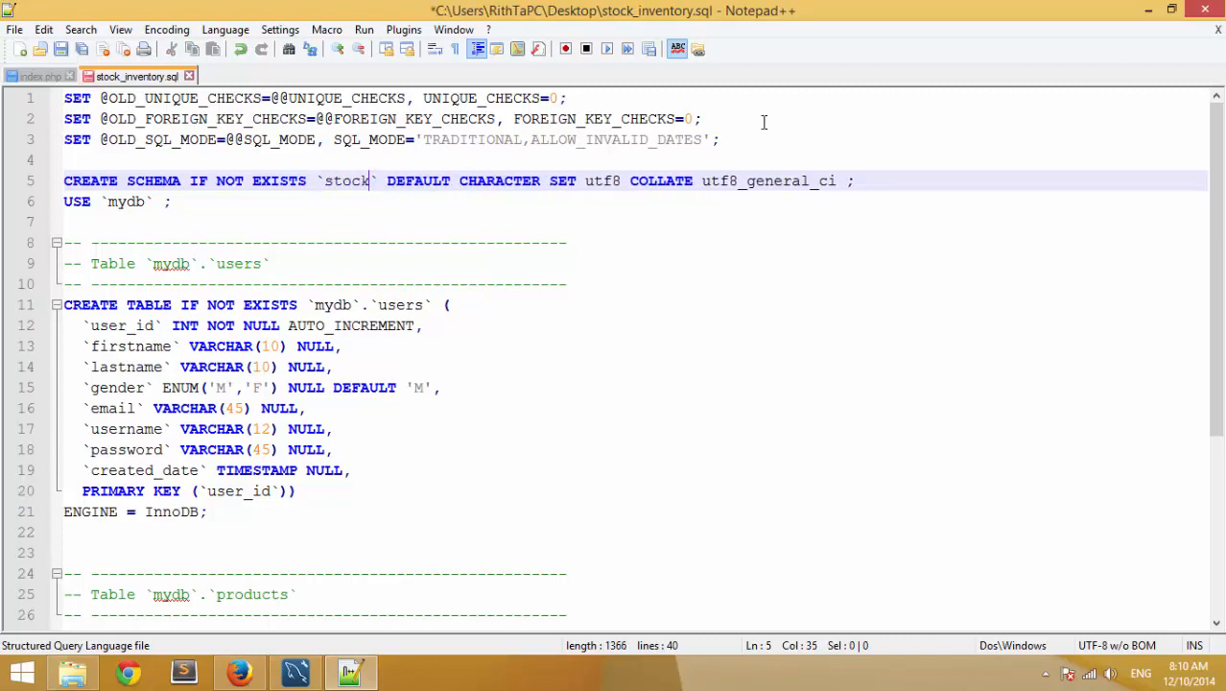
type("_inven")
type("tory")
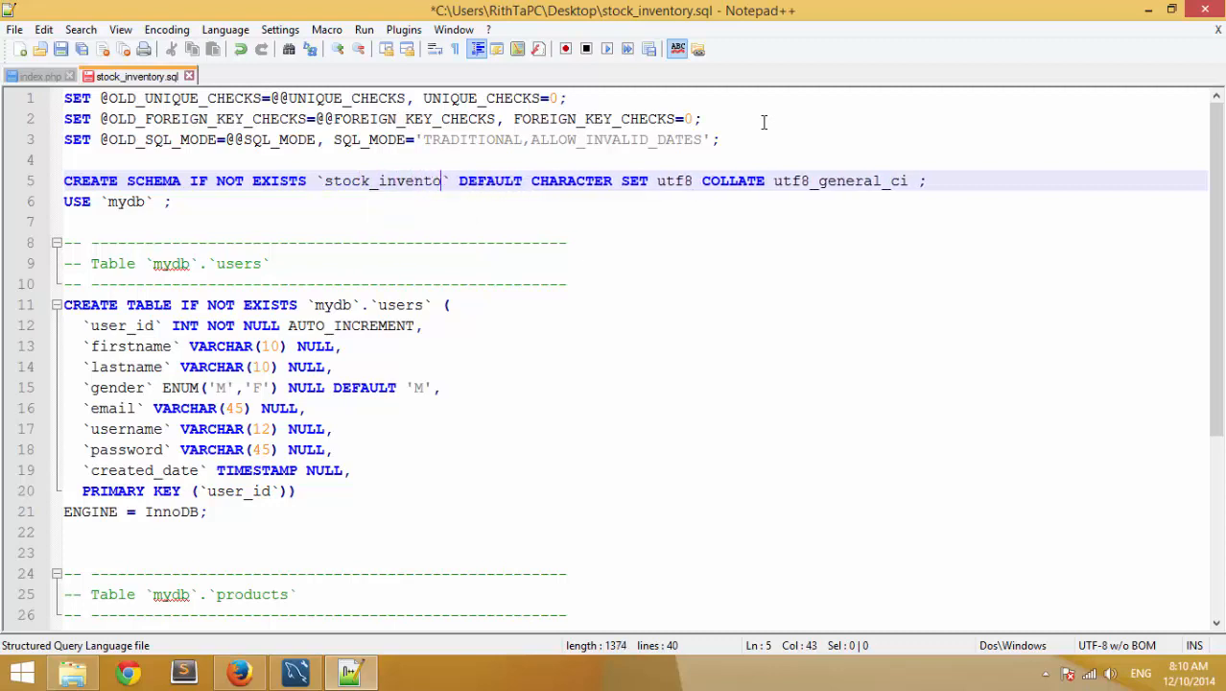
key("ctrl+s")
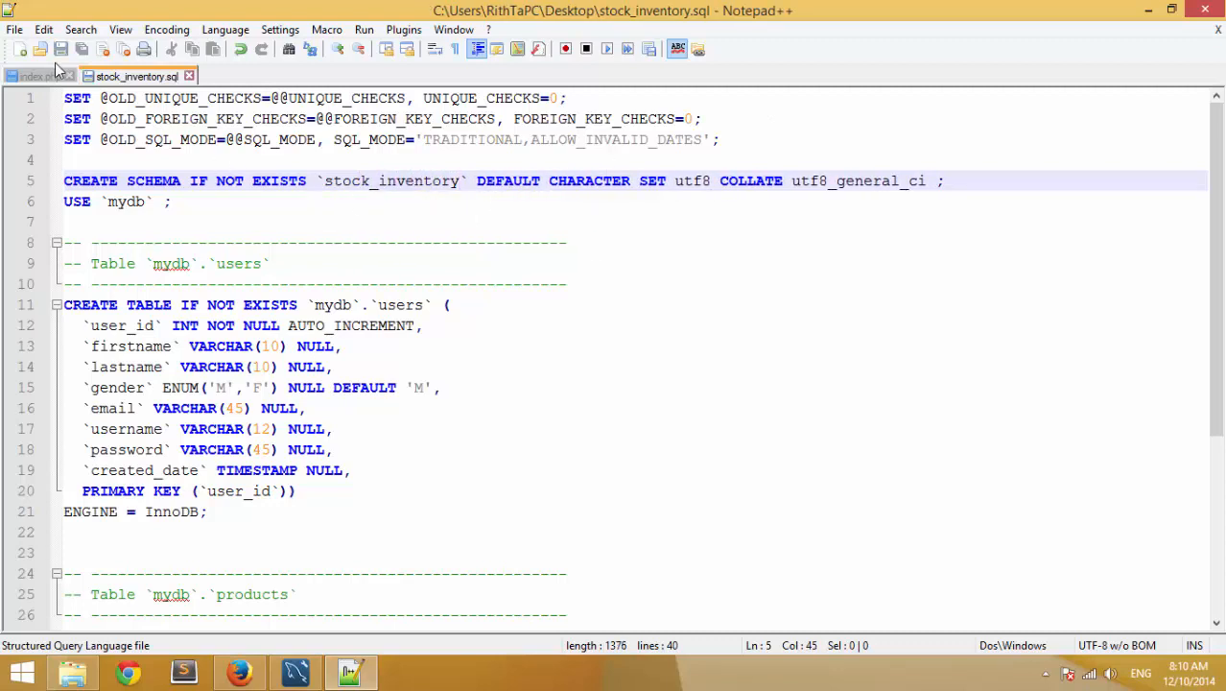
- Reload the file and change the USE line 6 from mydb to stock_inventory, then save
left_click(14, 29)
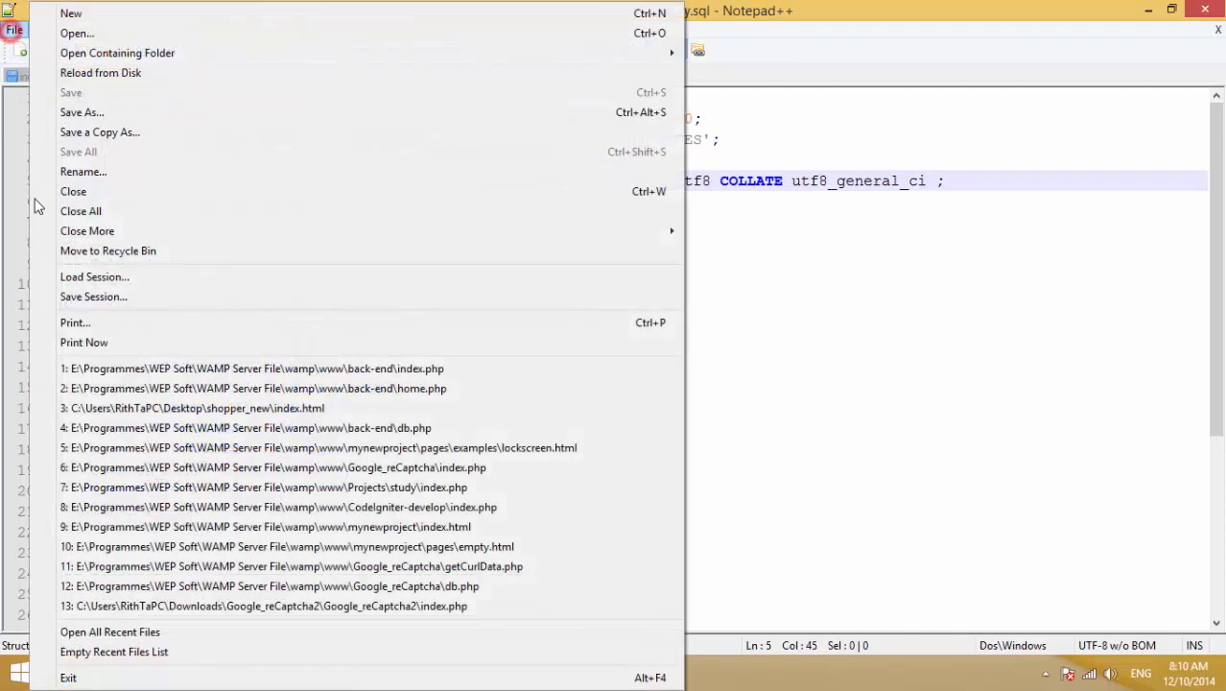
left_click(93, 75)
left_click(870, 288)
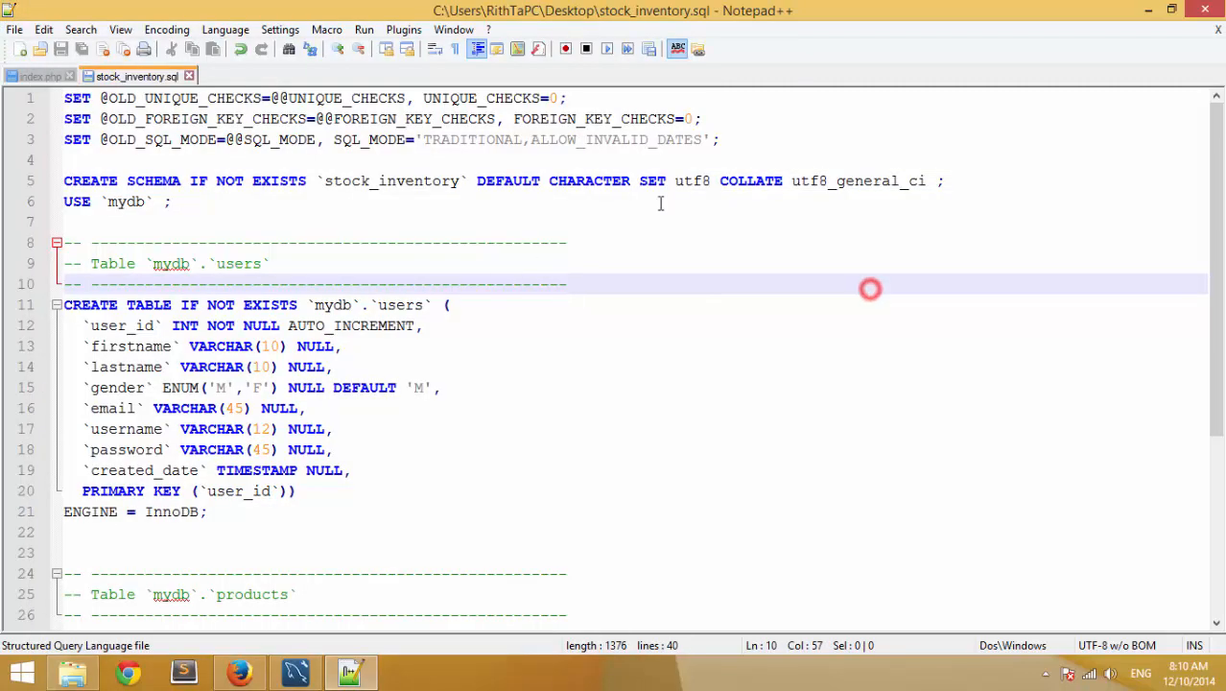
double_click(125, 201)
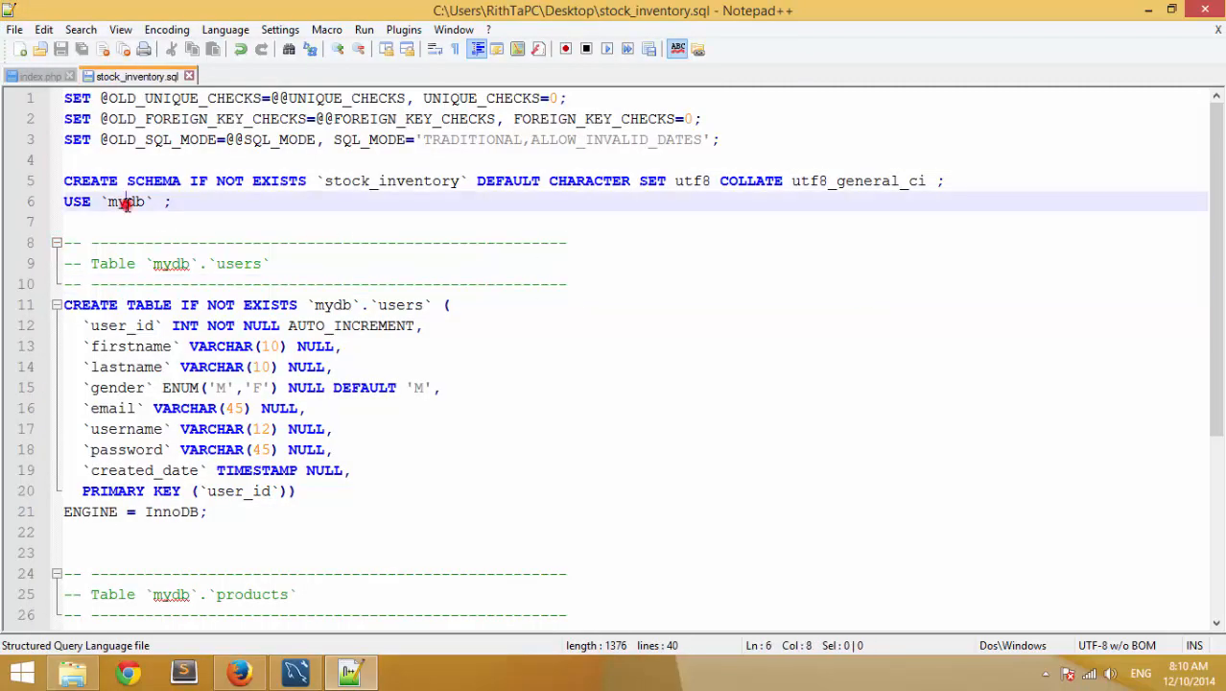
double_click(420, 185)
key("ctrl+c")
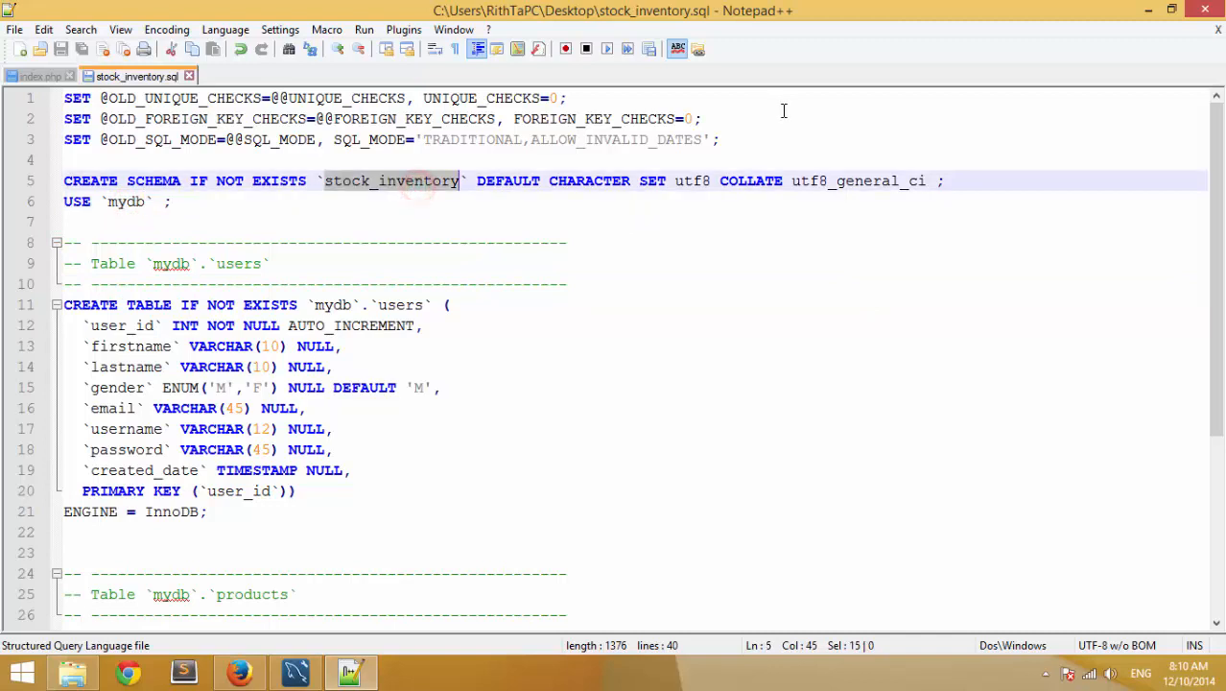
double_click(117, 202)
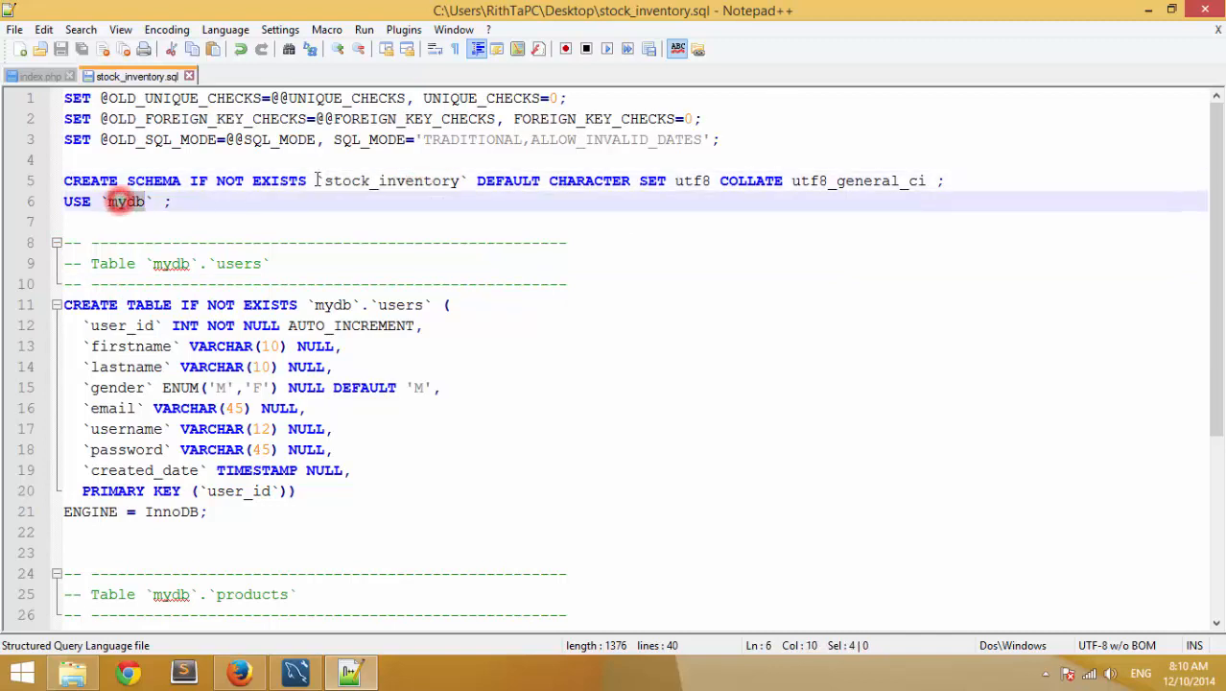
key("ctrl+v")
key("ctrl+s")
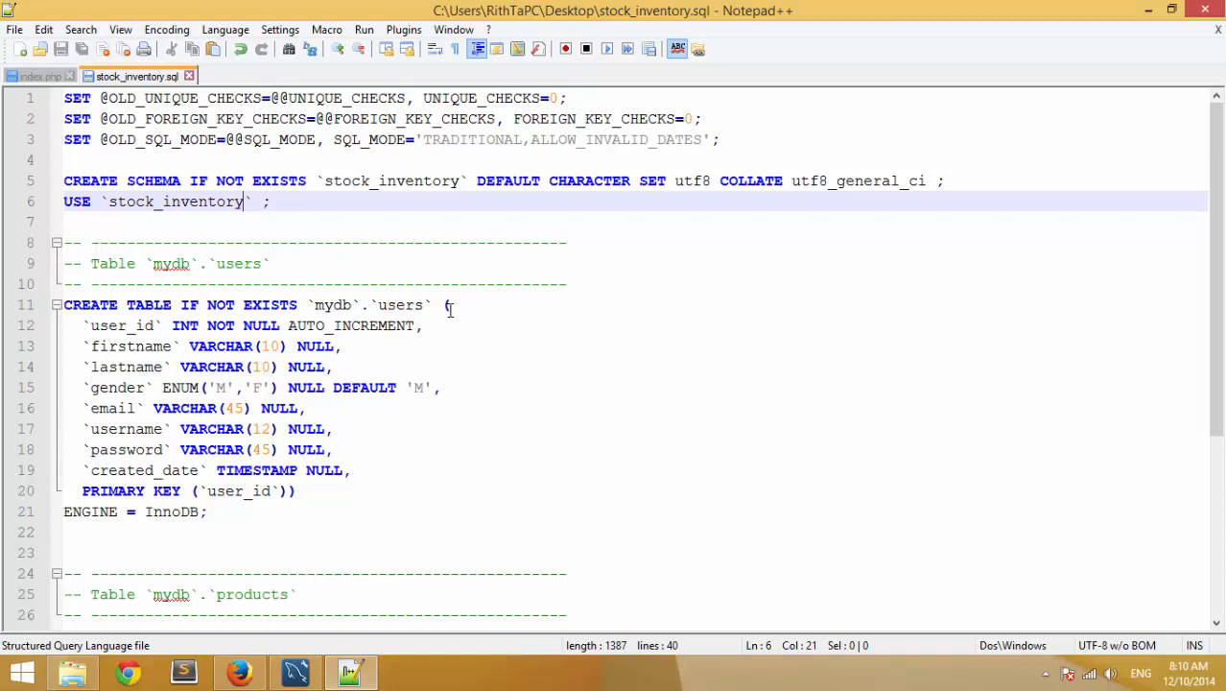
key("ctrl+f")
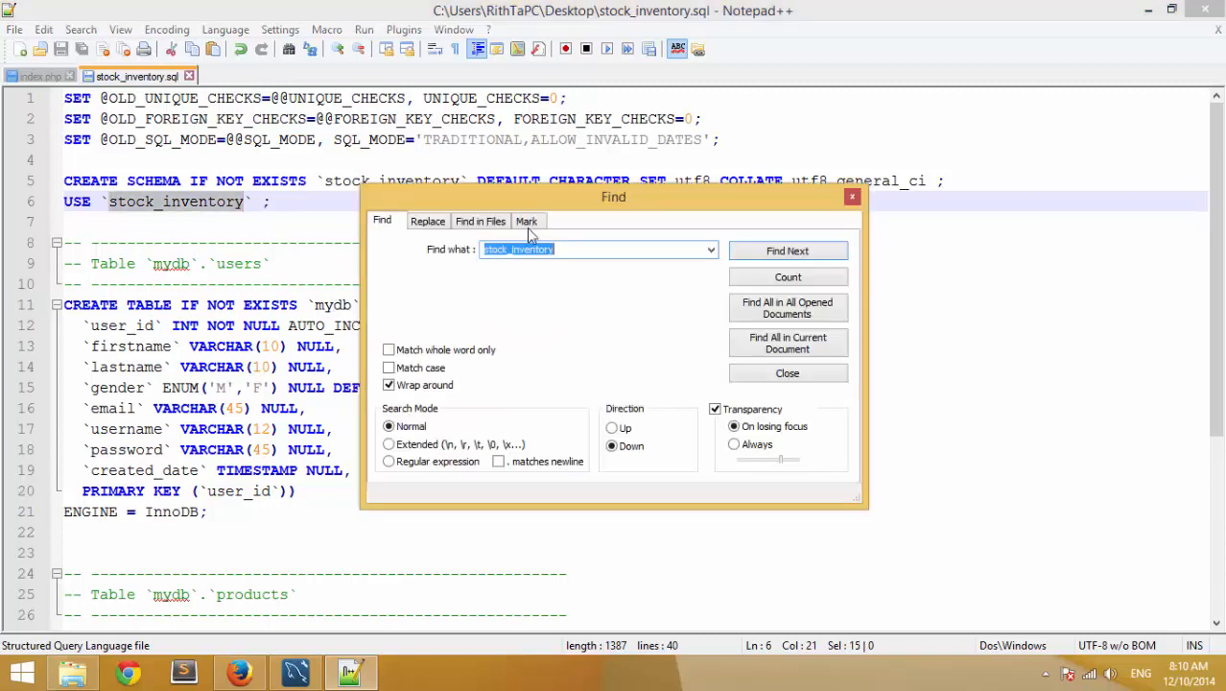
- Replace all occurrences of mydb with stock_inventory using Find and Replace
left_click_drag(585, 195, 854, 152)
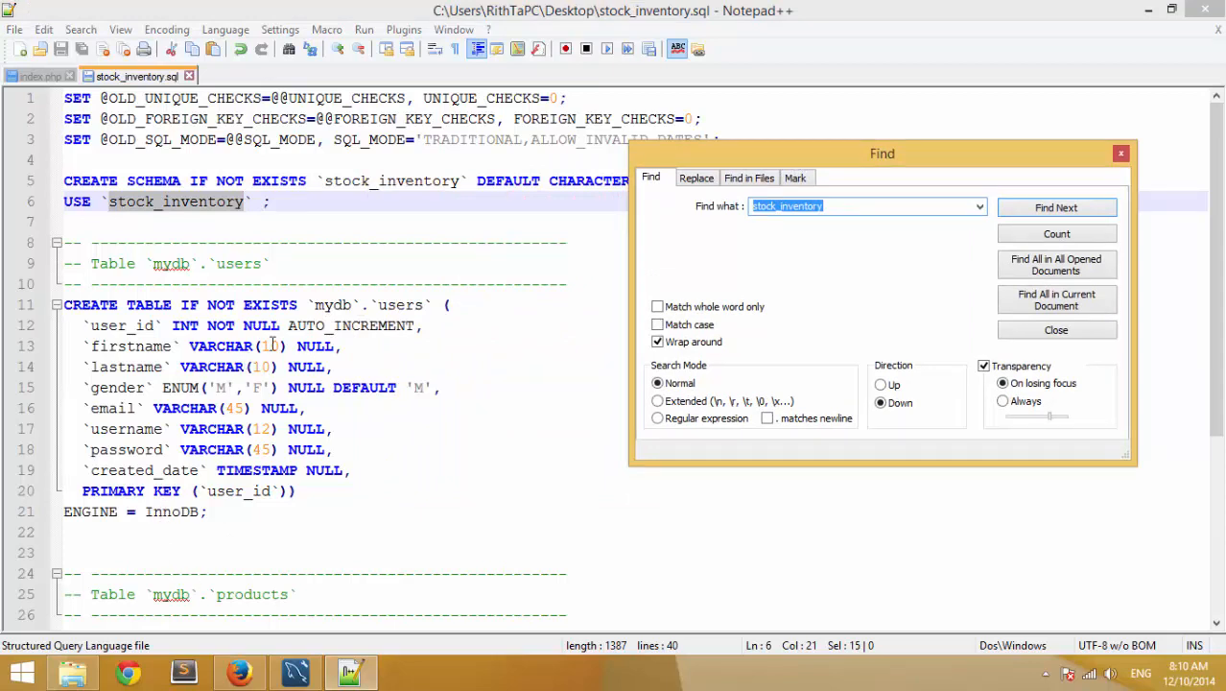
left_click(699, 180)
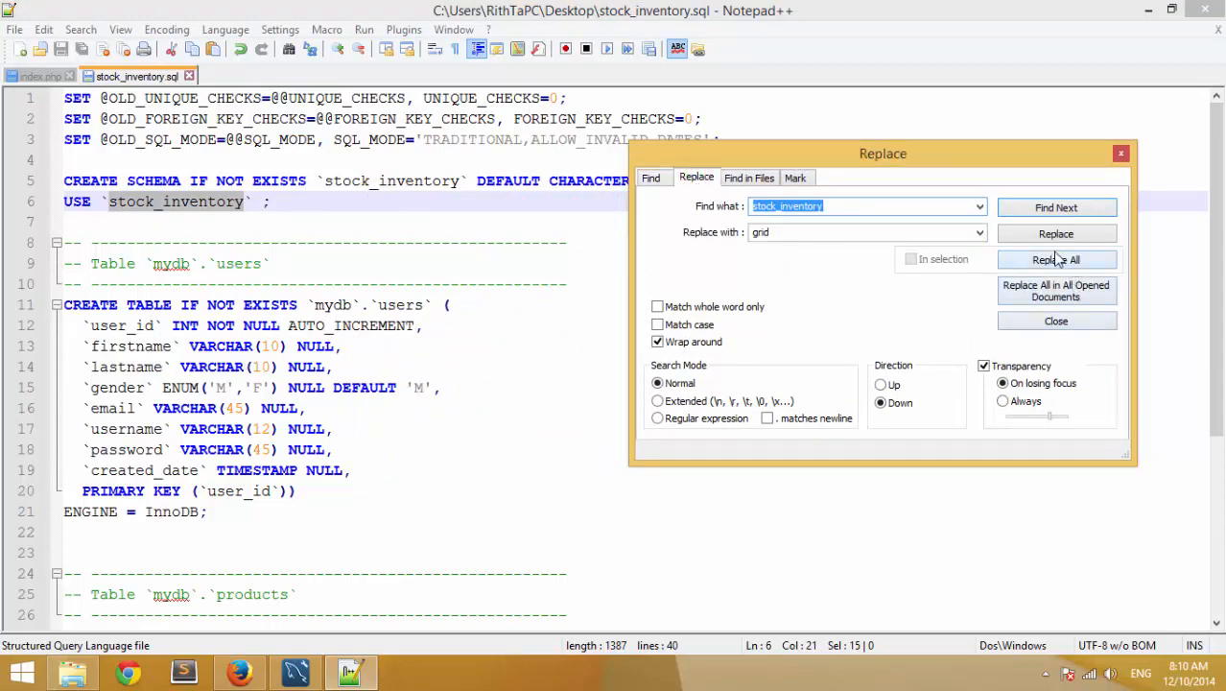
double_click(835, 206)
key("ctrl+x")
double_click(787, 234)
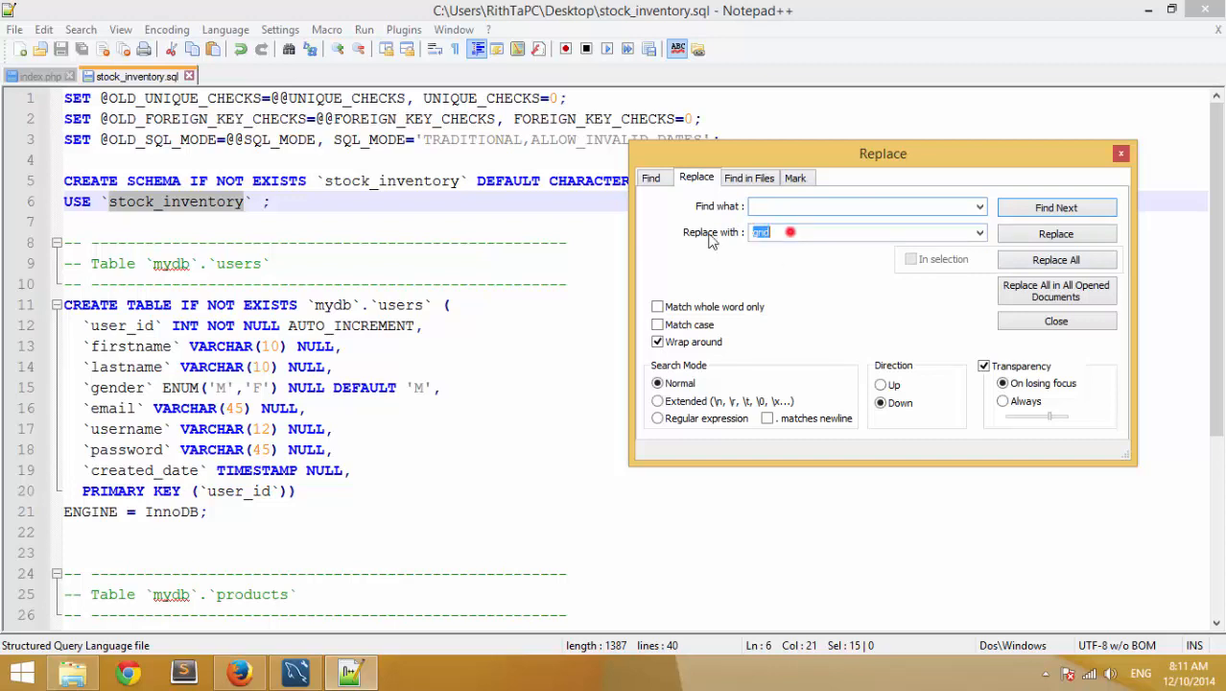
key("ctrl+v")
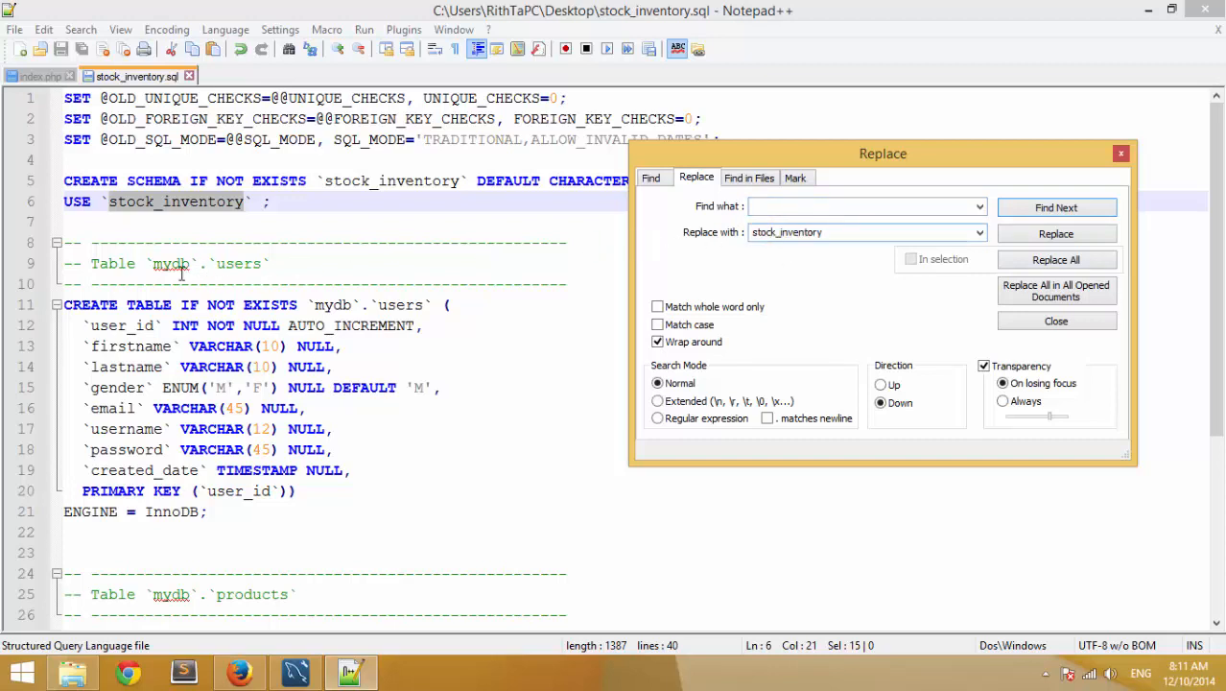
left_click(754, 205)
type("m")
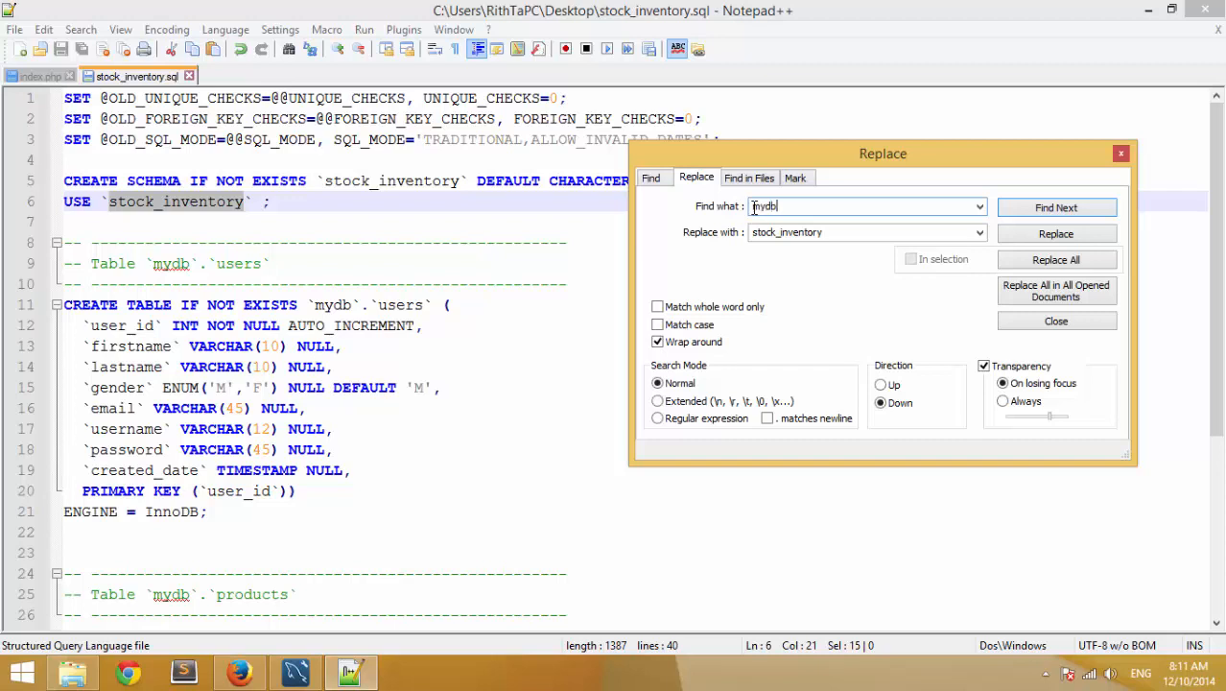
type("ydb")
double_click(817, 232)
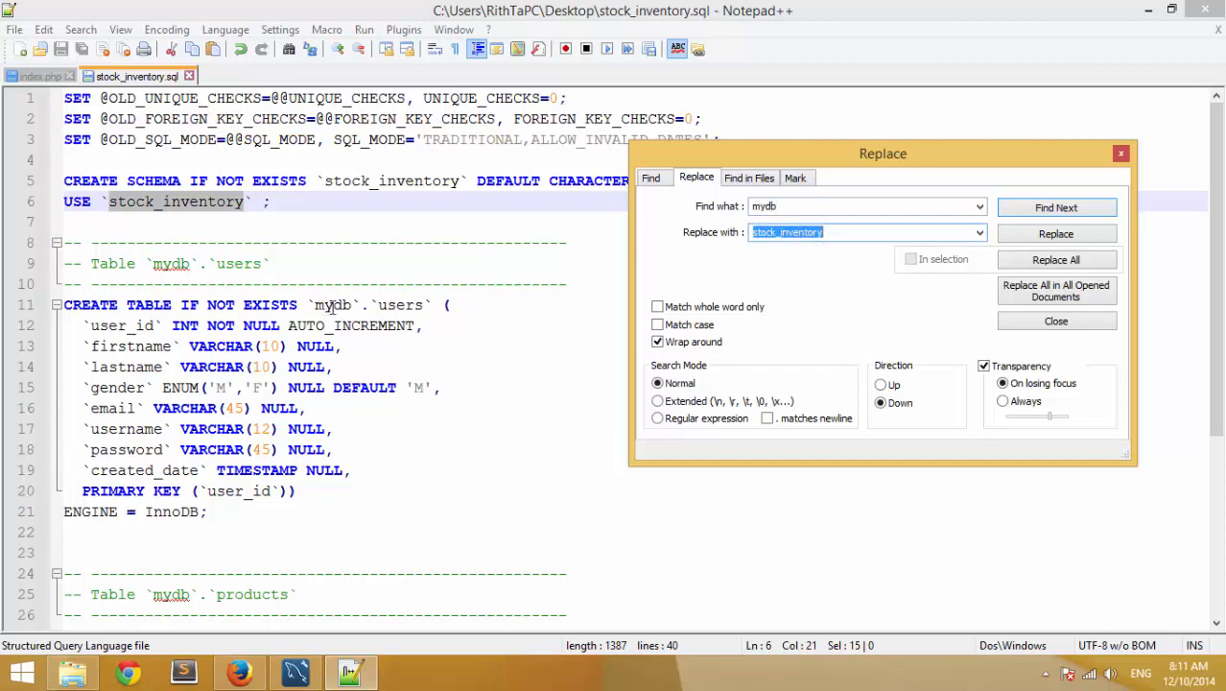
left_click(1056, 263)
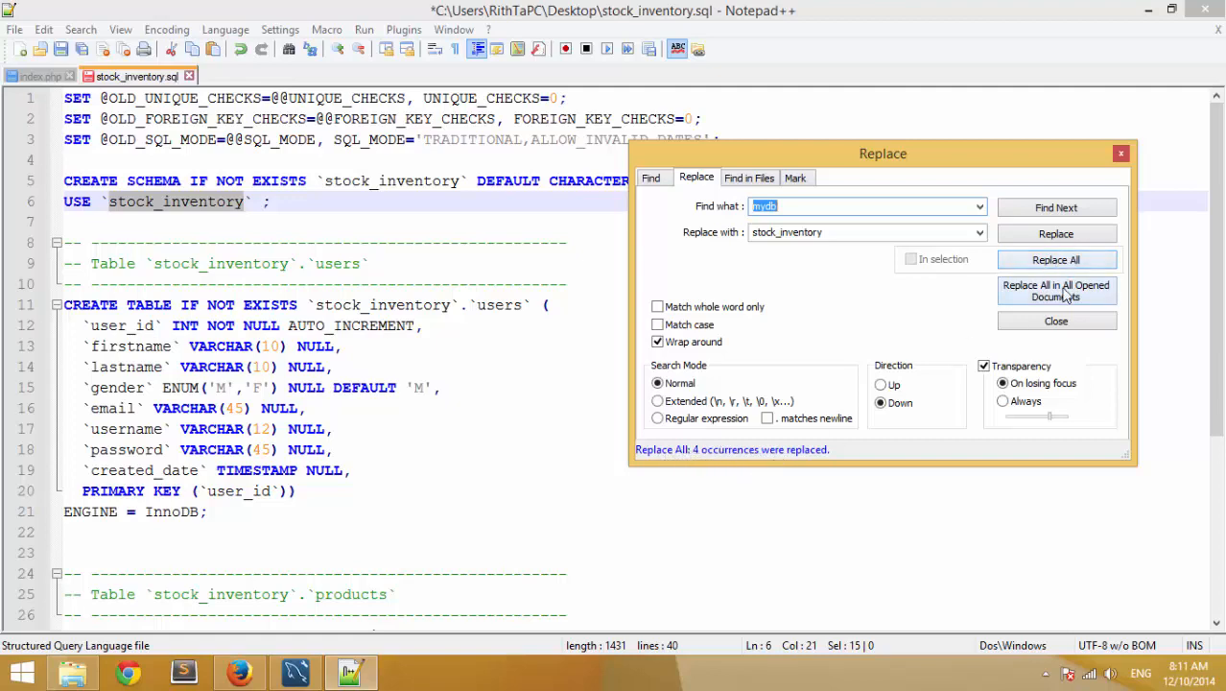
left_click(1056, 321)
- Save the SQL script, check the schema name on line 11, and close stock_inventory.sql
left_click(15, 29)
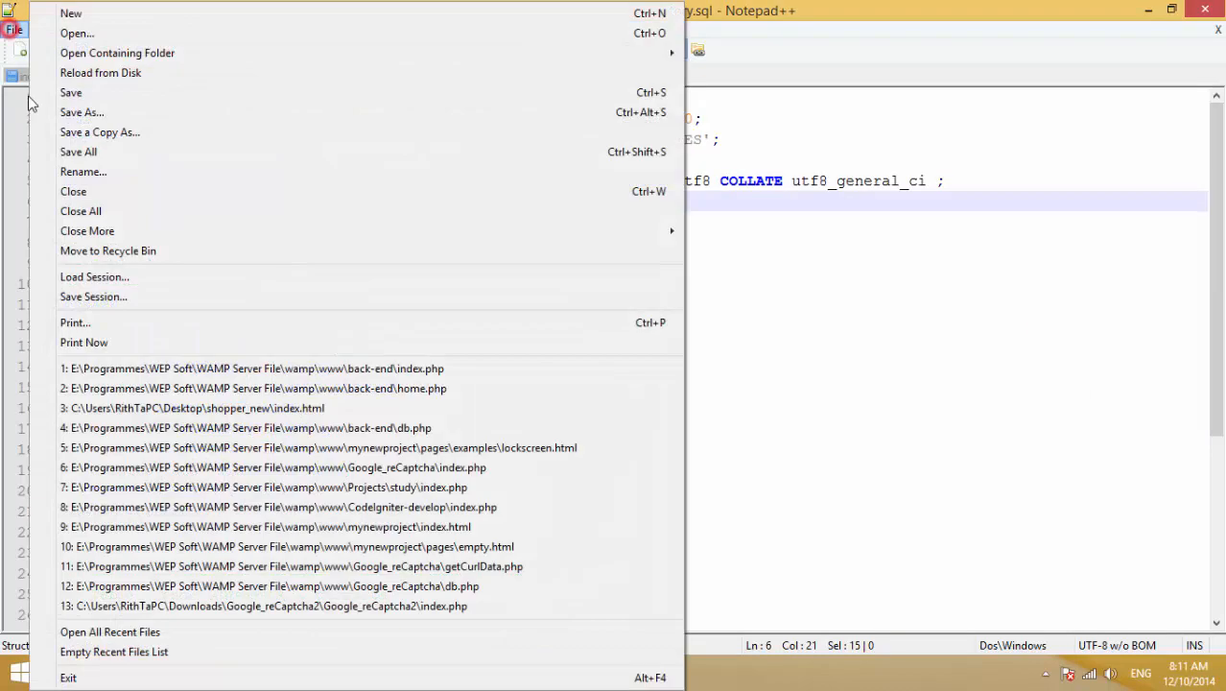
left_click(45, 95)
left_click(561, 331)
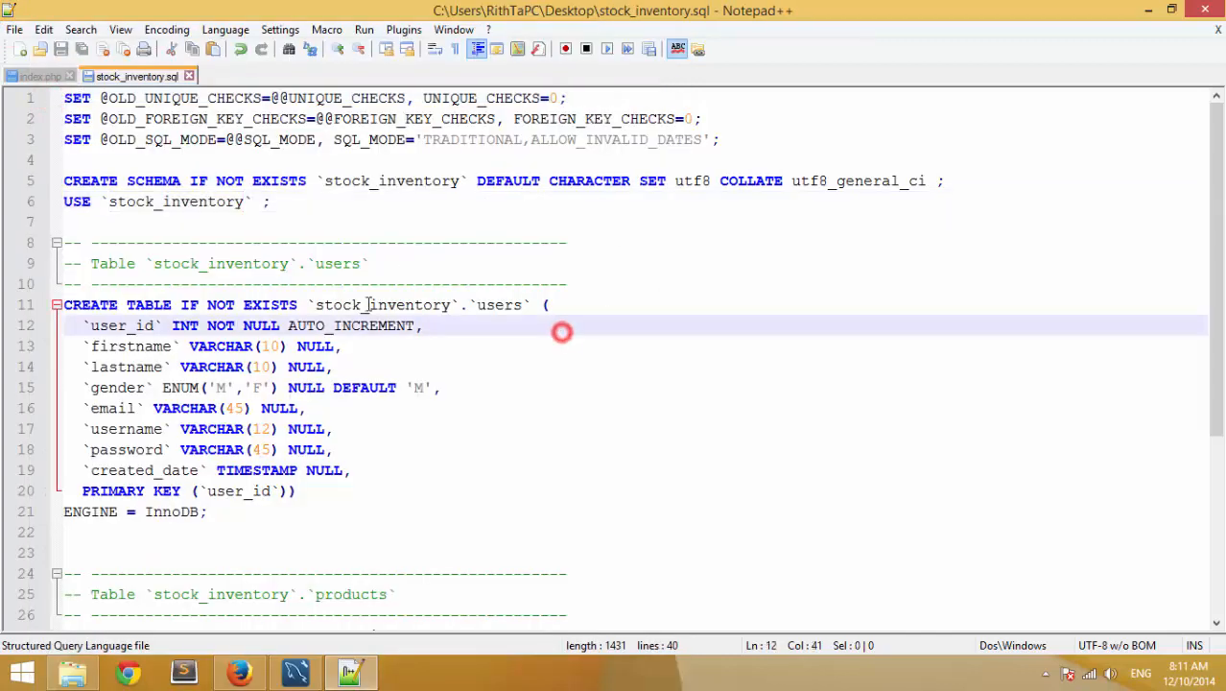
double_click(372, 305)
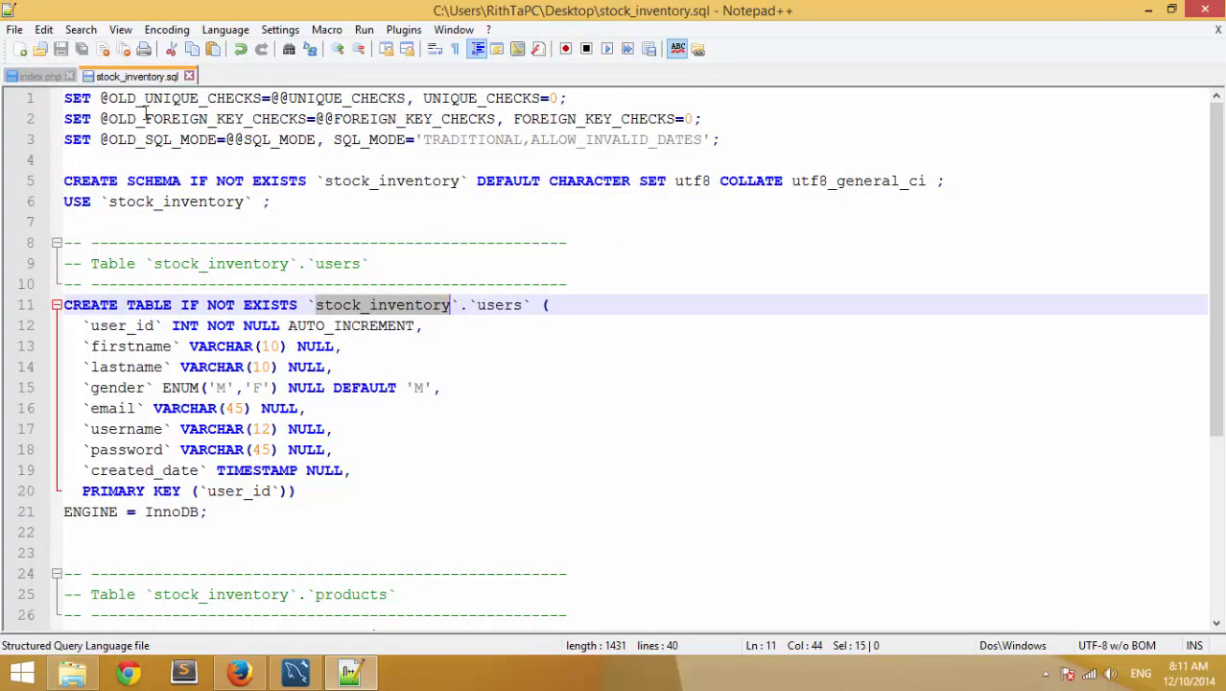
left_click(189, 76)
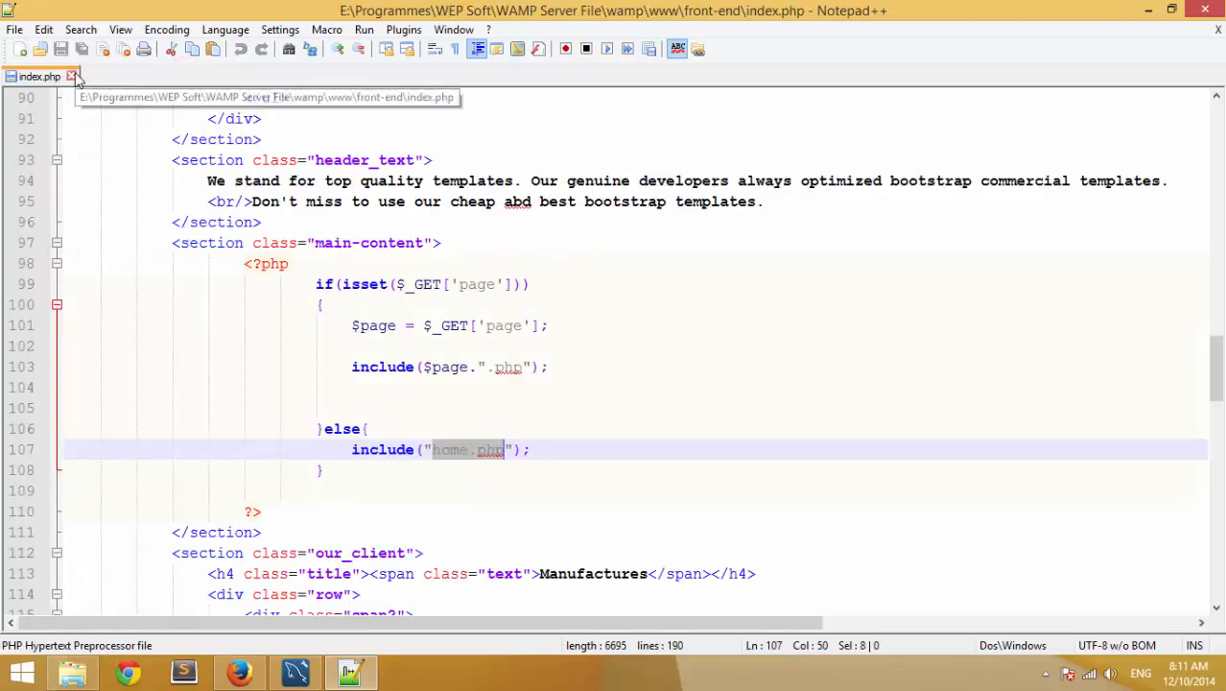
- Close the index.php document and quit Notepad++
left_click(70, 75)
left_click(1221, 4)
left_click(623, 308)
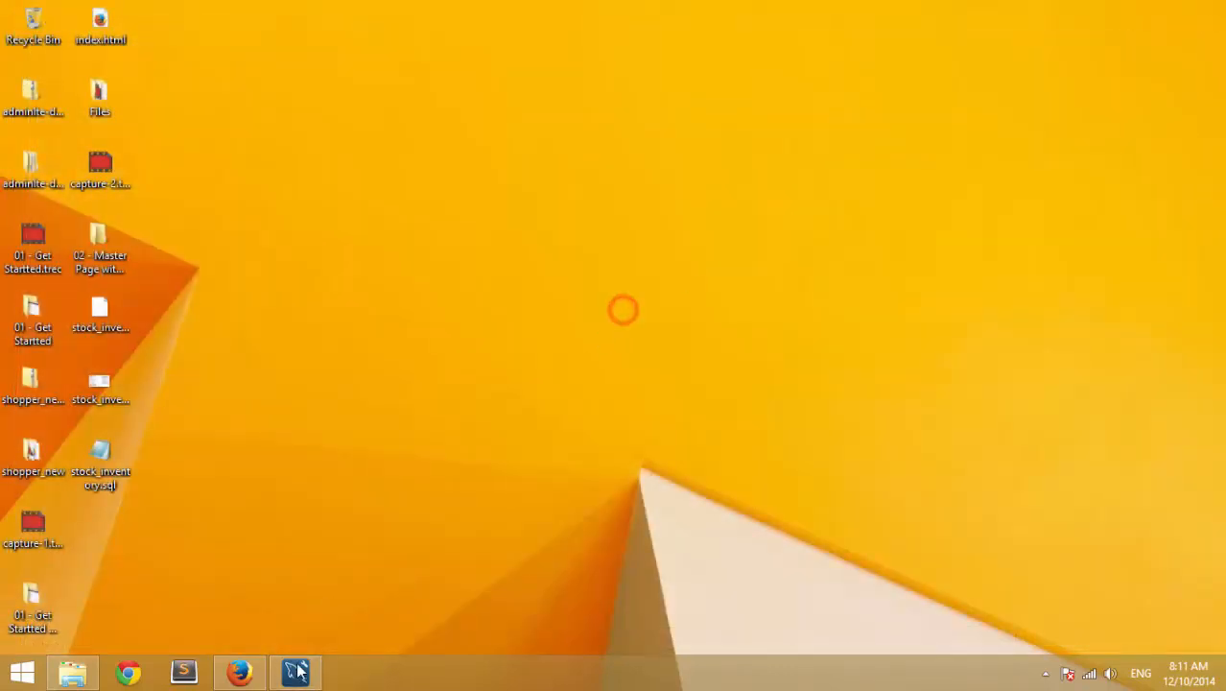
- Move the three stock_inventory desktop icons to the right side of the desktop
left_click(104, 444)
left_click_drag(215, 581, 111, 302)
left_click(287, 437)
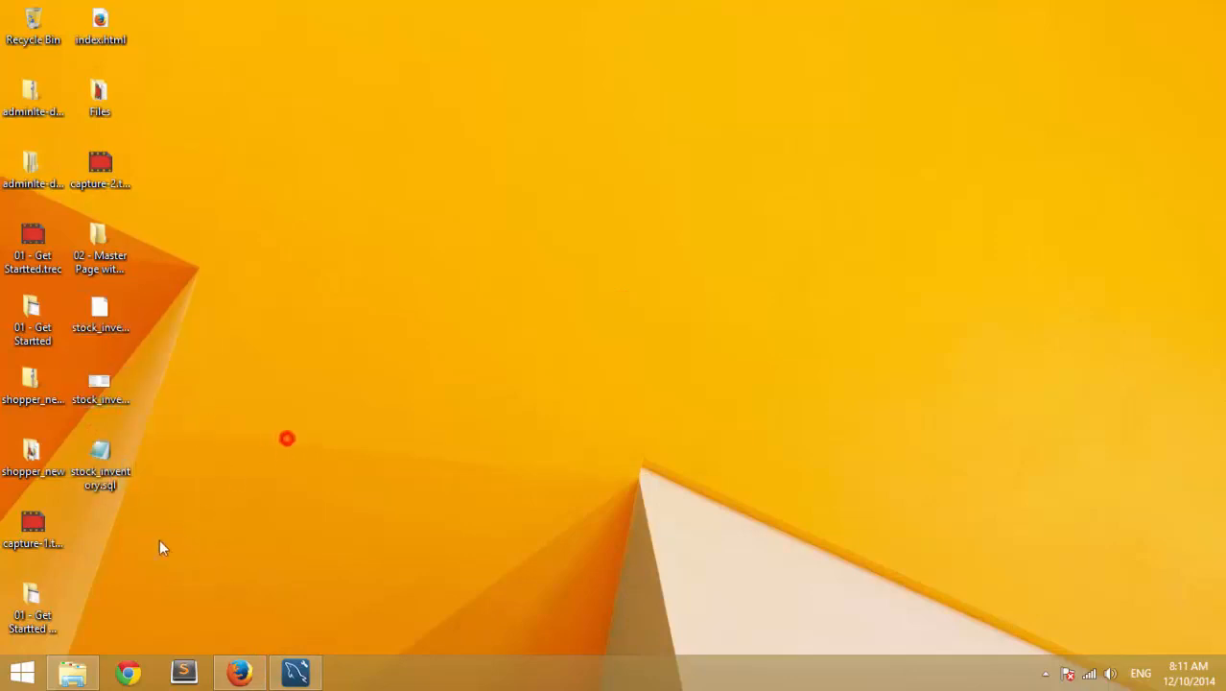
left_click_drag(155, 540, 1092, 174)
left_click(854, 348)
left_click(623, 466)
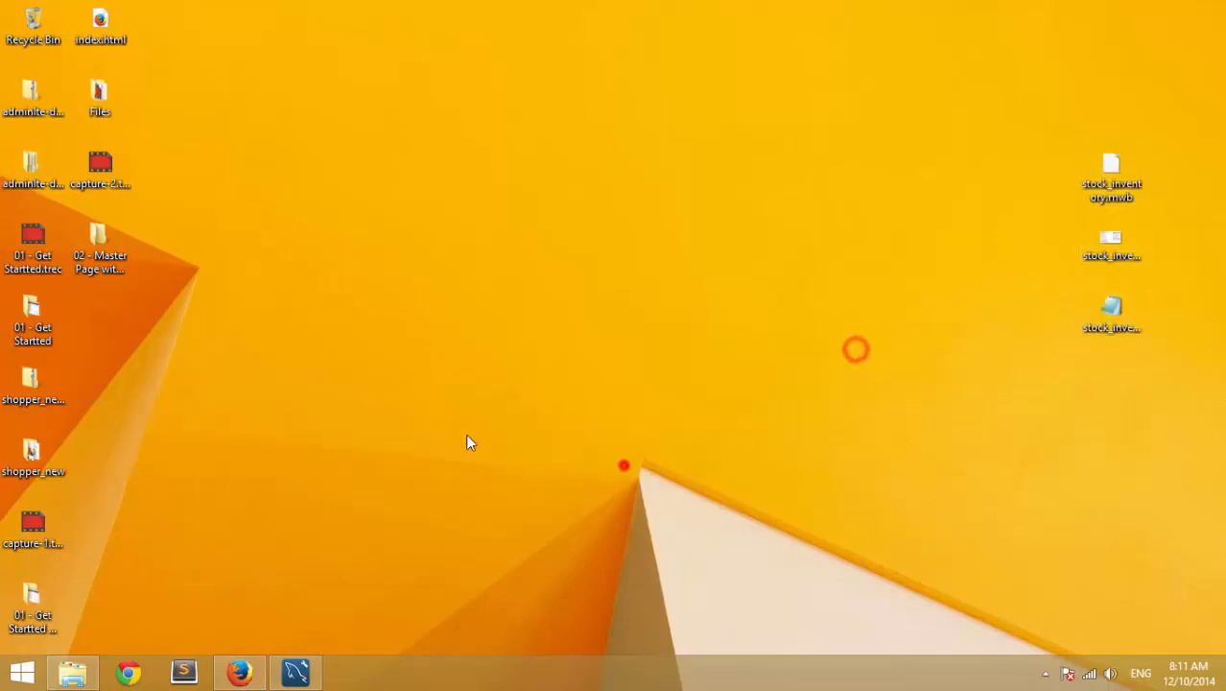
- Close MySQL Workbench with Don't Save, then return to phpMyAdmin in Firefox
left_click(239, 672)
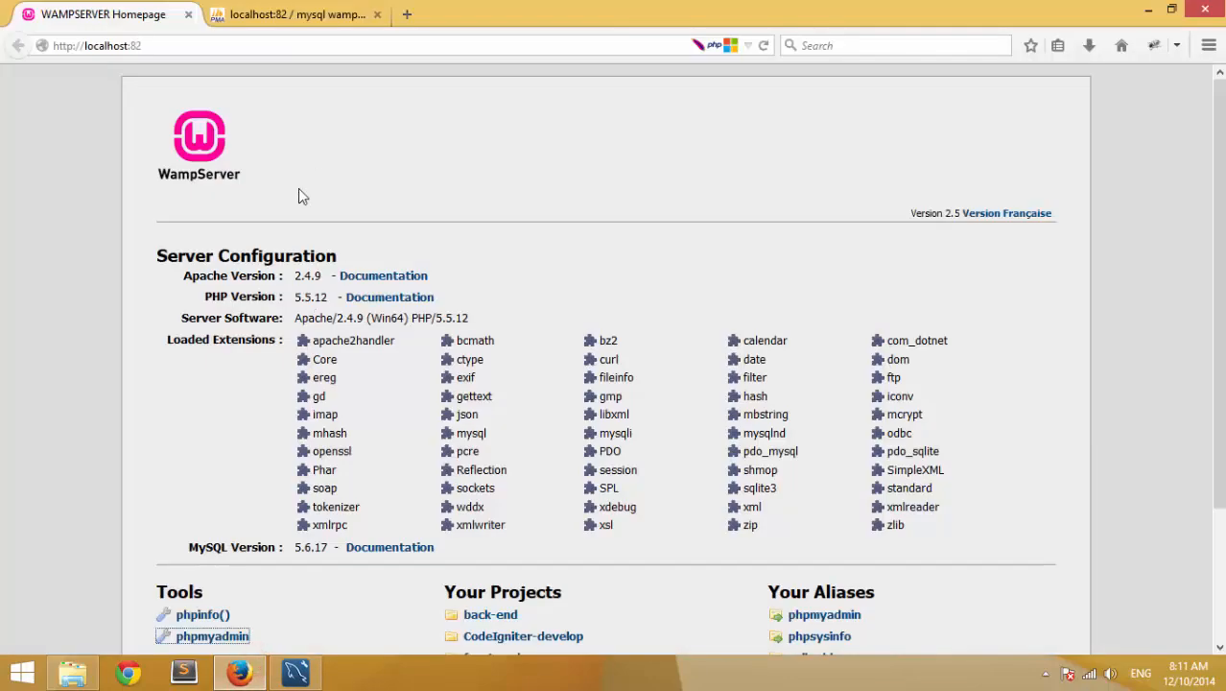
left_click(240, 672)
left_click(295, 671)
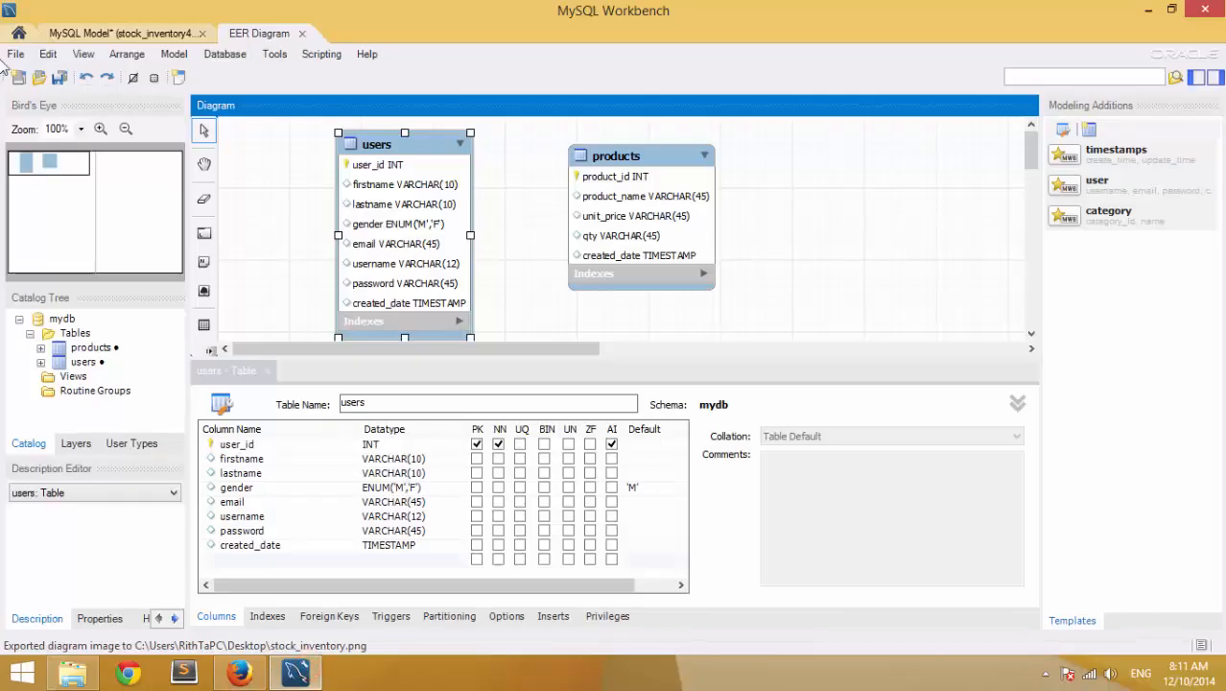
left_click(1205, 9)
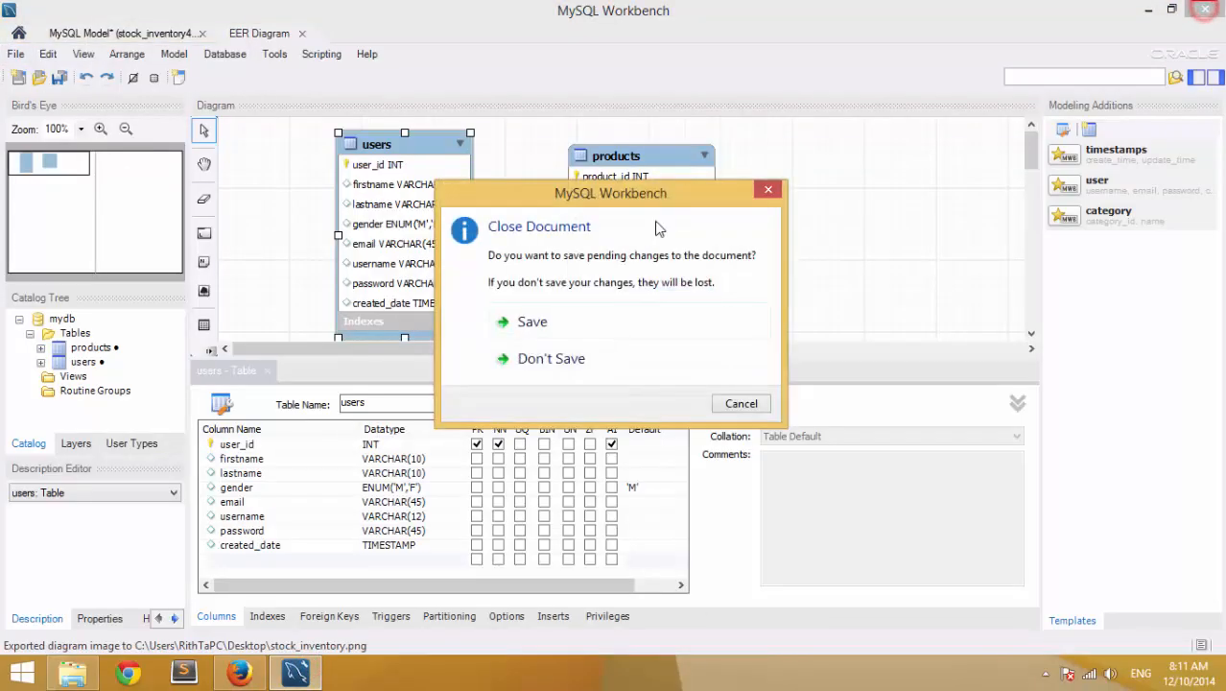
left_click(674, 365)
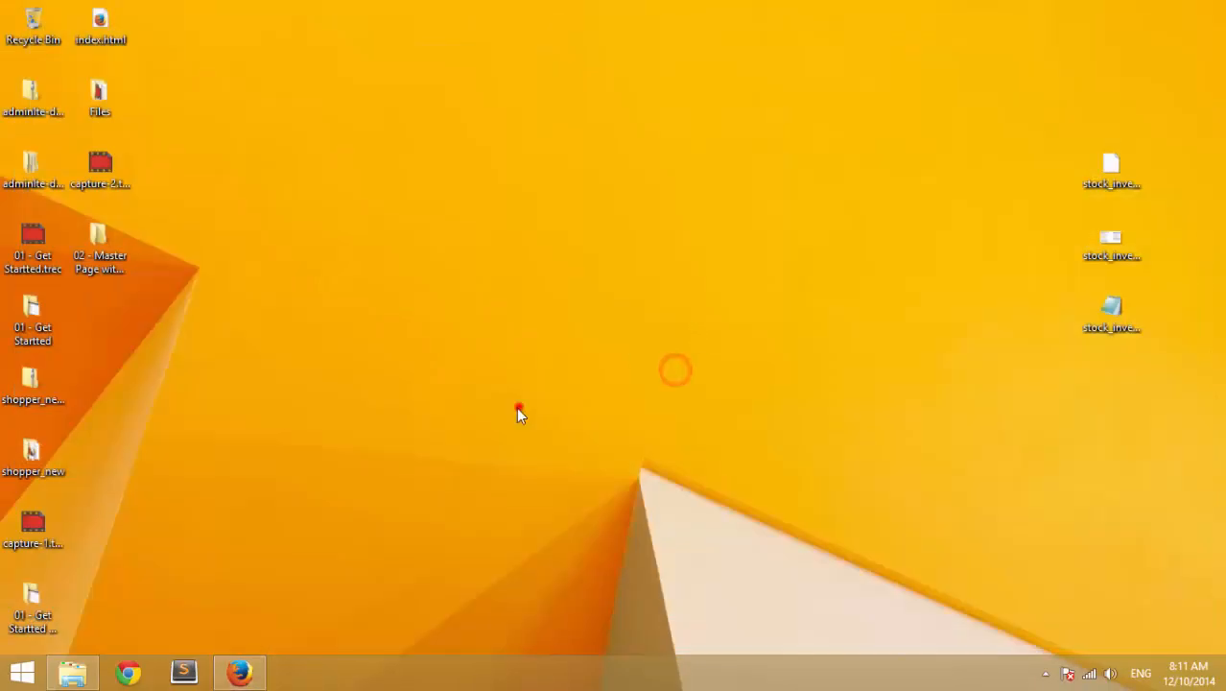
double_click(1110, 173)
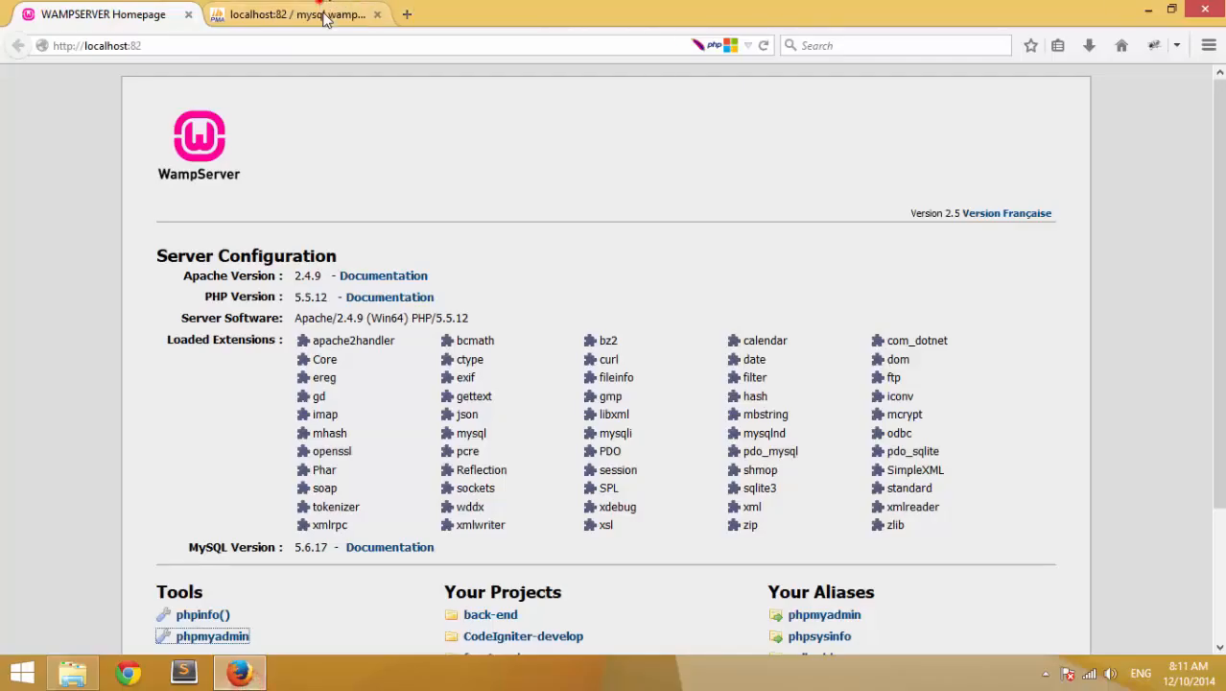
left_click(292, 14)
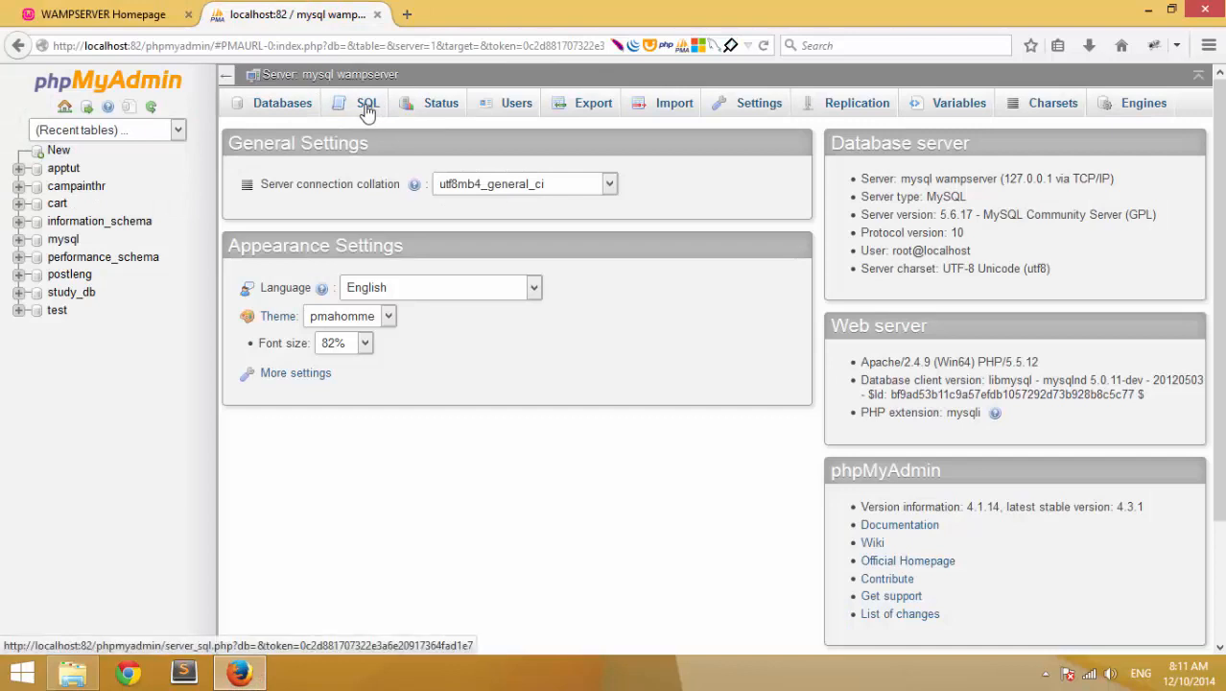
- Import Desktop\stock_inventory.sql from phpMyAdmin's Import page and run it with Go
left_click(648, 102)
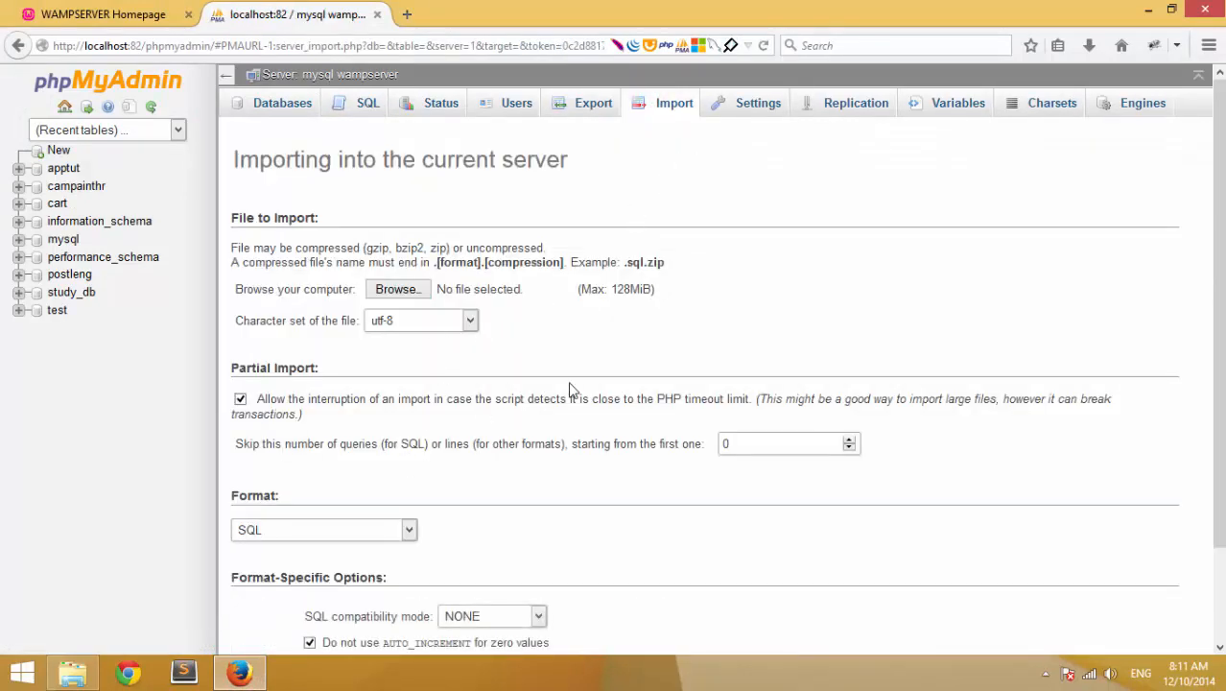
scroll(569, 388, "down", 2)
scroll(624, 204, "up", 2)
left_click(401, 289)
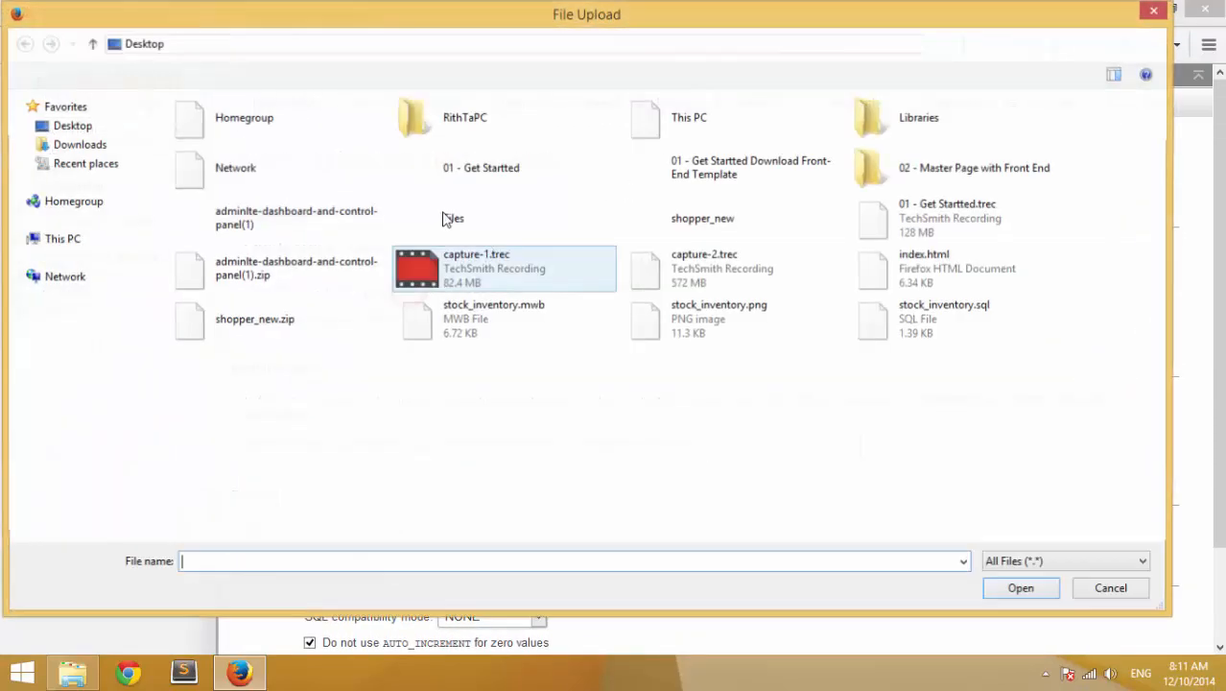
left_click(77, 126)
double_click(887, 318)
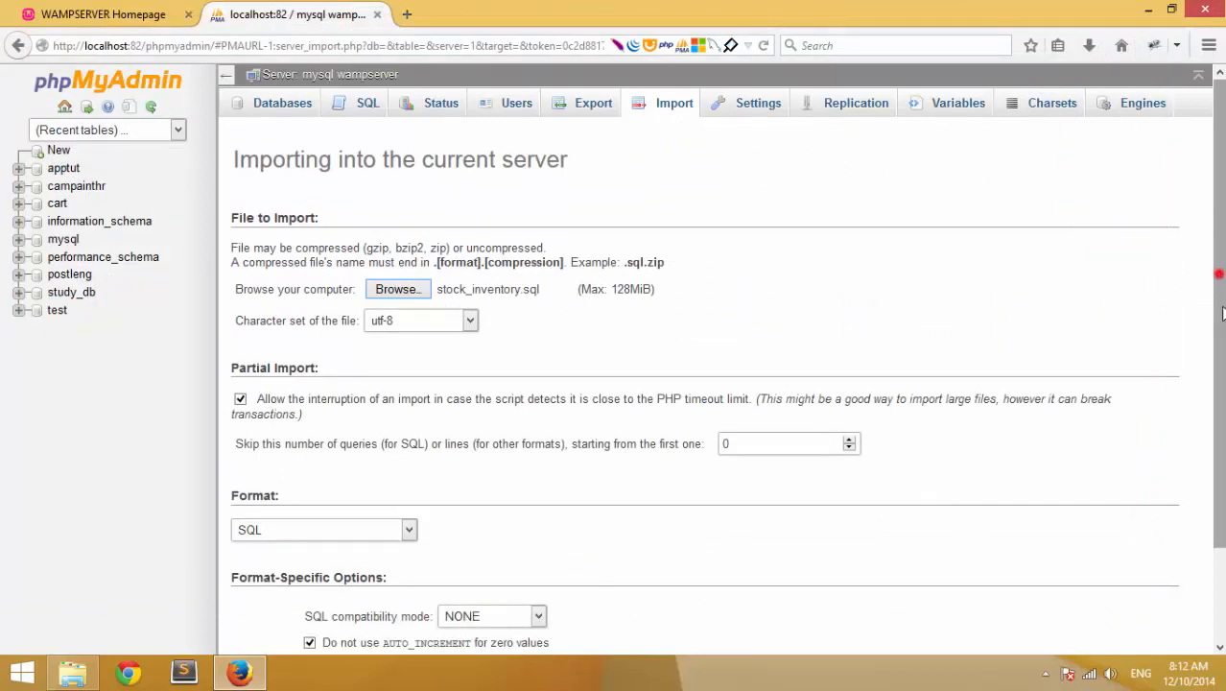
left_click_drag(1215, 285, 1214, 378)
left_click(271, 587)
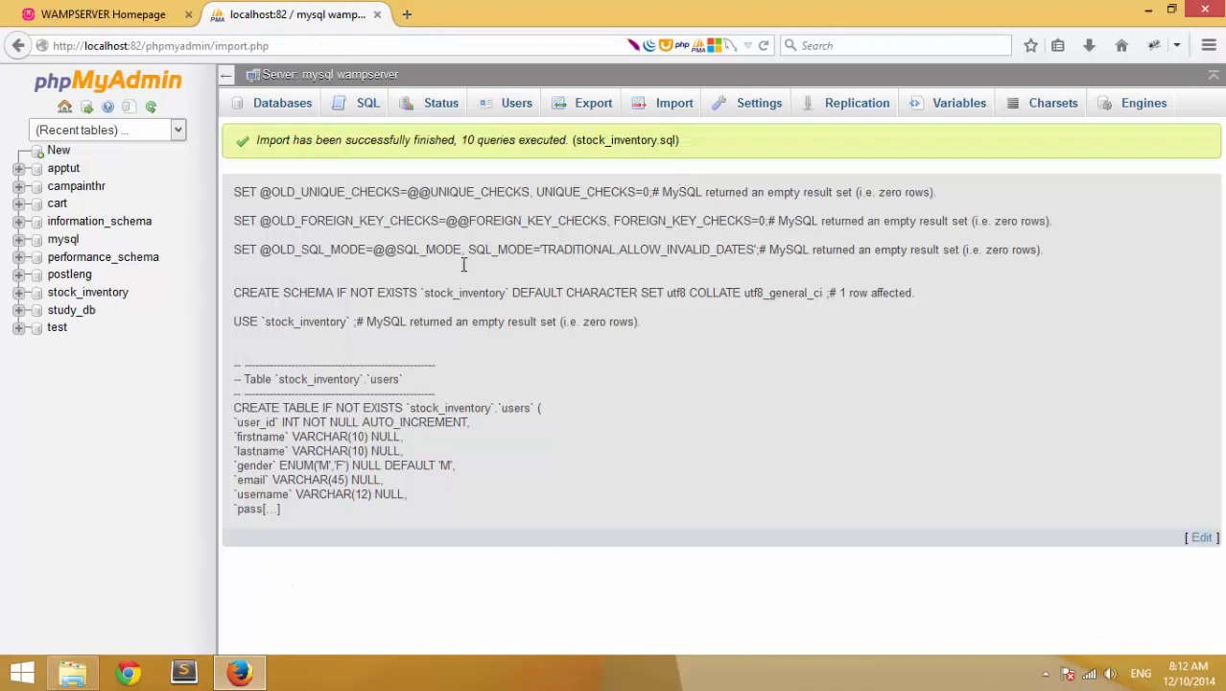
- Expand the stock_inventory database and open the products table
left_click_drag(258, 140, 449, 141)
left_click(448, 140)
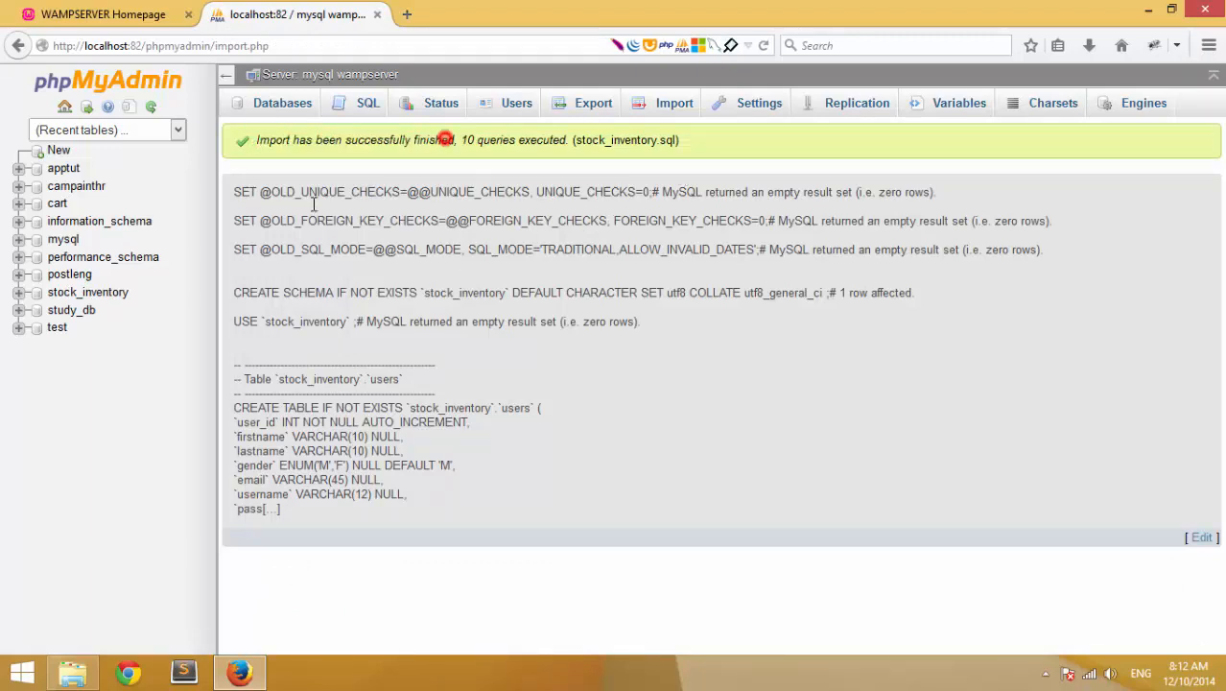
left_click(18, 293)
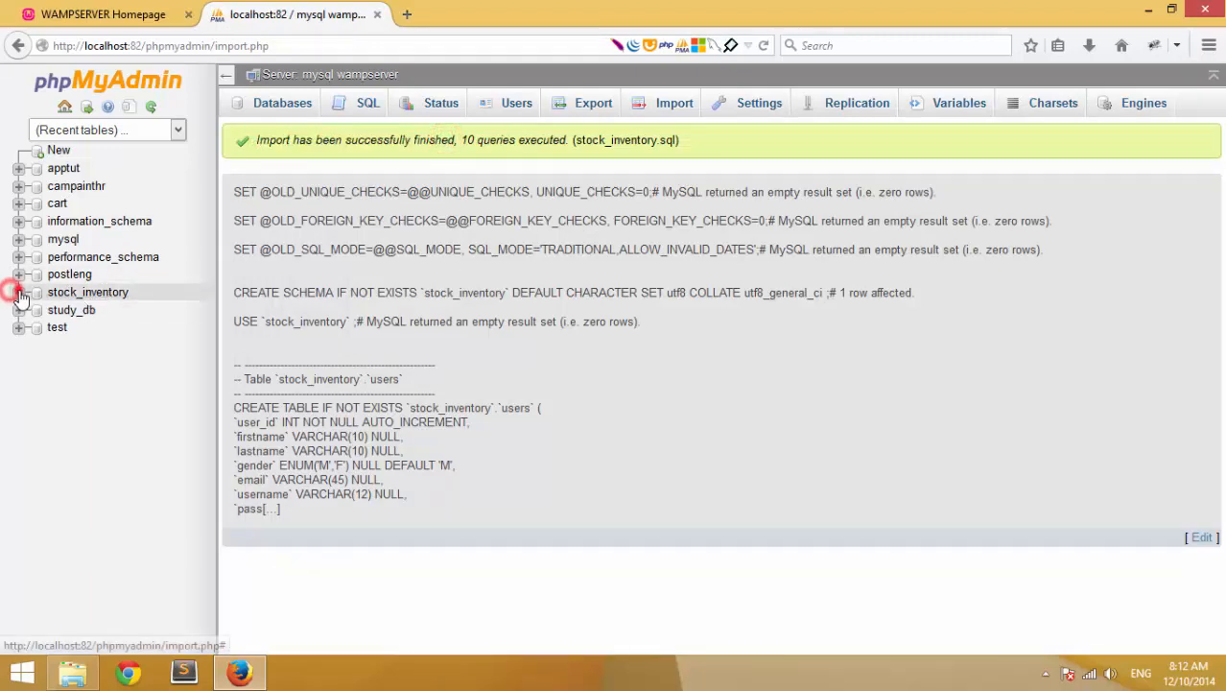
left_click(86, 295)
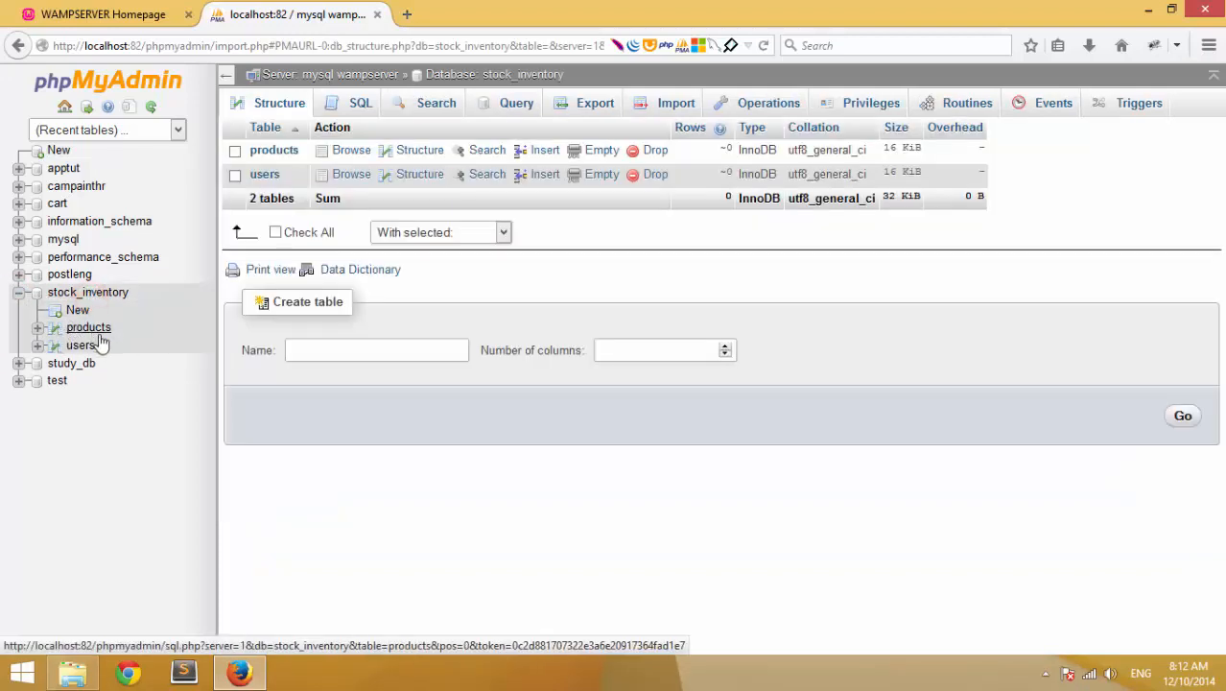
left_click(91, 329)
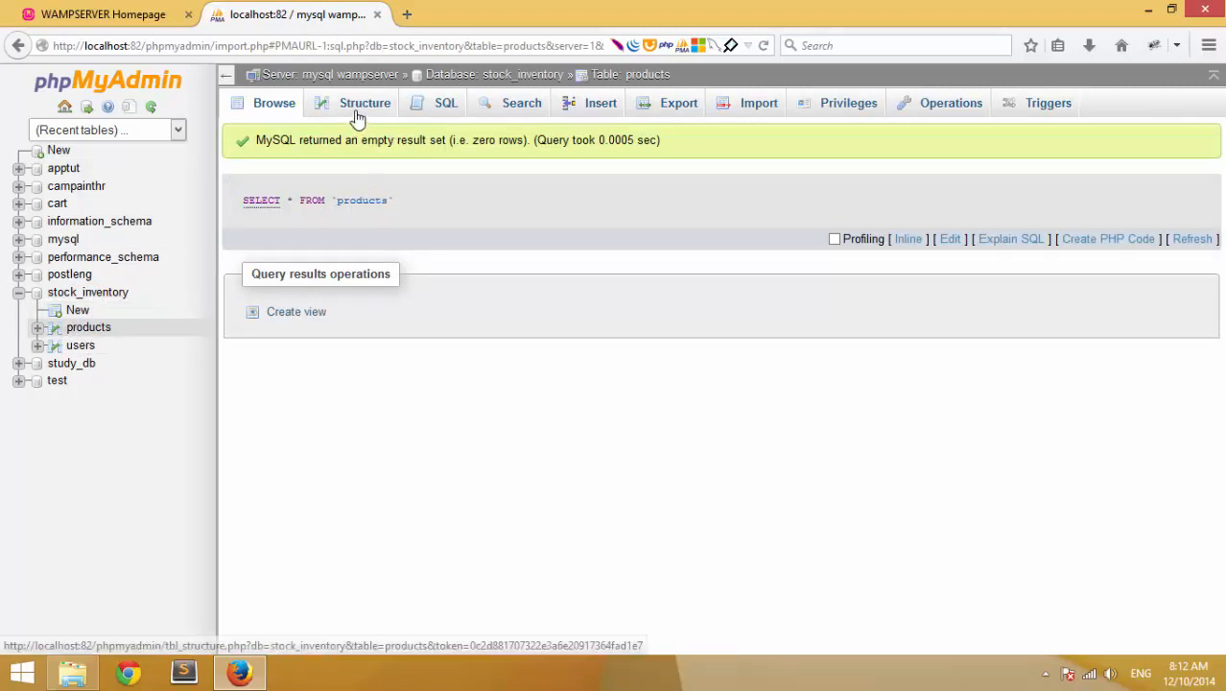
- Show the products table's structure and open the created_date column's edit form
left_click_drag(247, 139, 424, 136)
left_click(460, 131)
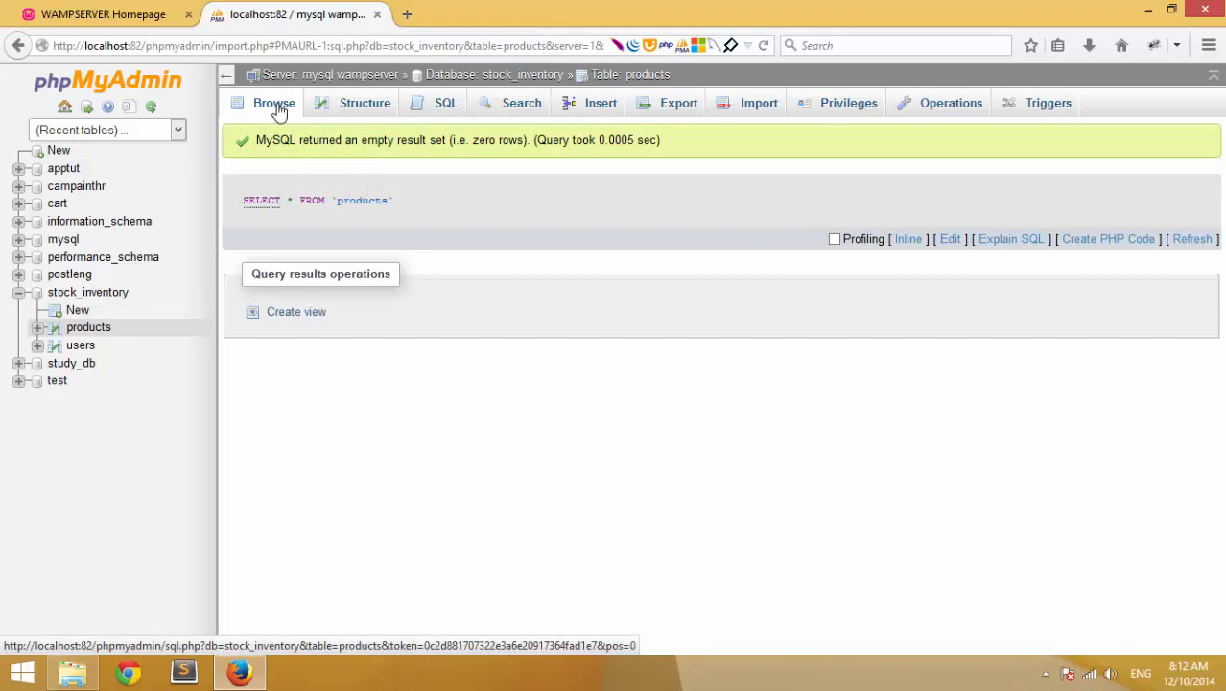
left_click(329, 108)
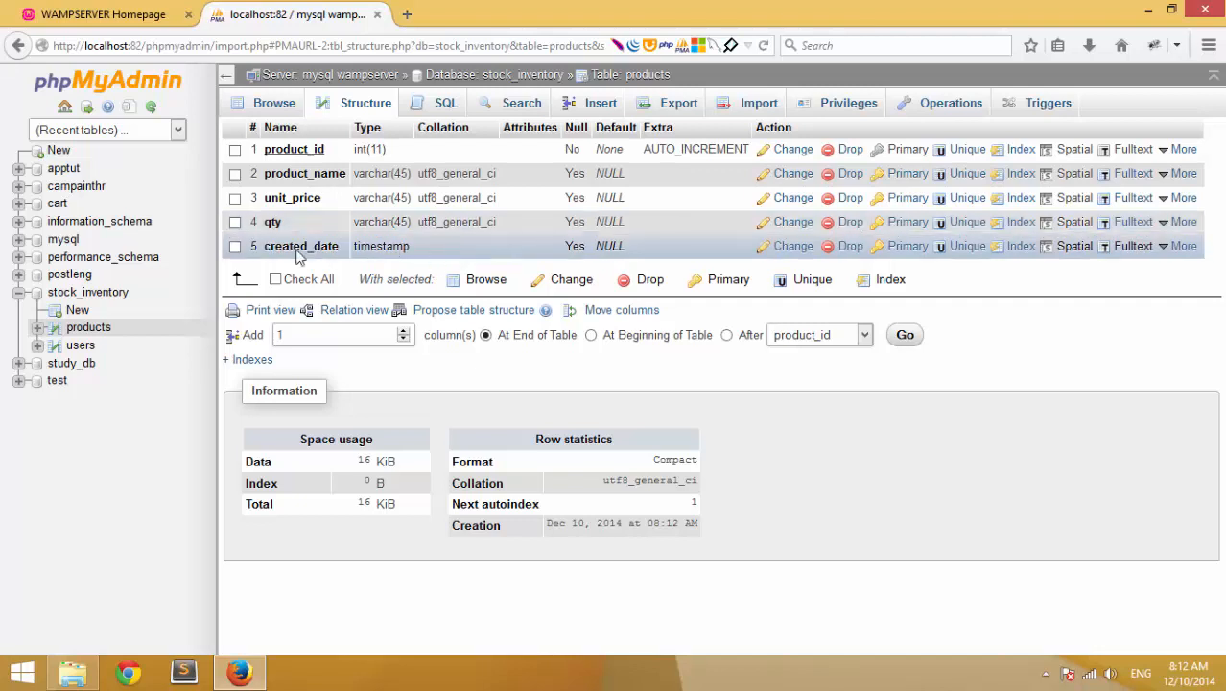
left_click(775, 246)
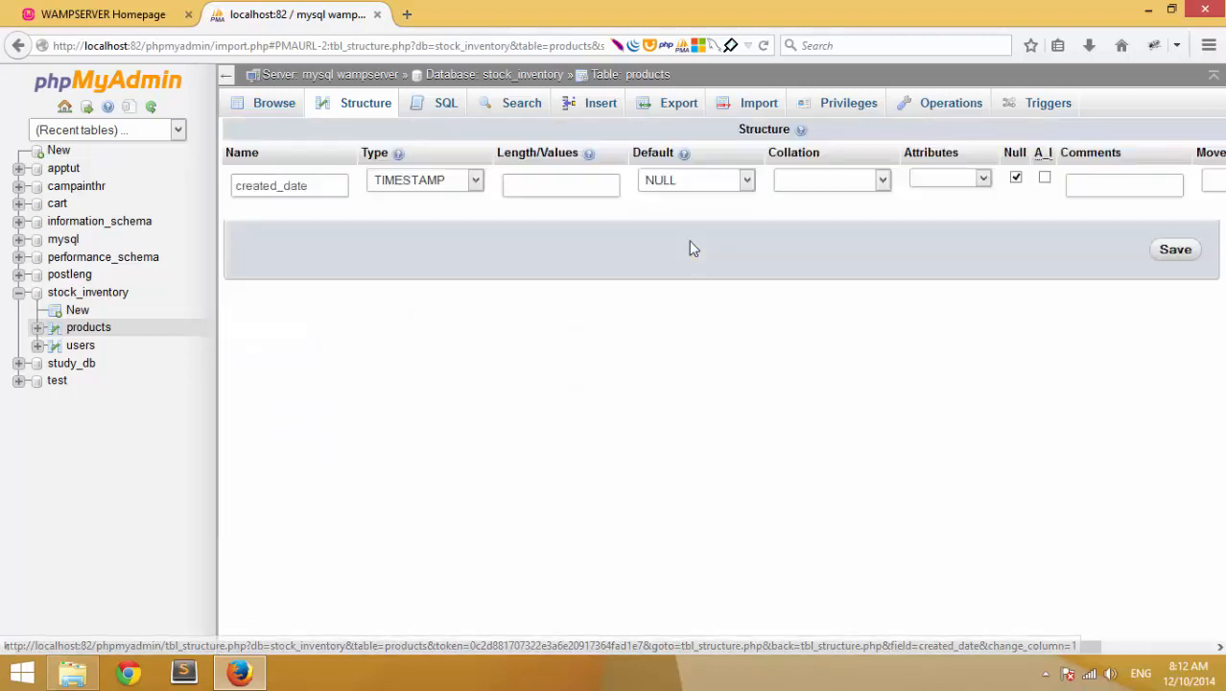
- Try other data types for created_date, leaving it as TIMESTAMP
left_click(473, 180)
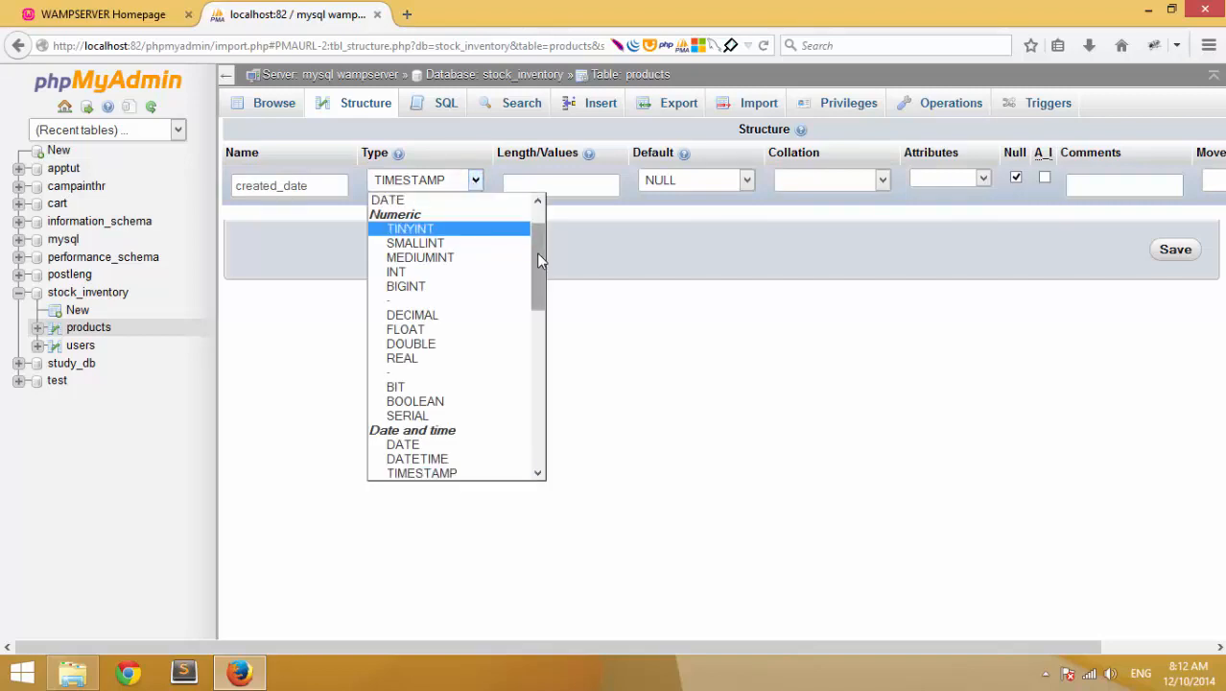
mouse_move(537, 252)
left_mouse_down()
mouse_move(541, 298)
mouse_move(544, 231)
left_mouse_up()
key("c")
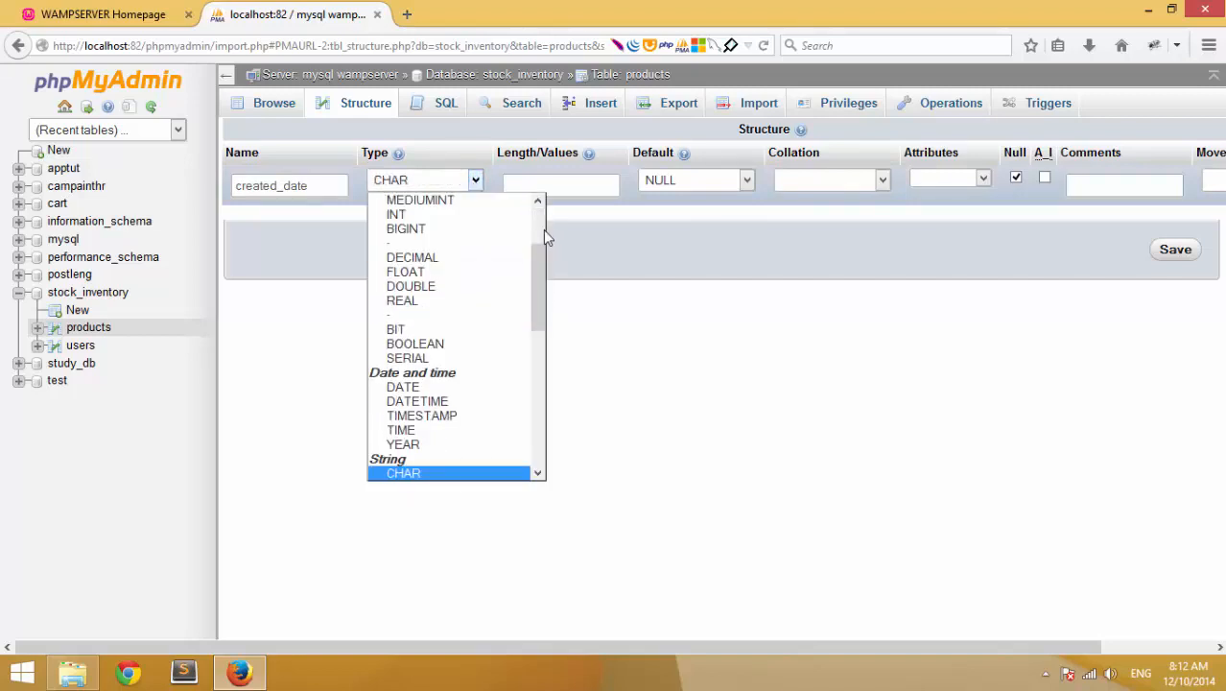
mouse_move(543, 286)
left_mouse_down()
mouse_move(547, 439)
mouse_move(536, 284)
left_mouse_up()
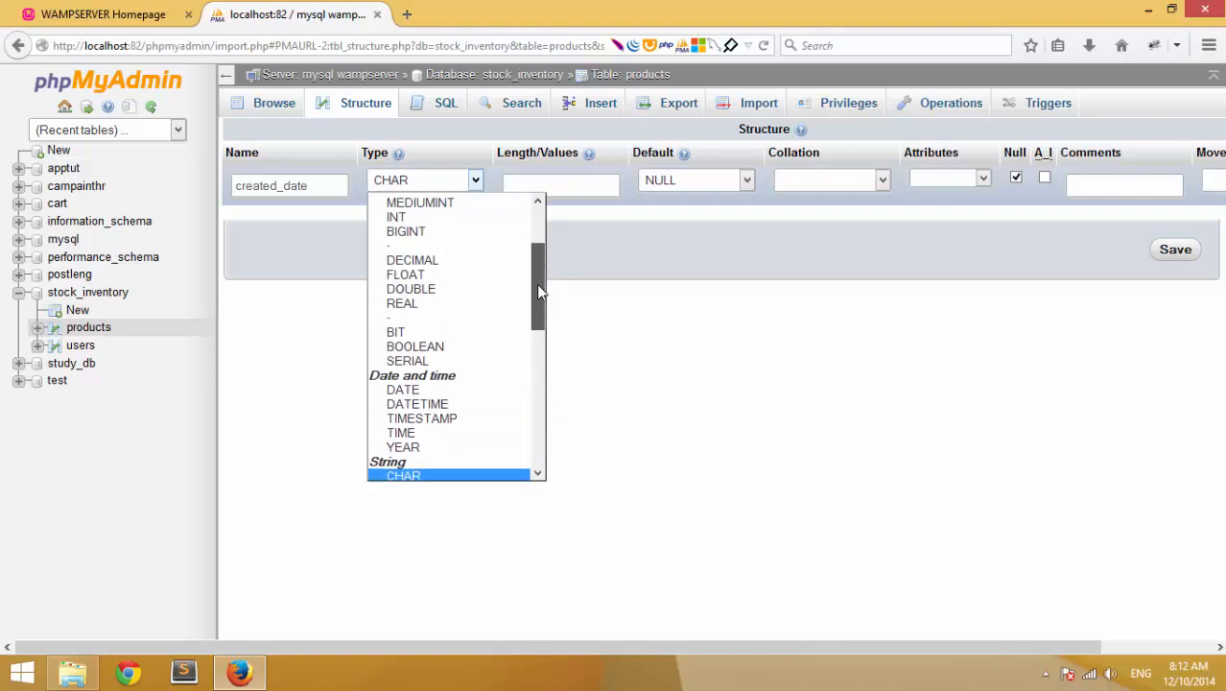
left_click(453, 422)
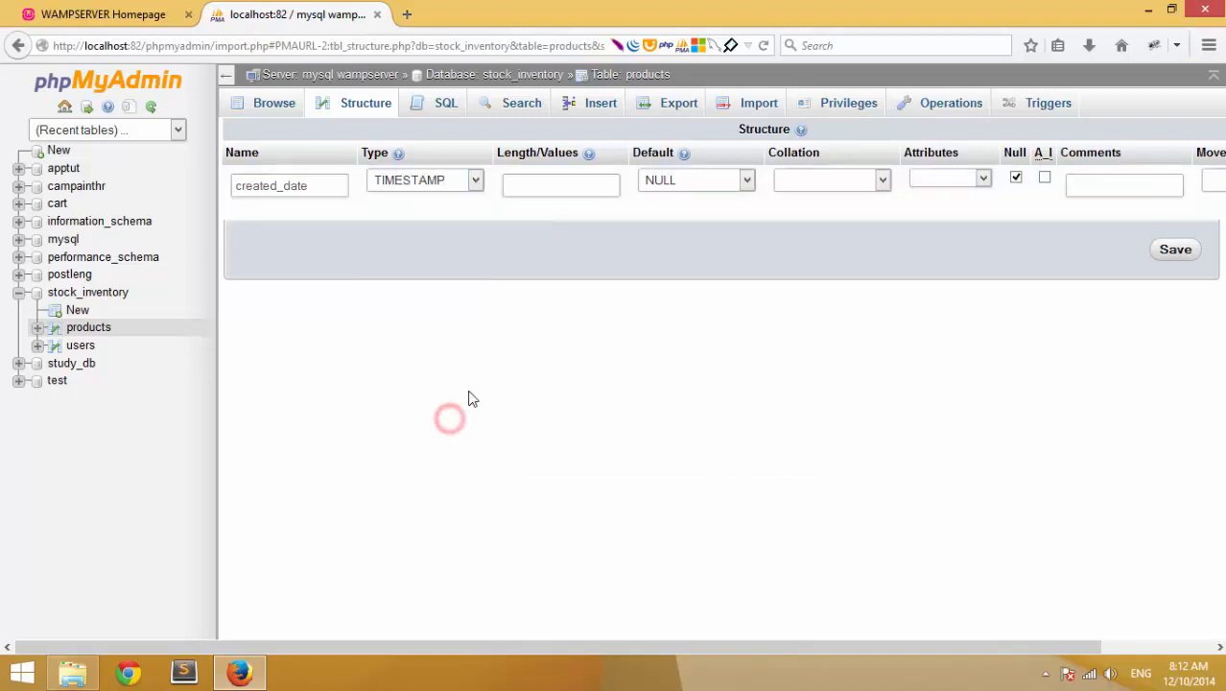
left_click(460, 341)
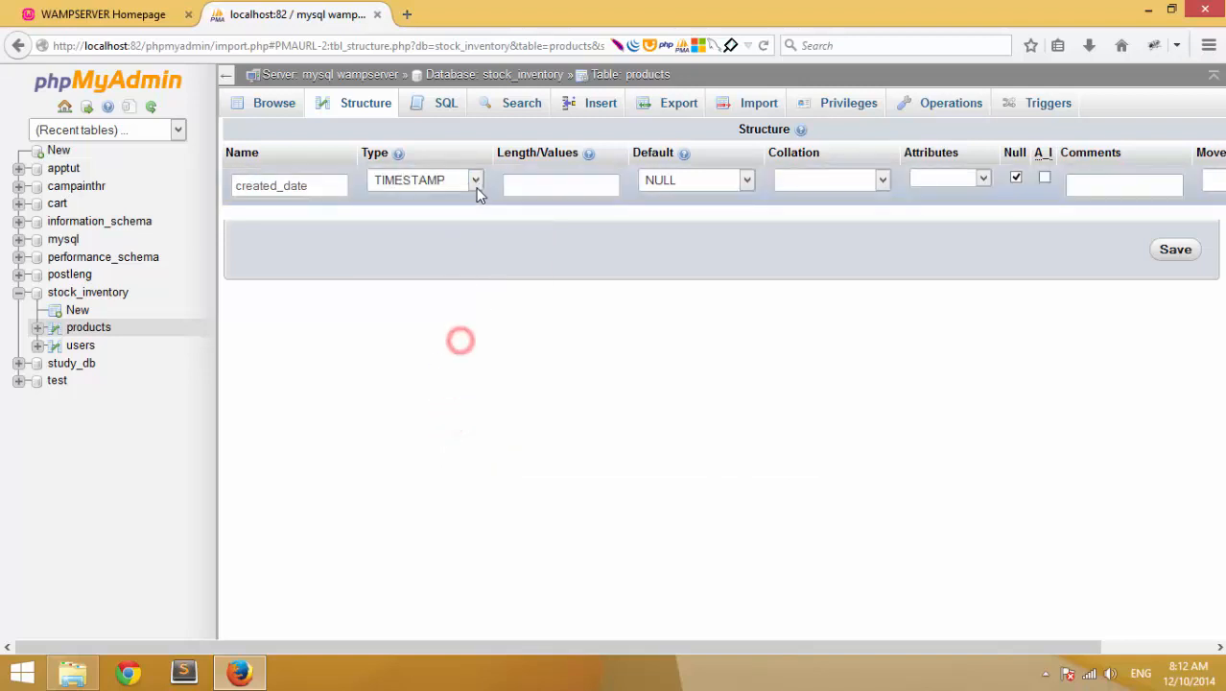
left_click(473, 185)
left_click(476, 188)
left_click(358, 390)
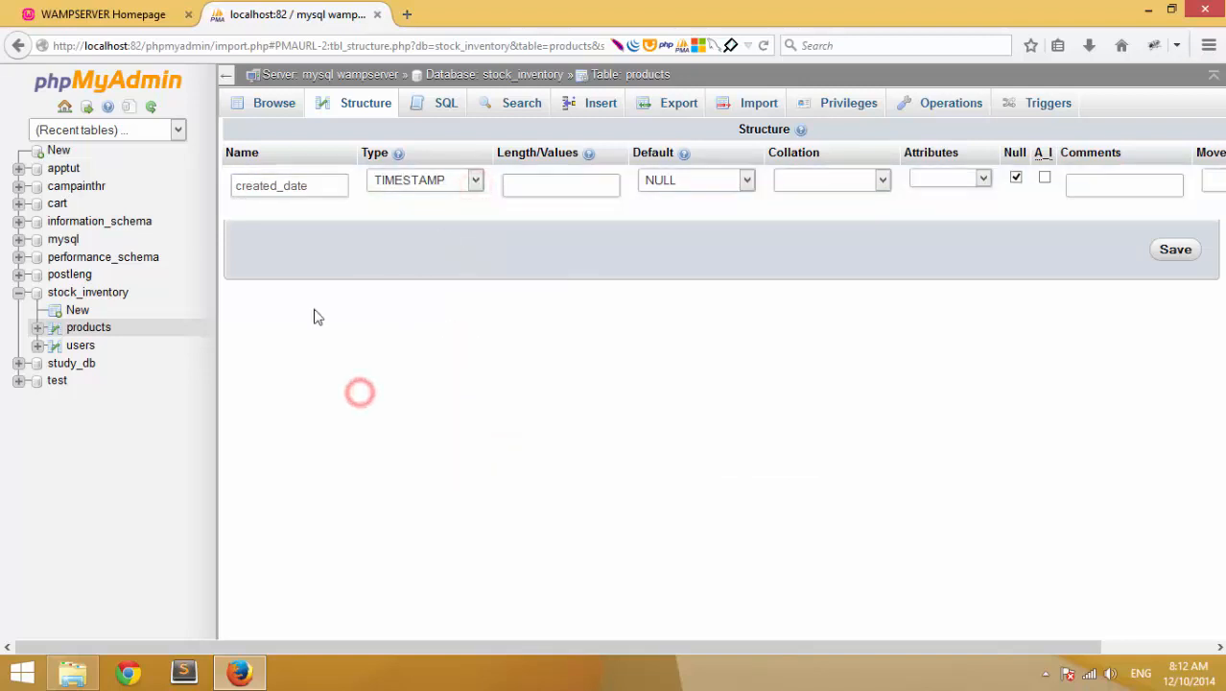
- Browse the products table's rows, confirming the result set is empty
left_click(36, 345)
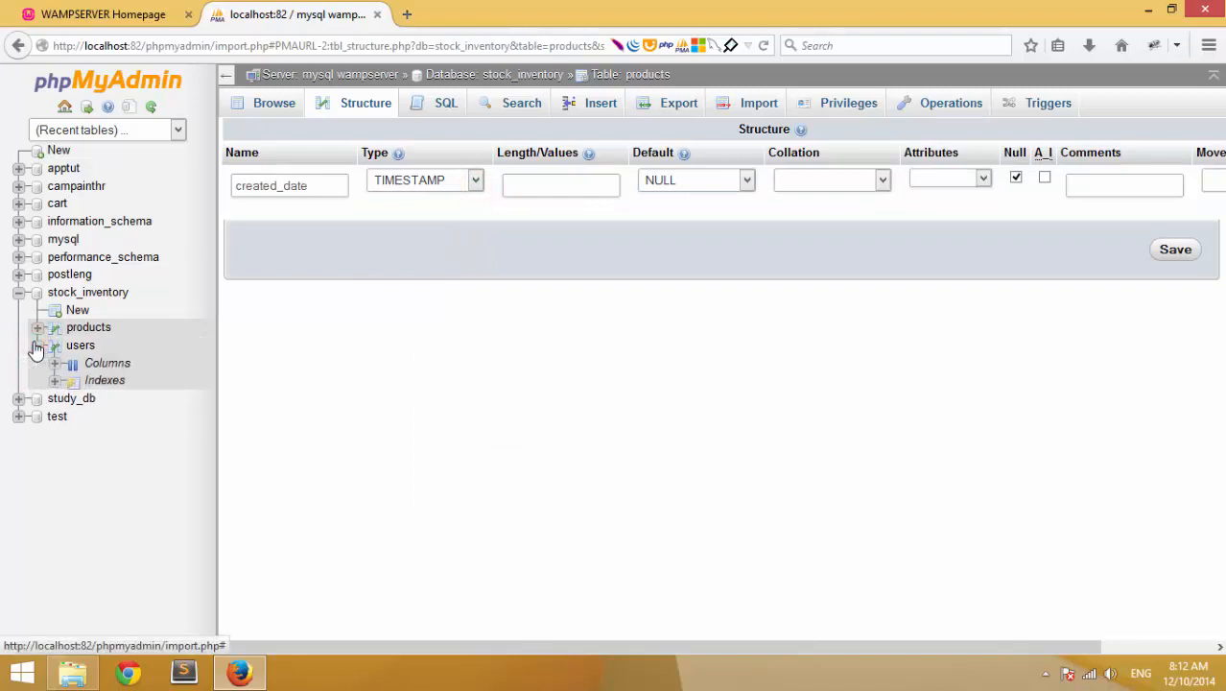
left_click(36, 345)
left_click(36, 327)
left_click(35, 328)
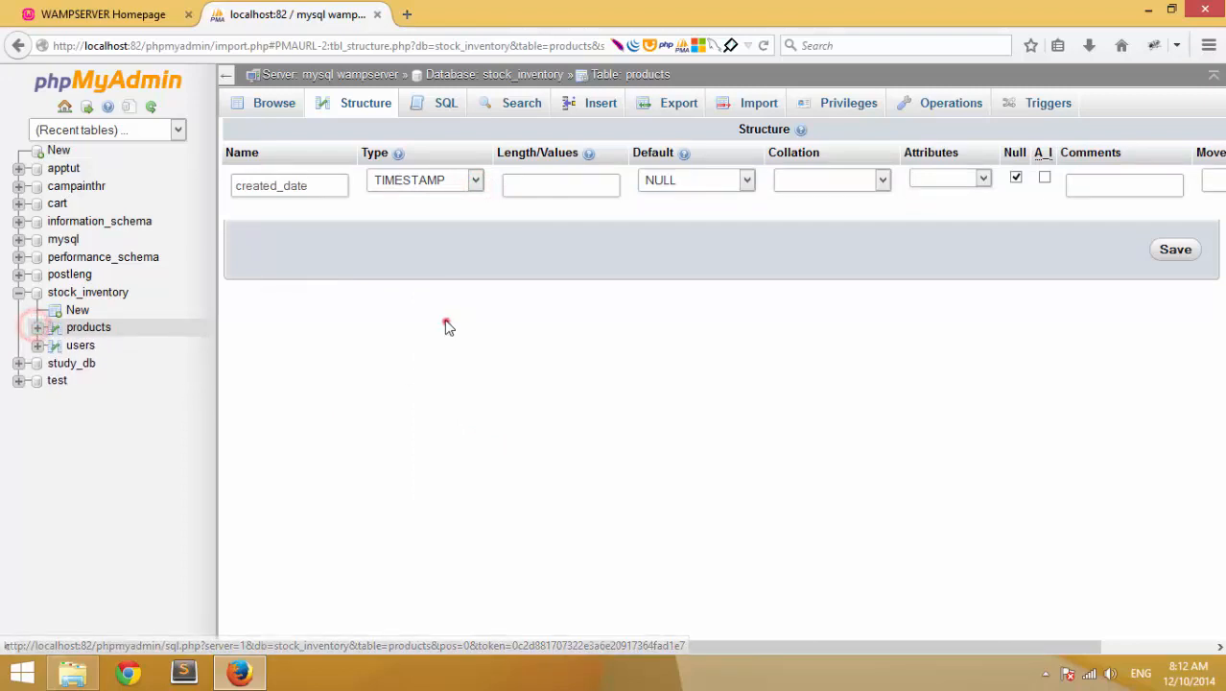
left_click(446, 323)
left_click(268, 110)
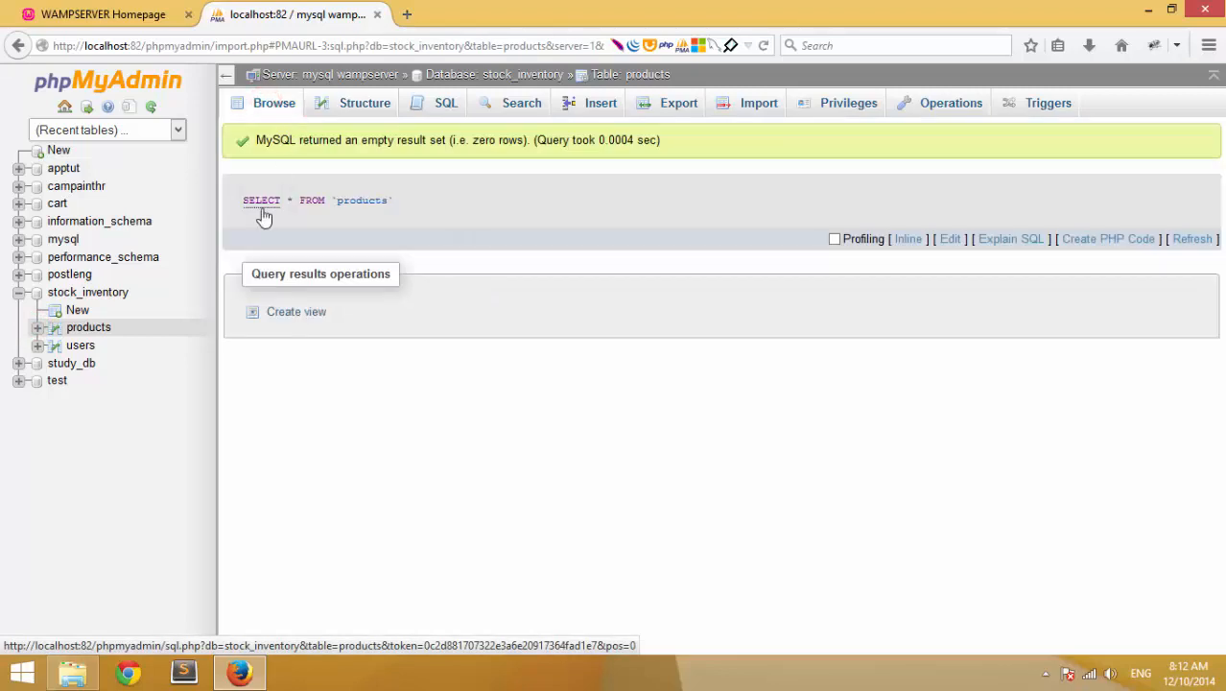
left_click(443, 380)
left_click(88, 329)
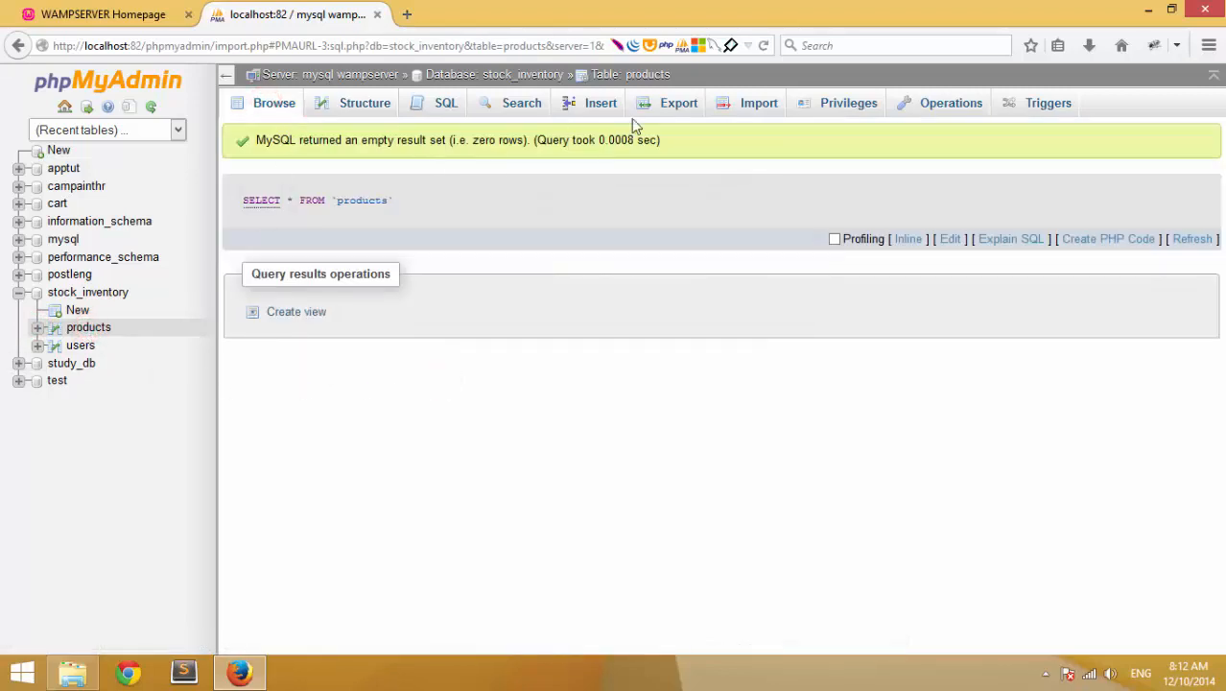
- Enter Dell310, 340$, quantity 20 and created date 2014-12-10 in the first insert row
left_click(579, 108)
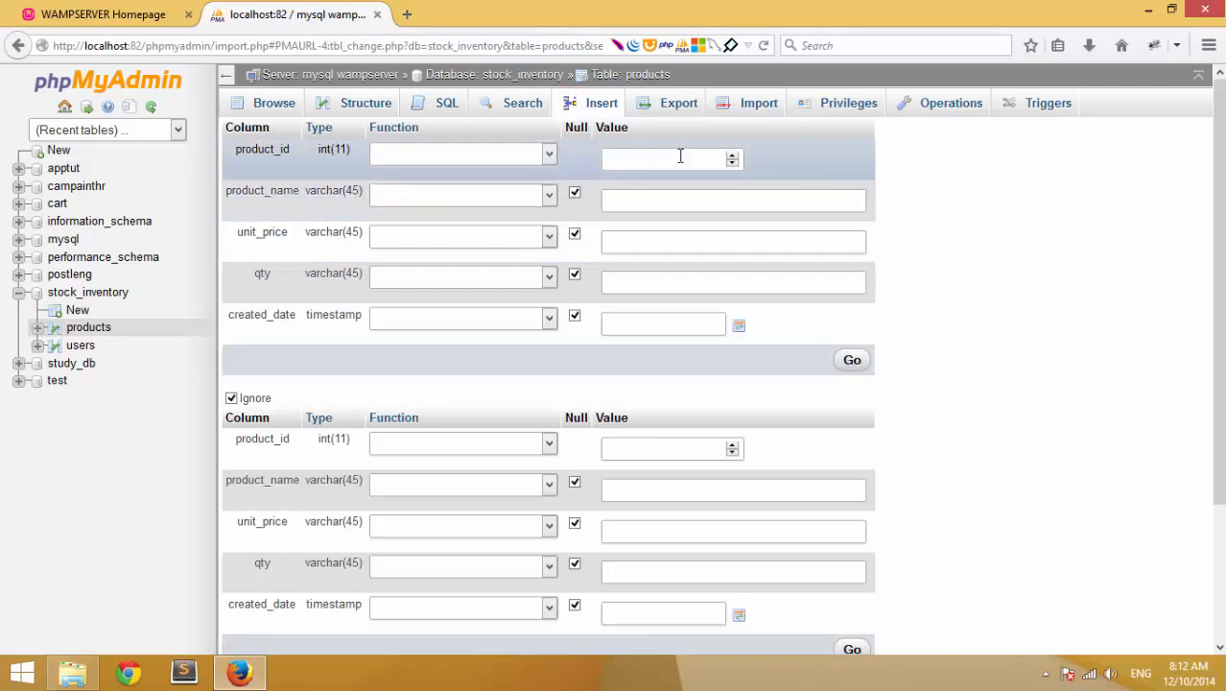
left_click(642, 199)
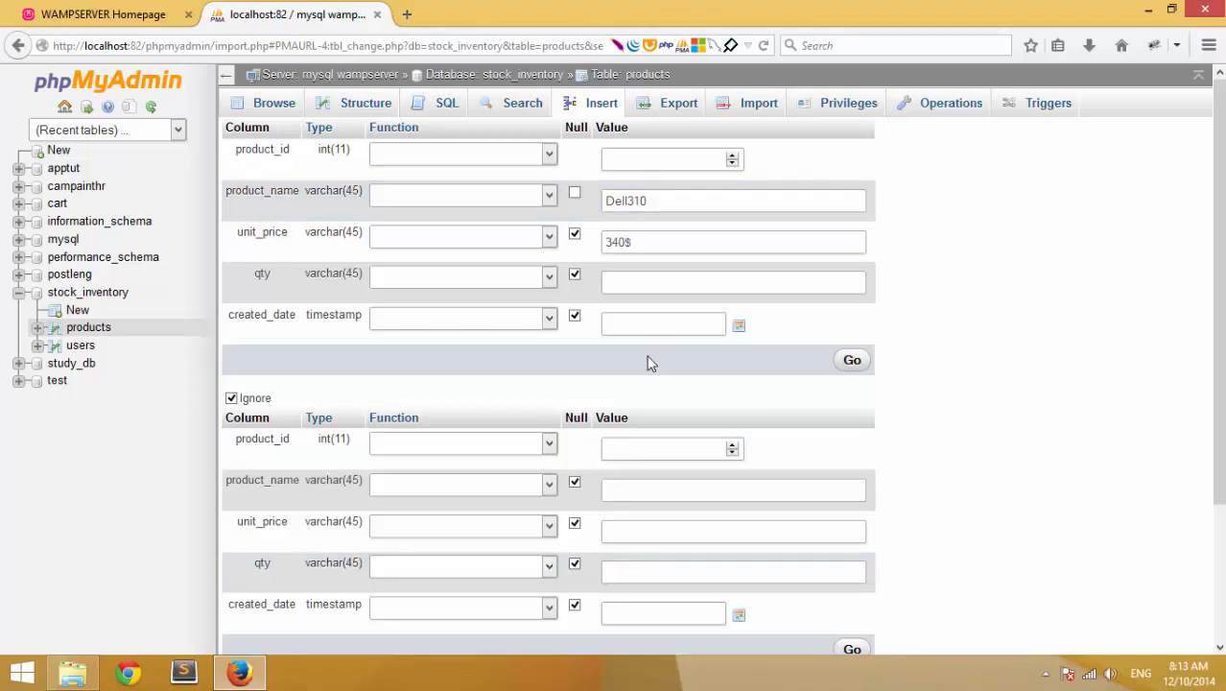
left_click(677, 286)
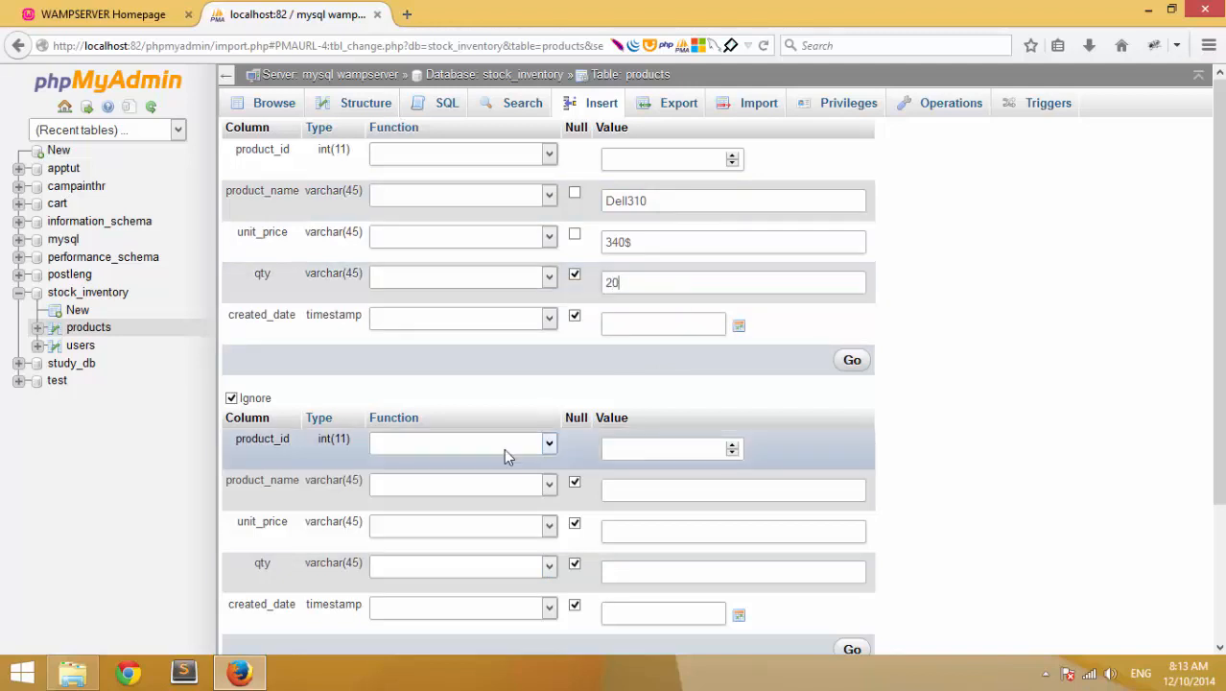
left_click(740, 327)
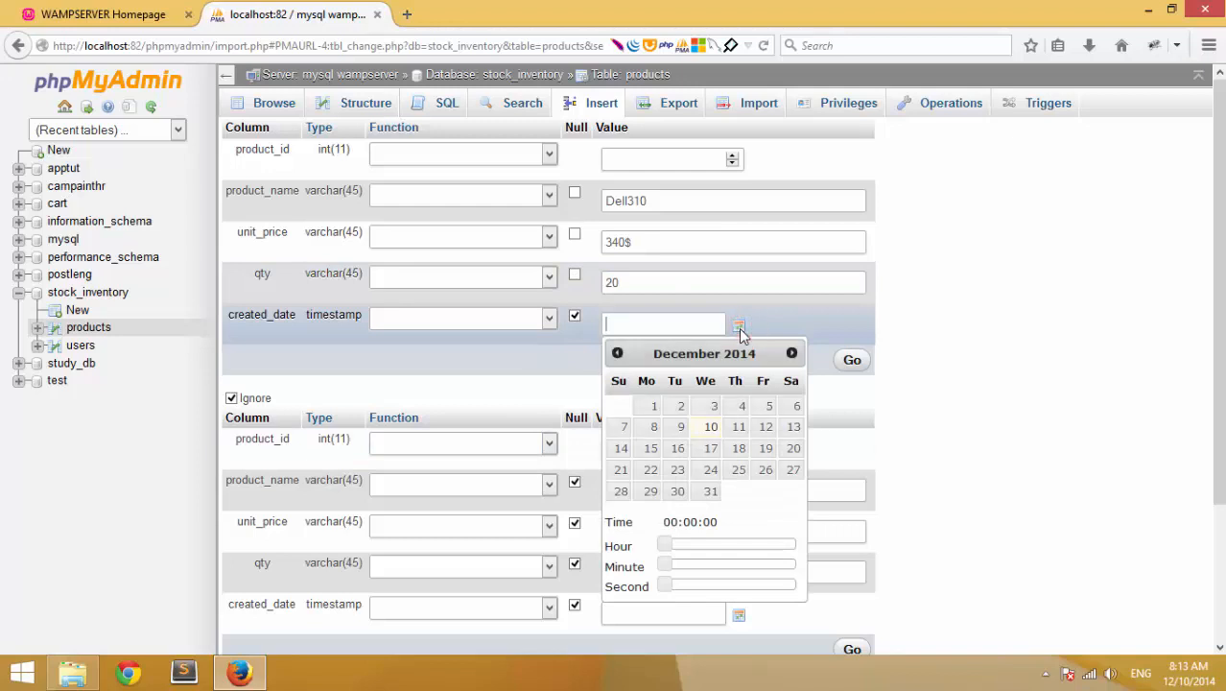
left_click(710, 427)
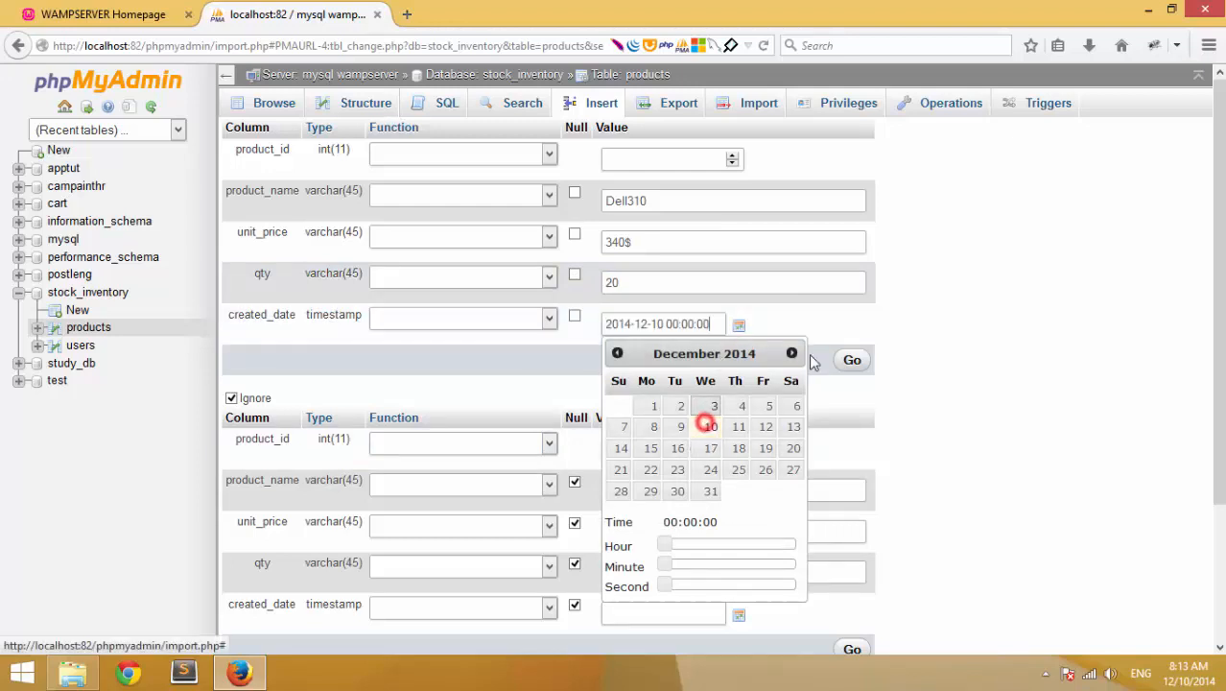
left_click(743, 325)
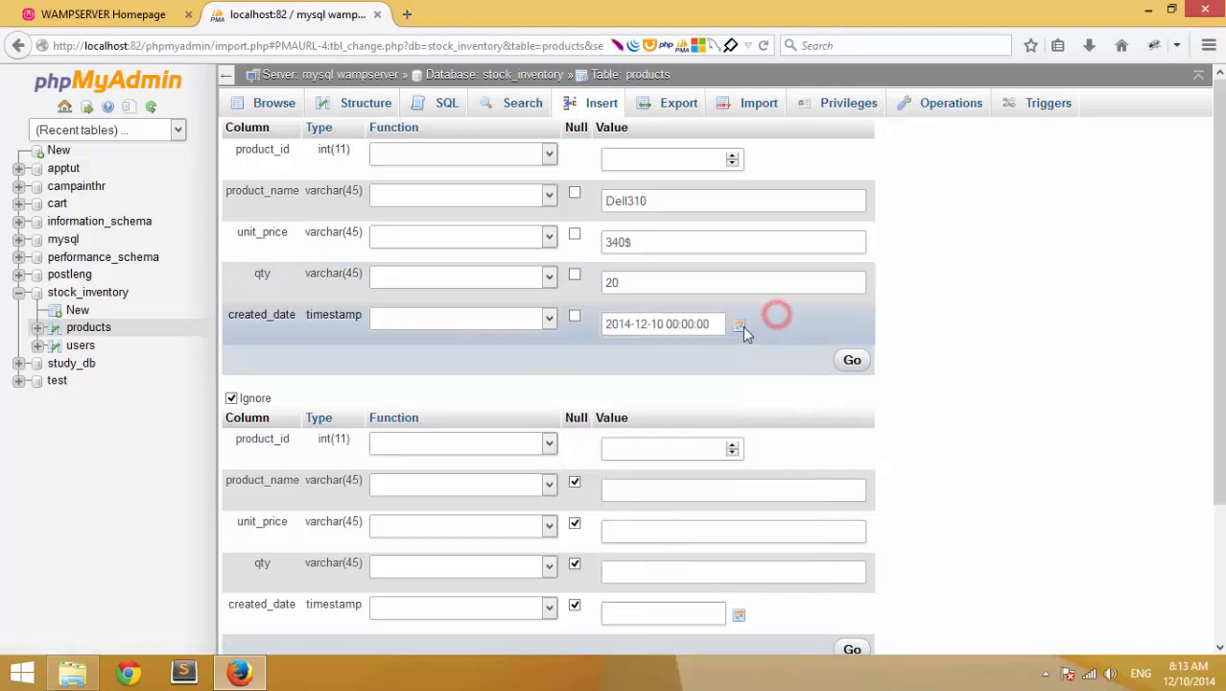
left_click(742, 325)
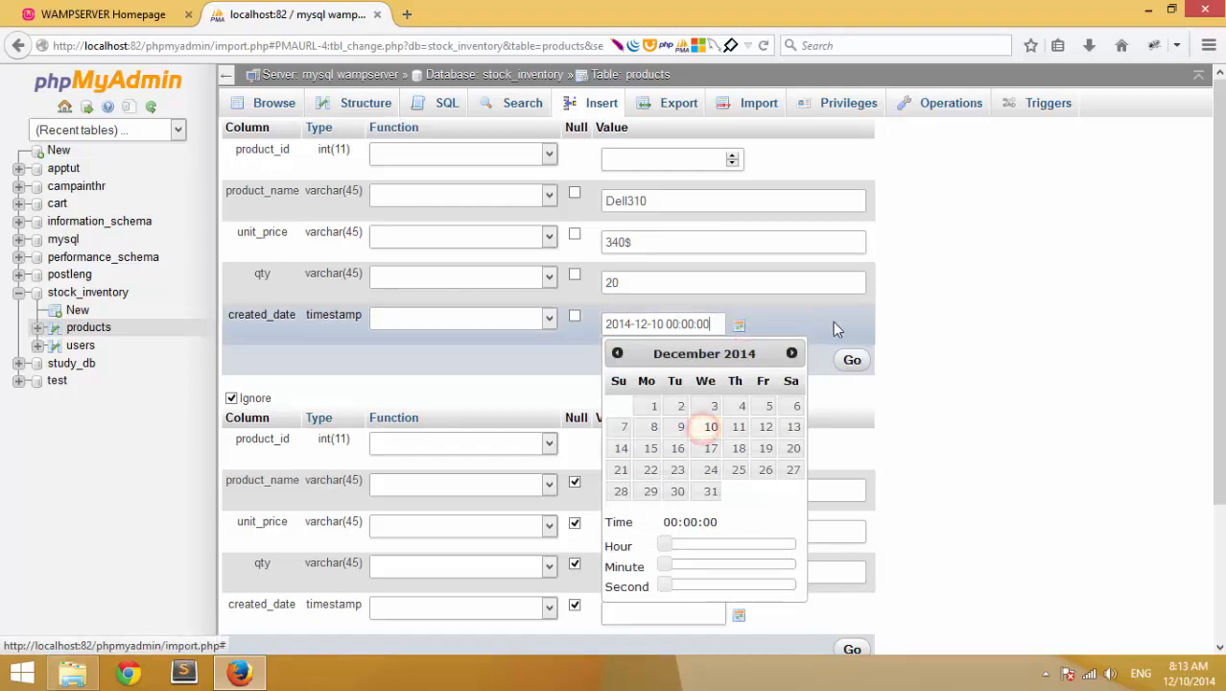
left_click(928, 322)
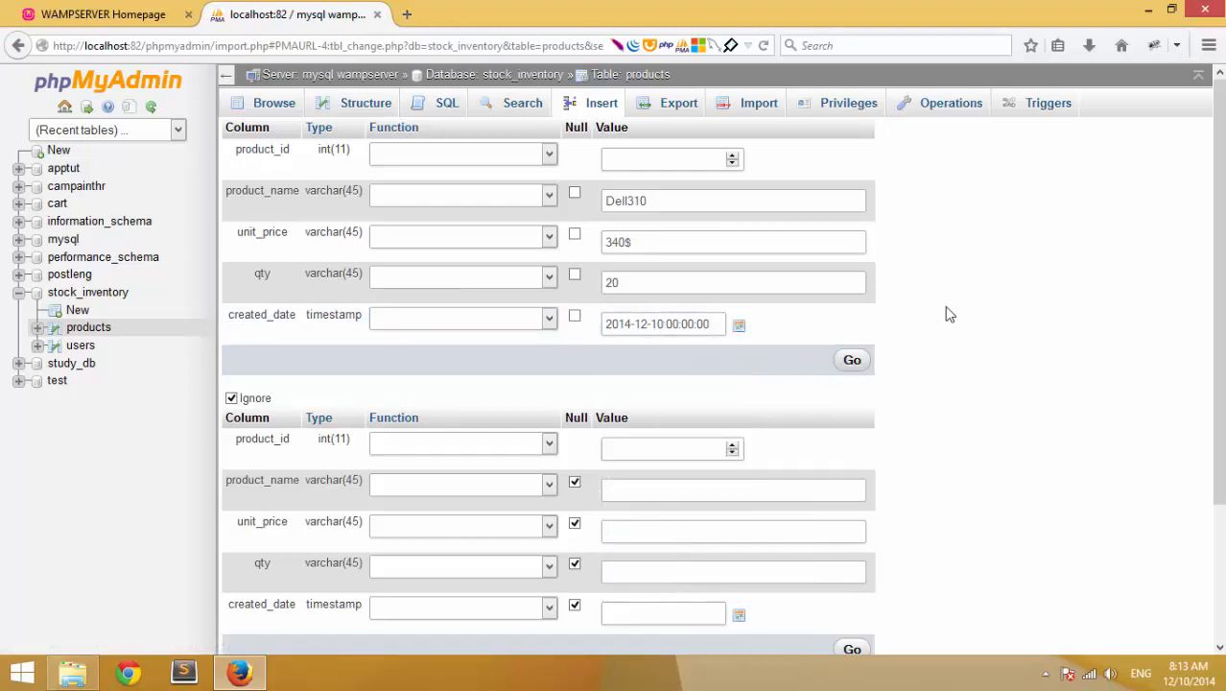
scroll(1221, 404, "down", 1)
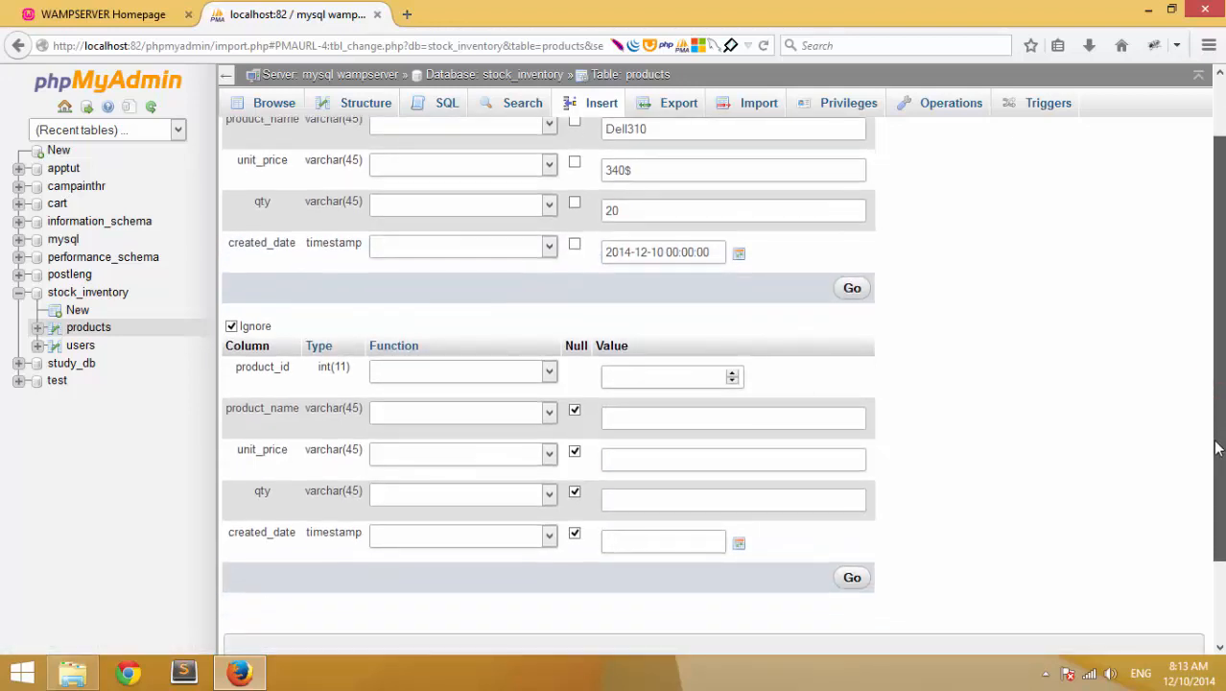
scroll(1221, 406, "up", 1)
- Enter Mac OS Maverick with unit price 599$ in the second insert row
left_click(678, 484)
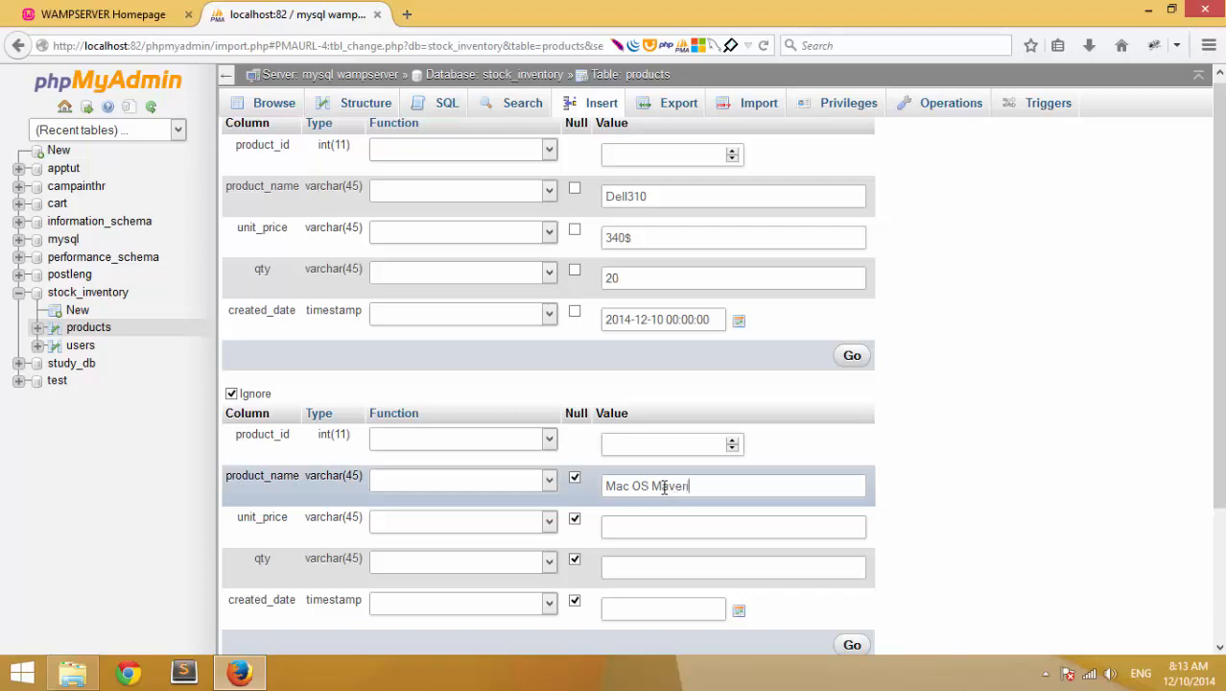
left_click(689, 535)
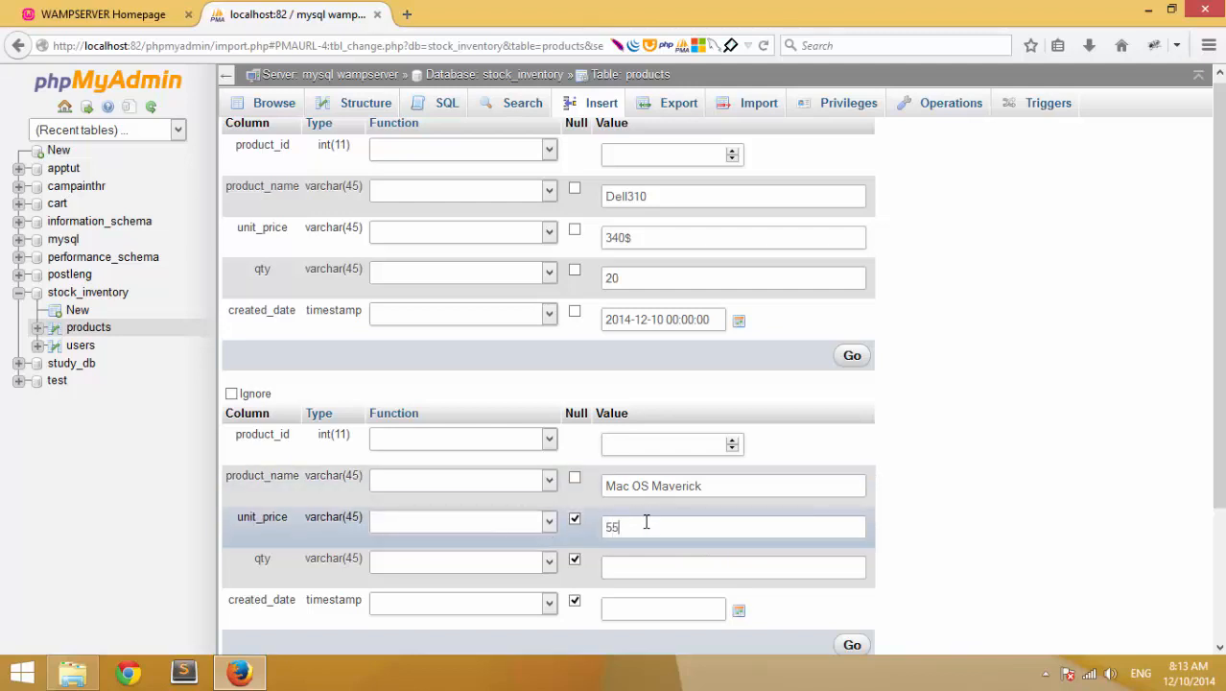
key("BackSpace")
type("600#$")
key("BackSpace")
key("BackSpace")
key("BackSpace")
key("BackSpace")
type("3")
key("BackSpace")
type("5")
key("BackSpace")
type("50")
key("BackSpace")
type("-")
type("99")
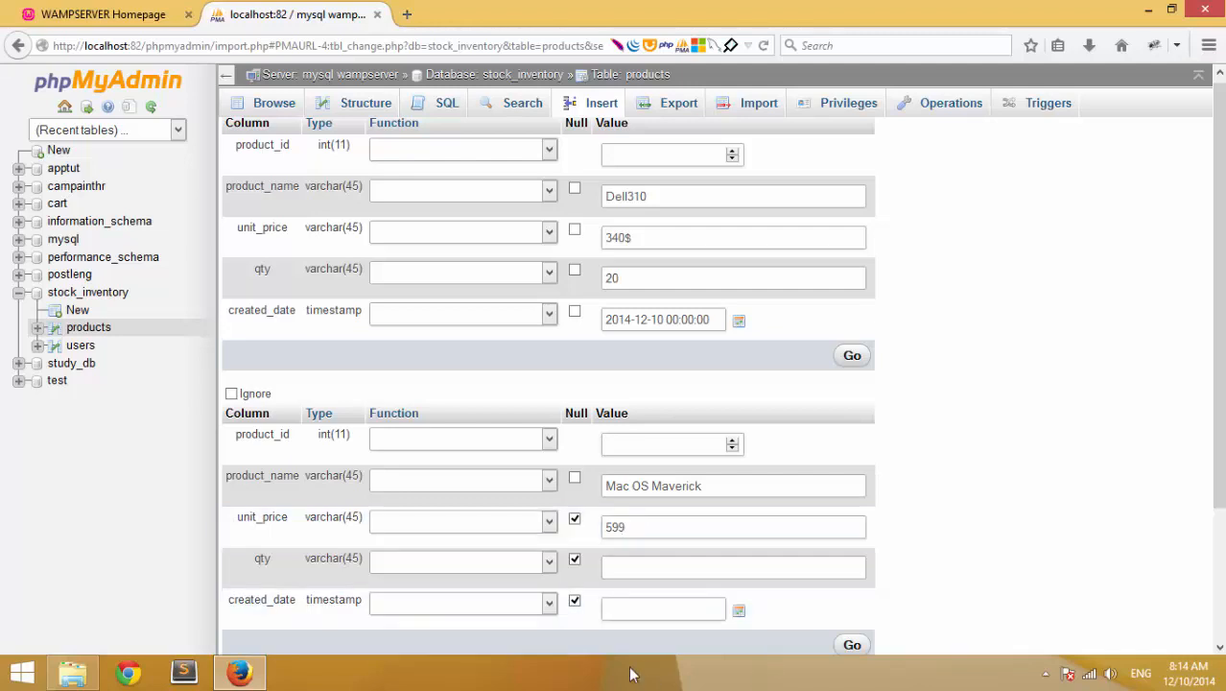
type("$")
- Give the second row quantity 25 and date 2014-12-10, then insert both rows
left_click(668, 567)
type("25")
left_click(741, 612)
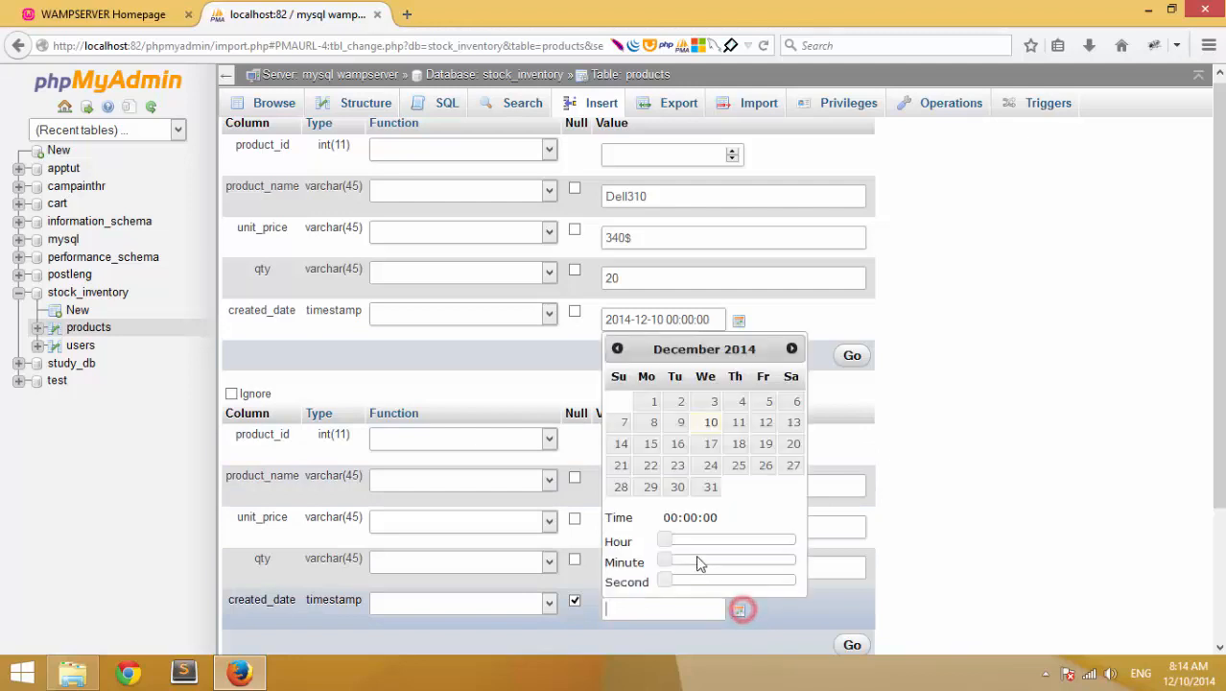
left_click(711, 423)
left_click(990, 568)
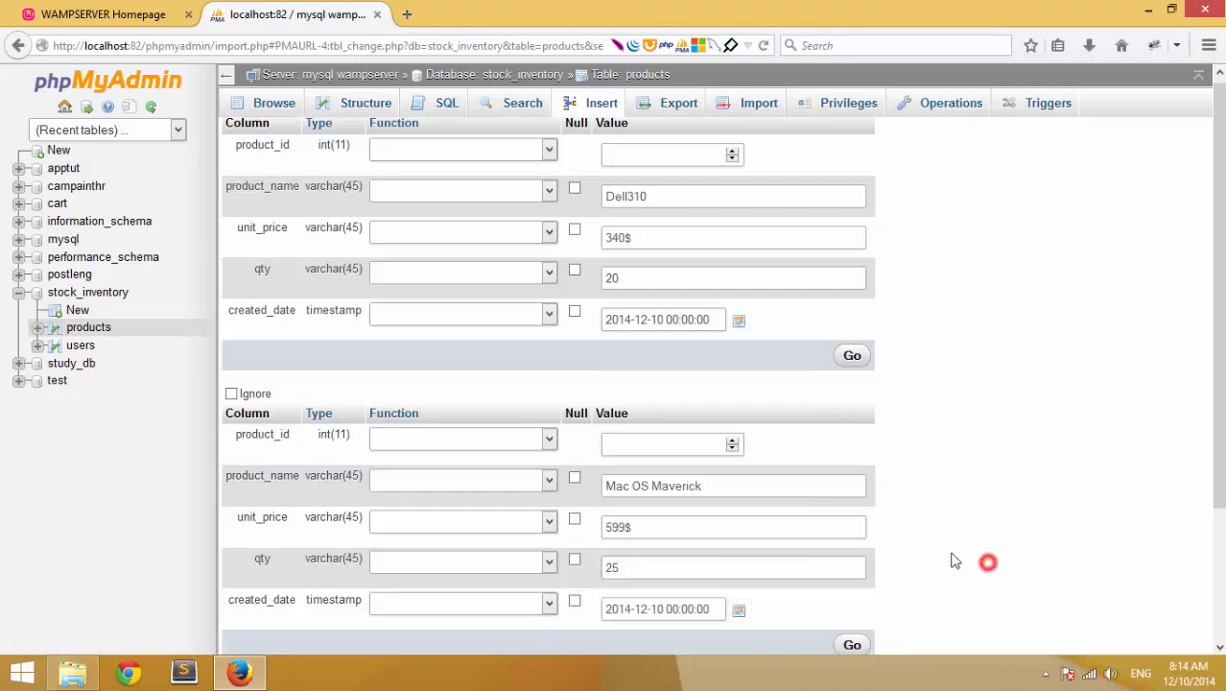
left_click_drag(1223, 408, 1220, 567)
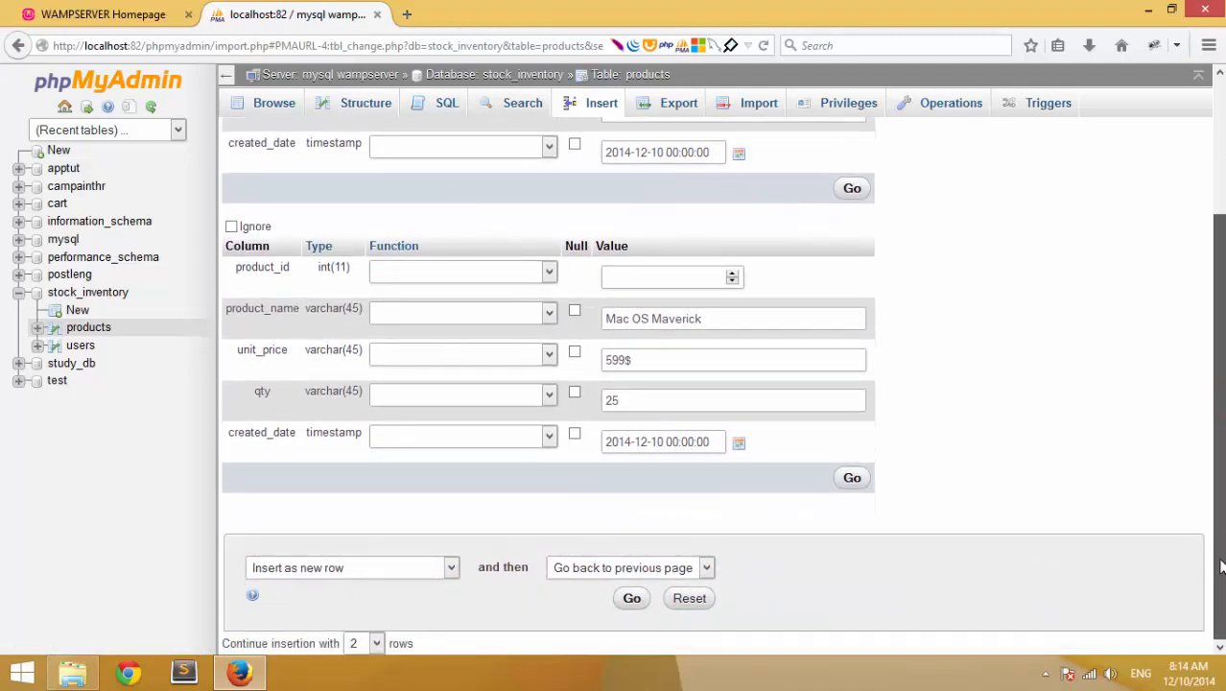
left_click(853, 479)
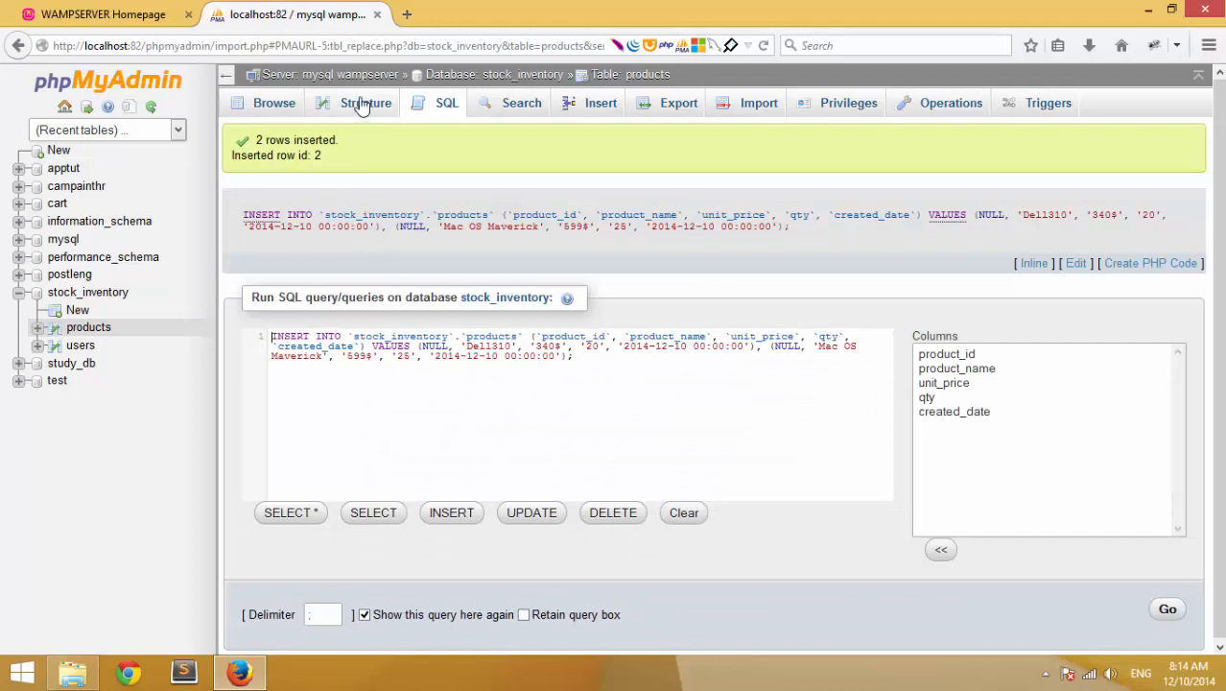
- Check that the Dell310 and Mac OS Maverick rows (ids 1, 2) exist, then start a new insert
left_click(269, 112)
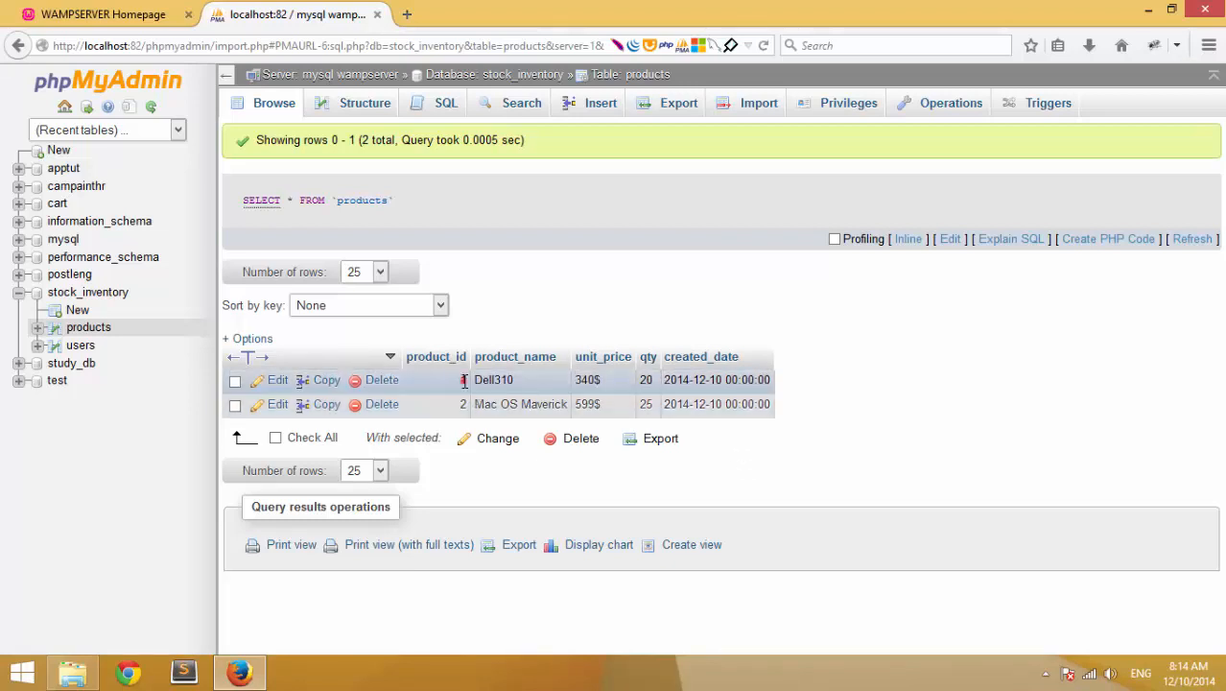
left_click_drag(462, 380, 887, 382)
left_click(902, 396)
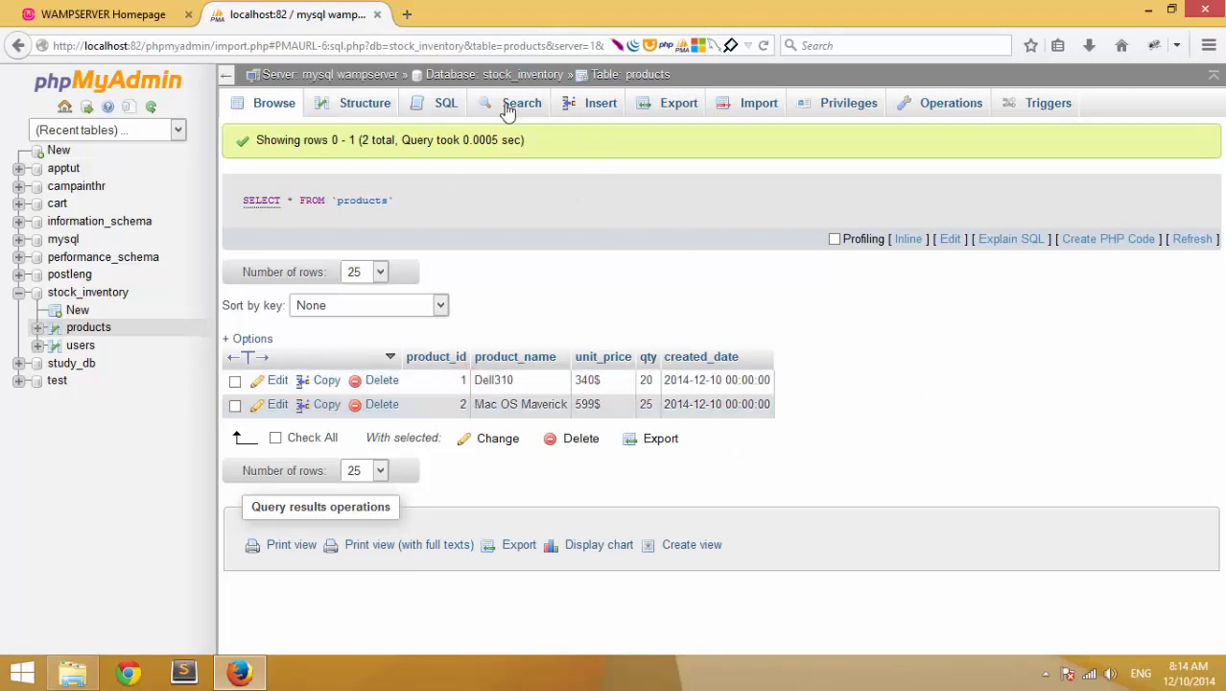
left_click(601, 104)
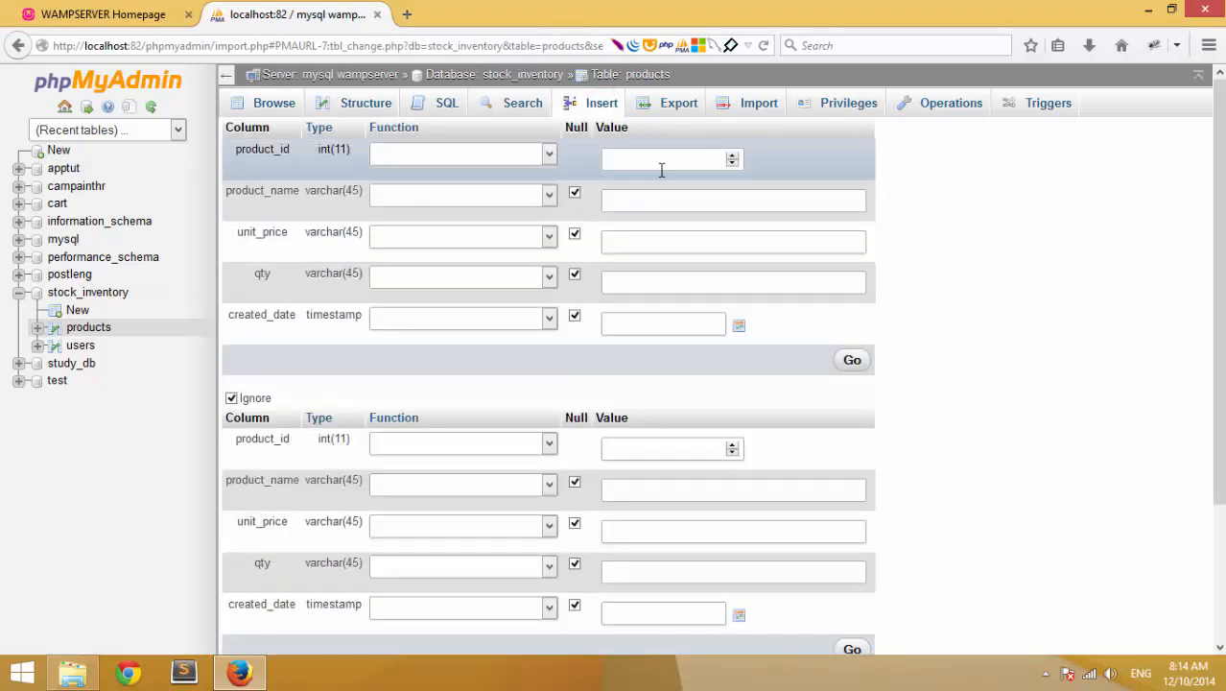
- Enter product name Acer 332, unit price 459$ and quantity 45 in the first insert row
left_click(662, 196)
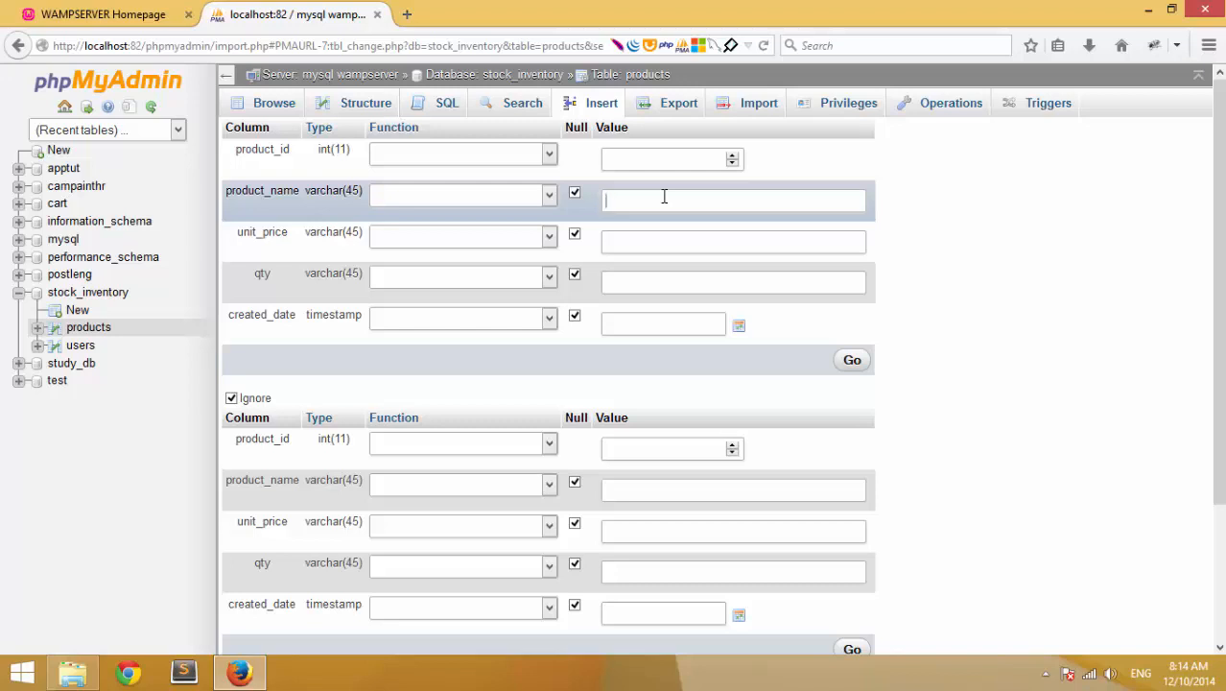
type("Acer 3132")
left_click(710, 246)
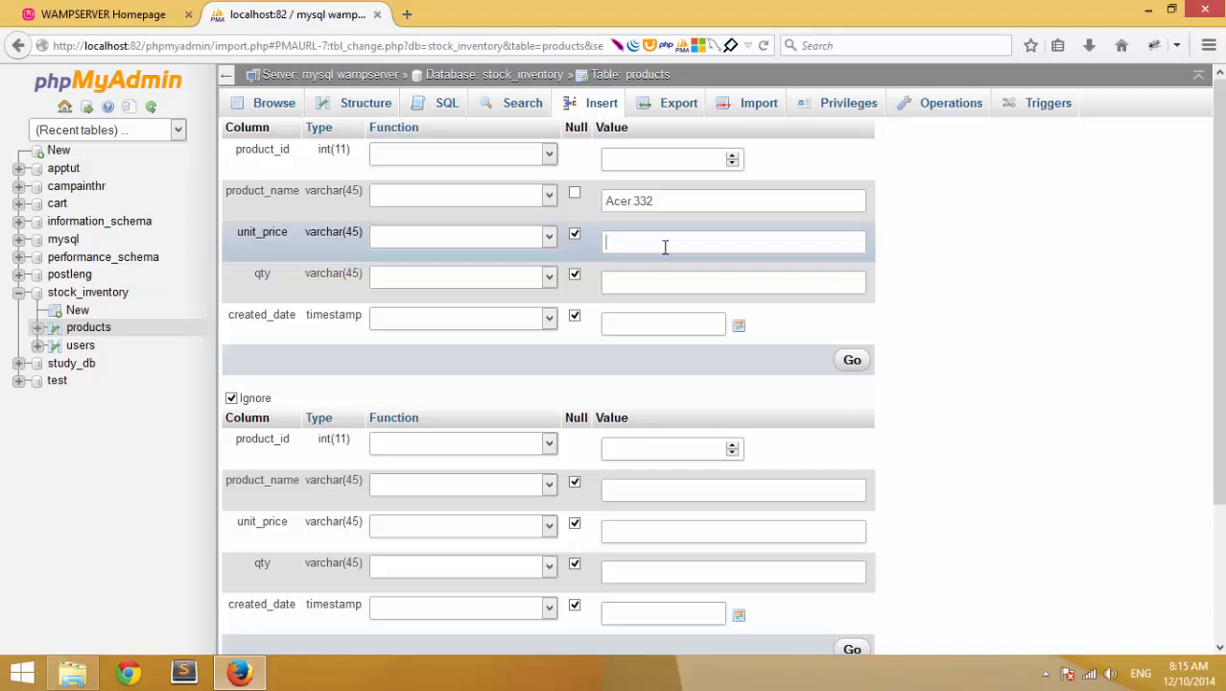
key("XF86MonBrightnessUp")
type("459$")
left_click(610, 278)
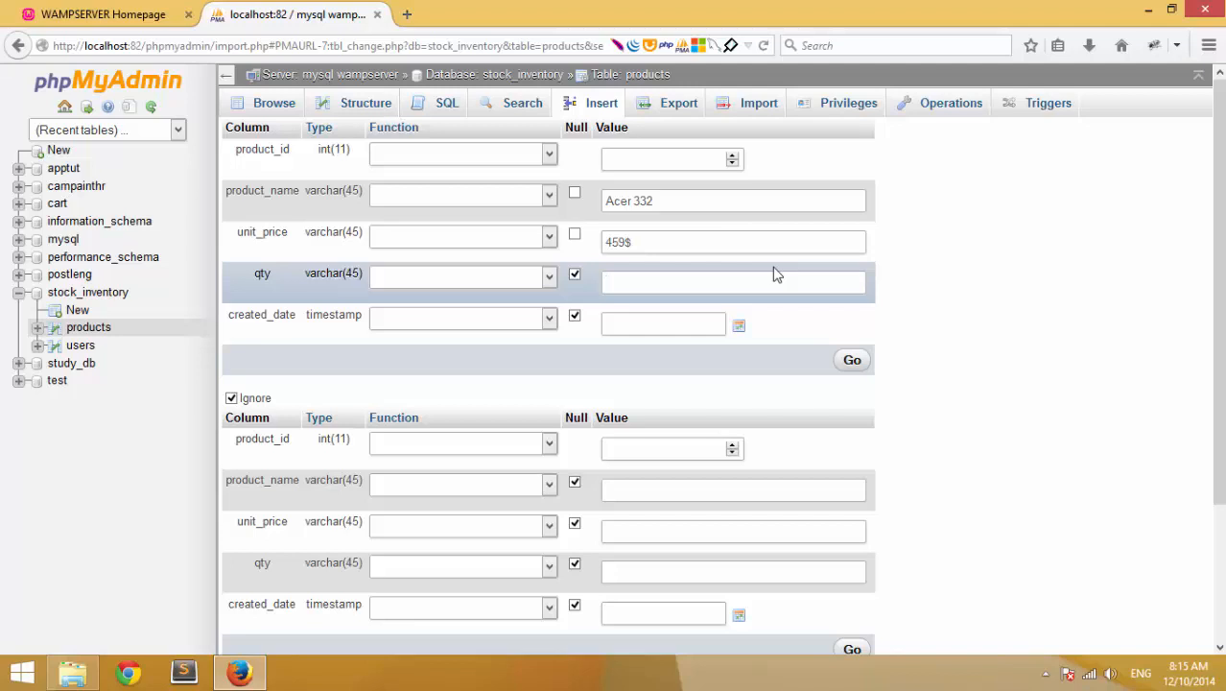
type("45")
key("Tab")
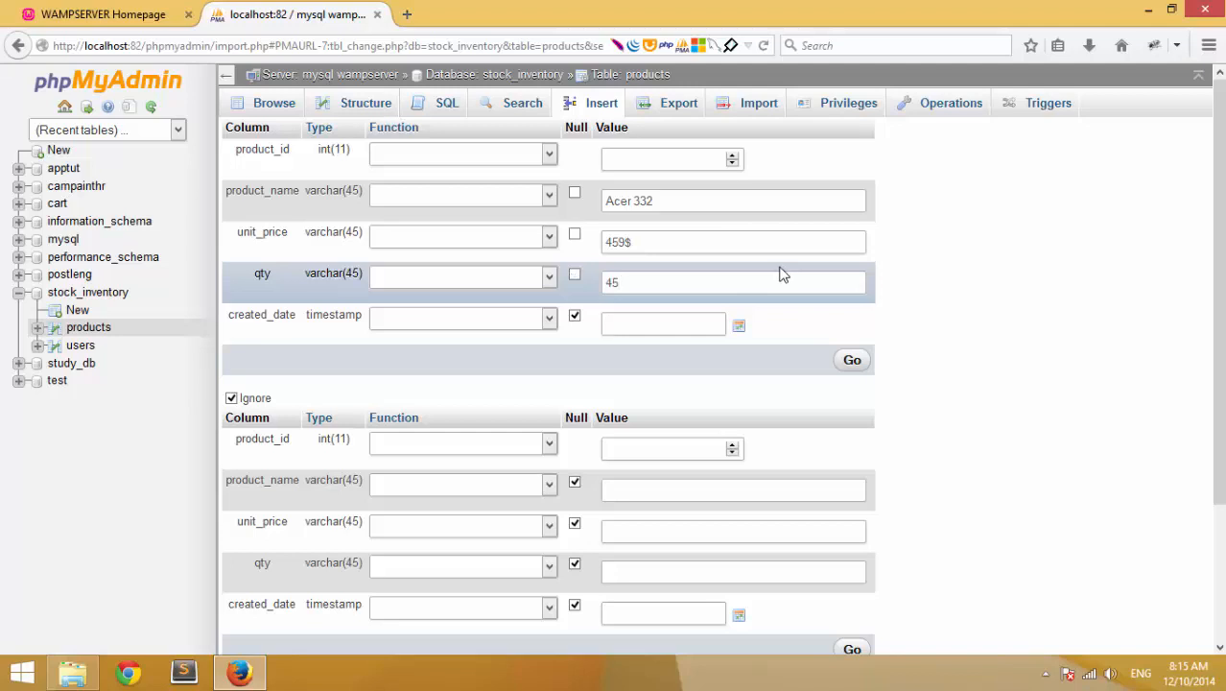
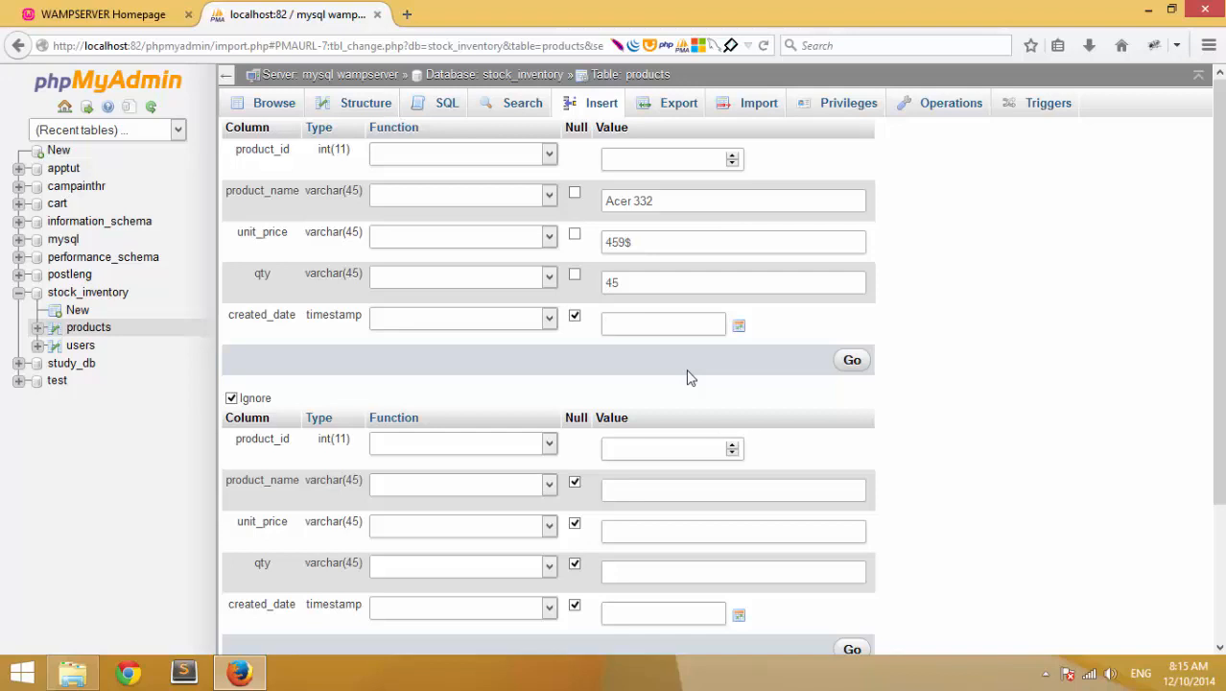
- Set the first product row's created_date to 2014-12-10
left_click(739, 326)
left_click(711, 427)
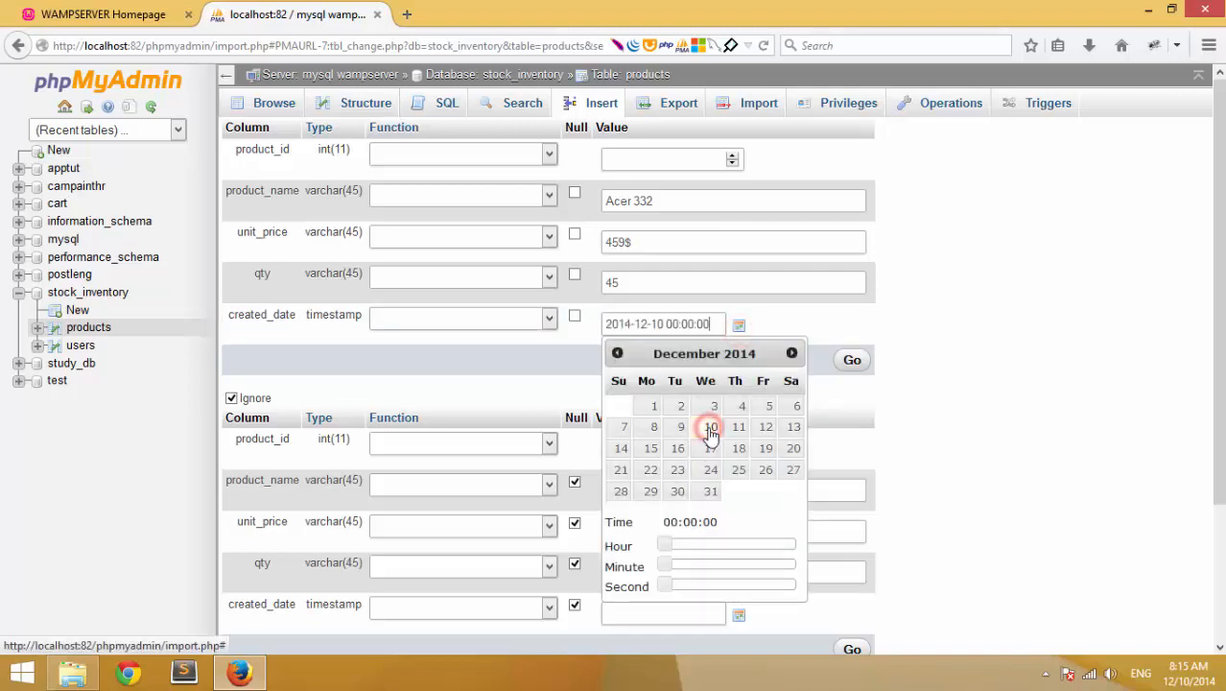
left_click(1034, 419)
scroll(763, 436, "down", 3)
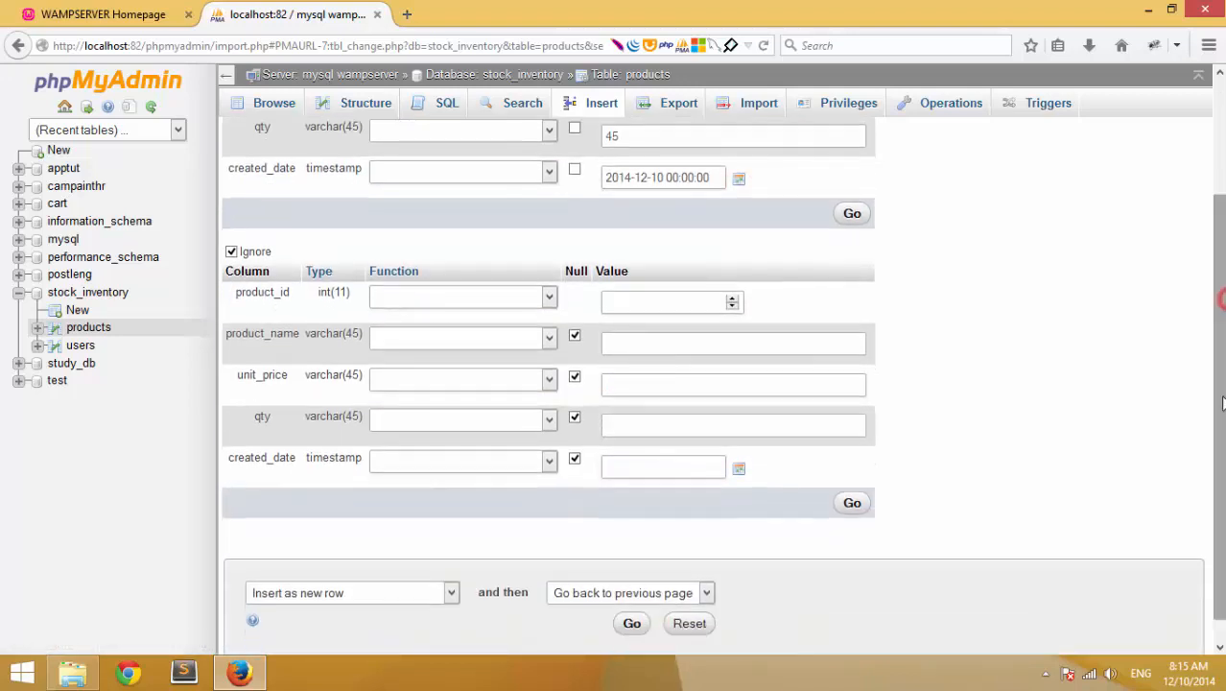
scroll(777, 417, "up", 1)
- Enter Asus 542D, unit price 399$ and quantity 32 in the second insert row
left_click(782, 410)
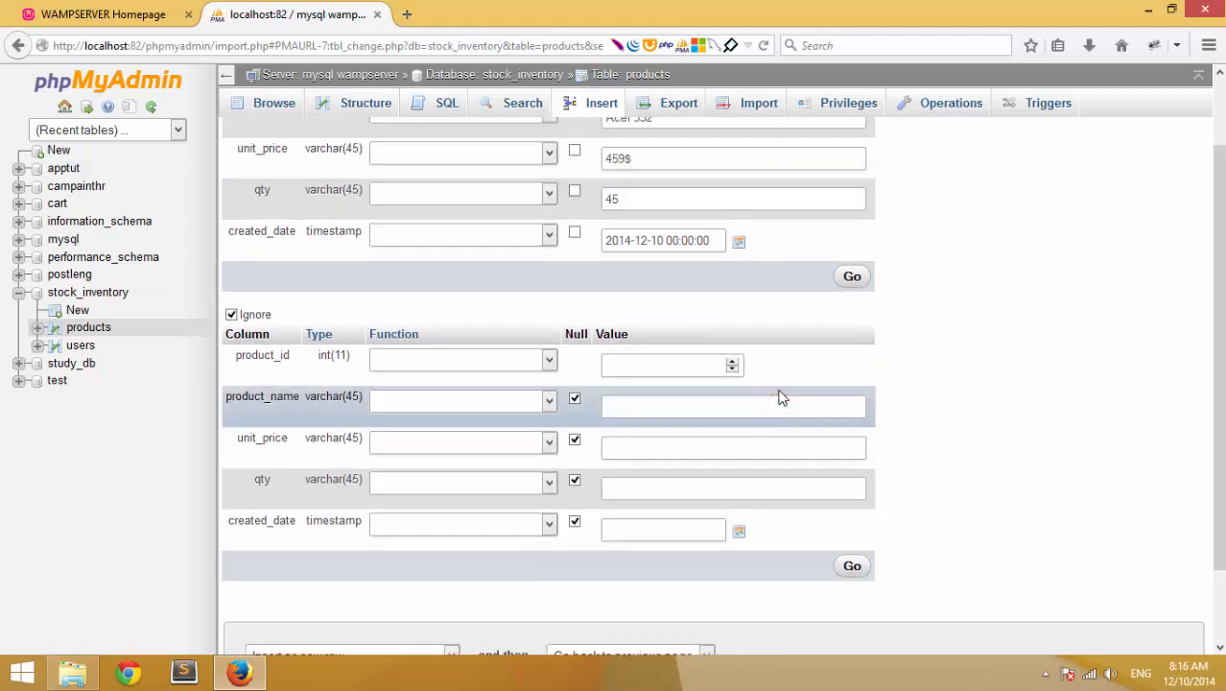
type("Asus 542")
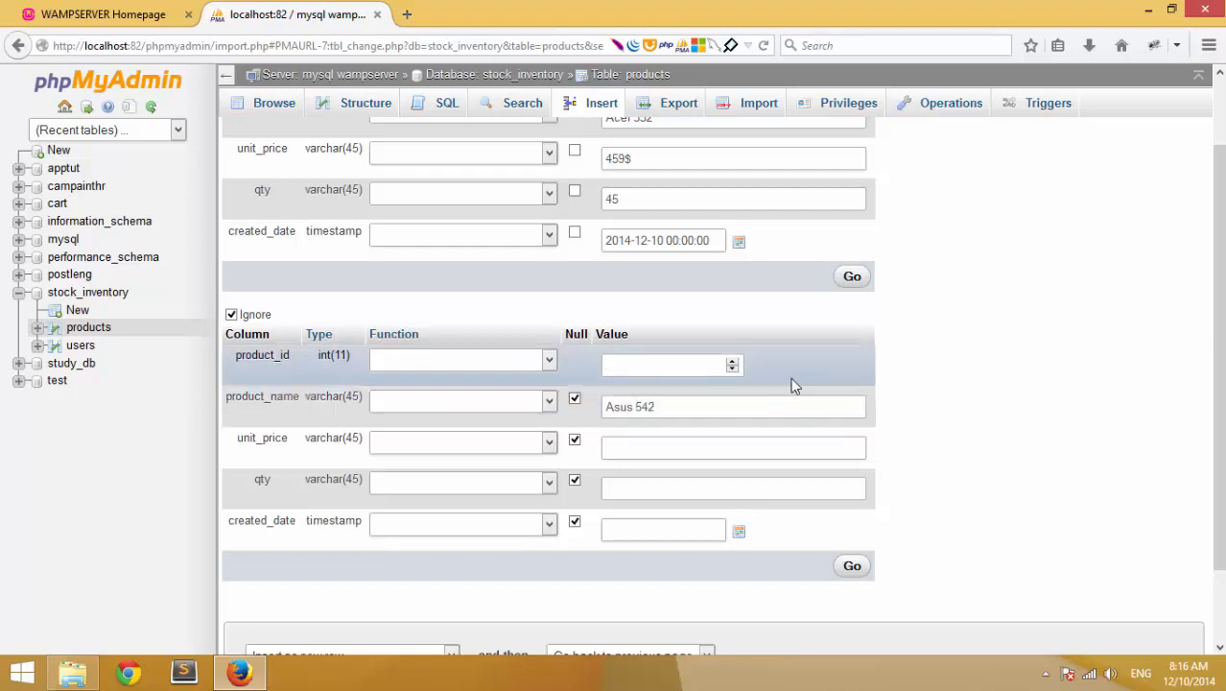
type("D")
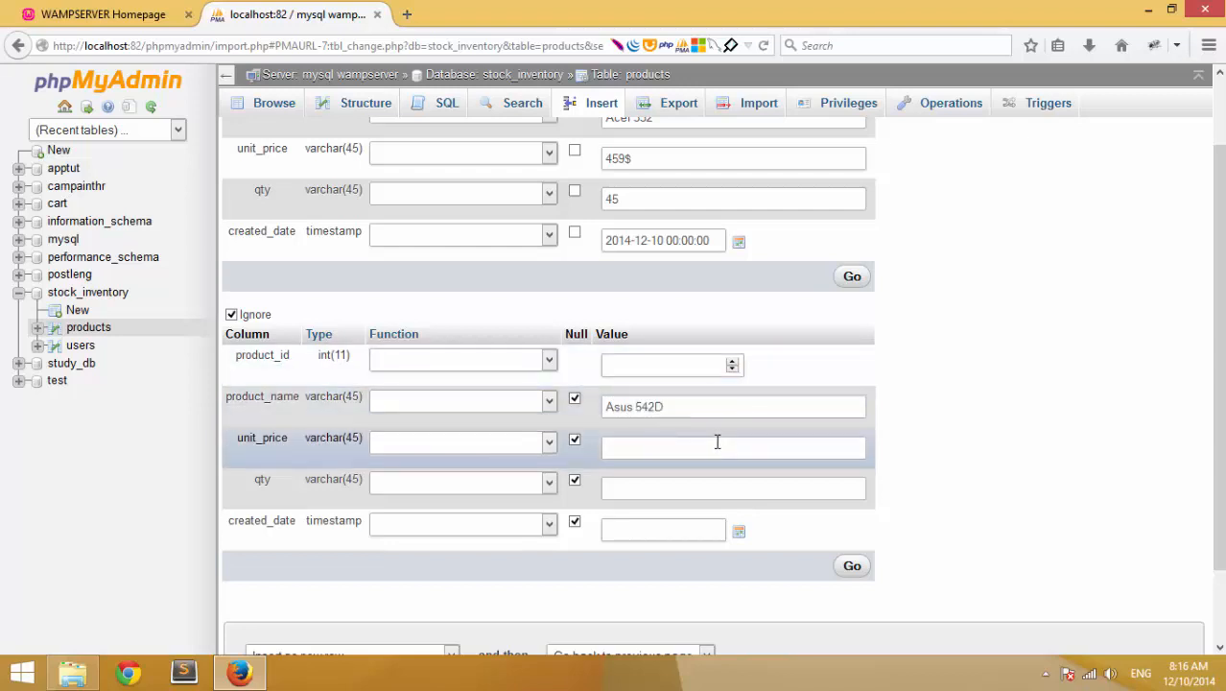
left_click(716, 441)
type("399$")
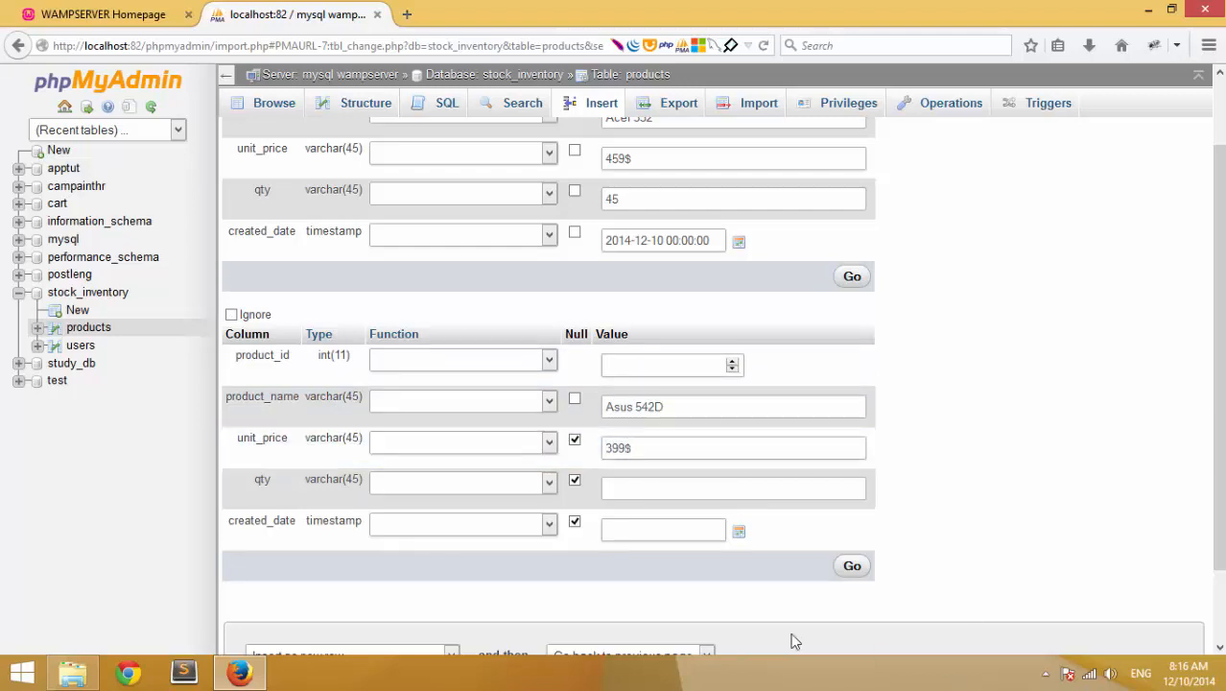
left_click(657, 485)
left_click(634, 448)
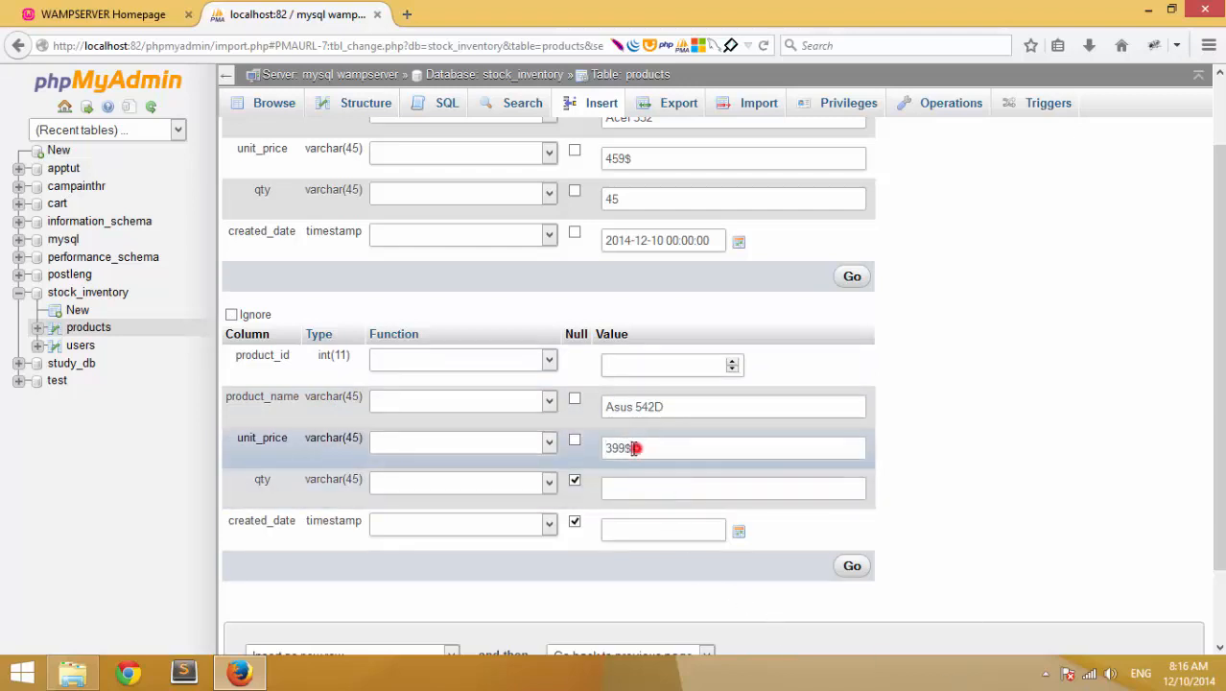
double_click(634, 448)
left_click(616, 494)
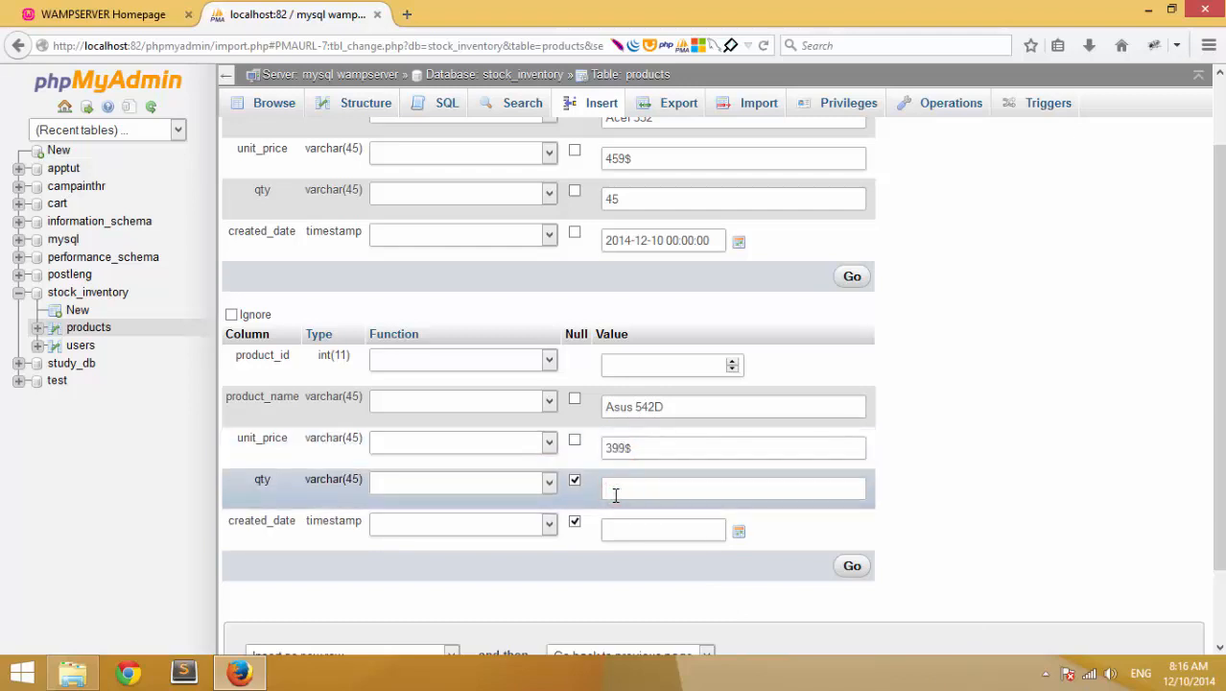
type("32")
- Give the second row date 2014-12-10, then insert both product rows
left_click(732, 534)
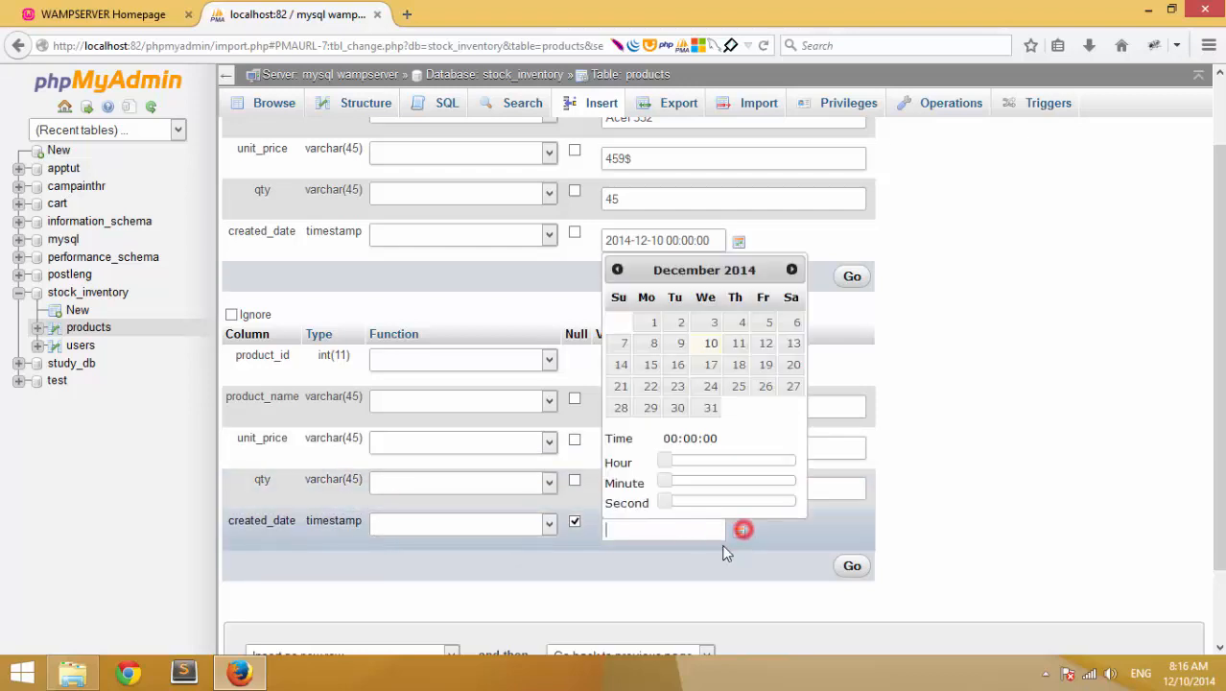
left_click(708, 345)
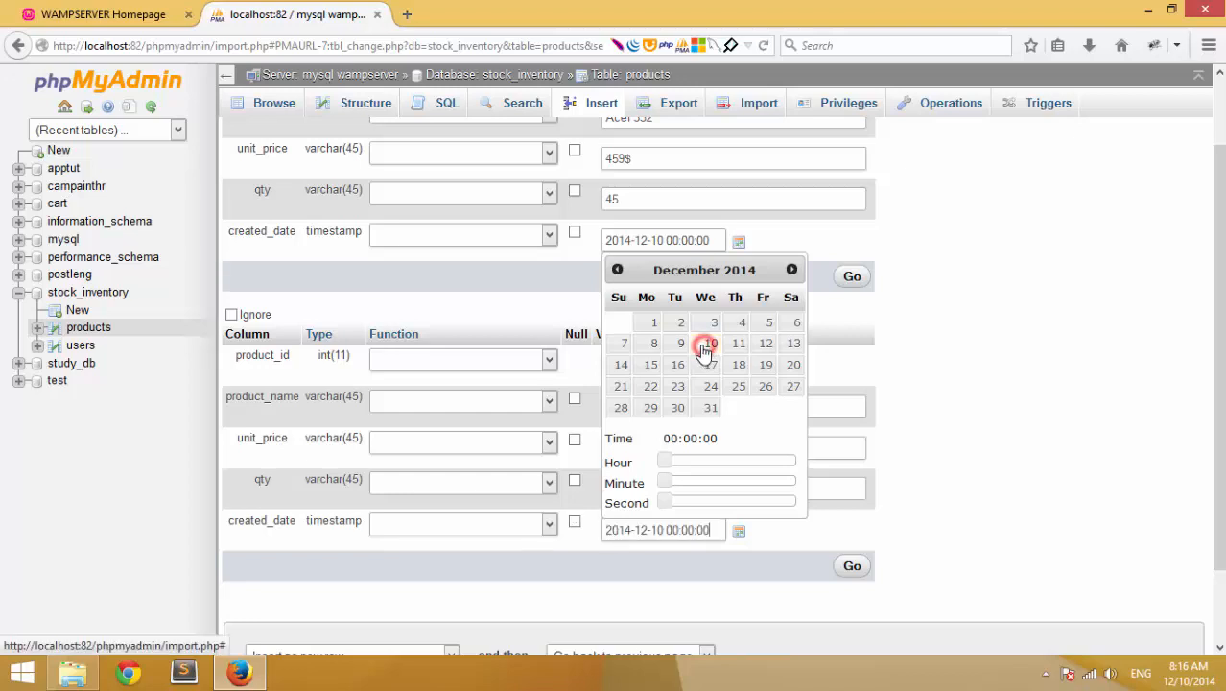
left_click(972, 474)
left_click_drag(1218, 286, 1217, 353)
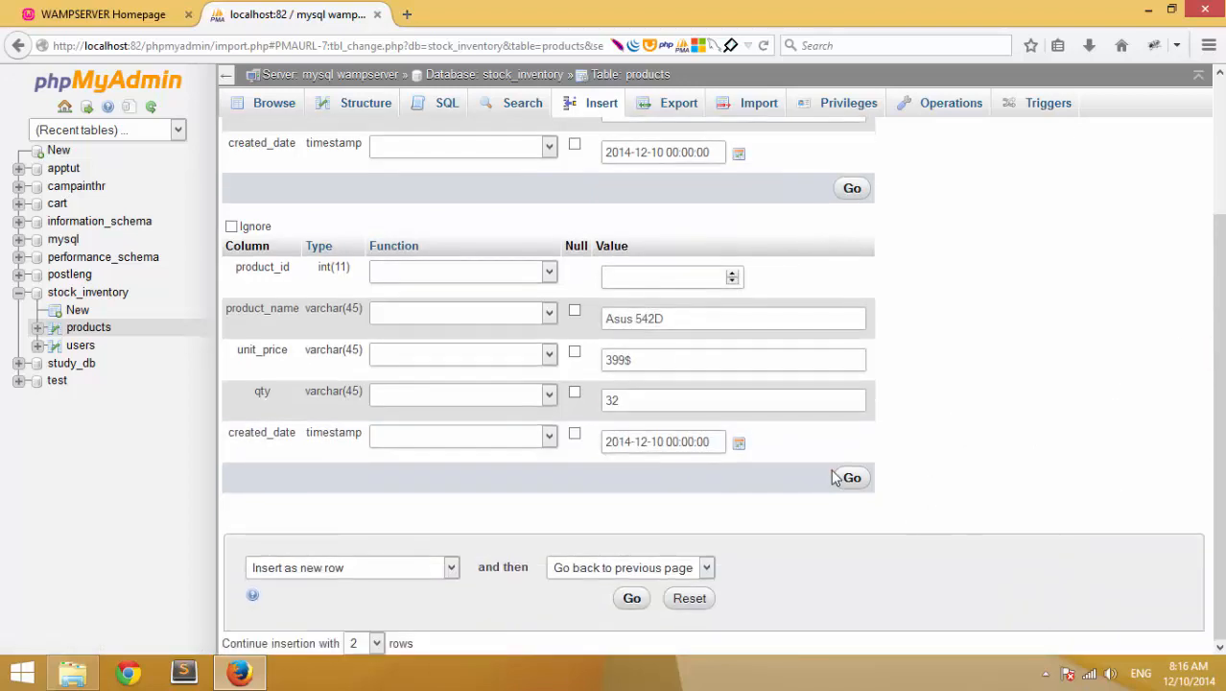
left_click(844, 477)
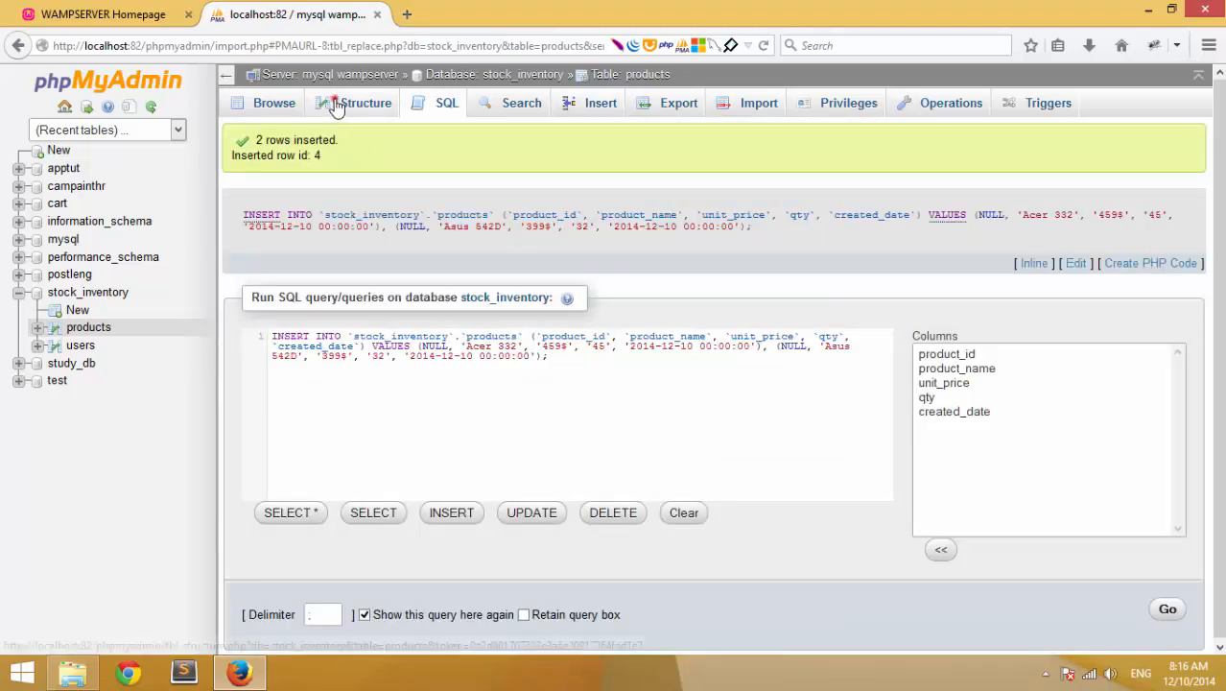
- Browse the products table to confirm its four rows, then open the users insert form
left_click(338, 101)
left_click(290, 104)
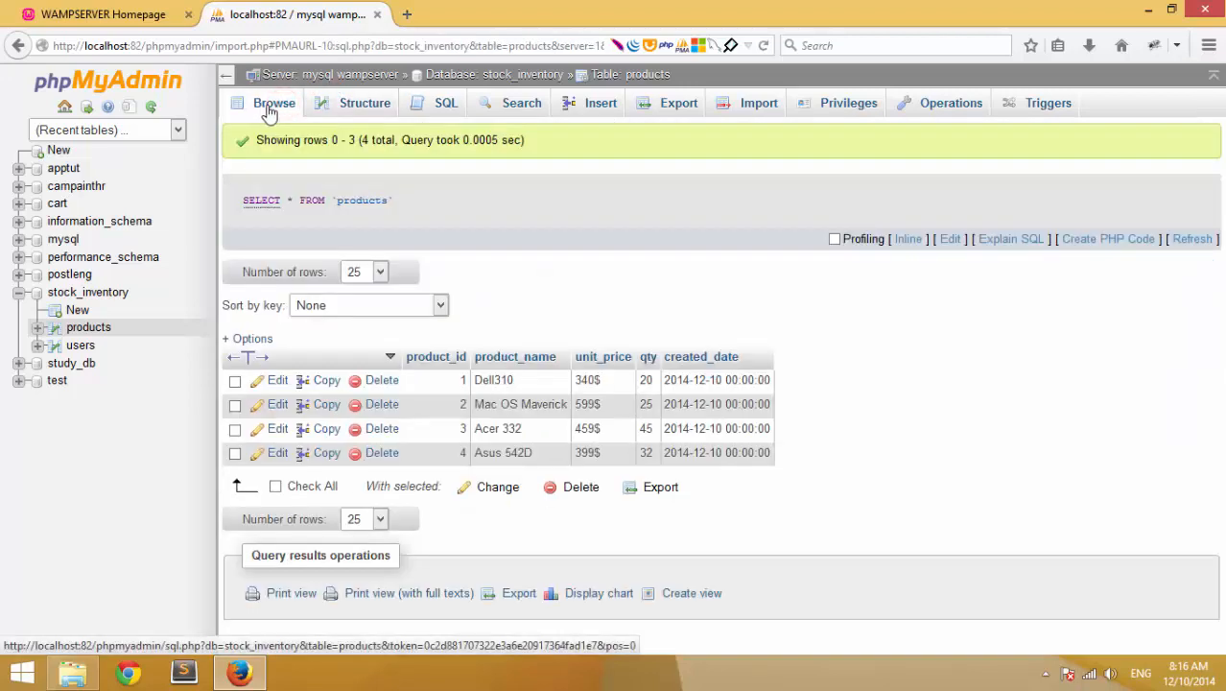
left_click_drag(848, 480, 442, 394)
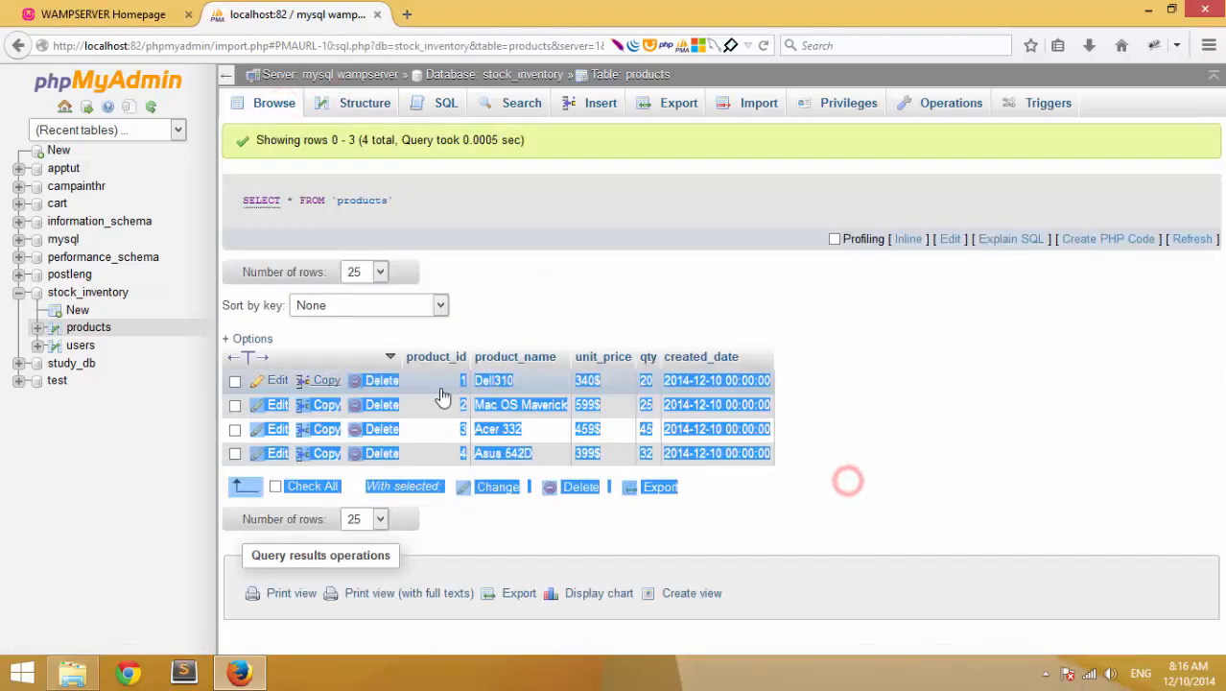
left_click(934, 459)
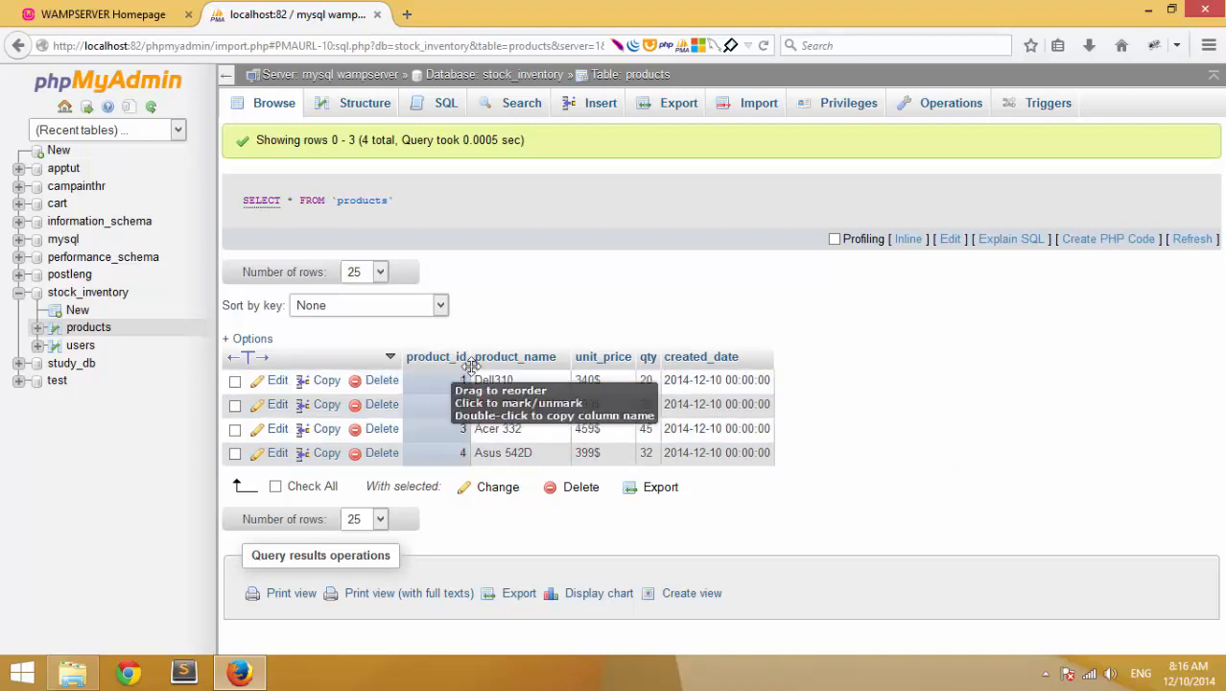
left_click(85, 345)
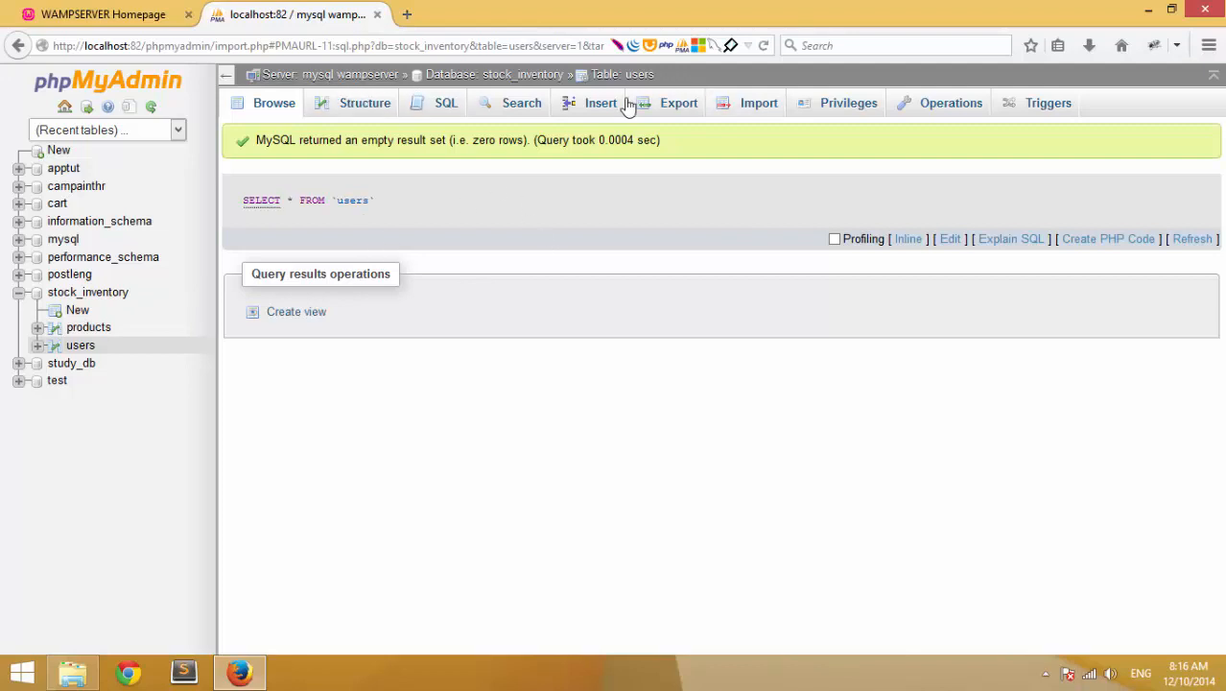
left_click(582, 107)
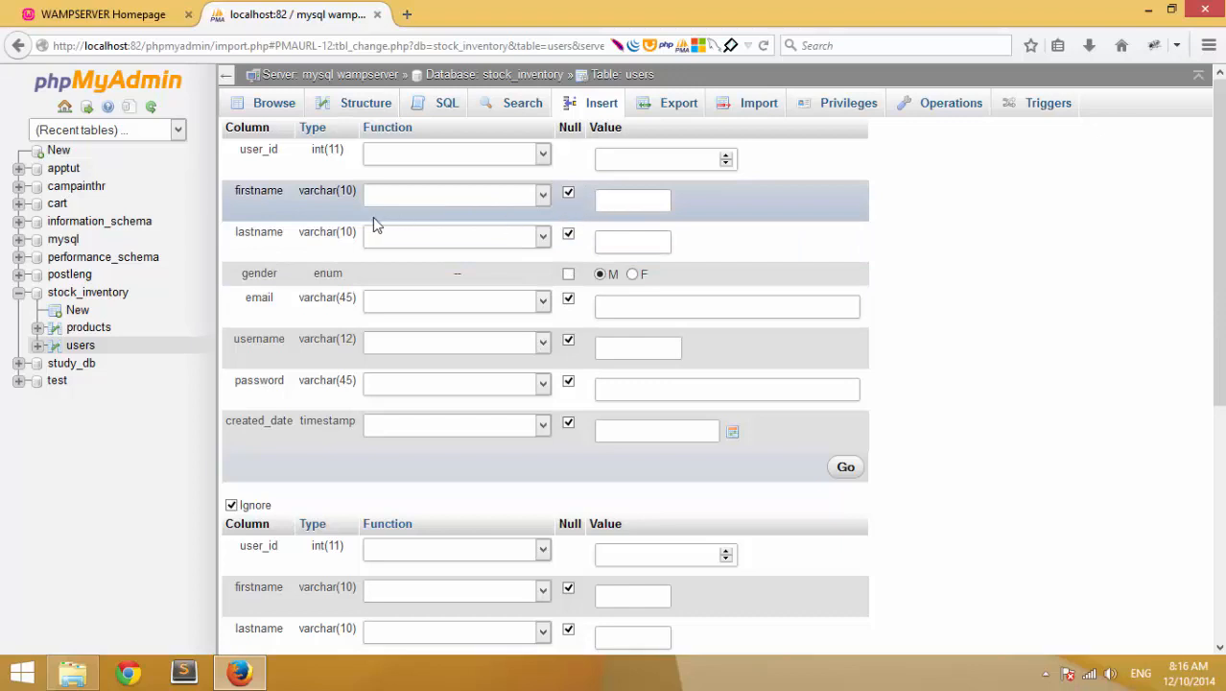
- Enter the user's first and last name in the first users insert row
left_click(622, 196)
key("Tab")
left_click_drag(262, 277, 355, 272)
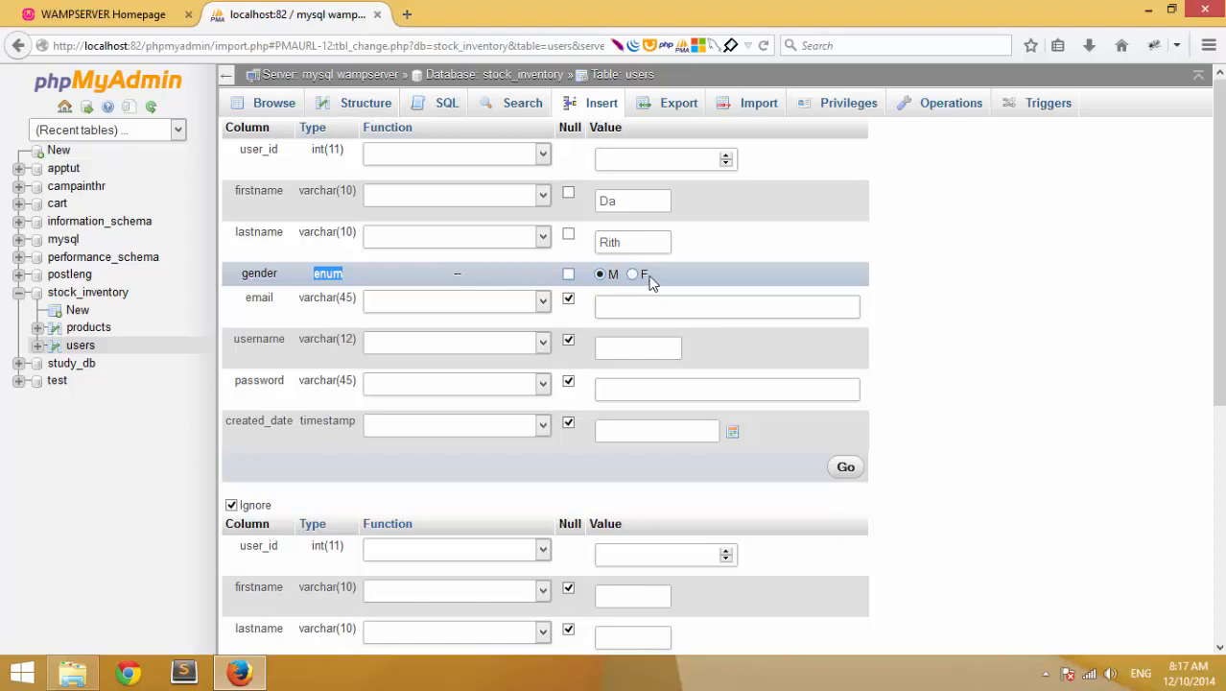
- Fill in the user's e-mail address, username and password
left_click(607, 305)
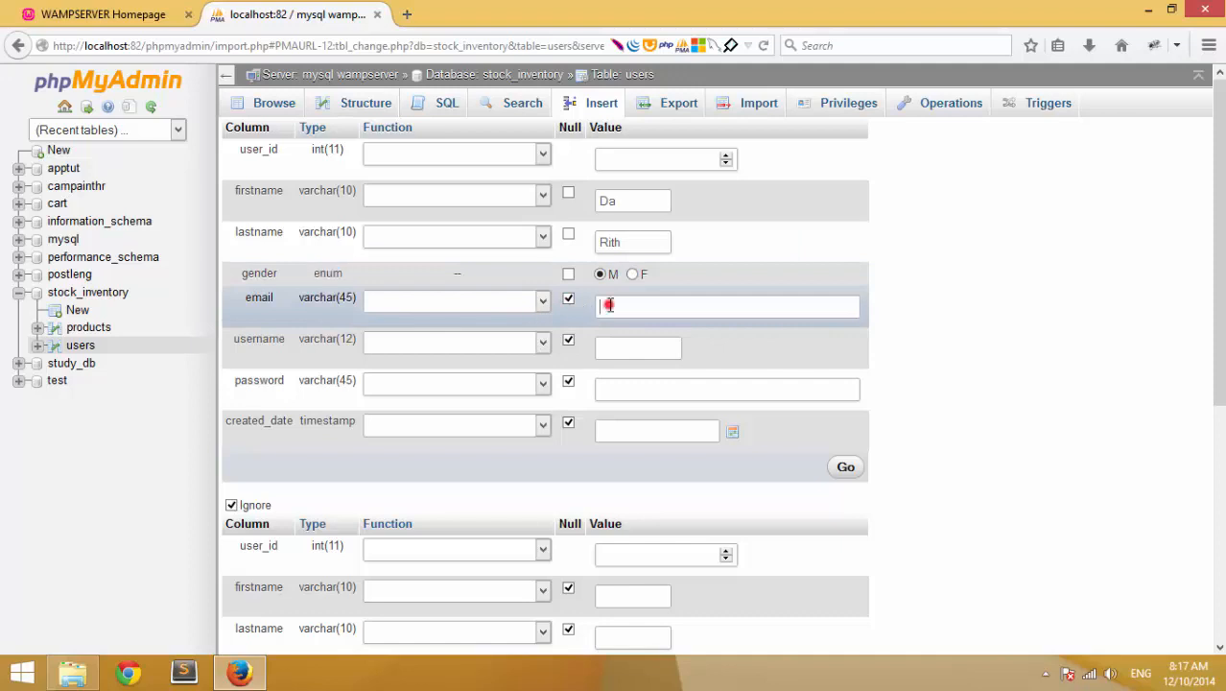
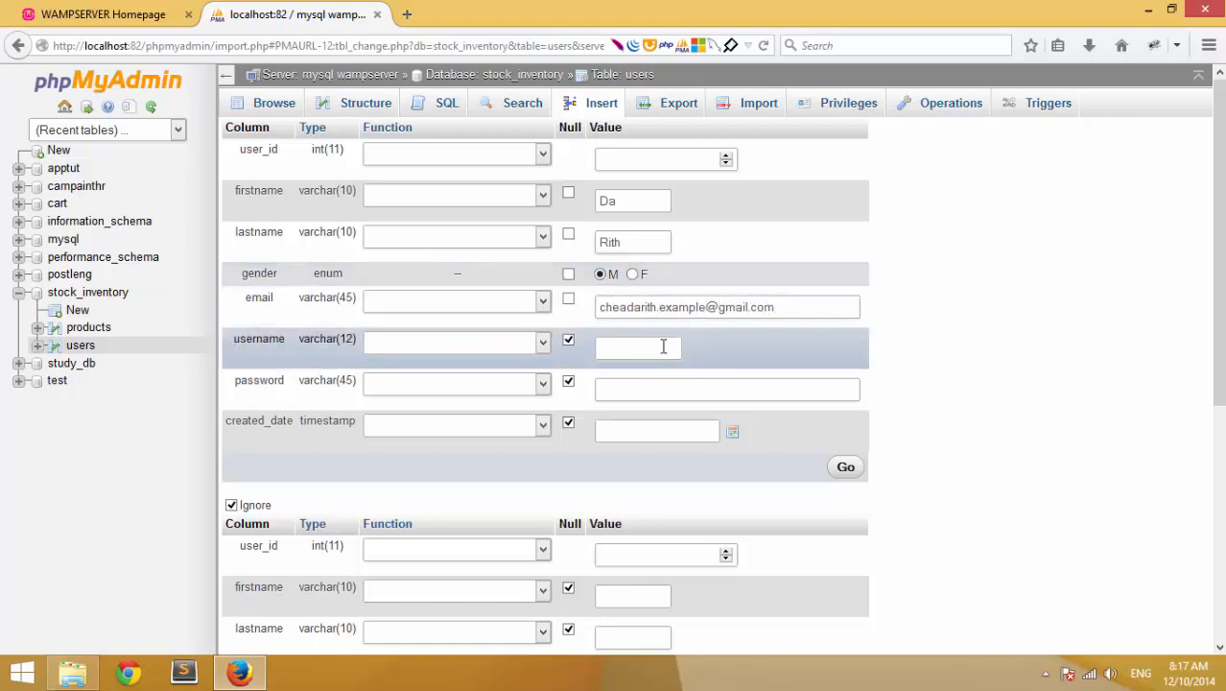
type("admin")
key("BackSpace")
key("BackSpace")
key("BackSpace")
type("min")
key("Tab")
double_click(659, 348)
key("BackSpace")
- Set the user's created_date to 2014-12-10 with the date picker
left_click(641, 422)
left_click(732, 431)
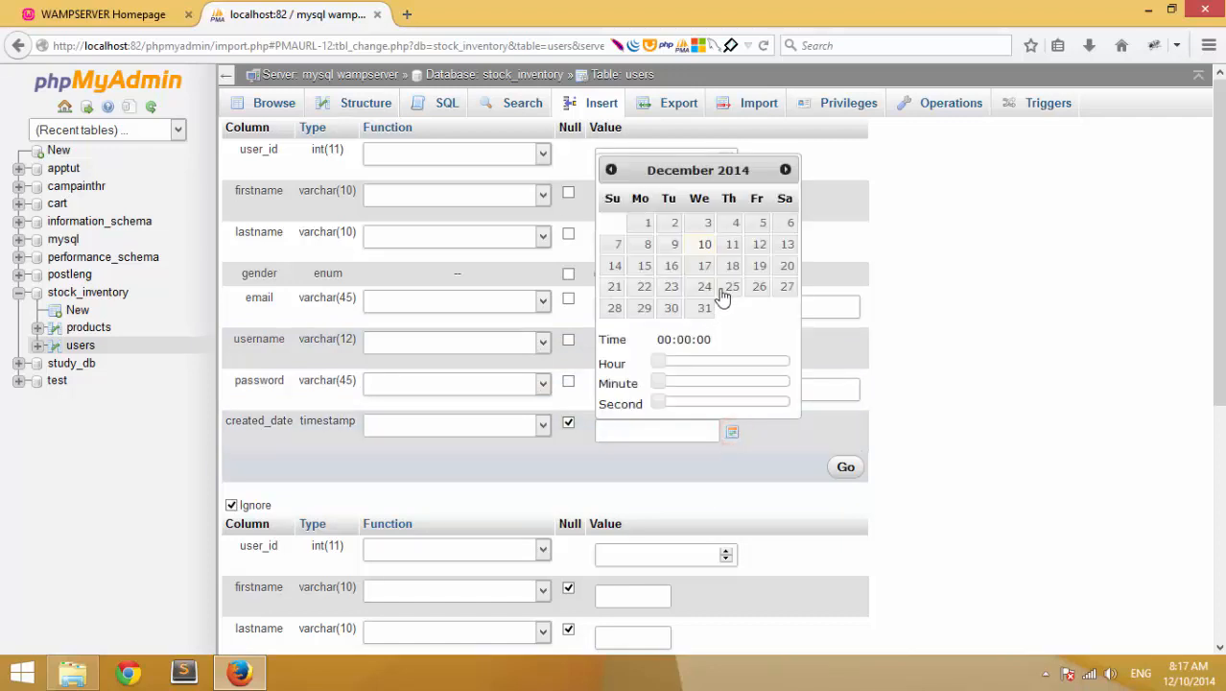
left_click(704, 242)
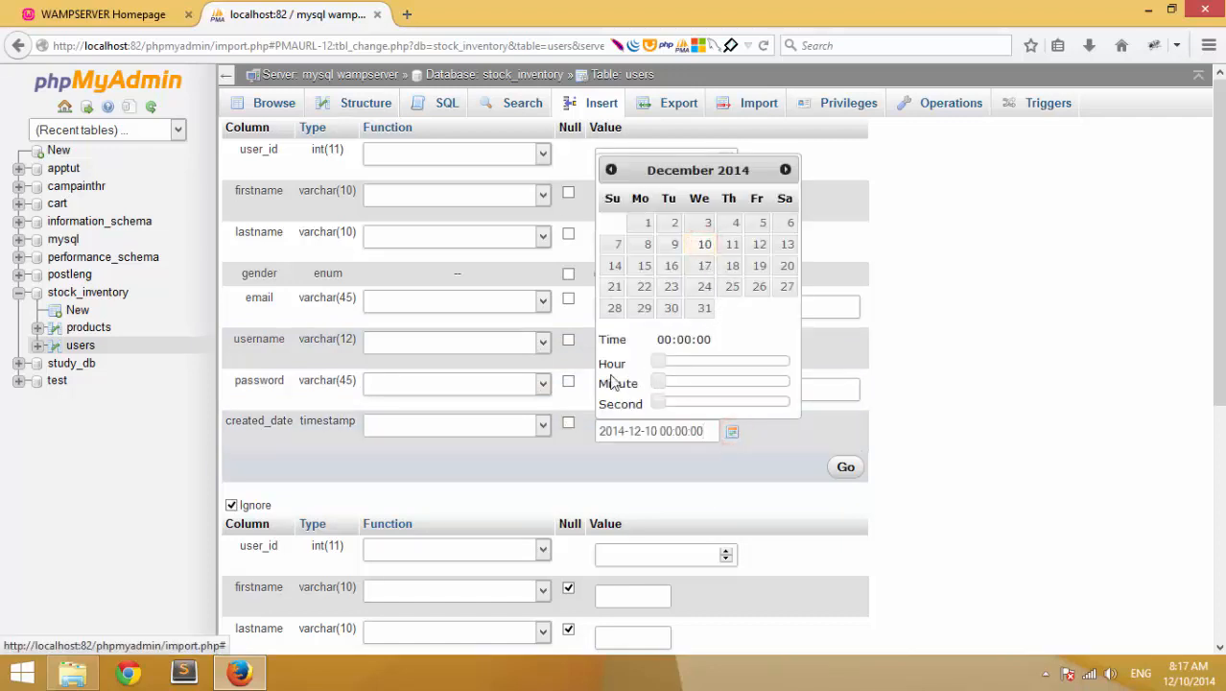
mouse_move(658, 363)
left_mouse_down()
mouse_move(684, 363)
mouse_move(656, 370)
left_mouse_up()
left_click(741, 441)
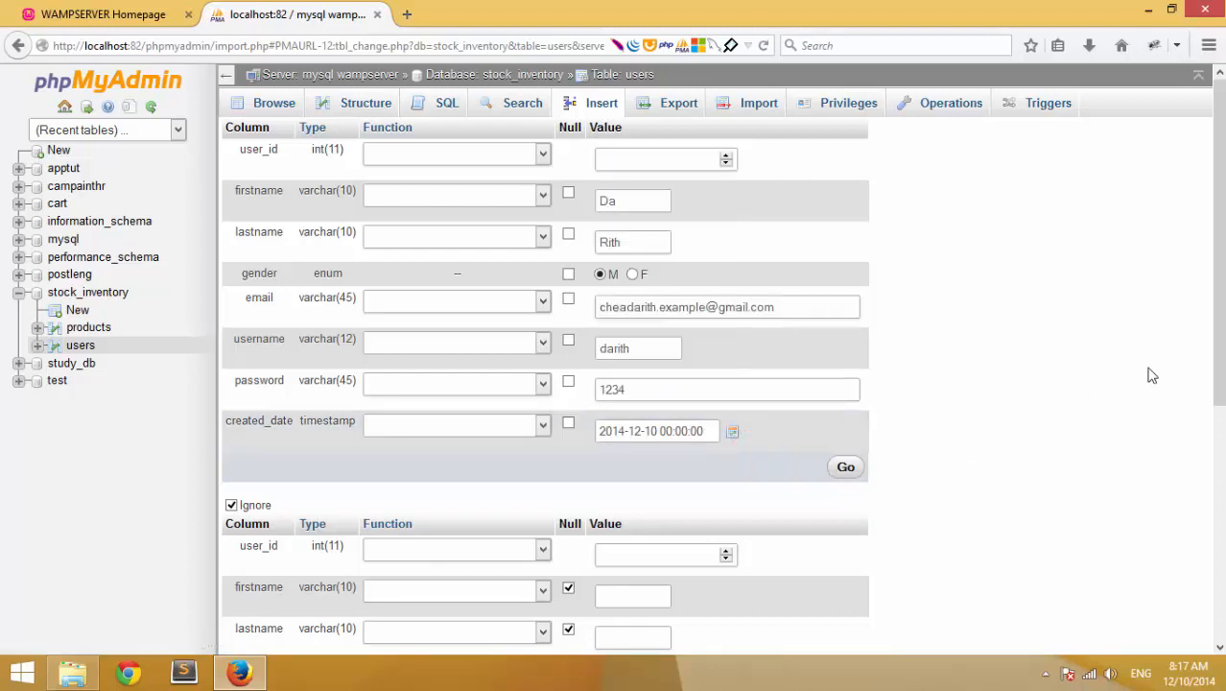
scroll(1055, 413, "down", 3)
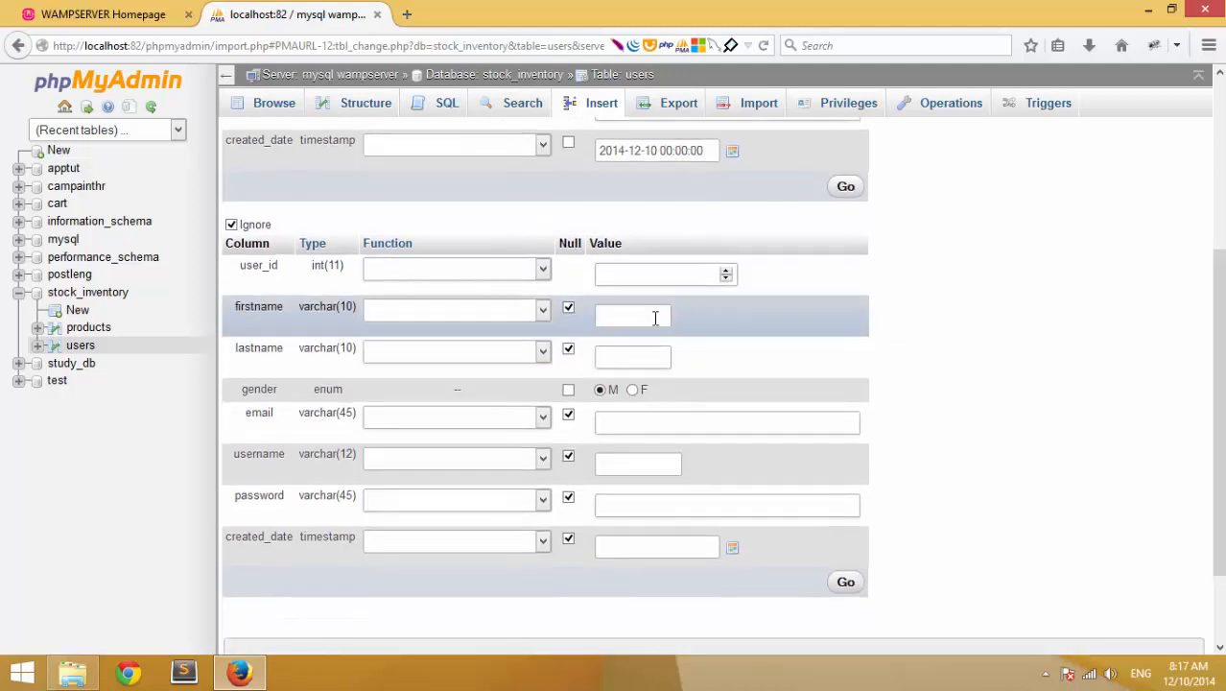
- Enter the second user's first and last name, keeping gender M
left_click(620, 312)
type("Jo")
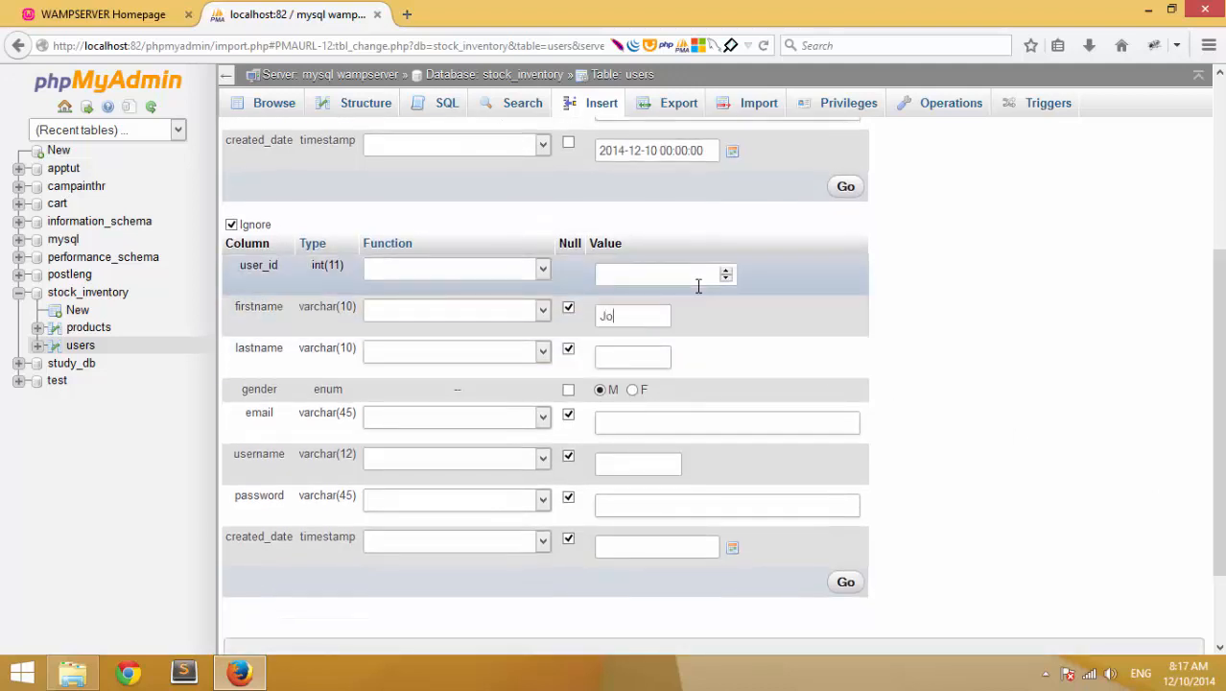
type("nh")
key("Tab")
type("Cena")
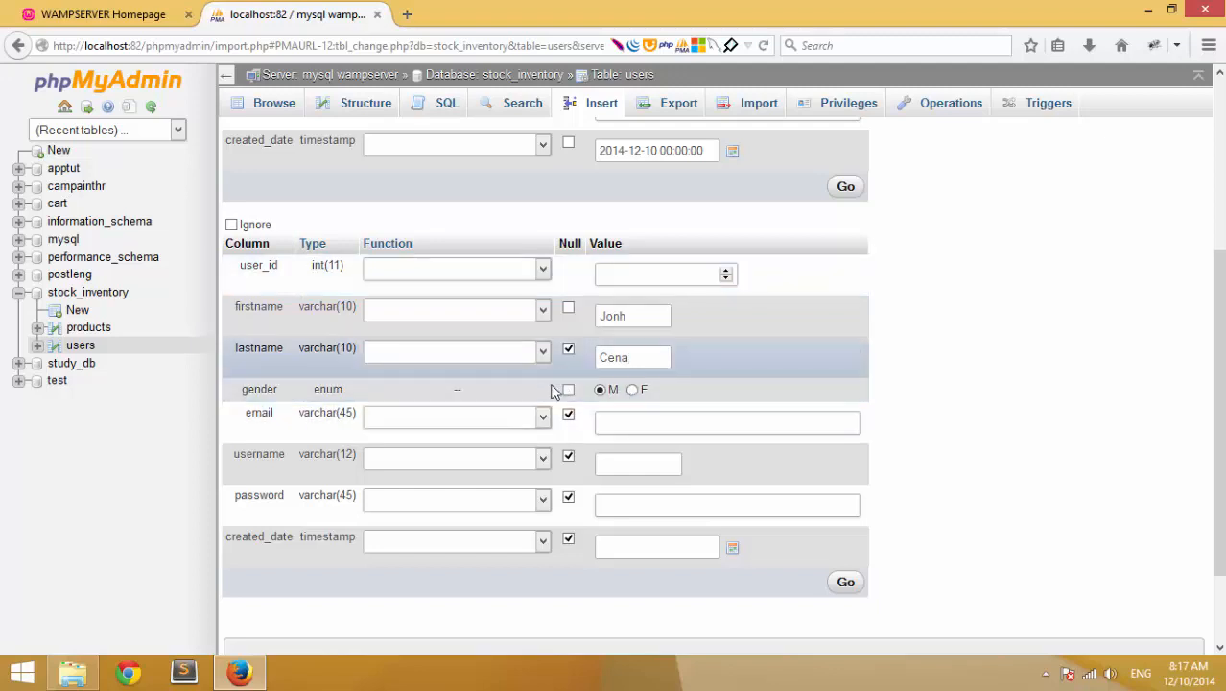
left_click(602, 389)
scroll(503, 403, "down", 1)
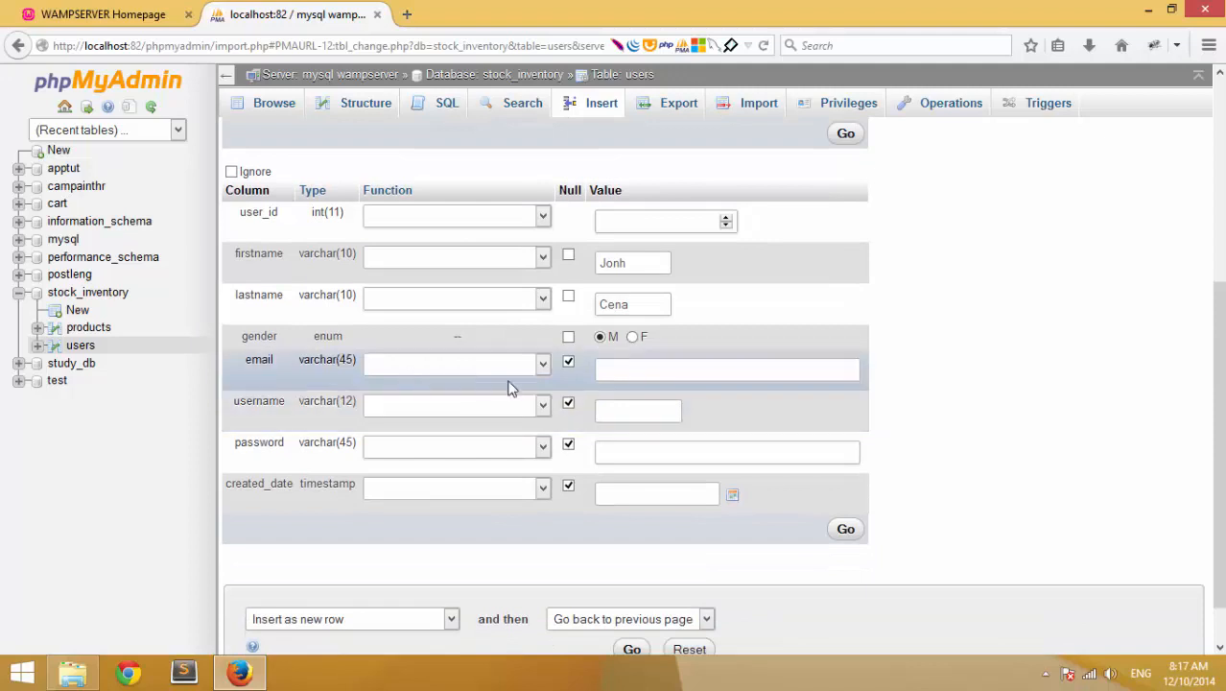
- Fill in the second user's e-mail, username and password
left_click(603, 371)
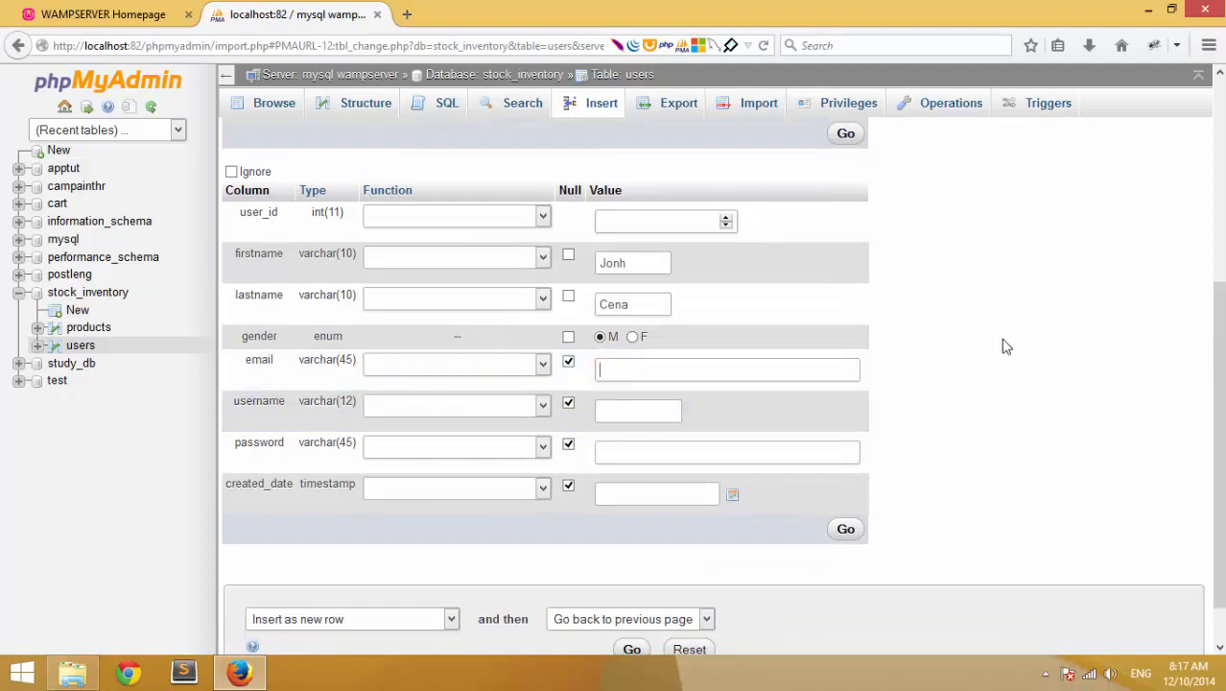
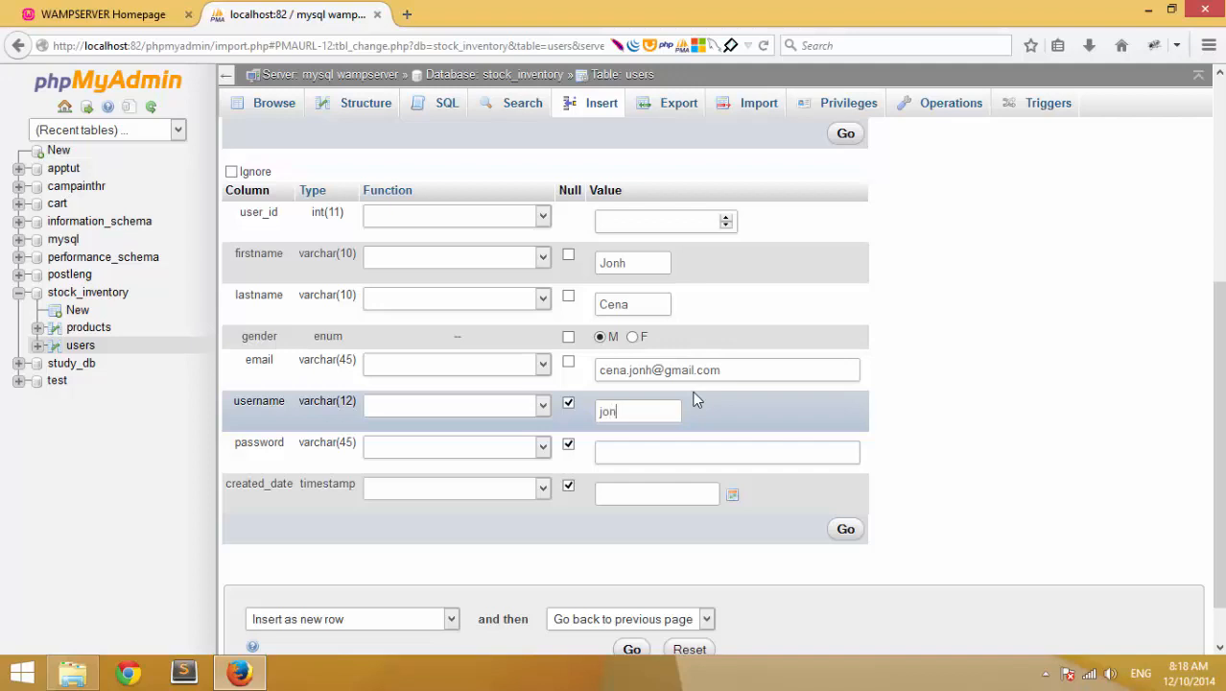
type("jonh@cena")
left_click_drag(661, 405, 603, 409)
left_click(860, 421)
left_click(679, 458)
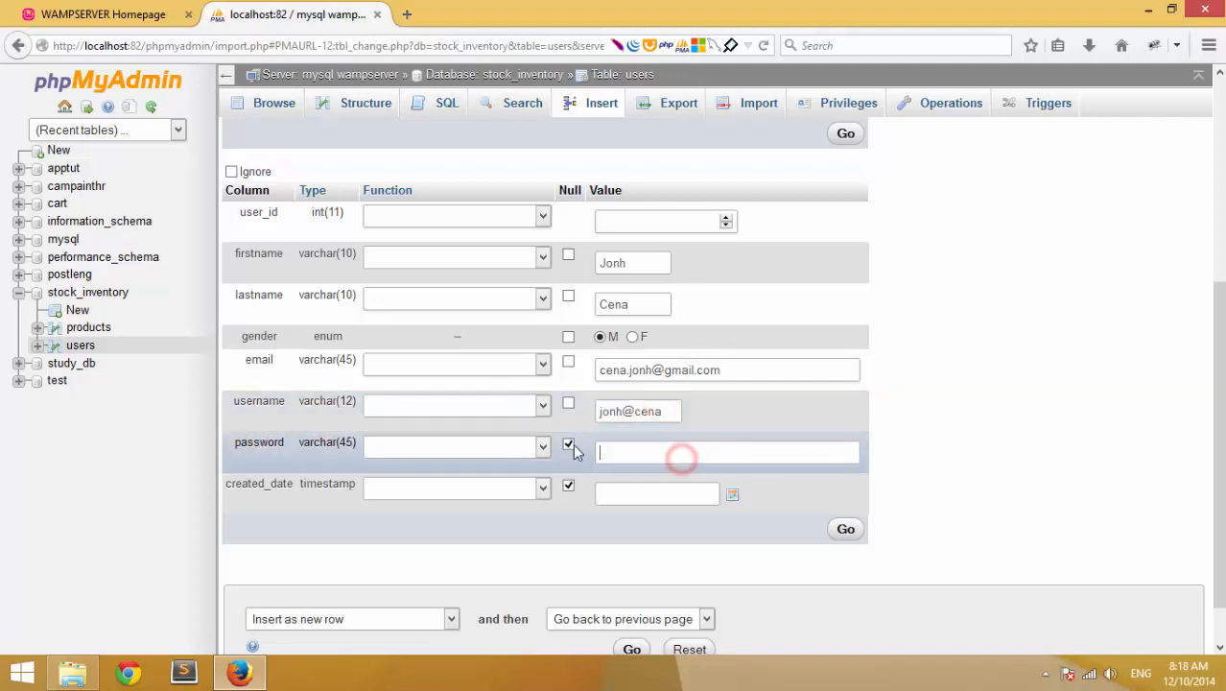
left_click(626, 447)
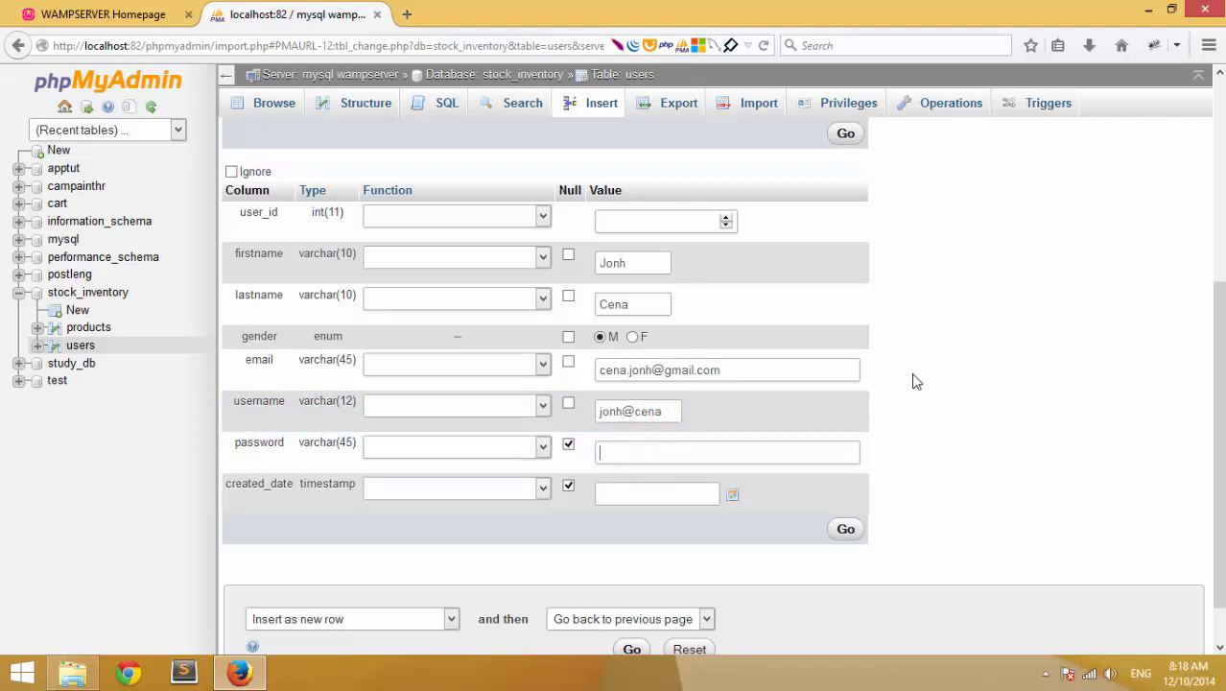
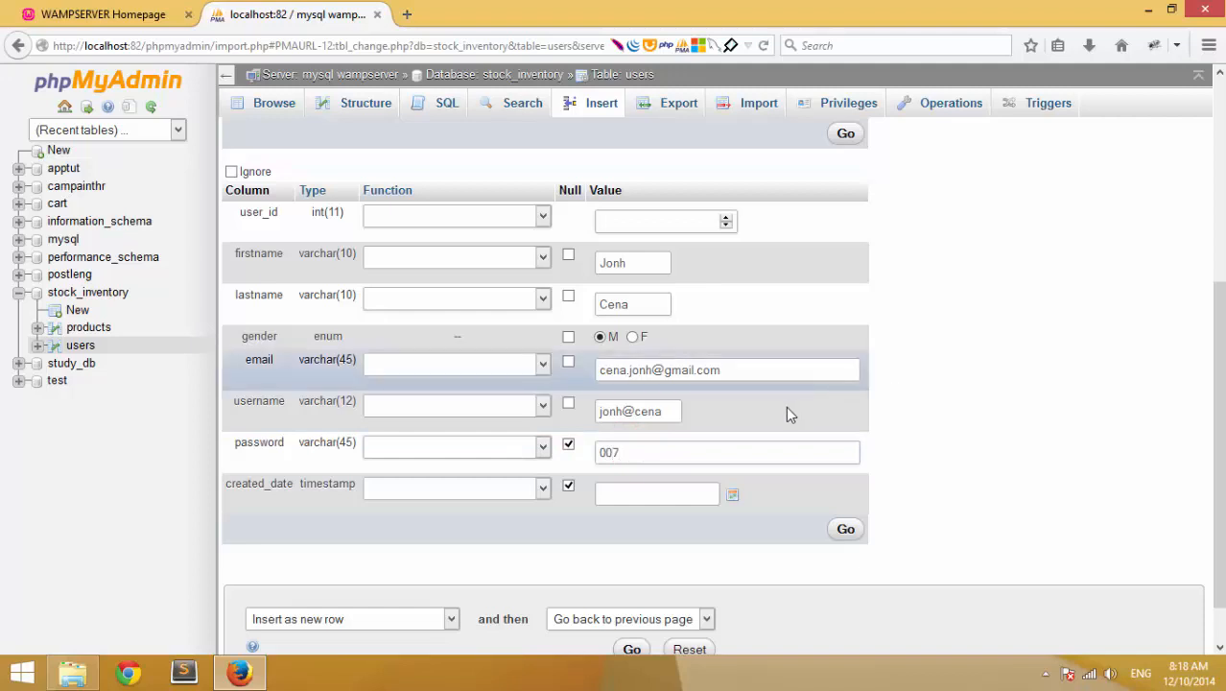
- Set created_date to 2014-12-10 and insert the second user row
left_click(730, 490)
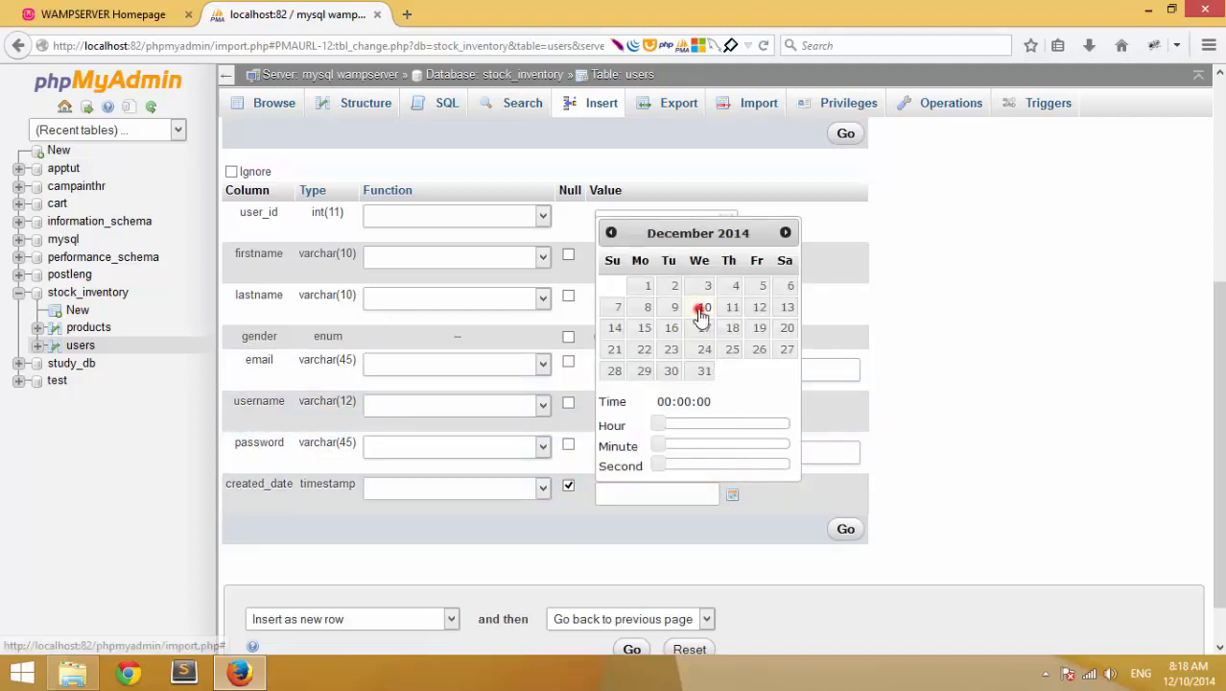
left_click(702, 308)
left_click(844, 530)
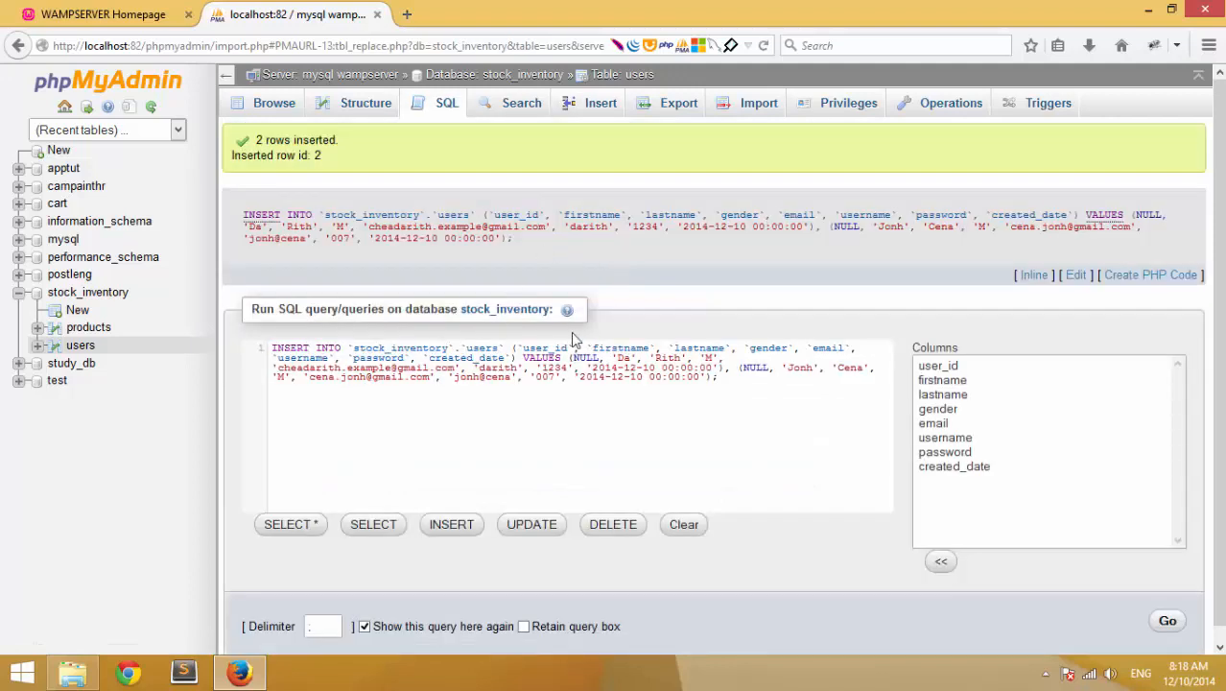
- Browse the users table to see both inserted users, gender M, dated 2014-12-10
left_click(274, 103)
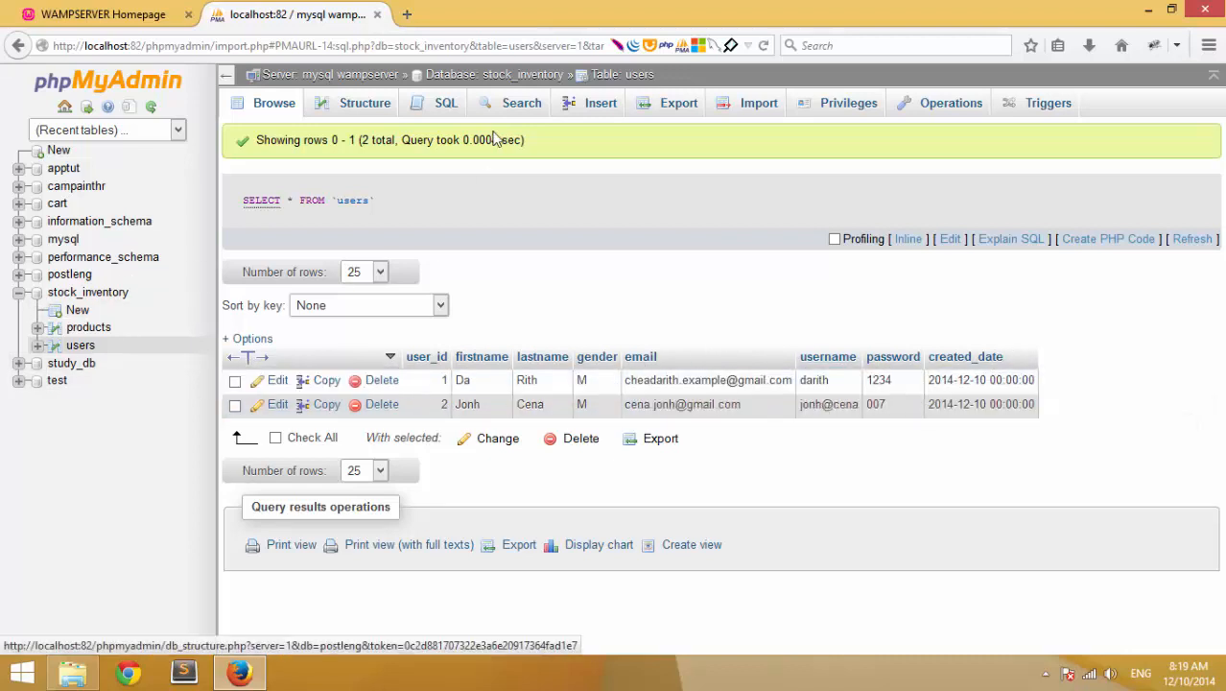
- Show the users table structure and choose an existing column for the new one to follow
left_click(354, 112)
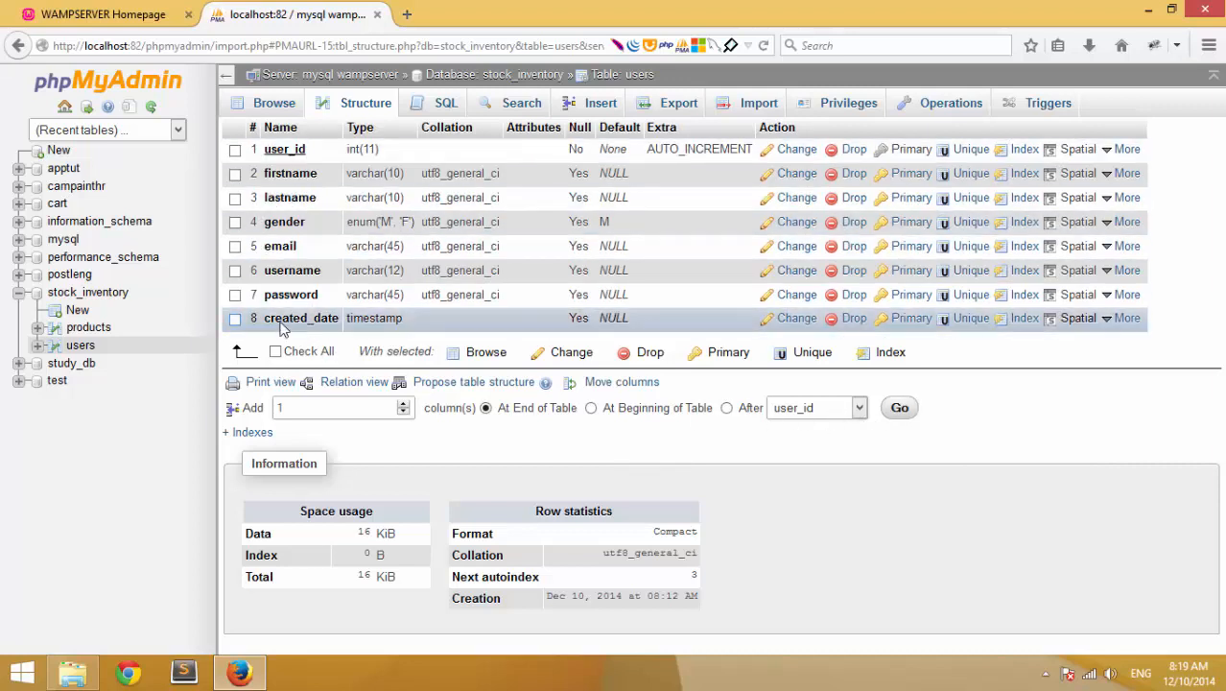
left_click(845, 413)
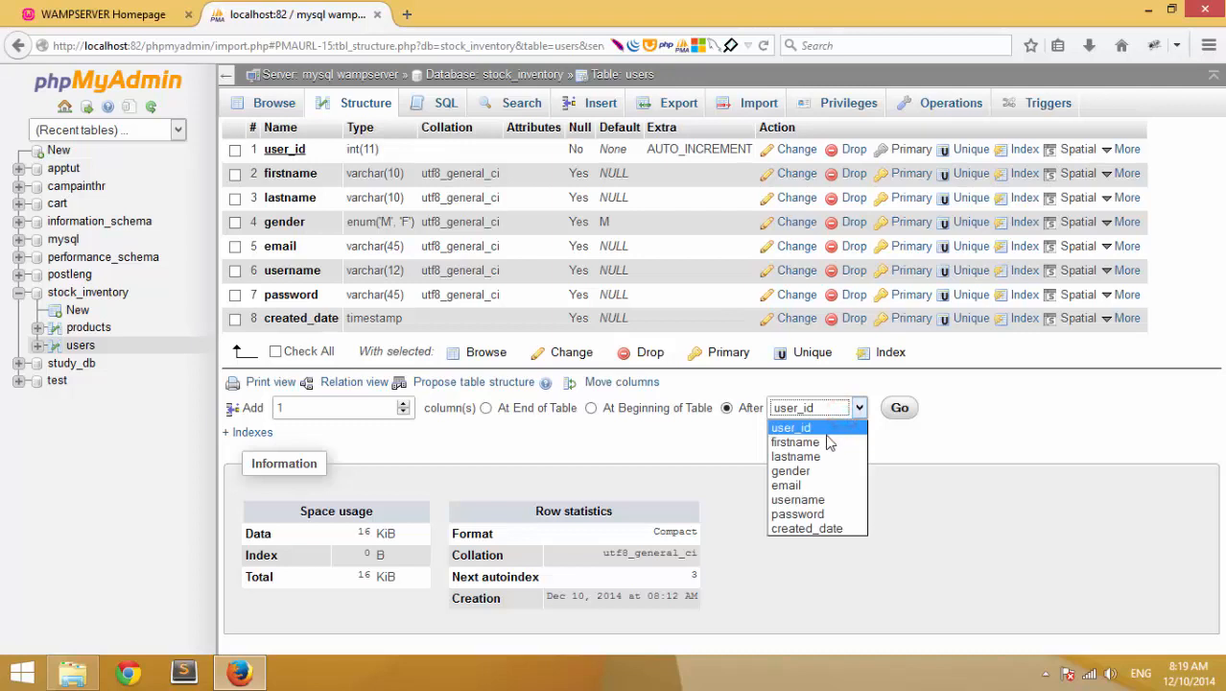
- Add a new column after created_date and name it user_type
left_click(814, 528)
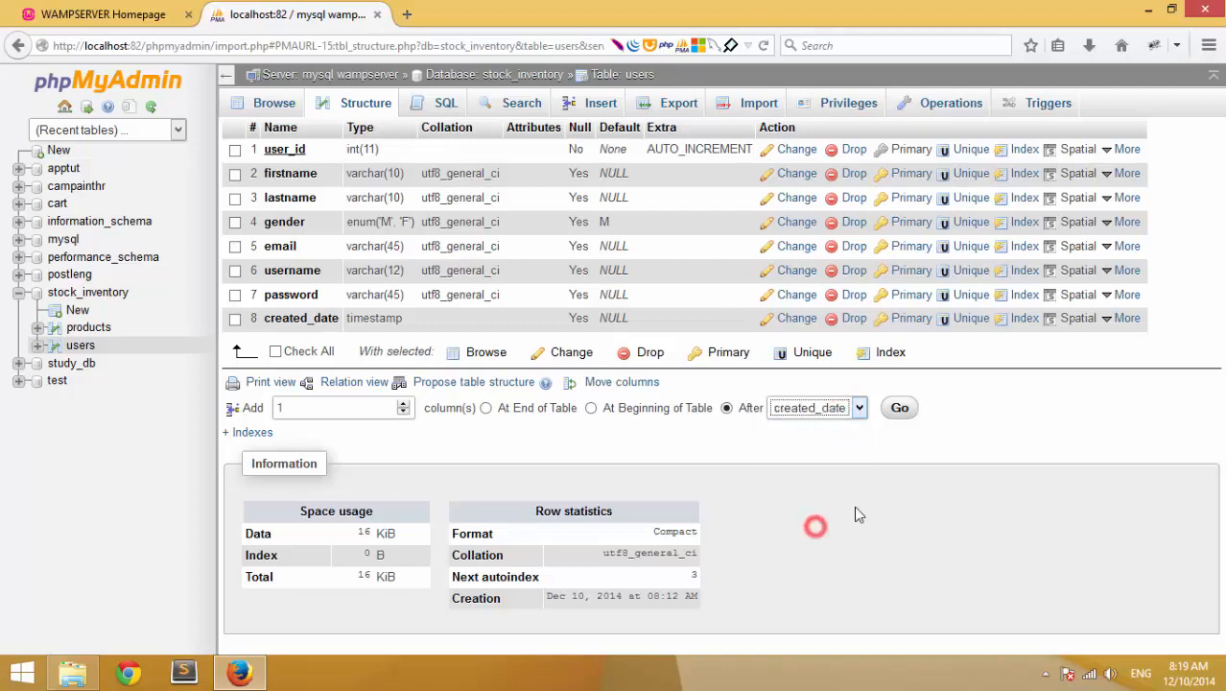
left_click(901, 410)
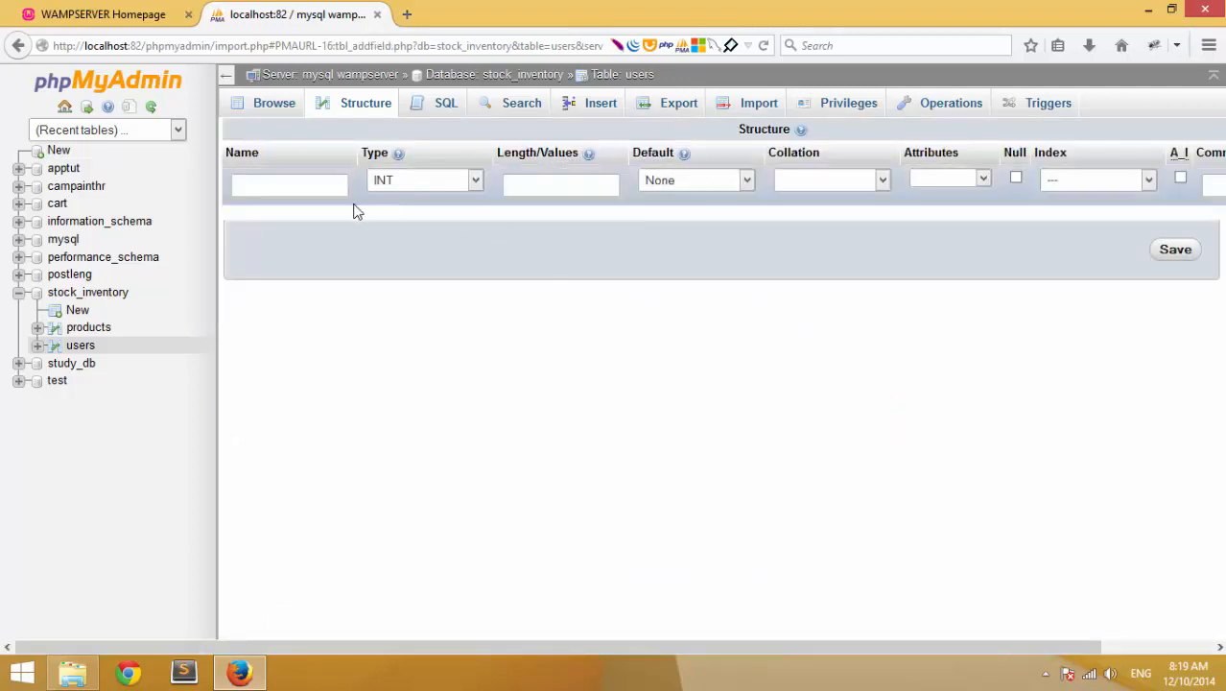
left_click(248, 181)
type("user_type")
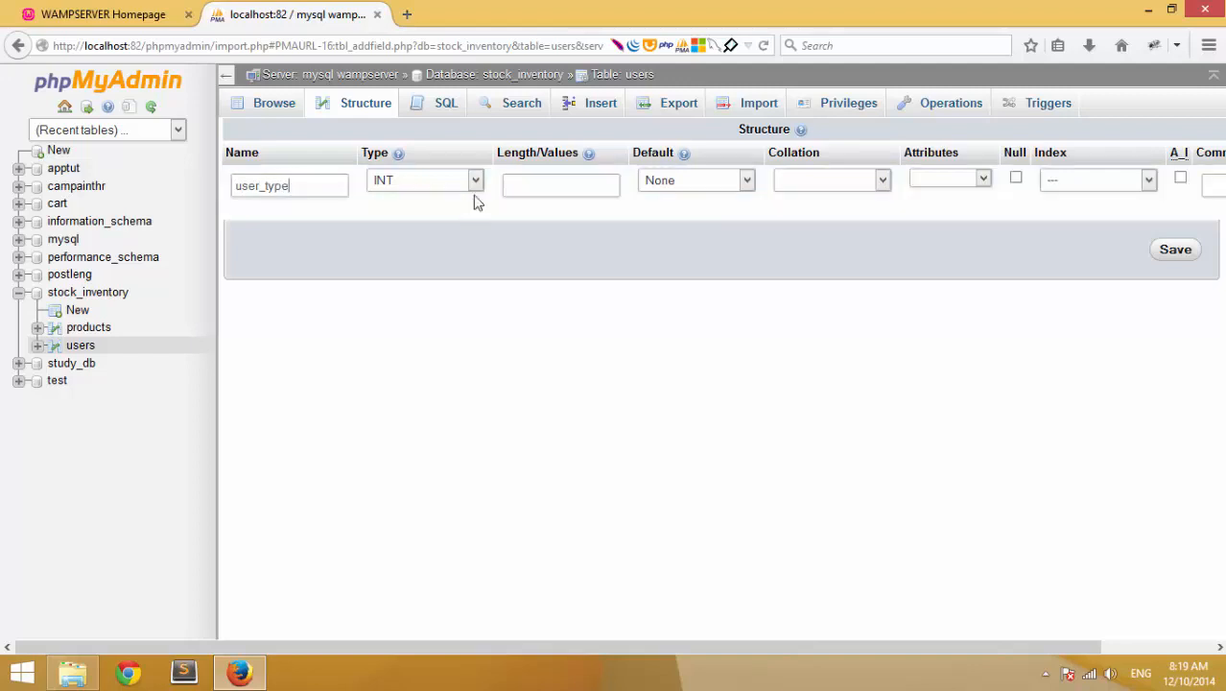
- Set the user_type column's type to ENUM
left_click(475, 181)
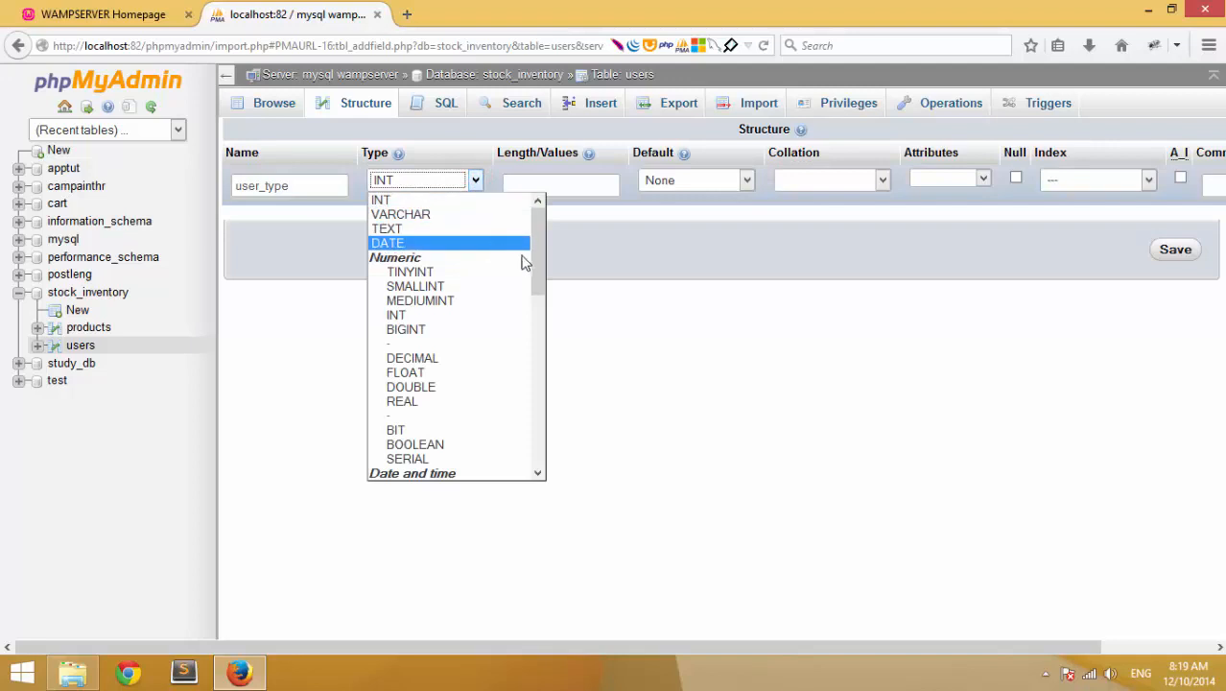
left_click_drag(540, 264, 548, 423)
left_click(474, 388)
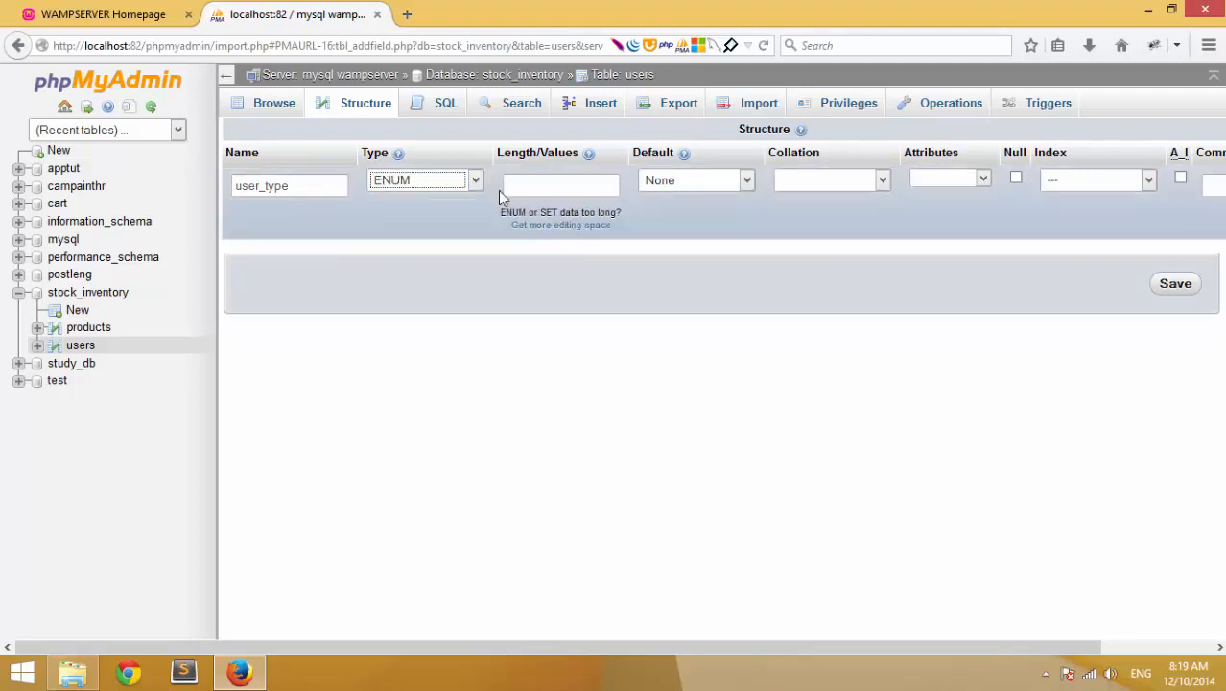
left_click(475, 180)
left_click(474, 182)
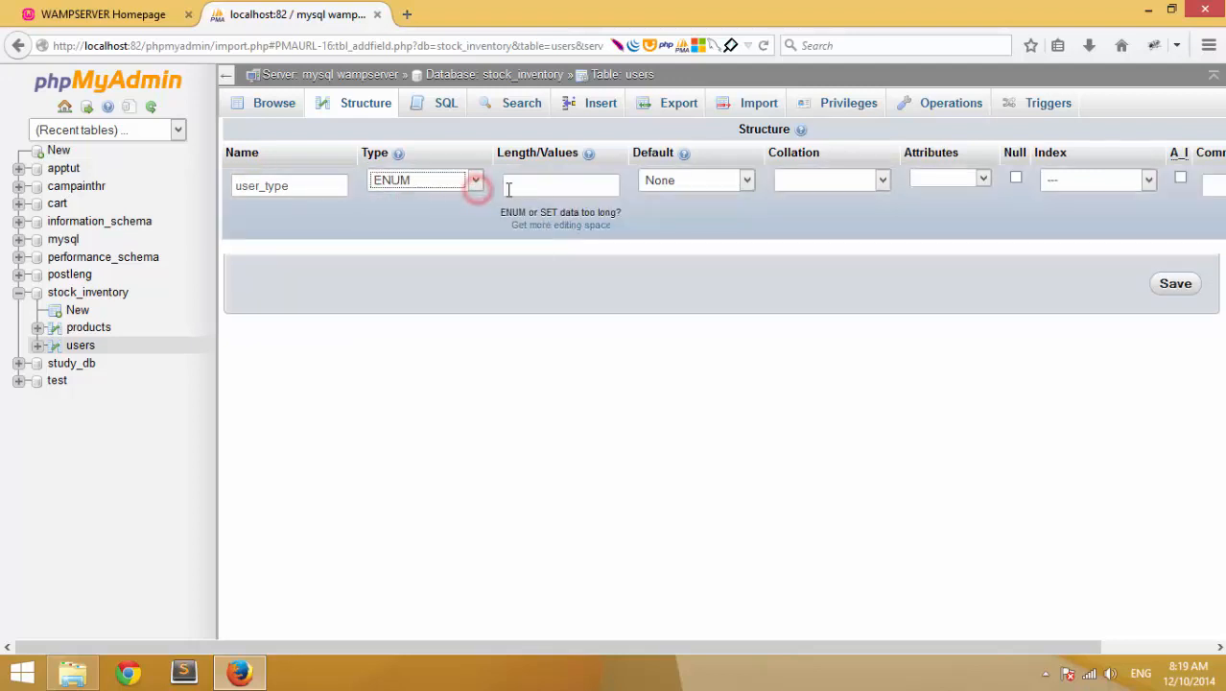
left_click(496, 185)
left_click(474, 180)
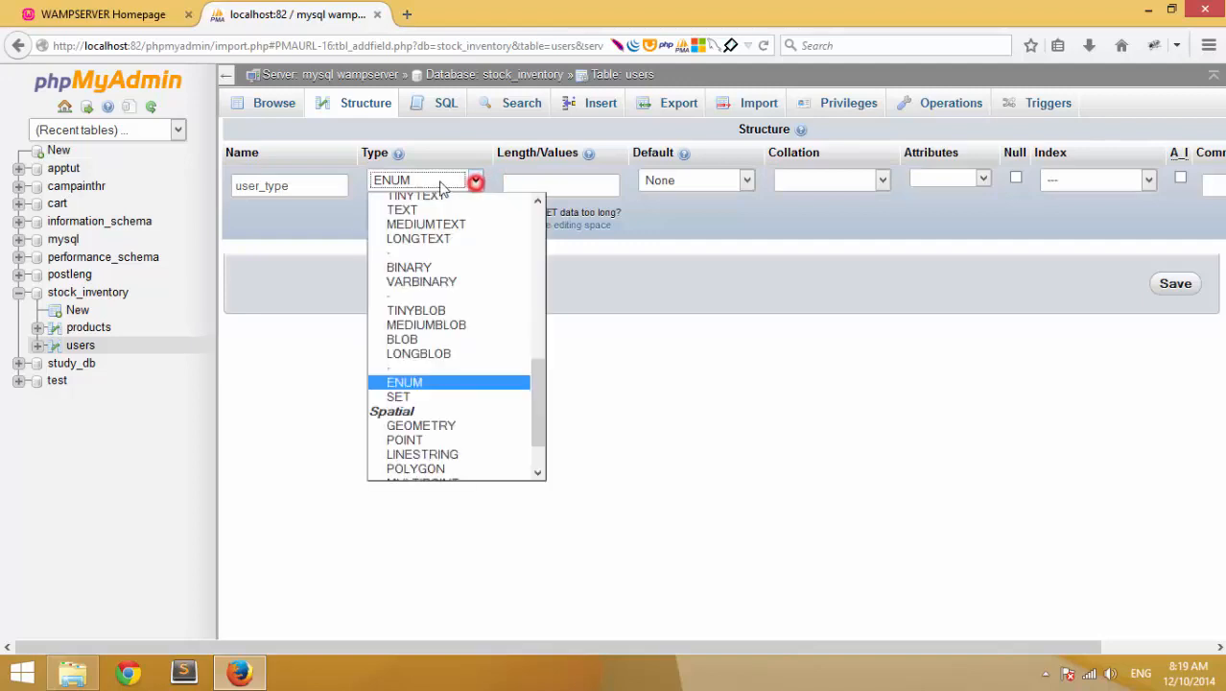
left_click(437, 180)
left_click(432, 182)
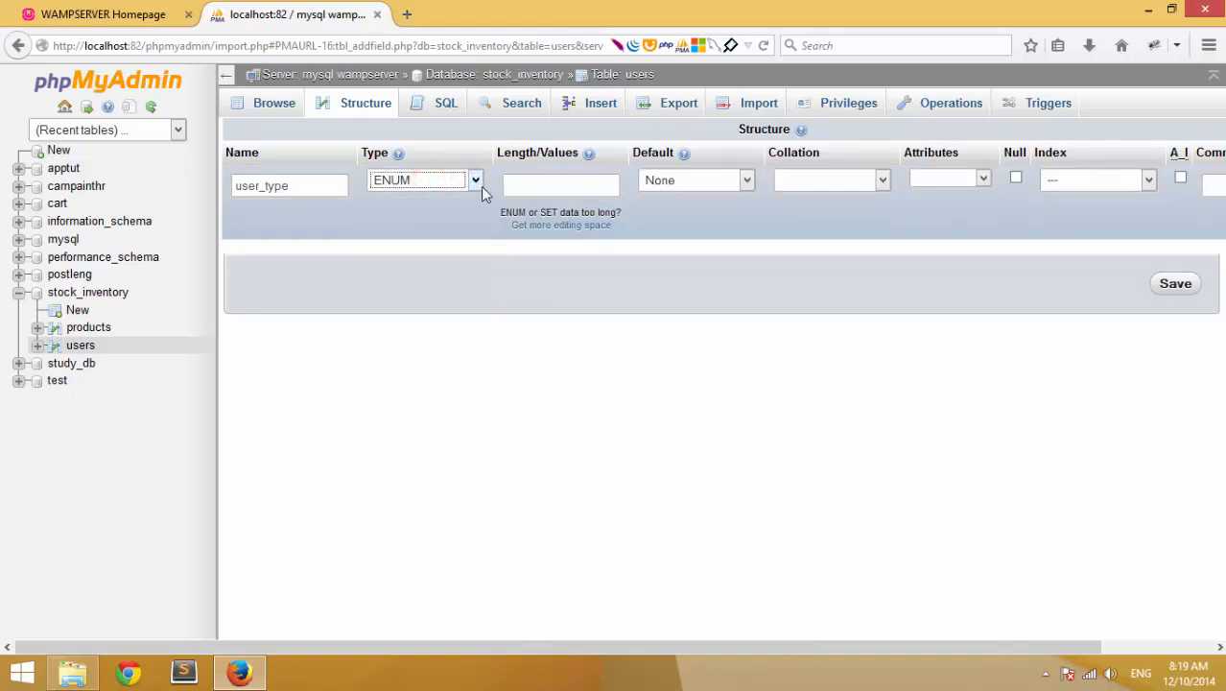
left_click(460, 182)
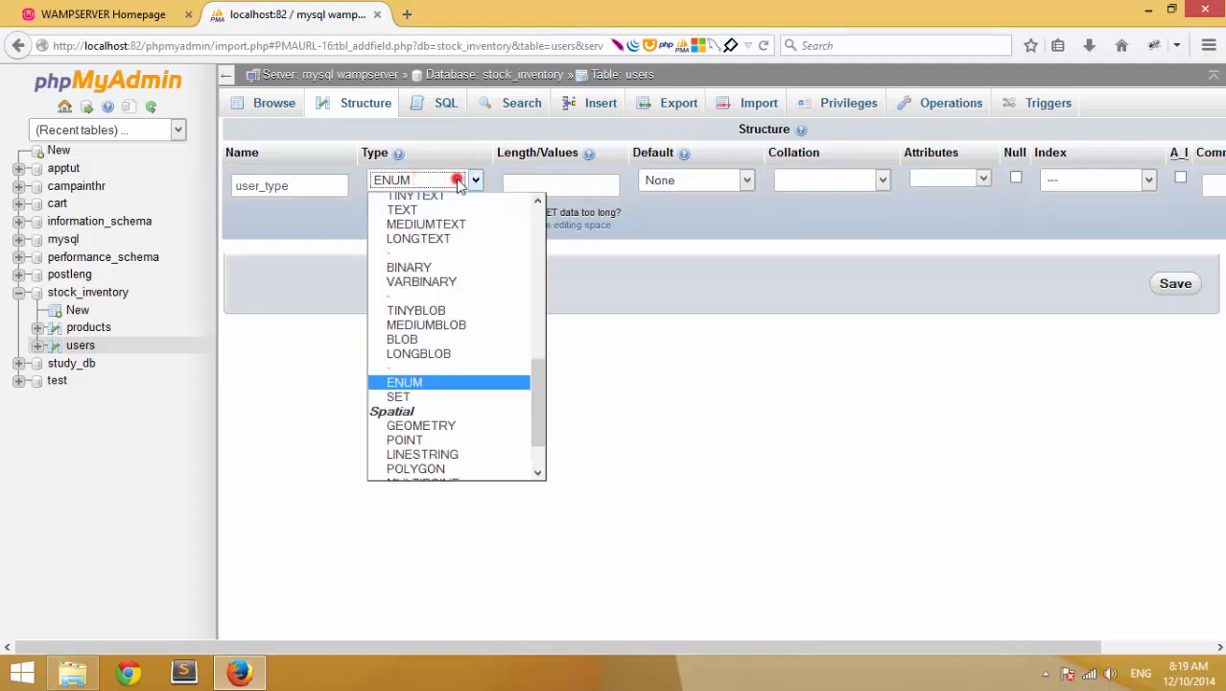
left_click(463, 385)
left_click(533, 184)
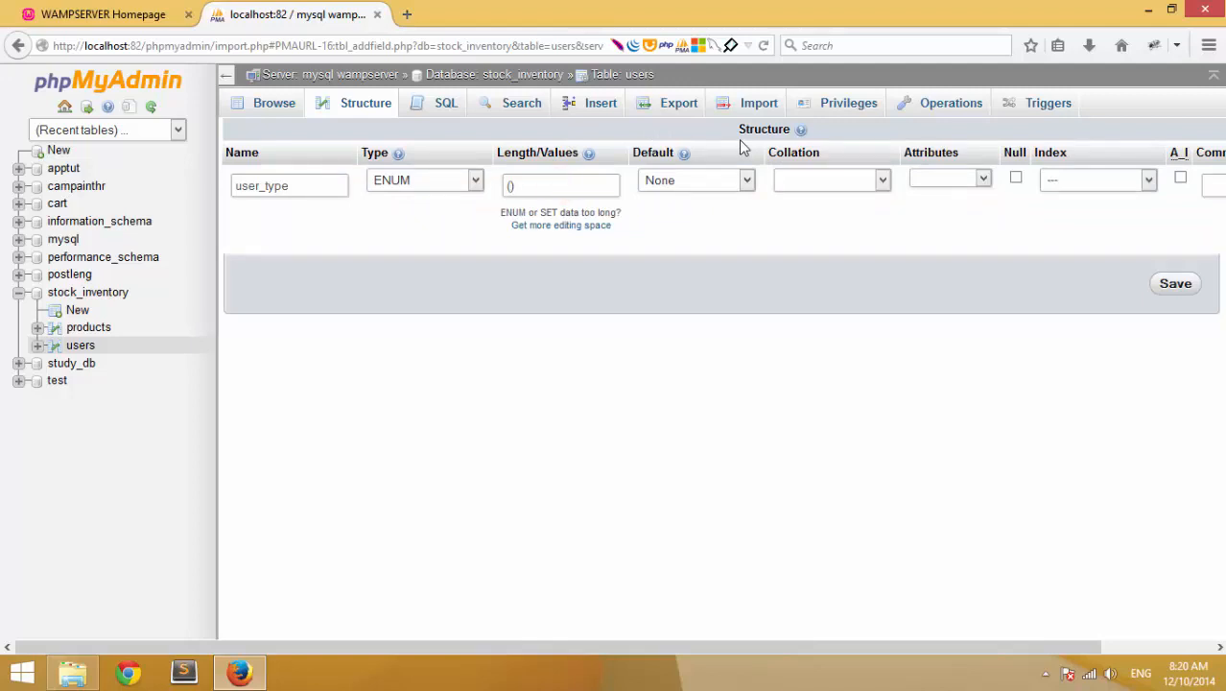
- Enter 'admin','user' as the ENUM values and save the user_type column
type("('")
type("admin")
type("'")
type(",")
type("'")
key("Right")
key("Right")
key("BackSpace")
key("Left")
key("Left")
key("Left")
key("Home")
key("Delete")
type("user'")
left_click_drag(955, 649, 1201, 652)
left_click_drag(944, 649, 871, 629)
left_click(1163, 286)
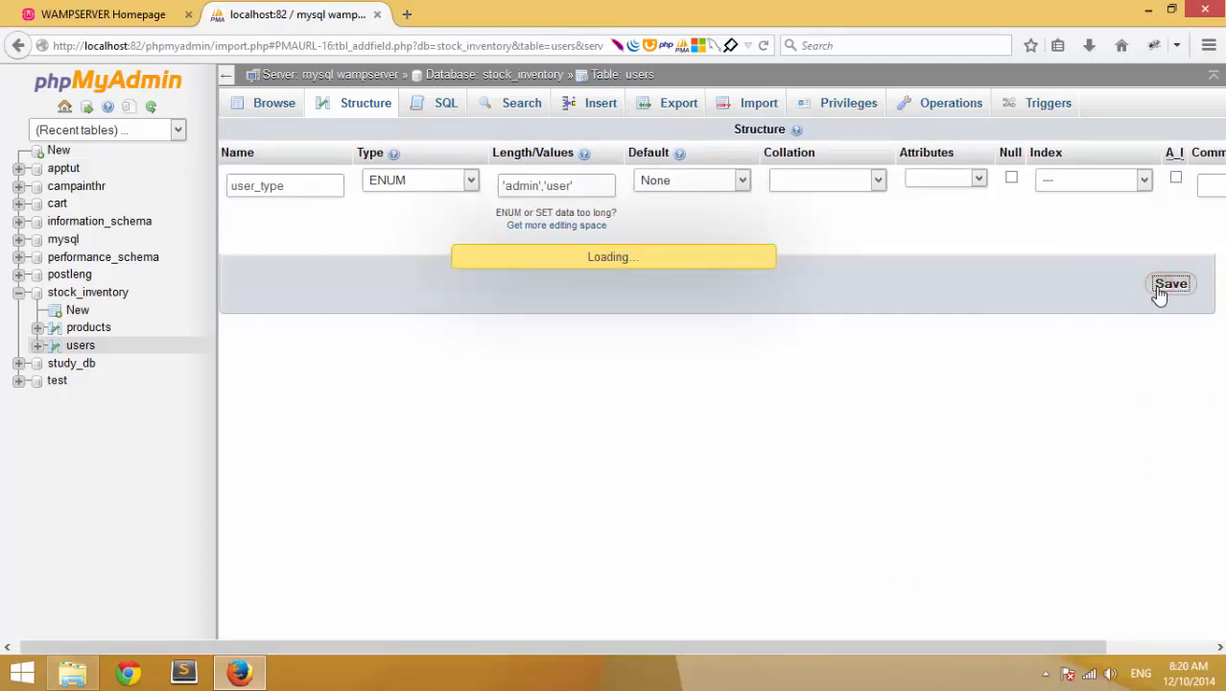
left_click(259, 104)
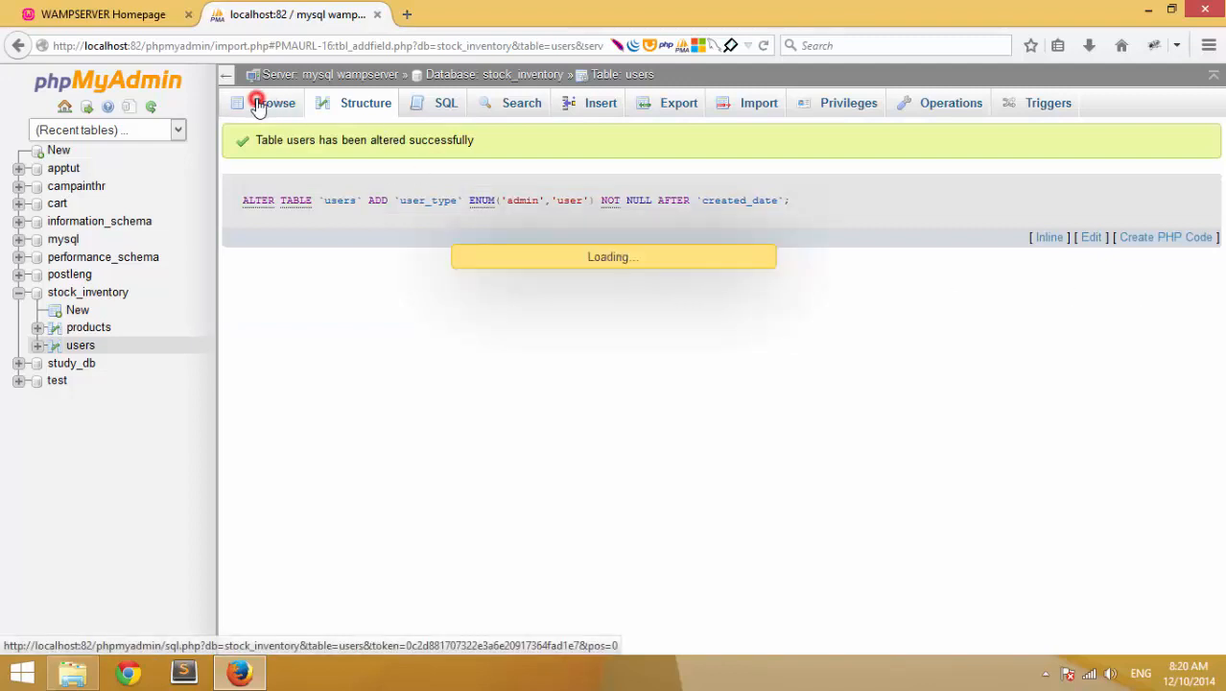
- Check the new user_type ENUM definition in the users table structure
left_click(335, 106)
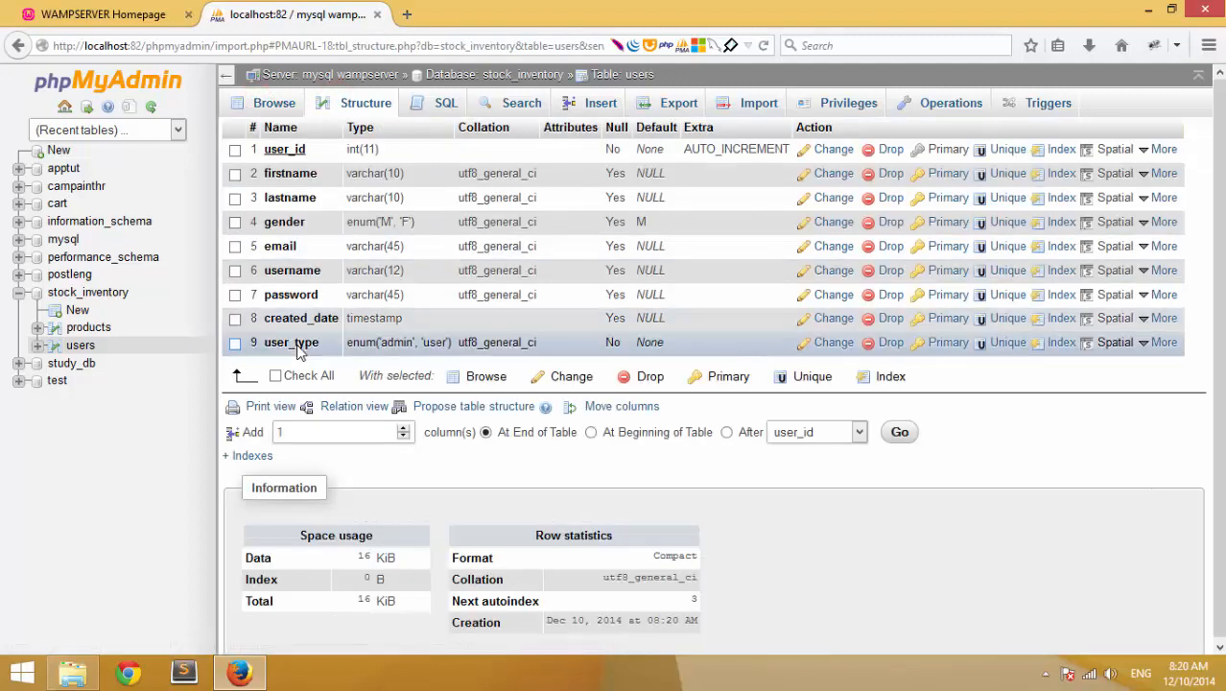
left_click_drag(347, 343, 446, 342)
left_click(402, 353)
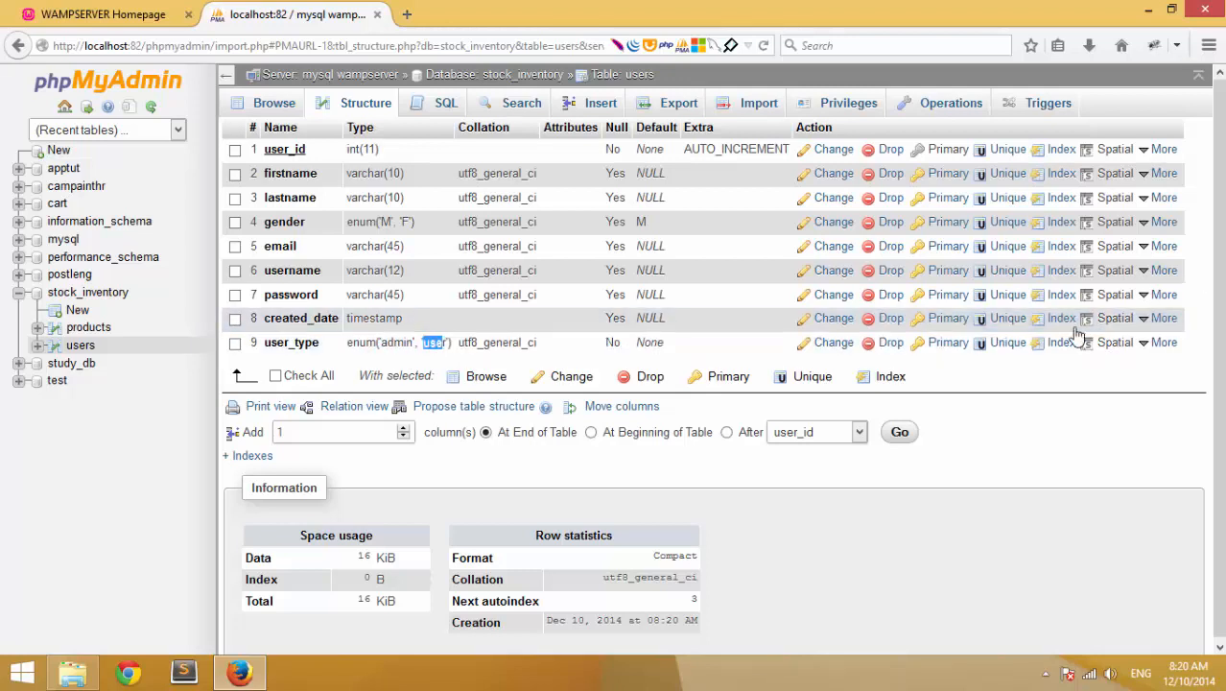
- Change user_id 2's user_type to 'user', leaving the first user as admin
left_click(284, 102)
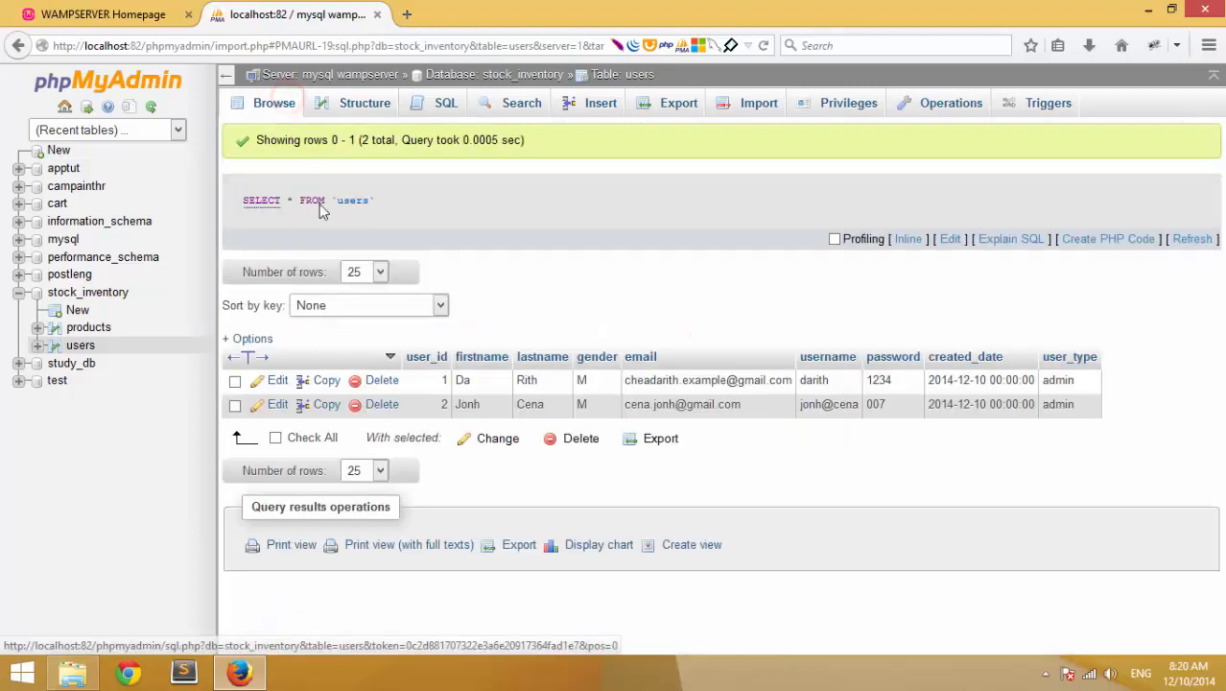
double_click(1067, 385)
left_click(1172, 410)
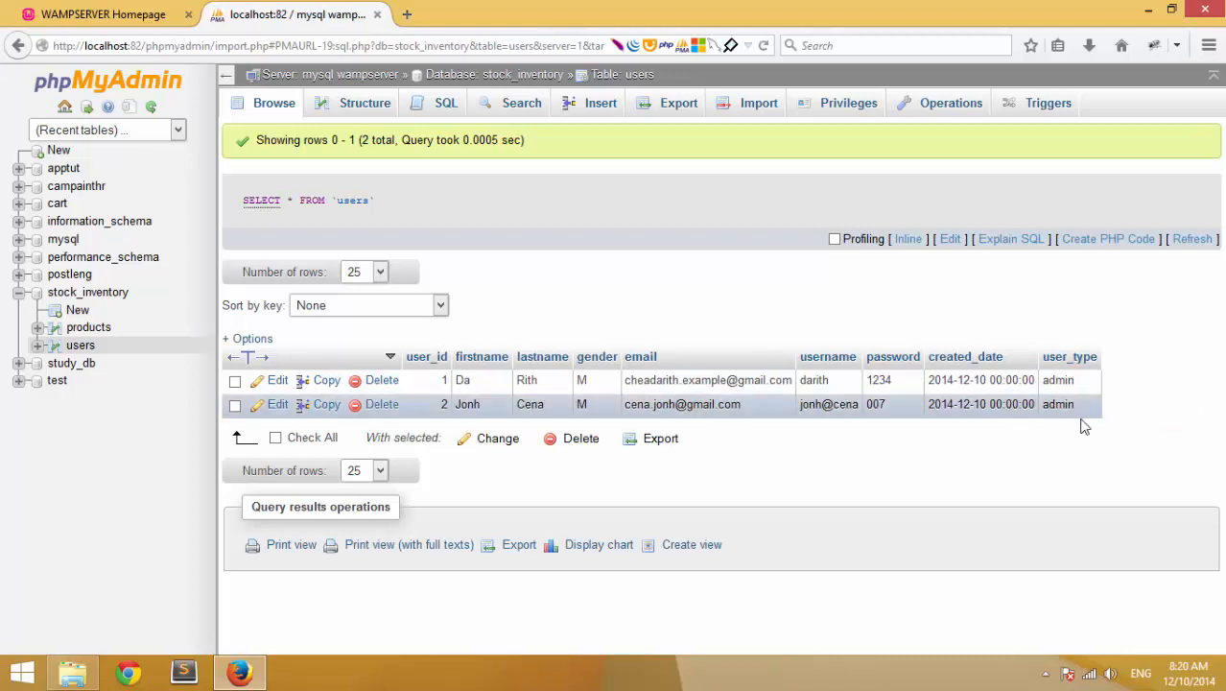
double_click(1084, 406)
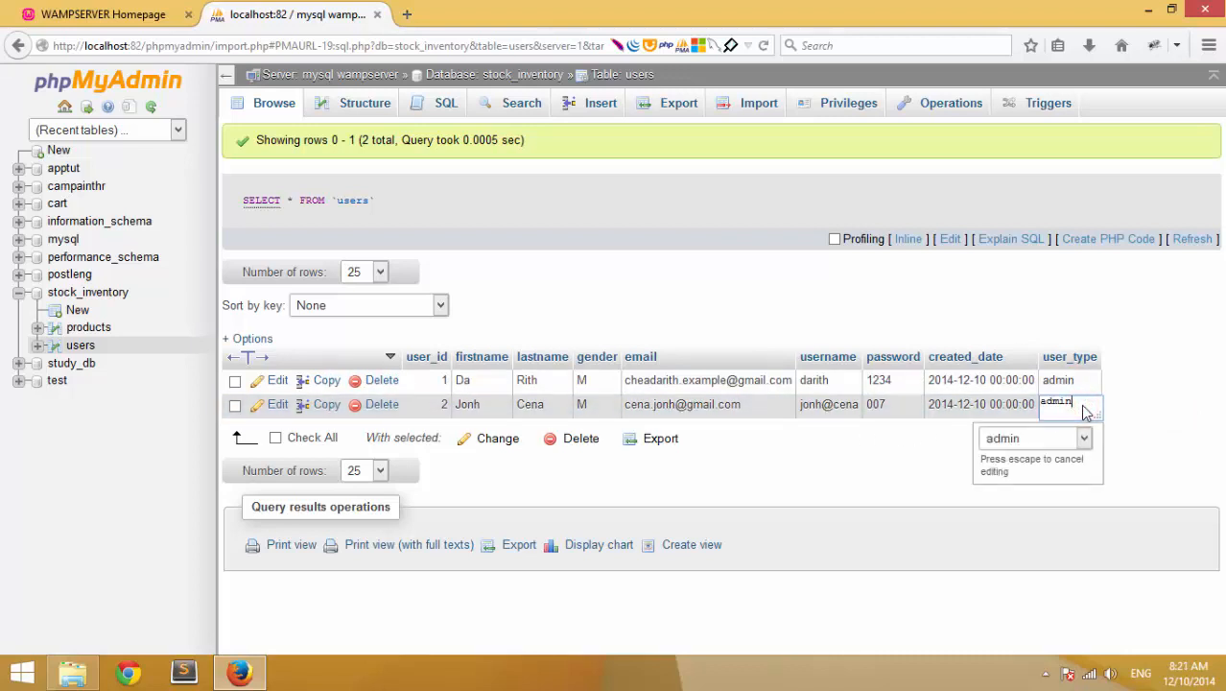
left_click(1084, 438)
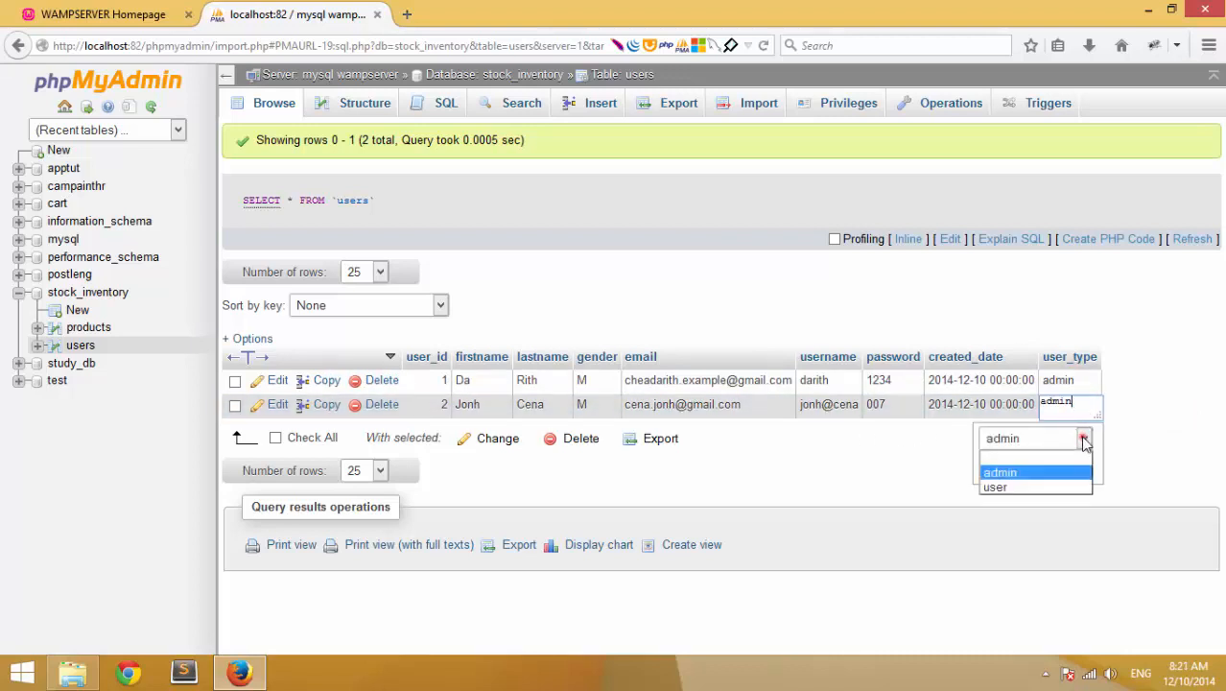
left_click(1044, 487)
left_click(1197, 439)
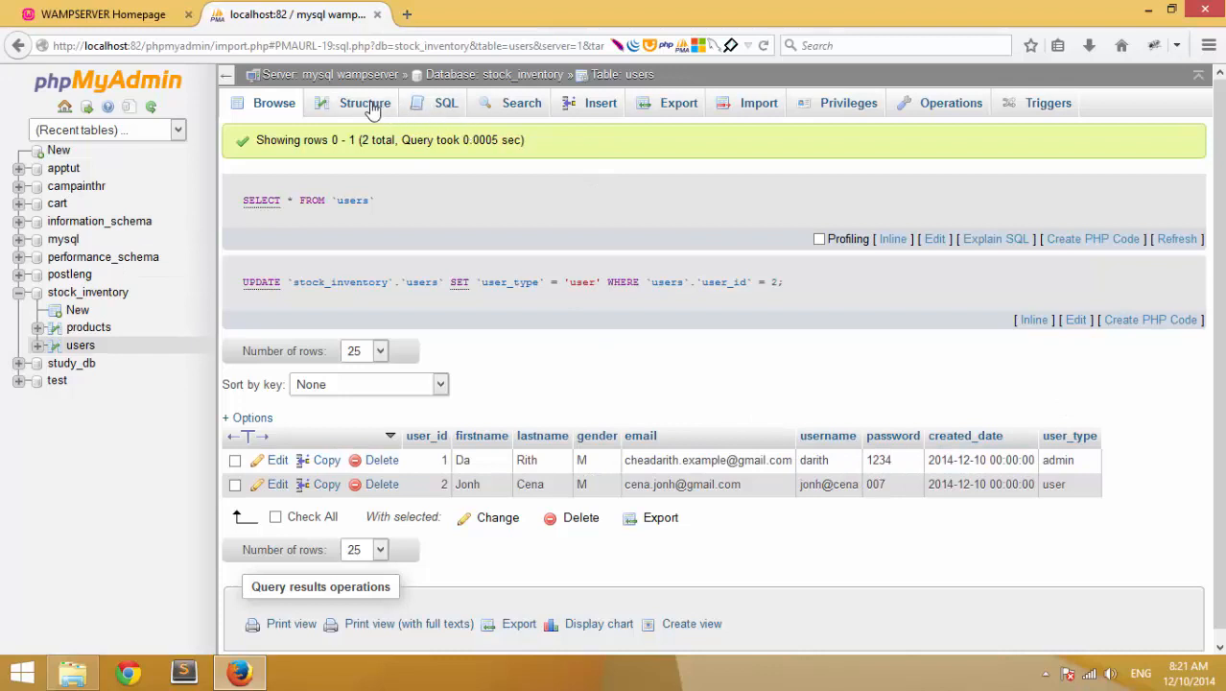
- Enter the third user's first and last name, e-mail, username and password
left_click(614, 108)
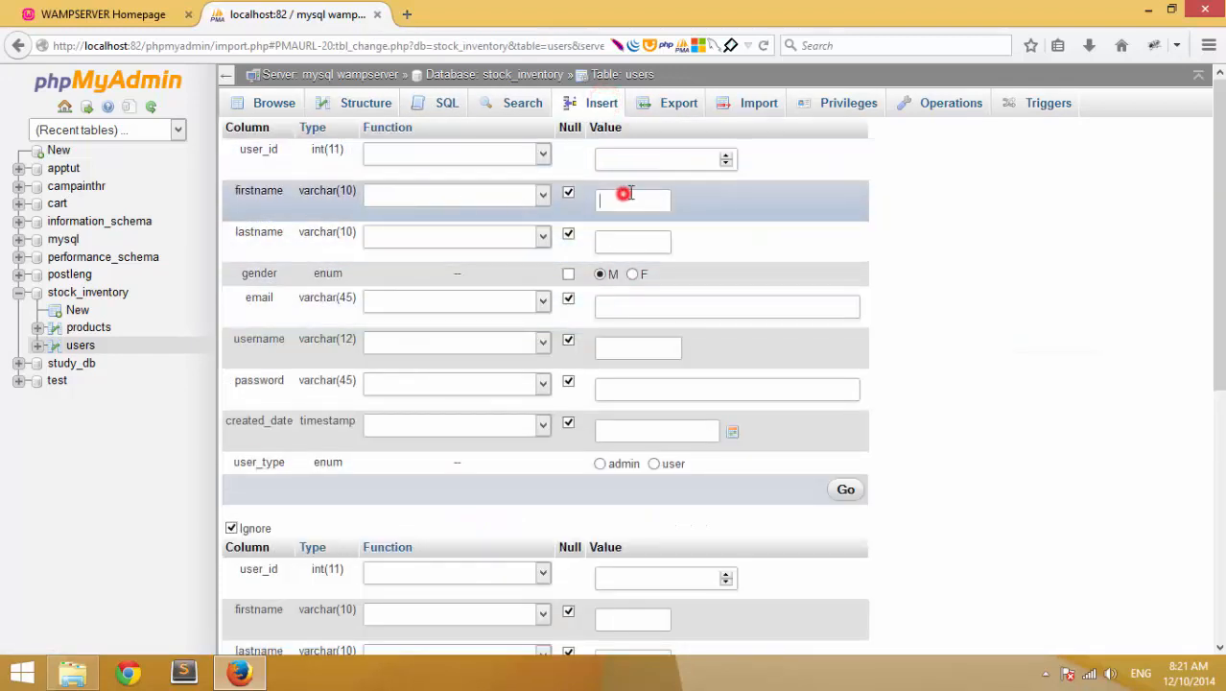
key("Tab")
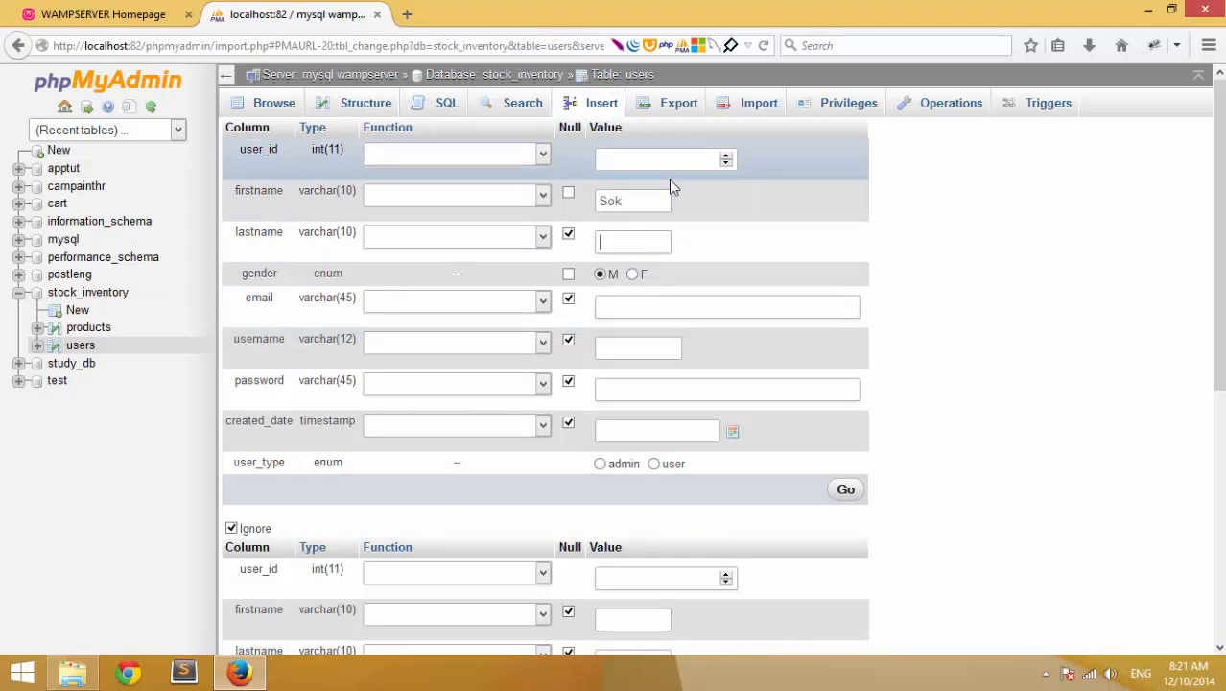
left_click(626, 307)
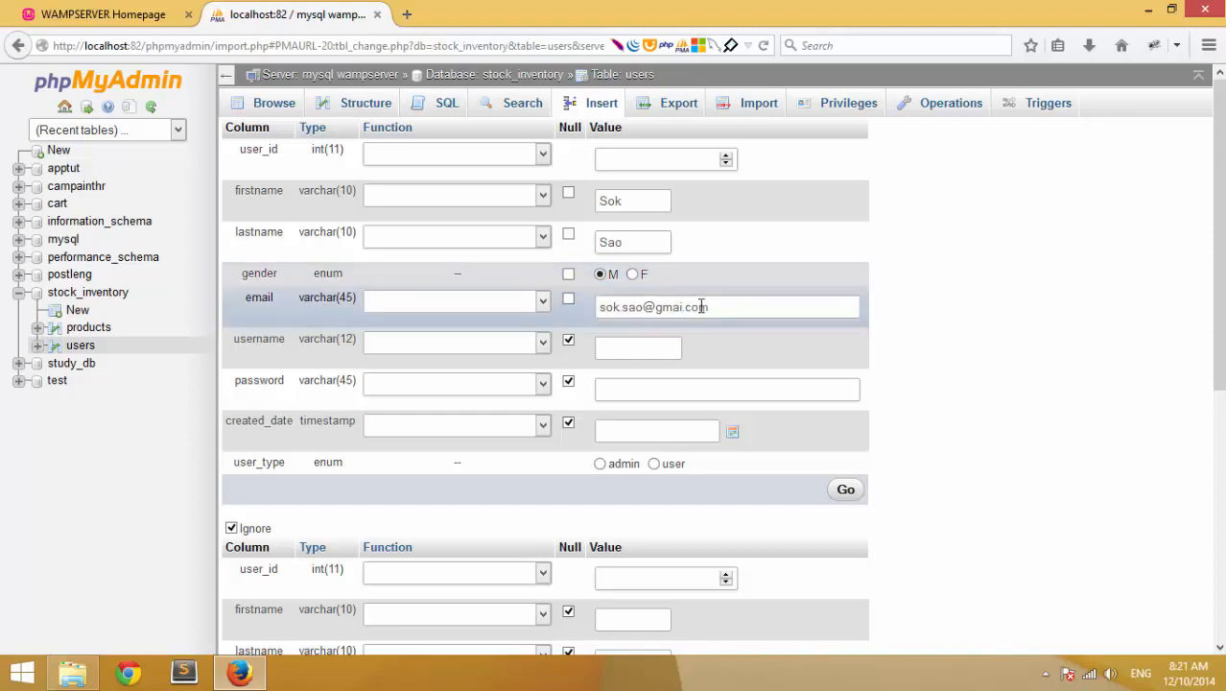
left_click(687, 309)
left_click(625, 349)
left_click(690, 387)
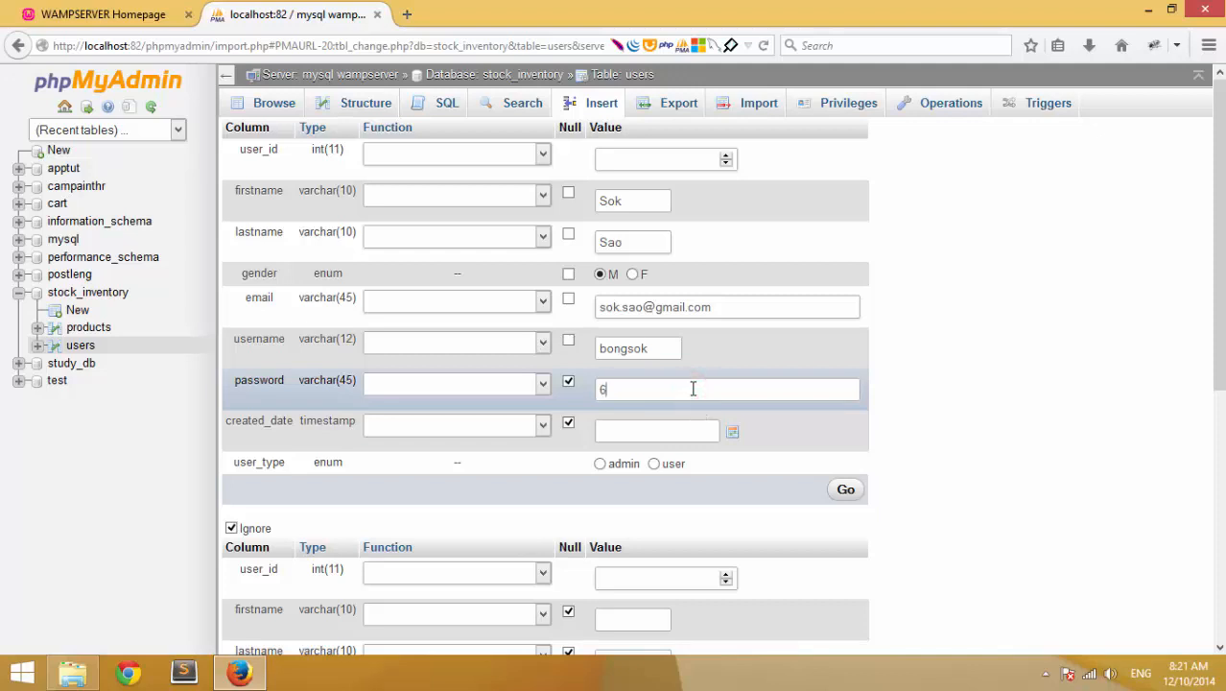
- Set created_date to 2014-12-10 and insert the third user row
left_click(733, 434)
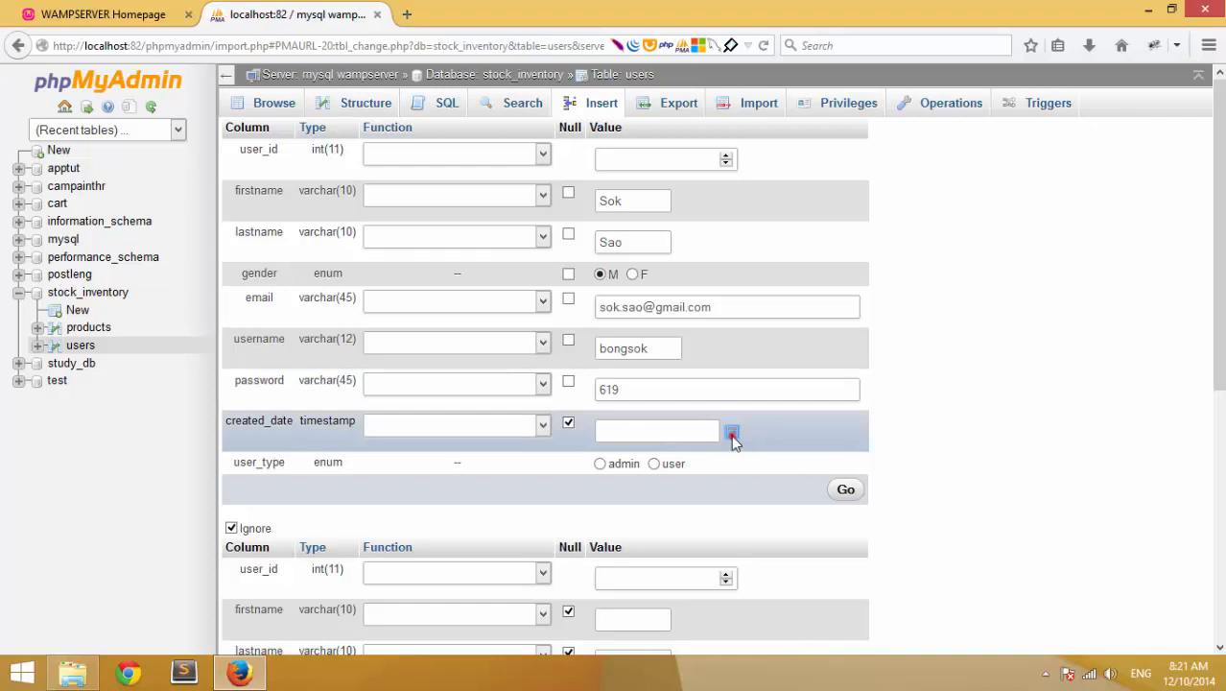
left_click(705, 244)
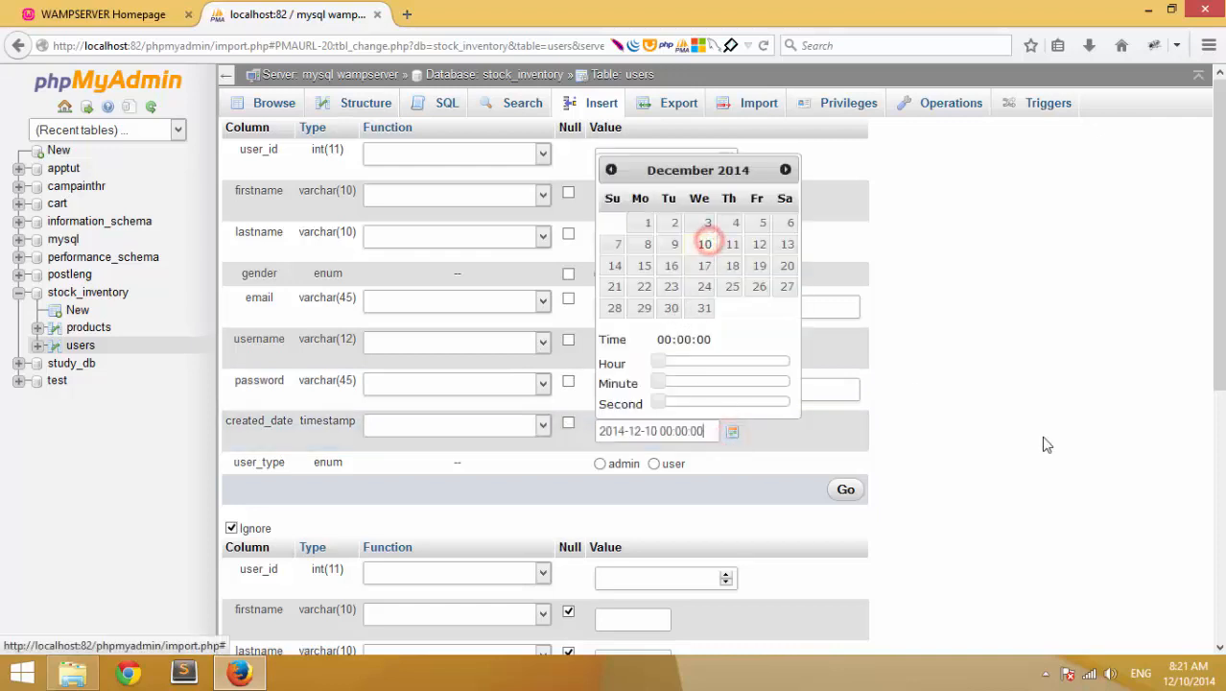
left_click(1045, 441)
left_click(848, 491)
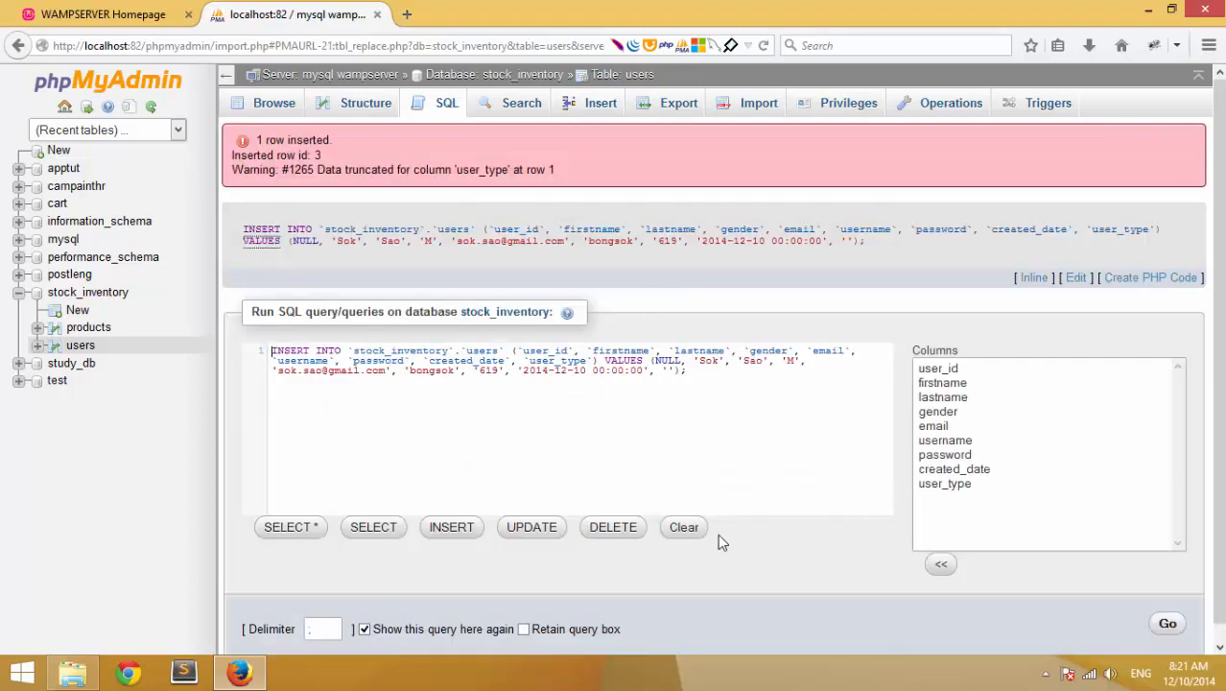
- Fill the insert query's empty user_type with 'user', run it, and browse the users table
left_click(669, 372)
left_click(226, 75)
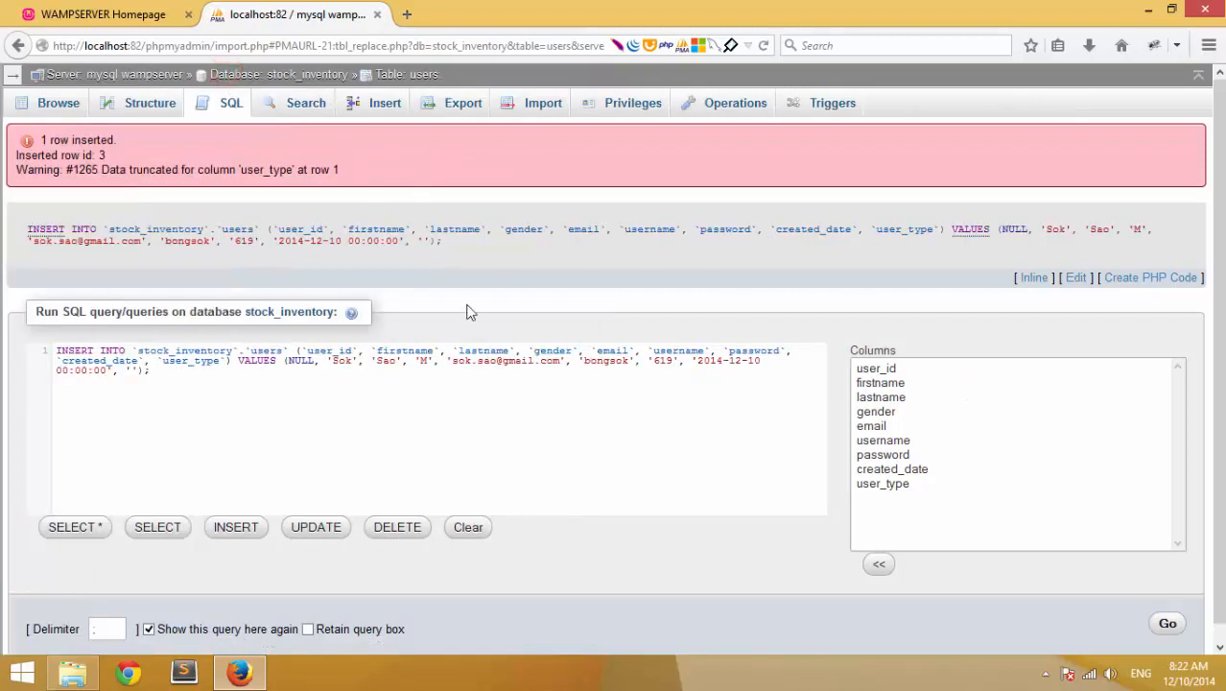
left_click(12, 73)
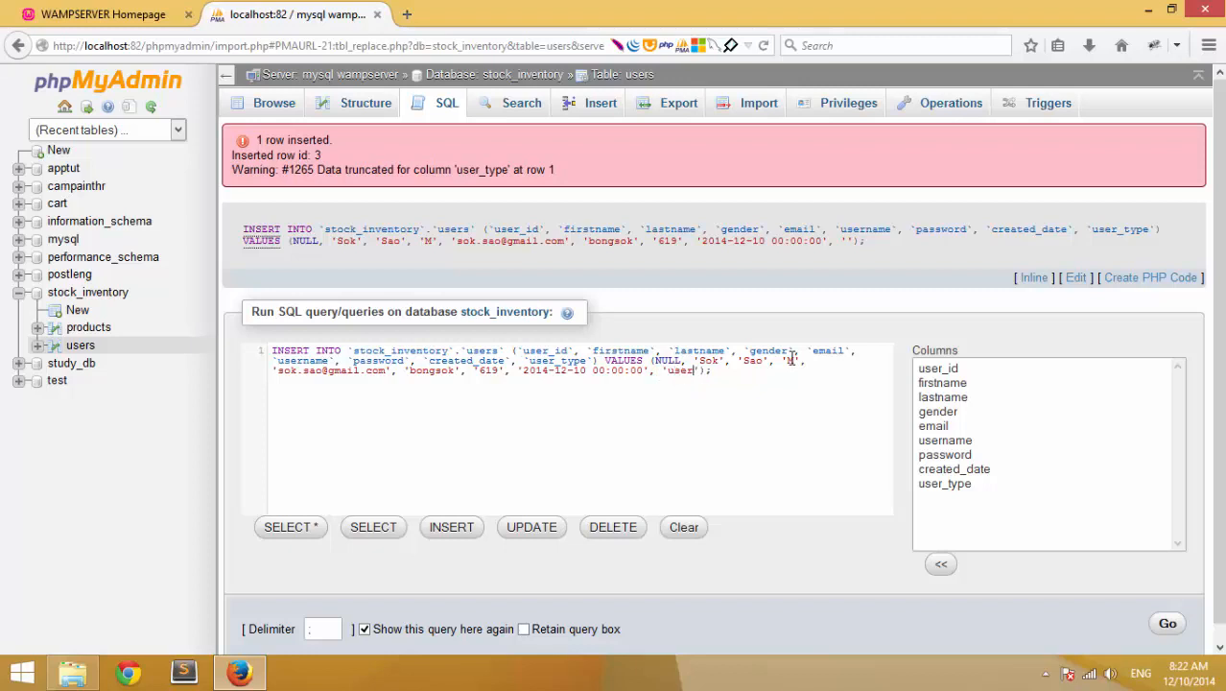
left_click(1167, 623)
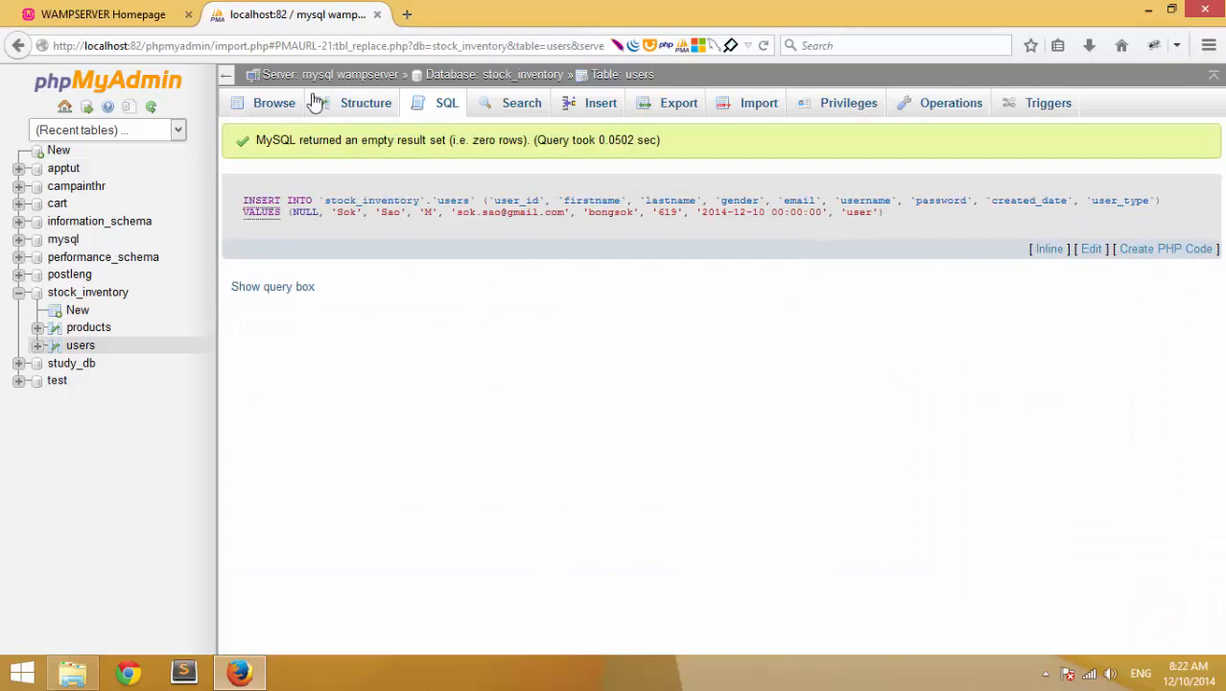
left_click(274, 102)
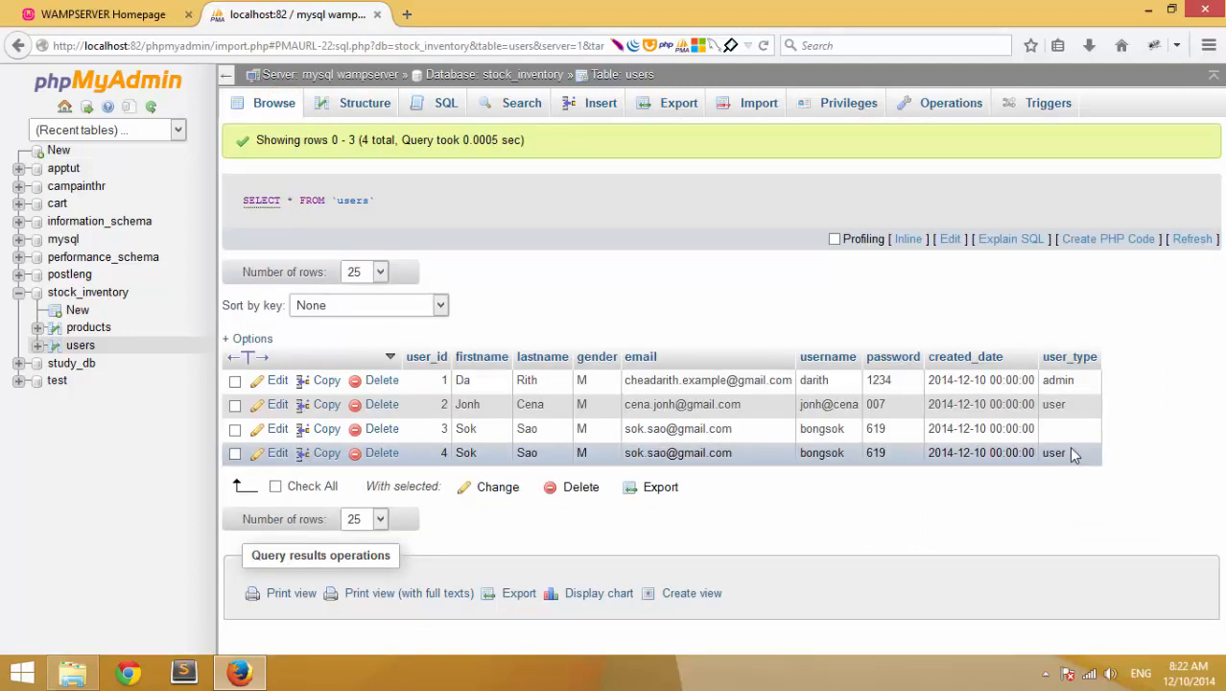
- Delete the duplicate fourth row from the users table
left_click_drag(1024, 427, 379, 429)
left_click_drag(462, 429, 398, 437)
left_click(1138, 490)
left_click(1118, 555)
left_click(380, 453)
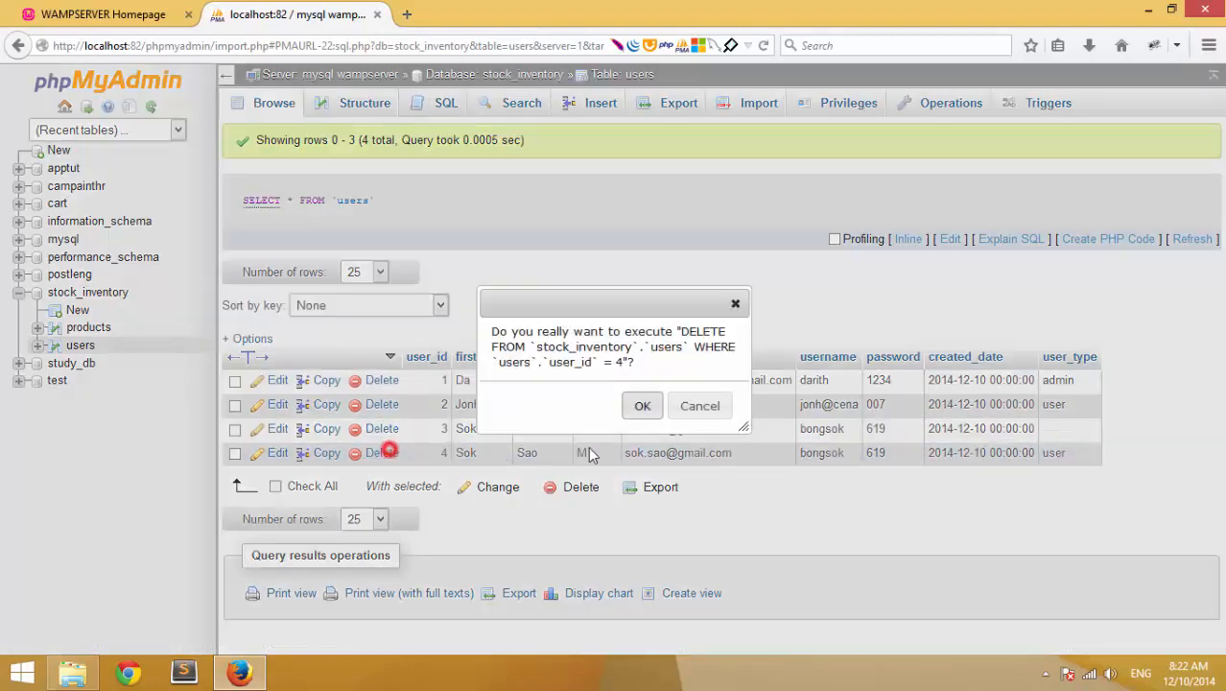
left_click(640, 407)
- Set user_id 3's user_type to 'user' inline, then check the products rows and return to users
double_click(1073, 428)
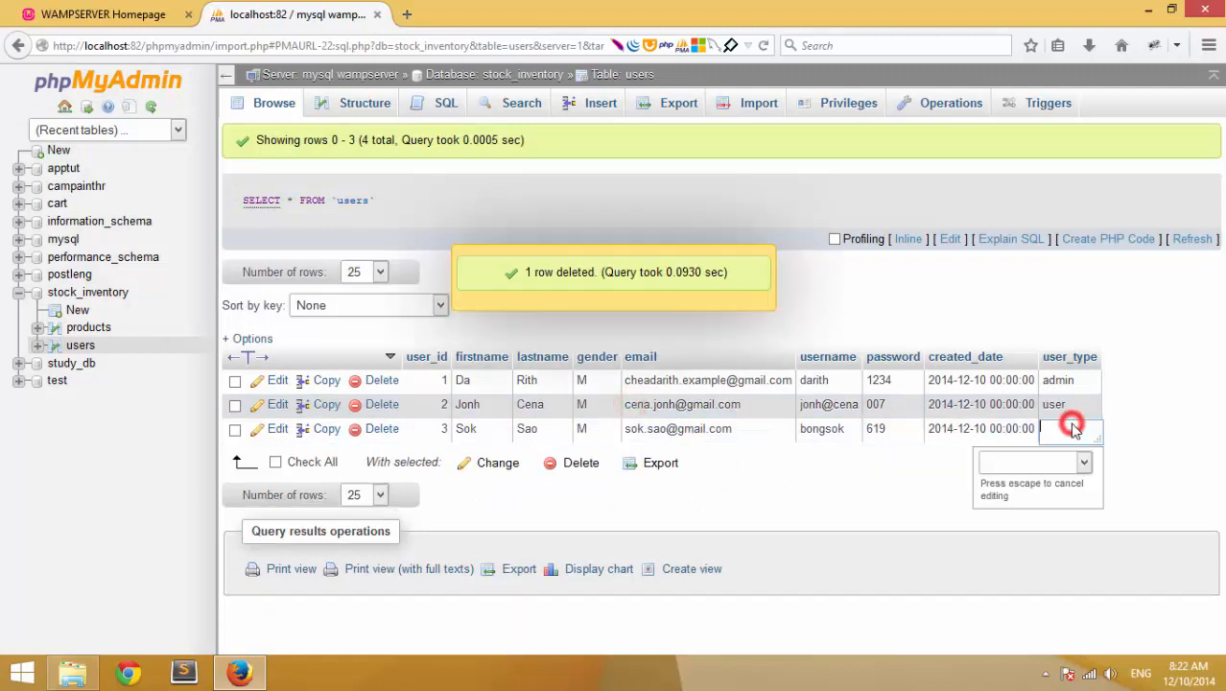
left_click(1083, 462)
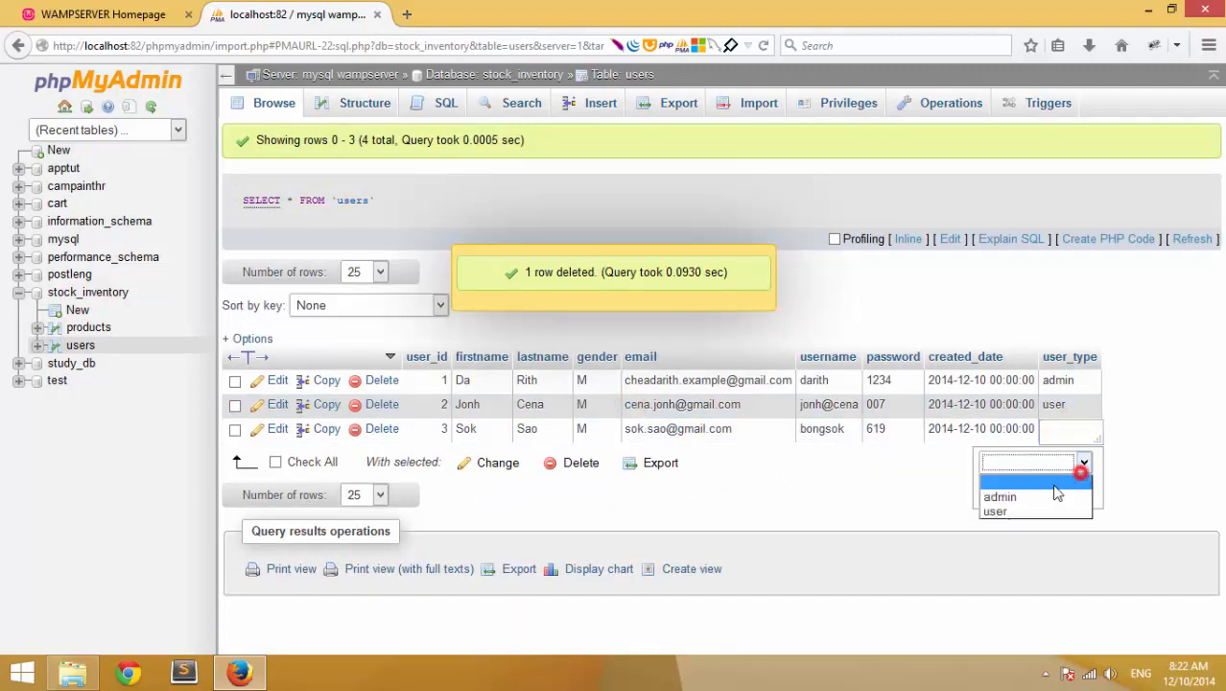
left_click(1017, 509)
left_click(1133, 489)
left_click(1120, 475)
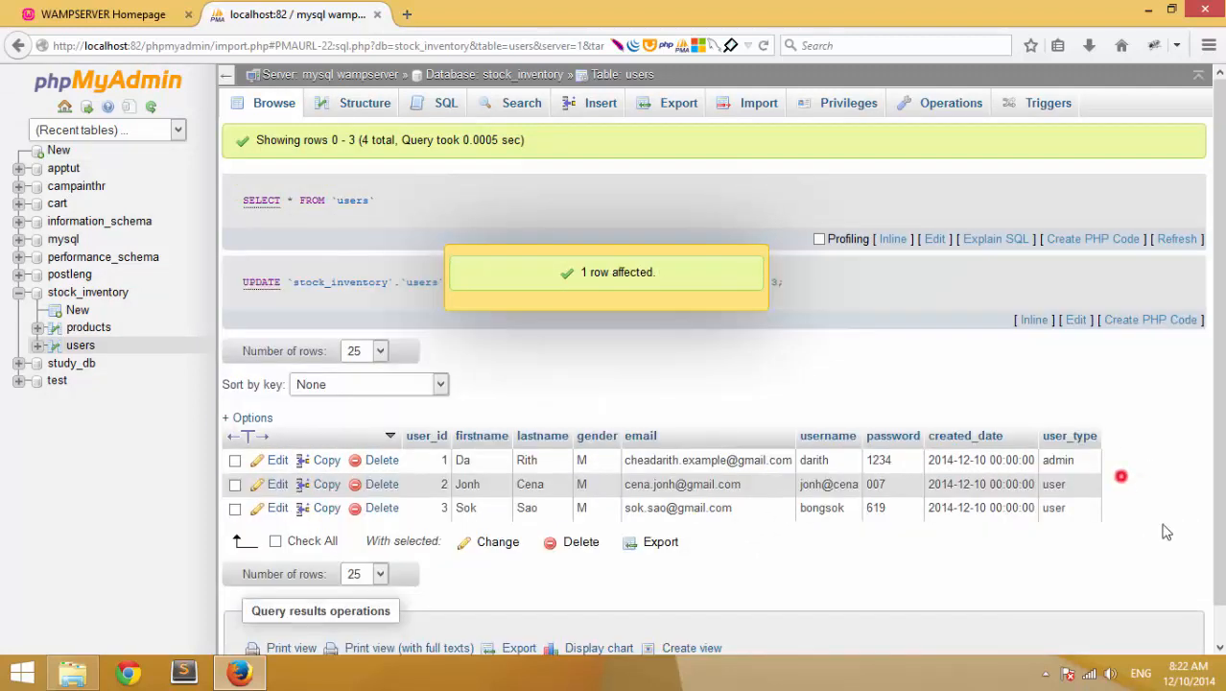
left_click(930, 529)
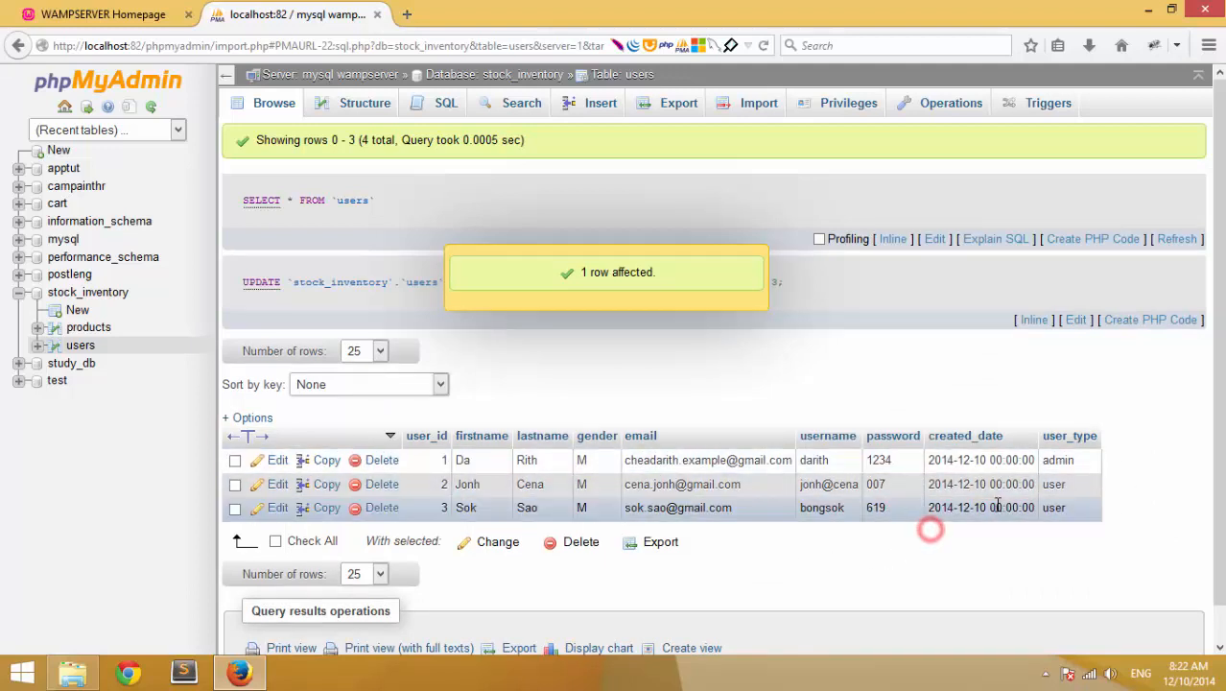
left_click(86, 329)
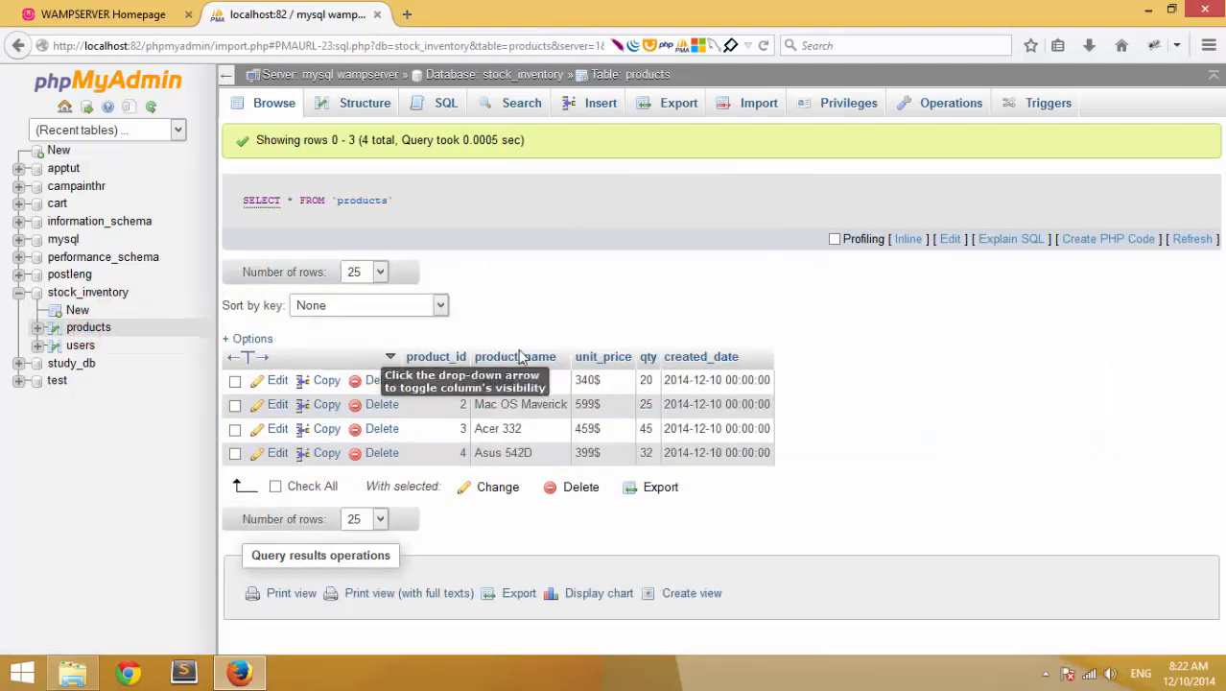
left_click(81, 346)
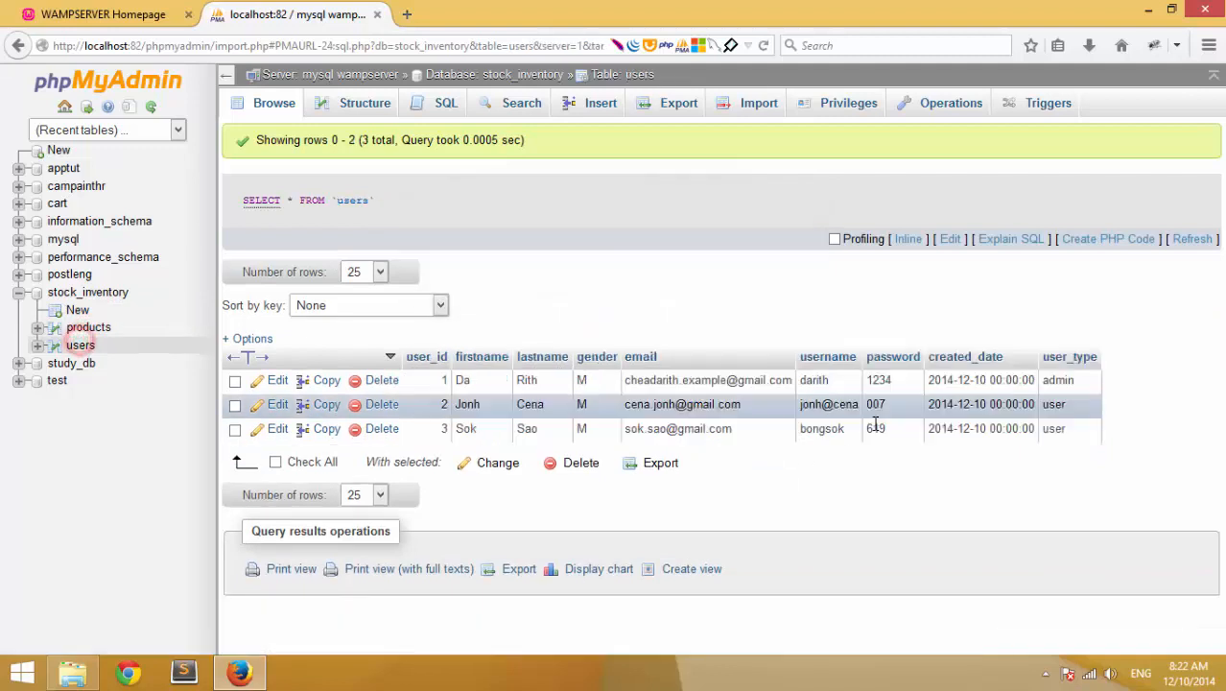